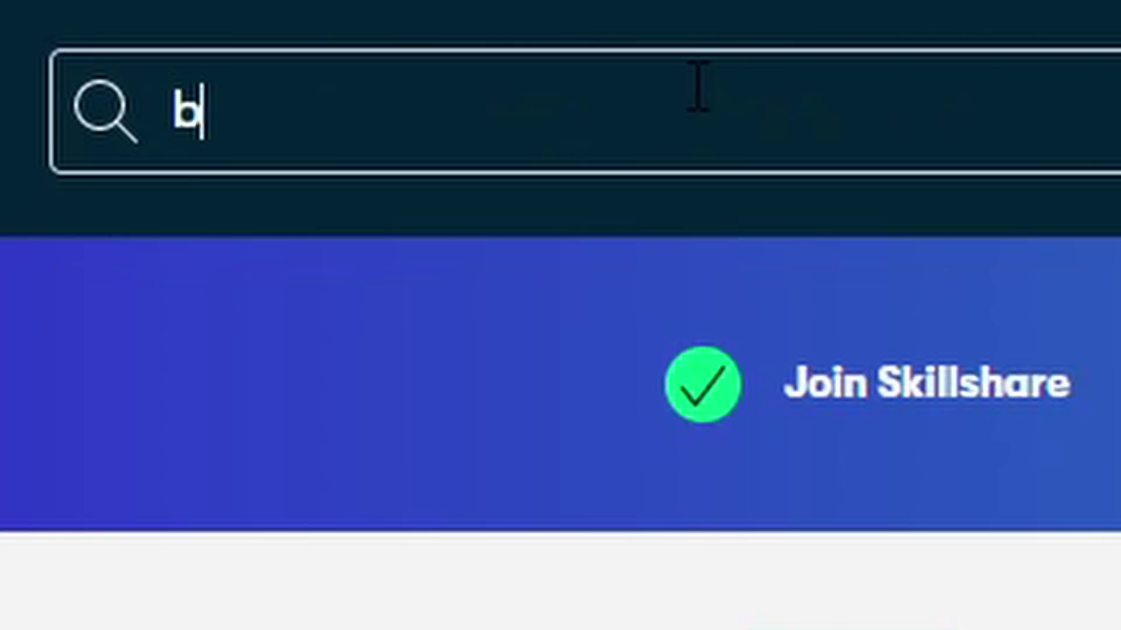
Search Skillshare for 'blender' and open the Blender class results
type("lende")
key("Down")
key("Down")
key("Return")
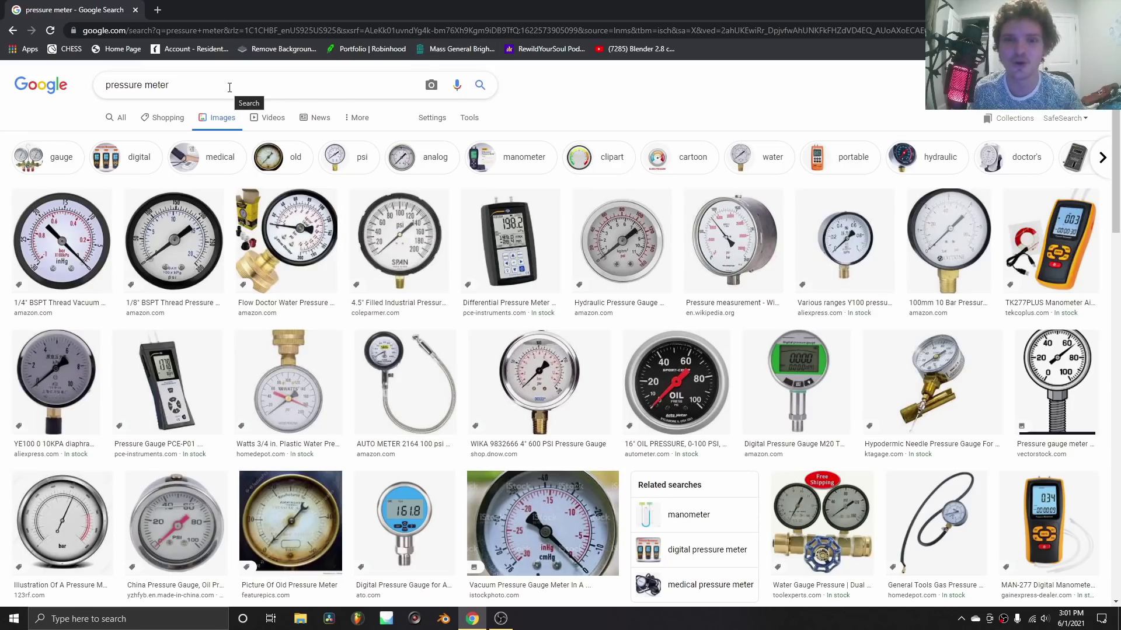
Open a larger preview of the first pressure gauge image in the results
scroll(350, 204, "down", 5)
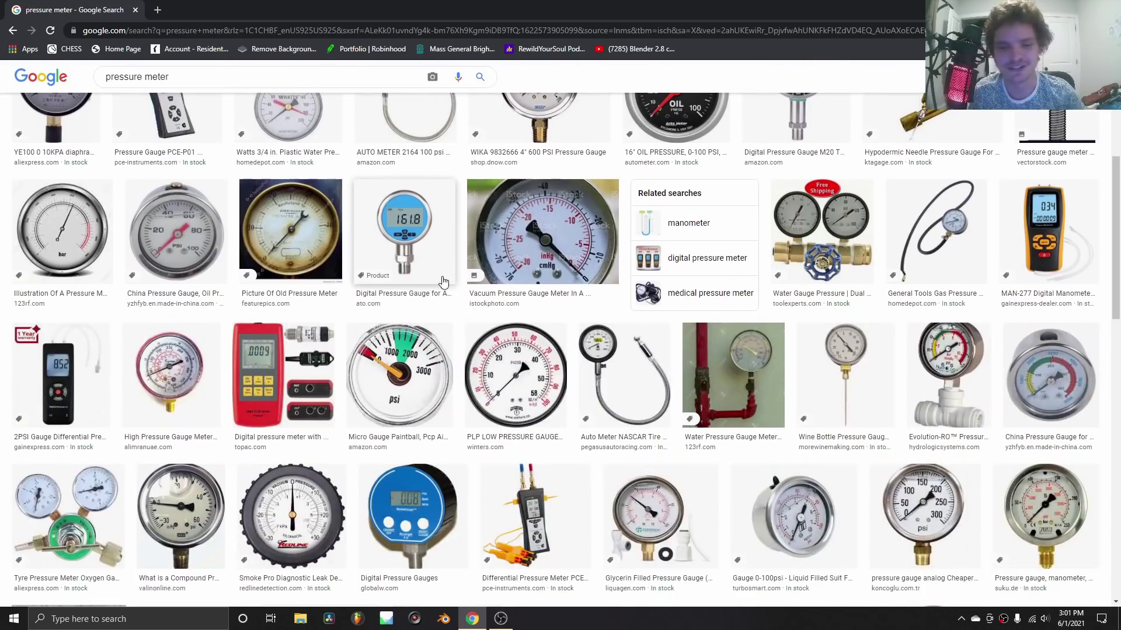
scroll(407, 243, "up", 5)
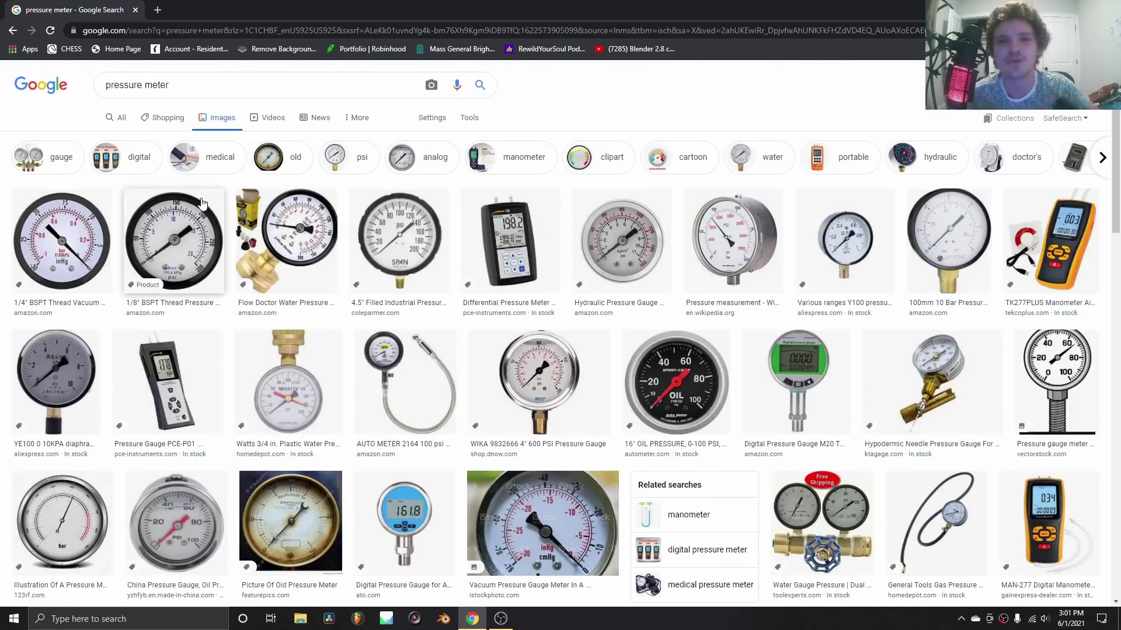
triple_click(198, 86)
left_click(572, 98)
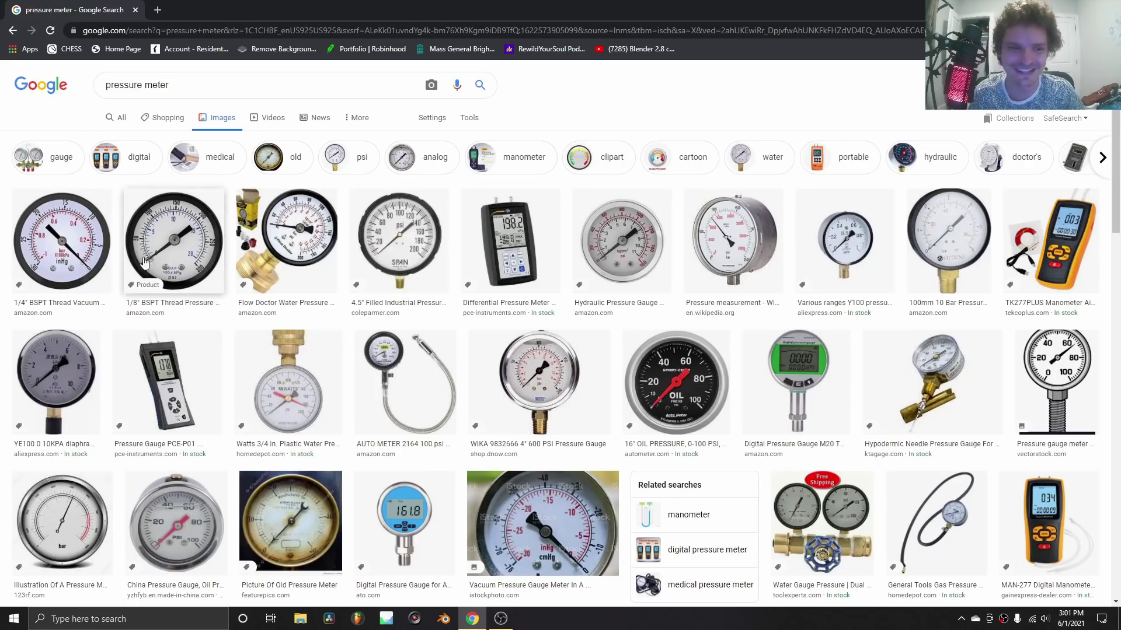
left_click(61, 240)
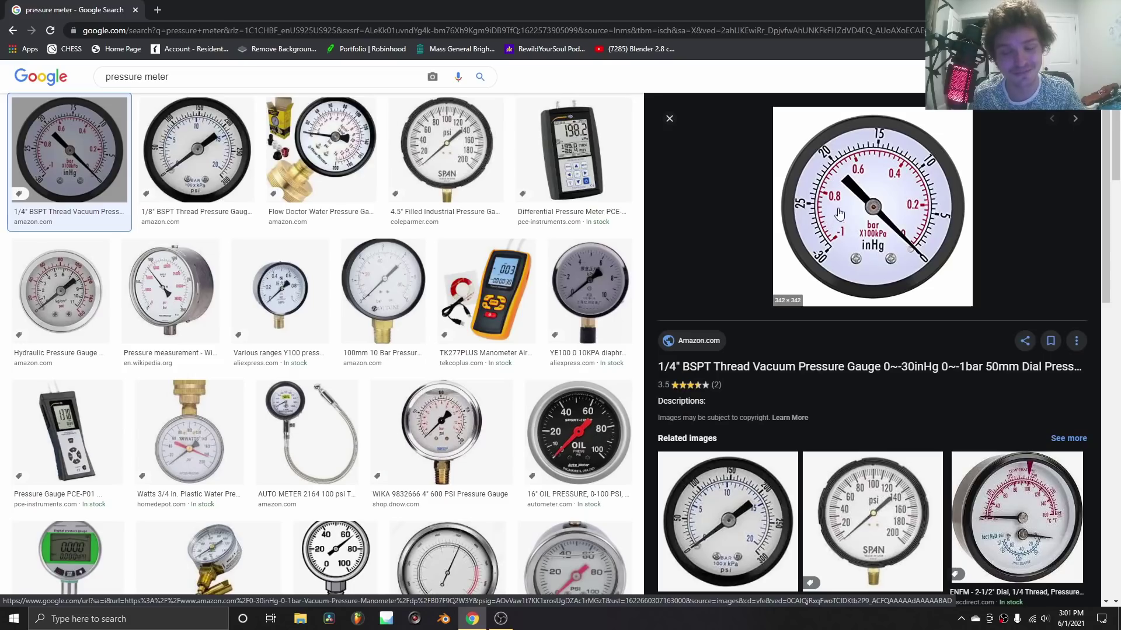
Save the previewed gauge image to the Desktop as meter.jpg
right_click(838, 214)
left_click(894, 347)
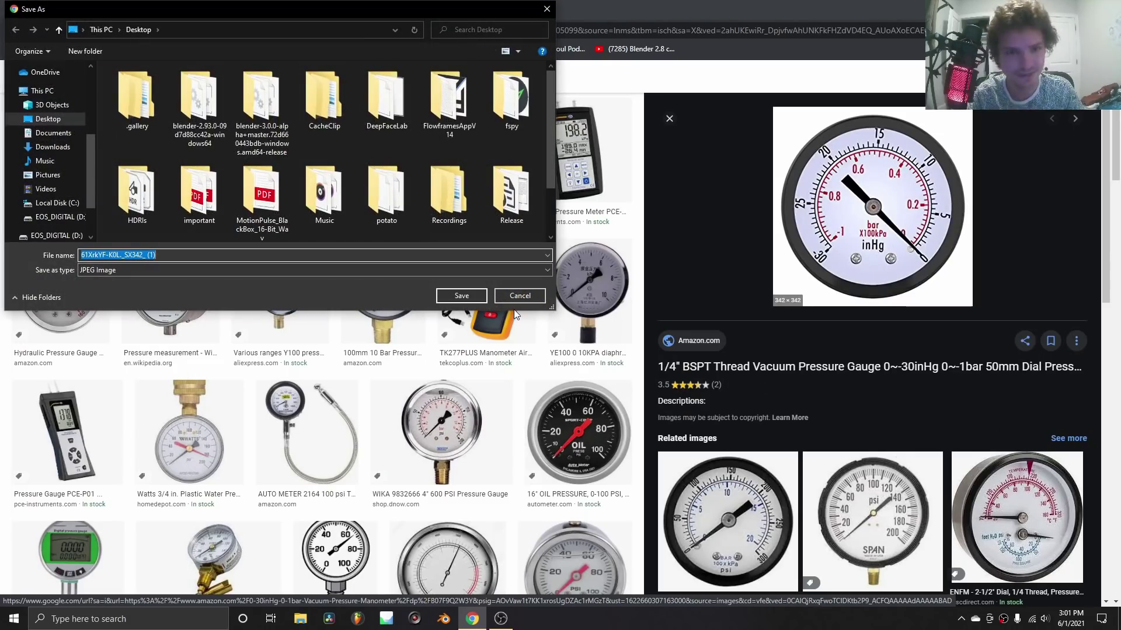
type("meter")
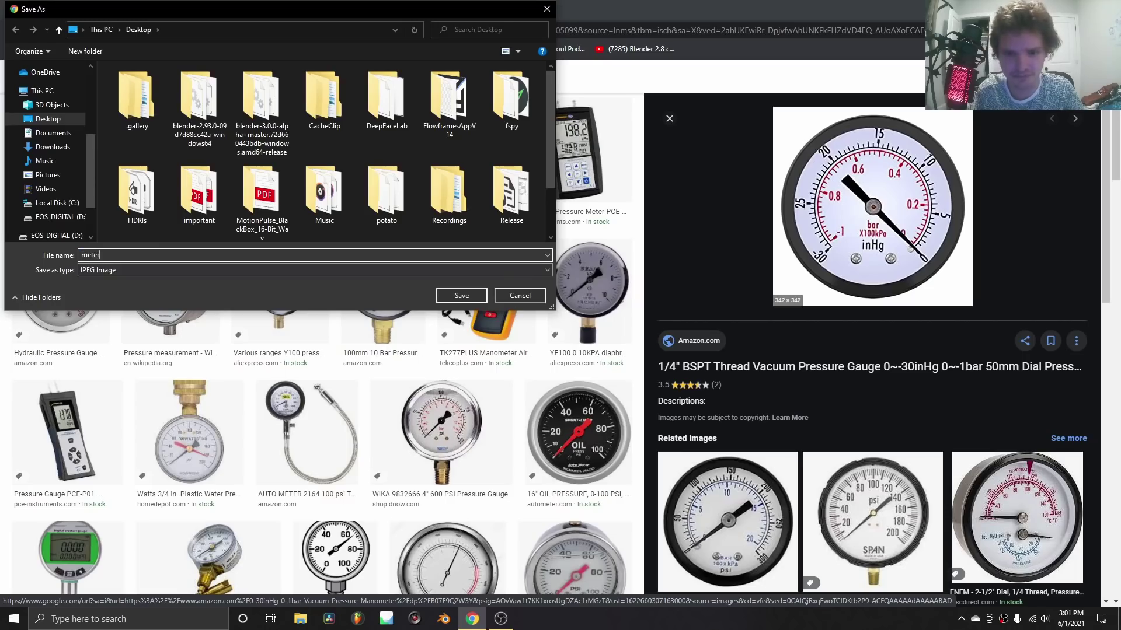
key("Return")
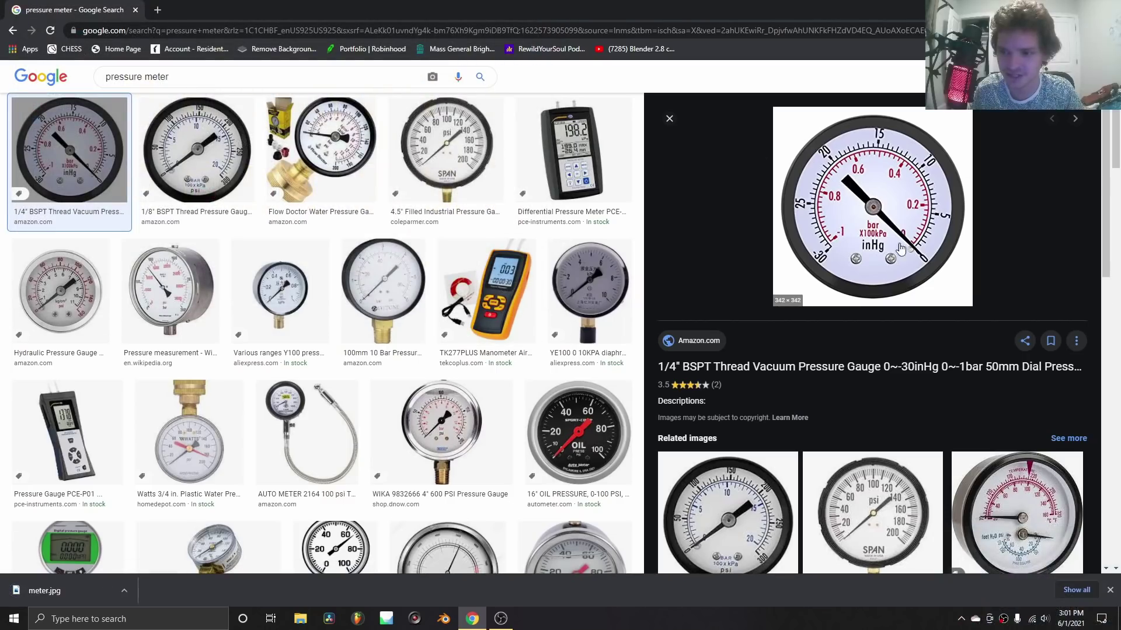
Close the browser, hide the recorder and launch GIMP from Windows search
left_click(1108, 7)
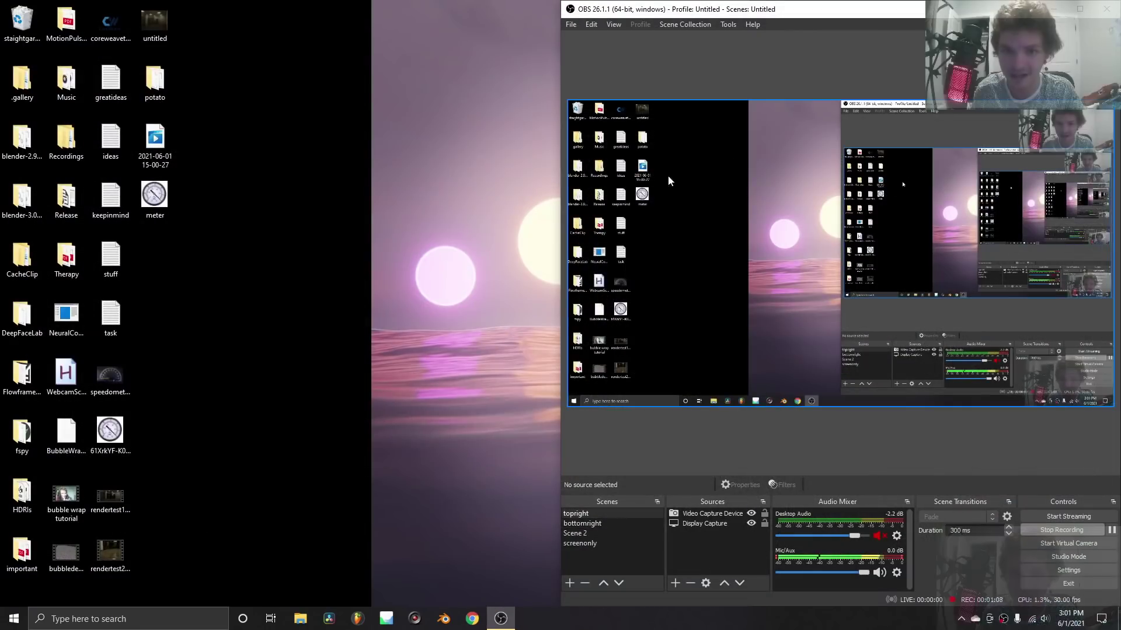
left_click(1049, 9)
left_click(169, 623)
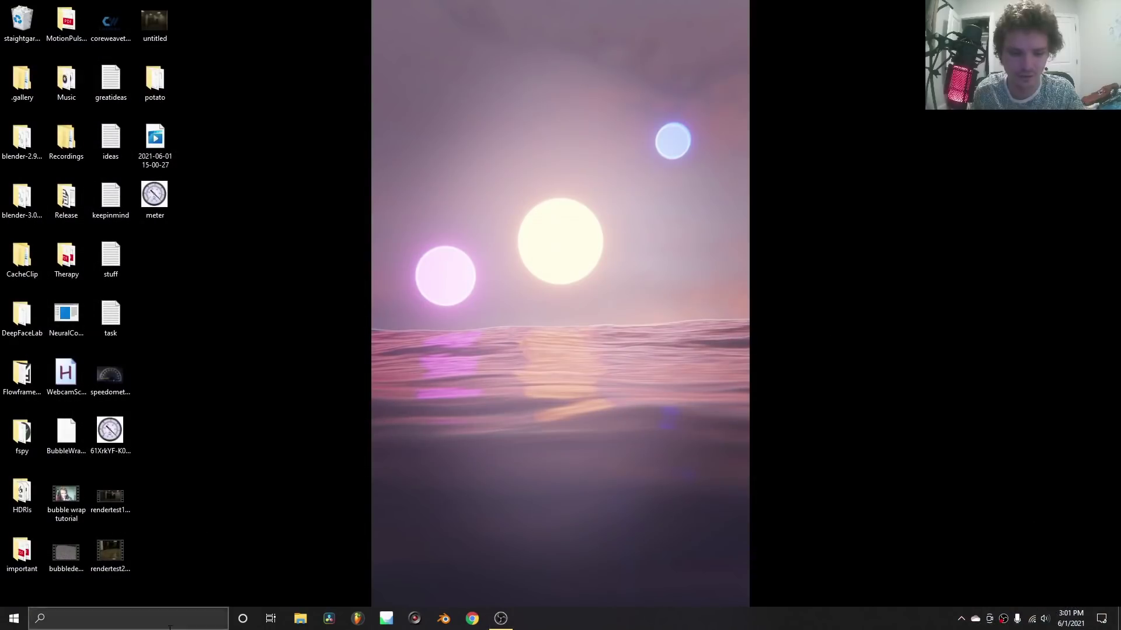
type("gimp")
key("Return")
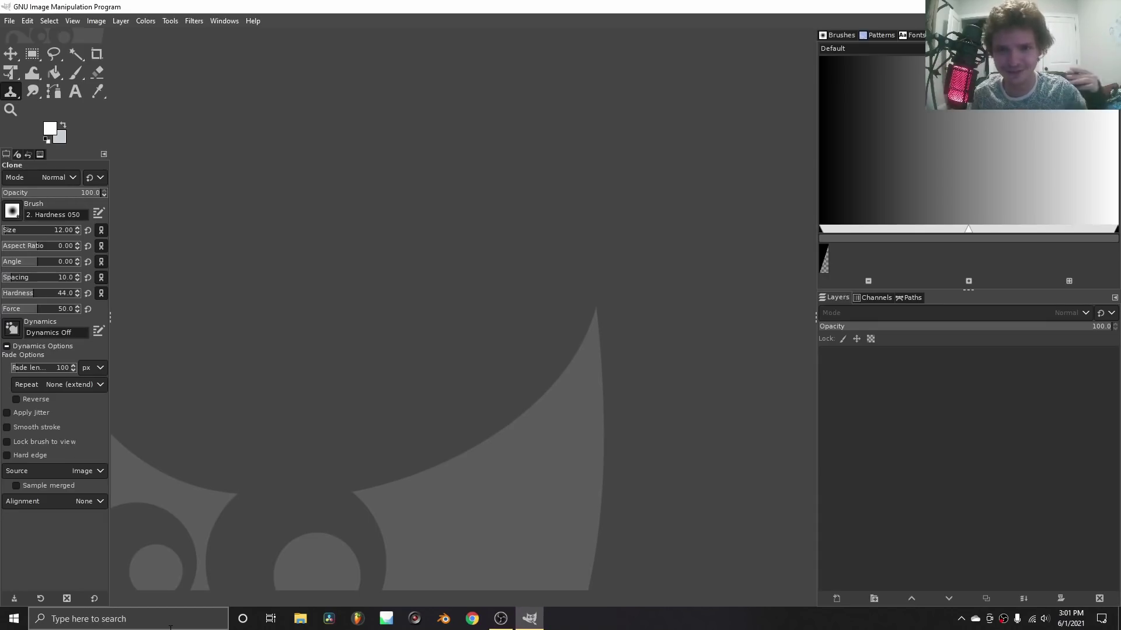
Load meter.jpg into GIMP from the desktop, maximize the window and zoom in on the needle
left_click_drag(268, 3, 483, 72)
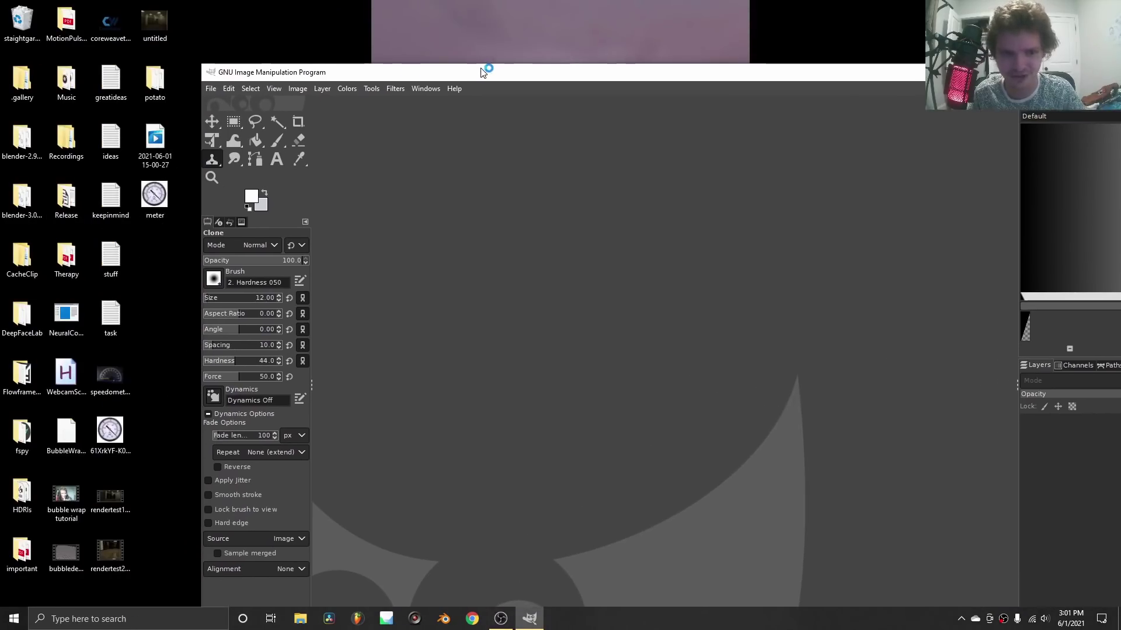
left_click_drag(150, 208, 581, 324)
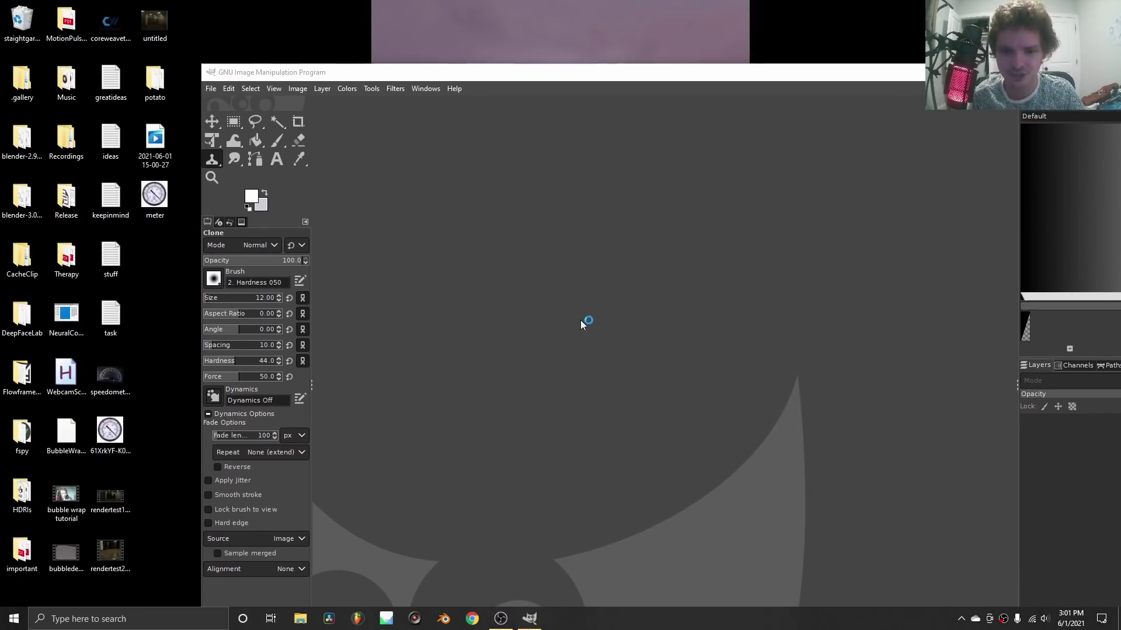
double_click(555, 77)
scroll(447, 305, "up", 5, "ctrl")
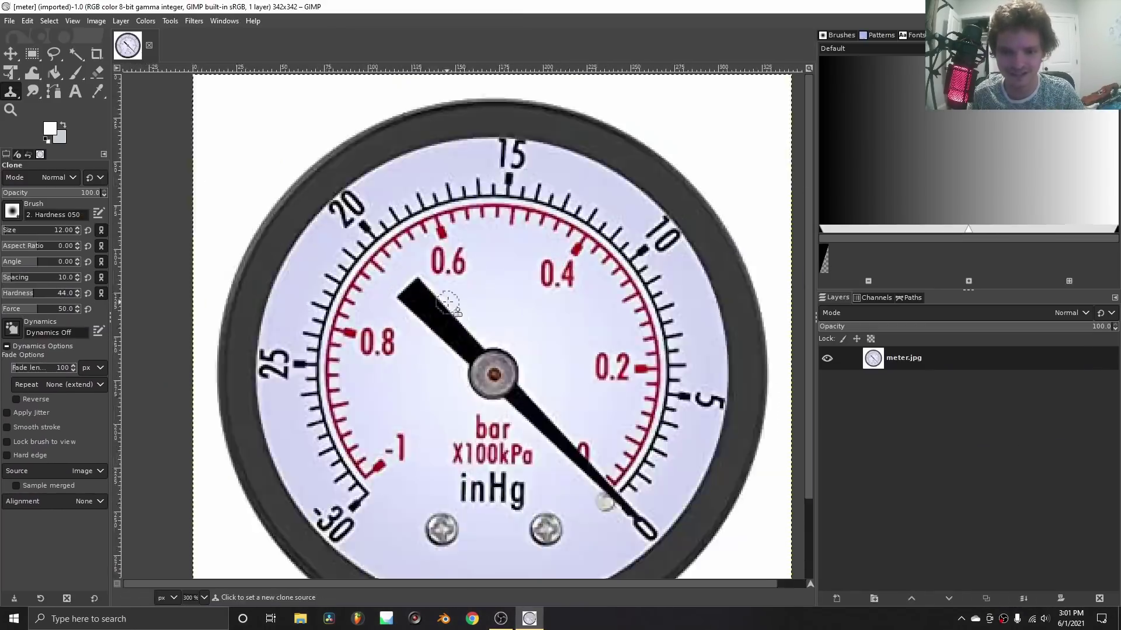
middle_click_drag(474, 343, 382, 315)
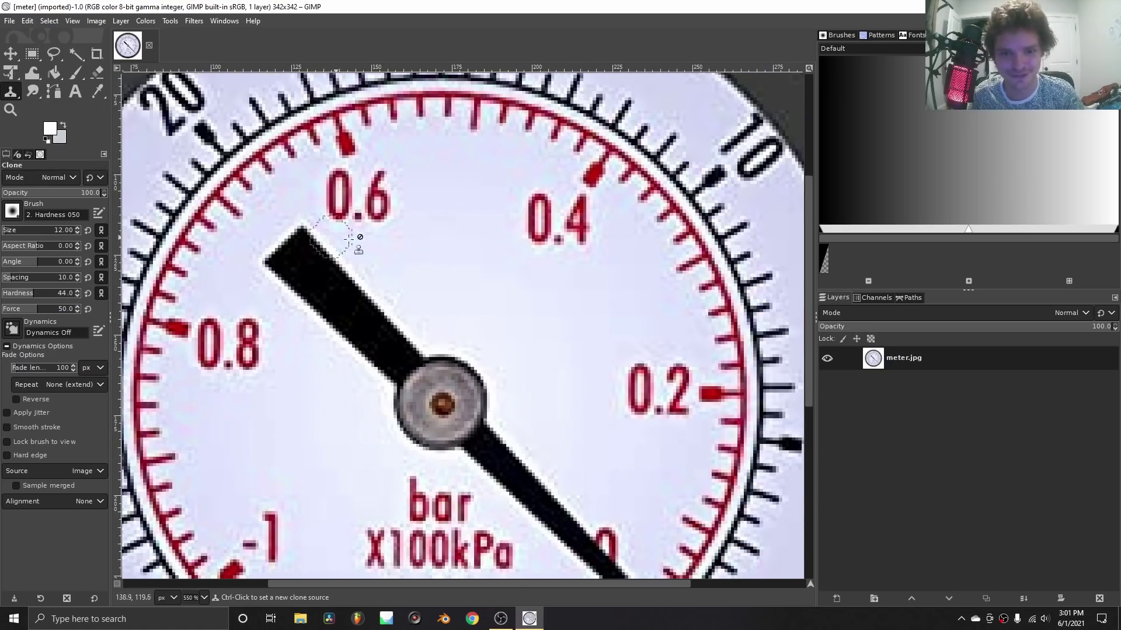
Clone dial background over the needle's middle and the segment above the hub
scroll(384, 266, "up", 1, "ctrl")
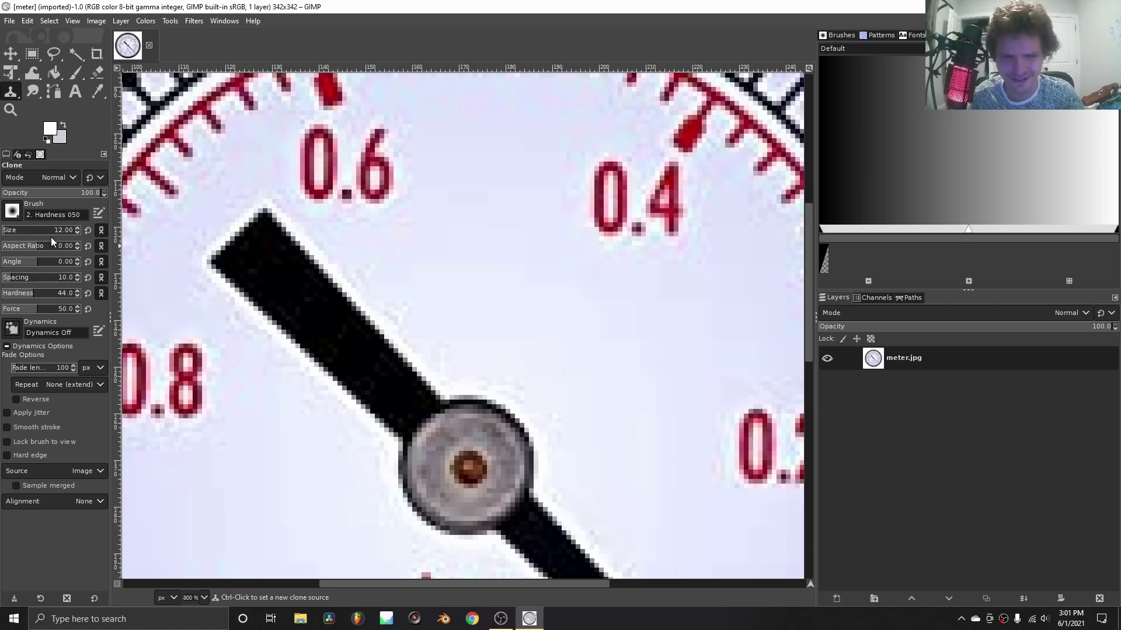
left_click(452, 253, "ctrl")
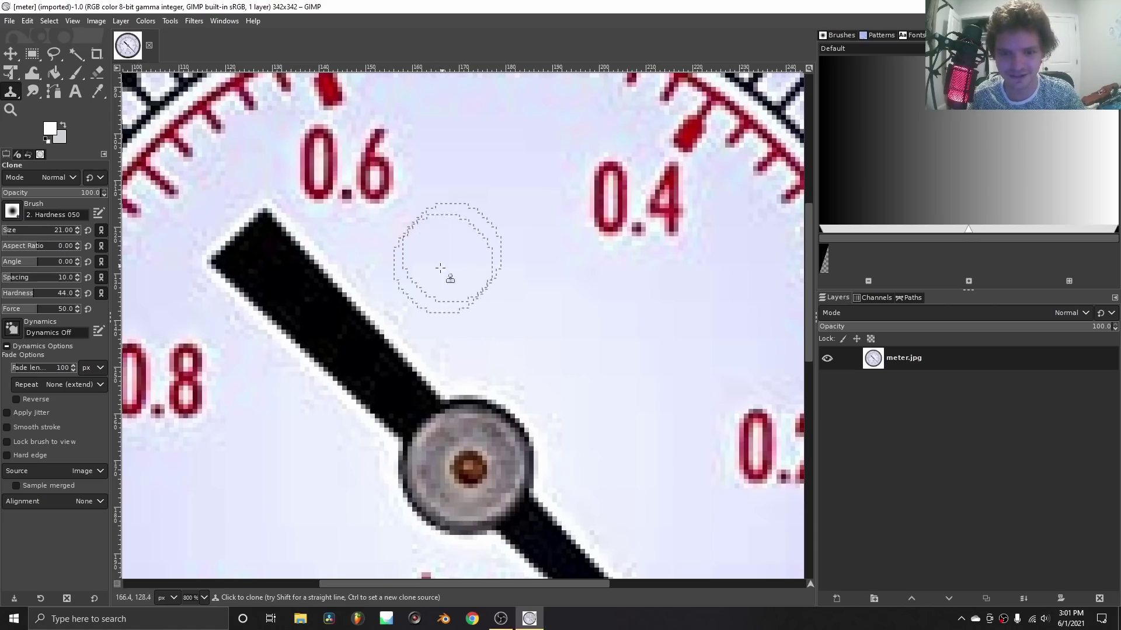
mouse_move(400, 324)
left_mouse_down()
mouse_move(328, 366)
mouse_move(371, 327)
mouse_move(318, 334)
mouse_move(357, 297)
mouse_move(288, 292)
mouse_move(262, 221)
mouse_move(238, 250)
mouse_move(225, 246)
left_mouse_up()
left_click(466, 234, "ctrl")
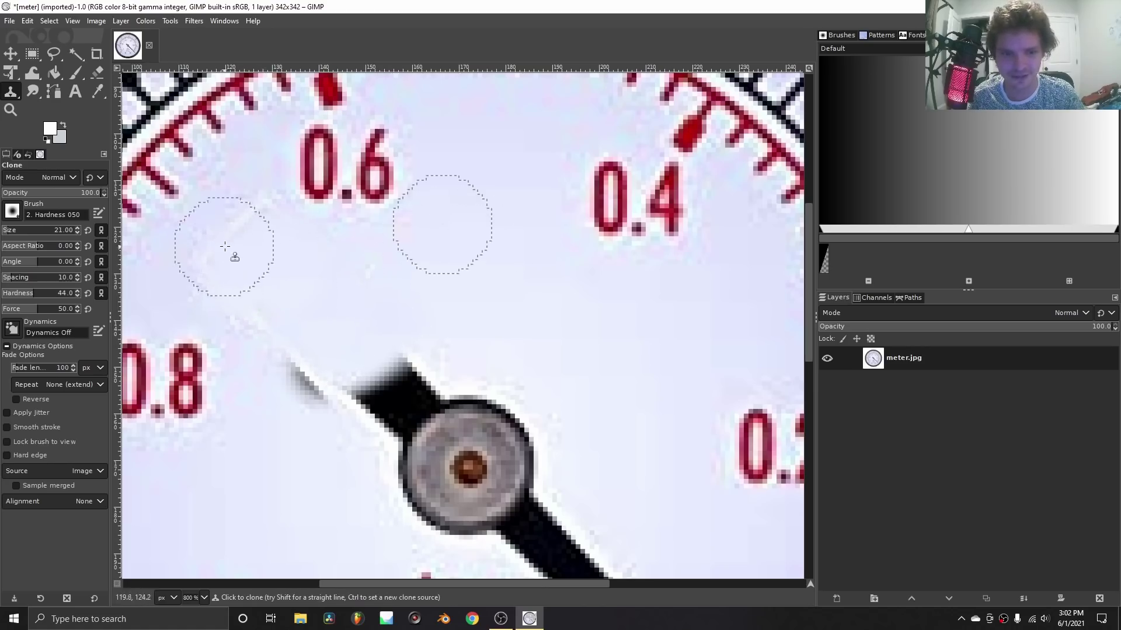
mouse_move(439, 339)
left_mouse_down()
mouse_move(380, 375)
mouse_move(435, 333)
left_mouse_up()
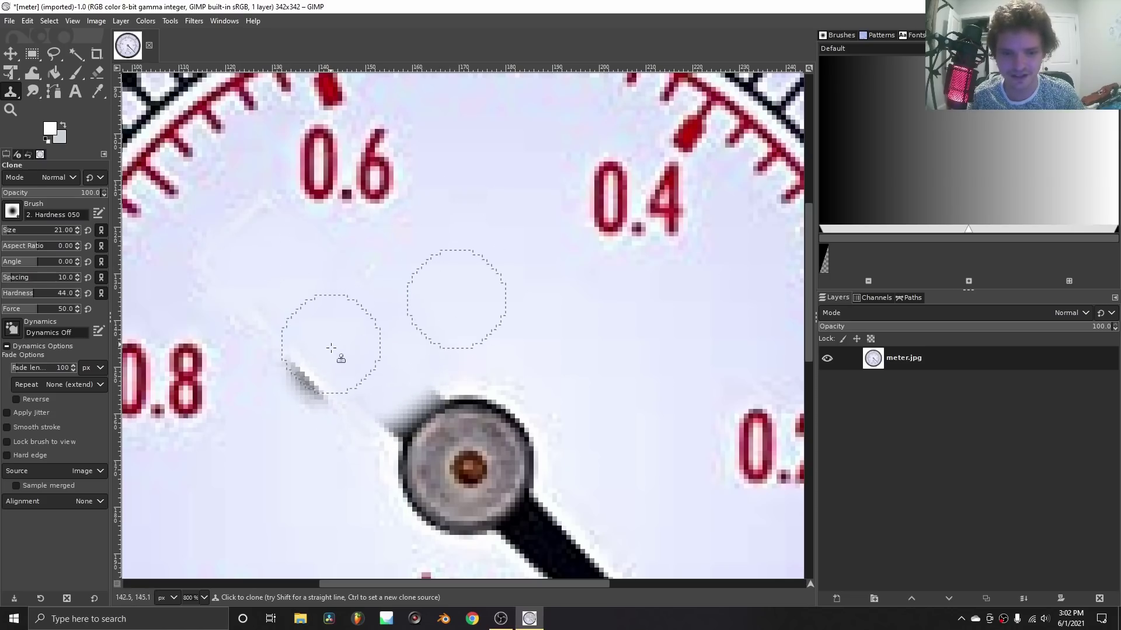
left_click_drag(331, 348, 298, 352)
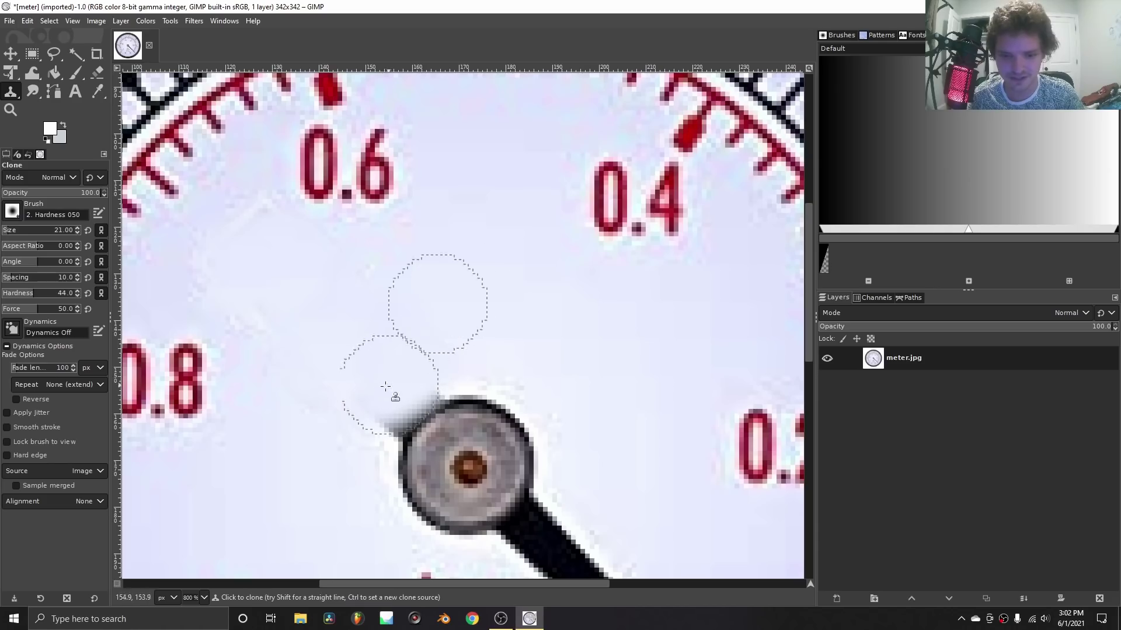
Clone background over the needle's lower section below the hub and near the 0 mark
middle_click_drag(582, 456, 457, 283)
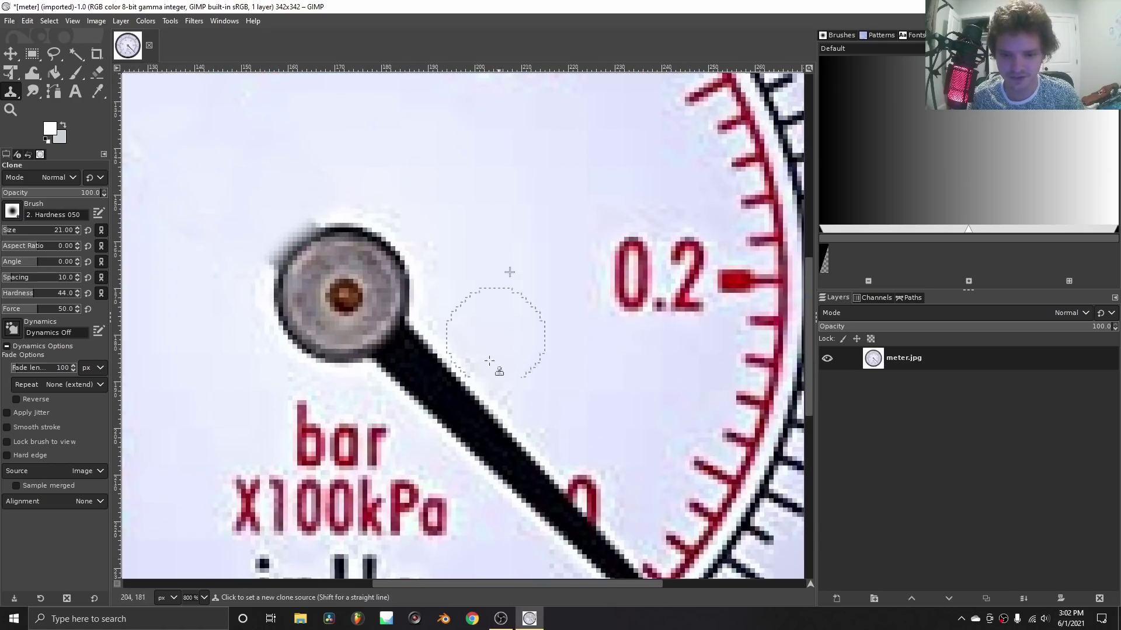
left_click_drag(489, 361, 447, 381)
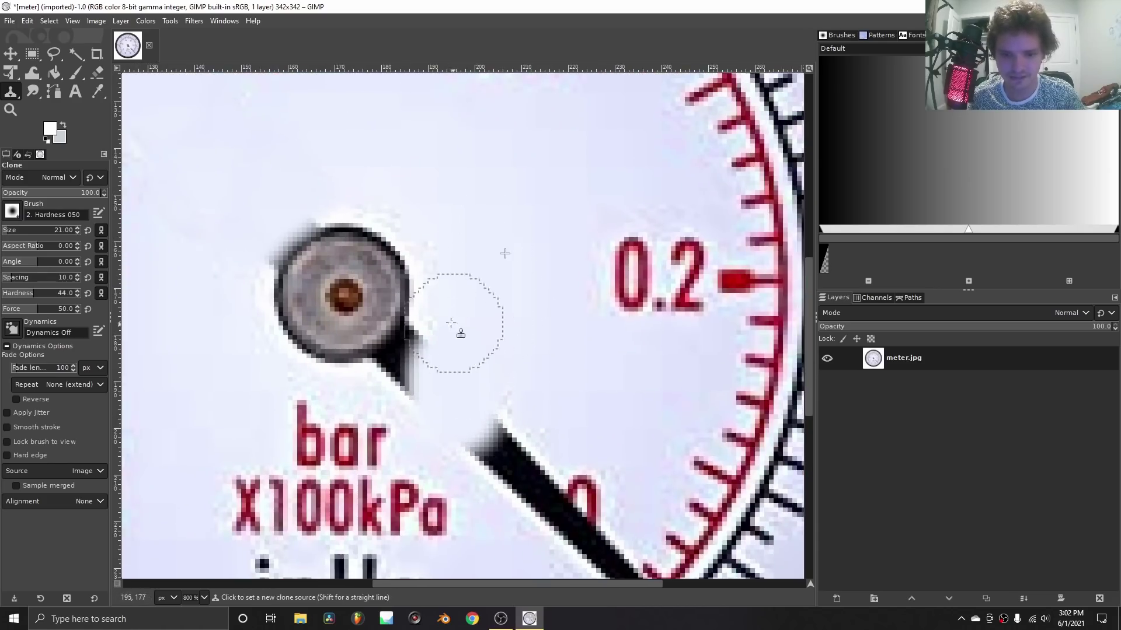
scroll(406, 386, "down", 2)
scroll(457, 285, "right", 1)
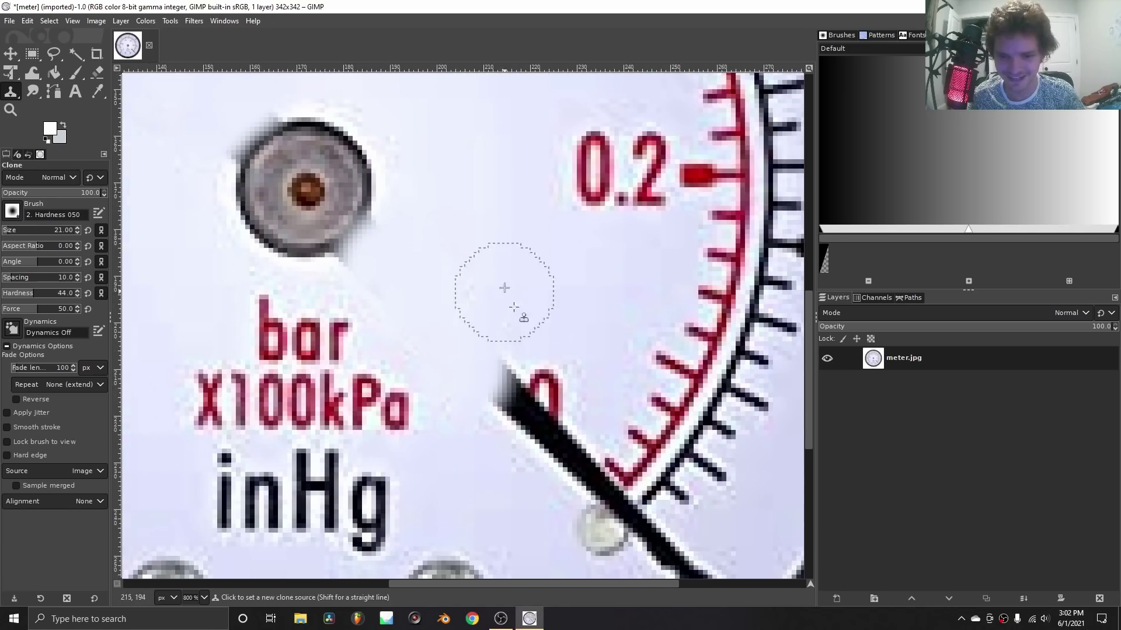
left_click_drag(513, 308, 536, 374)
scroll(503, 373, "down", 1)
scroll(460, 304, "right", 2)
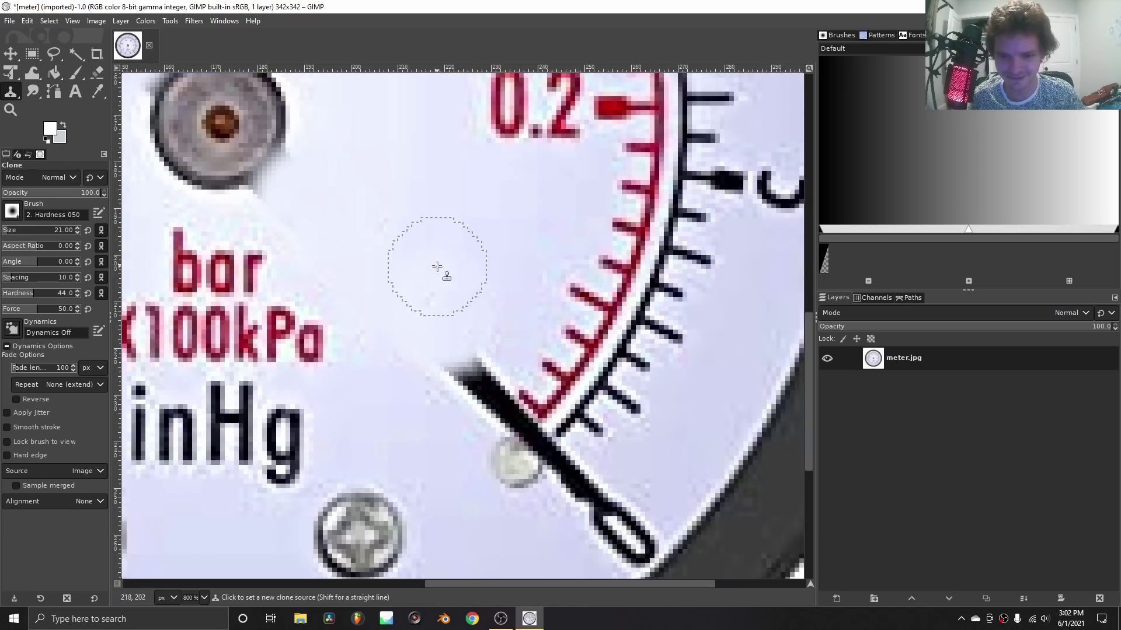
scroll(523, 407, "down", 2)
scroll(534, 356, "right", 2)
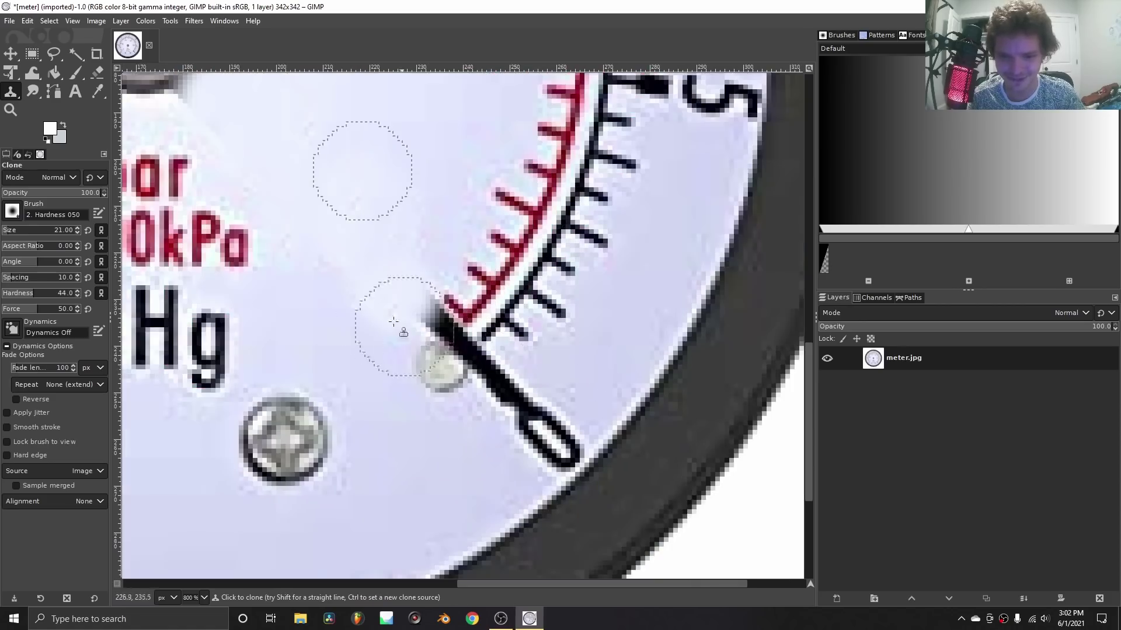
scroll(393, 321, "up", 5)
middle_click_drag(389, 364, 426, 156)
scroll(397, 340, "up", 2, "ctrl")
middle_click_drag(398, 340, 350, 251)
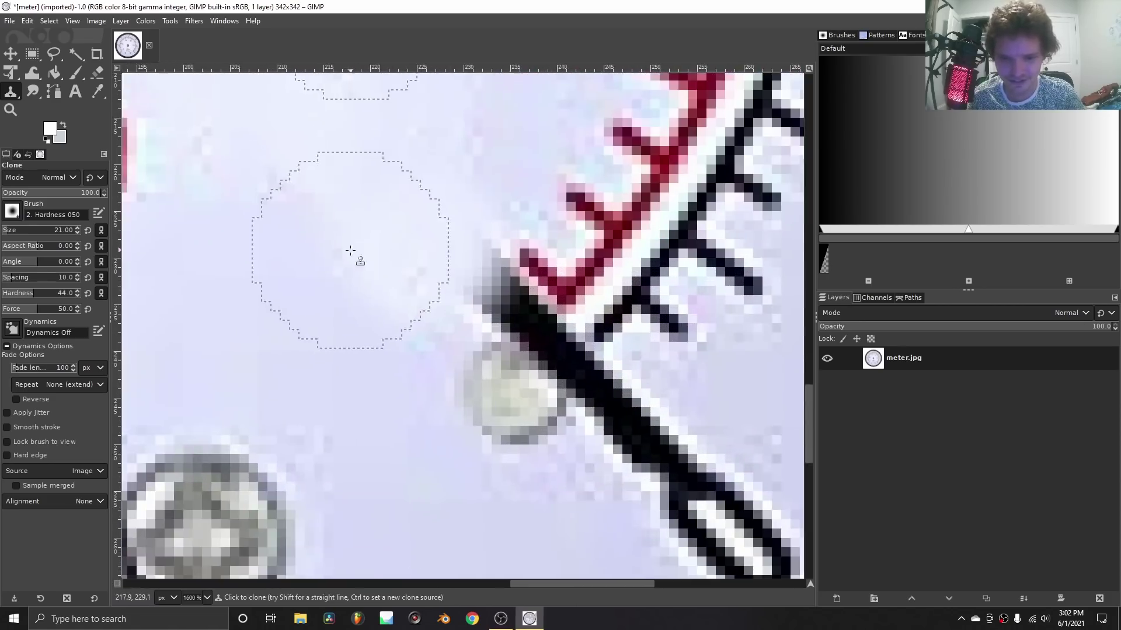
Resample background and cover the stop pin and needle end, undoing one stray stroke
left_click(328, 297, "ctrl")
mouse_move(448, 347)
left_mouse_down()
mouse_move(500, 386)
mouse_move(435, 330)
left_mouse_up()
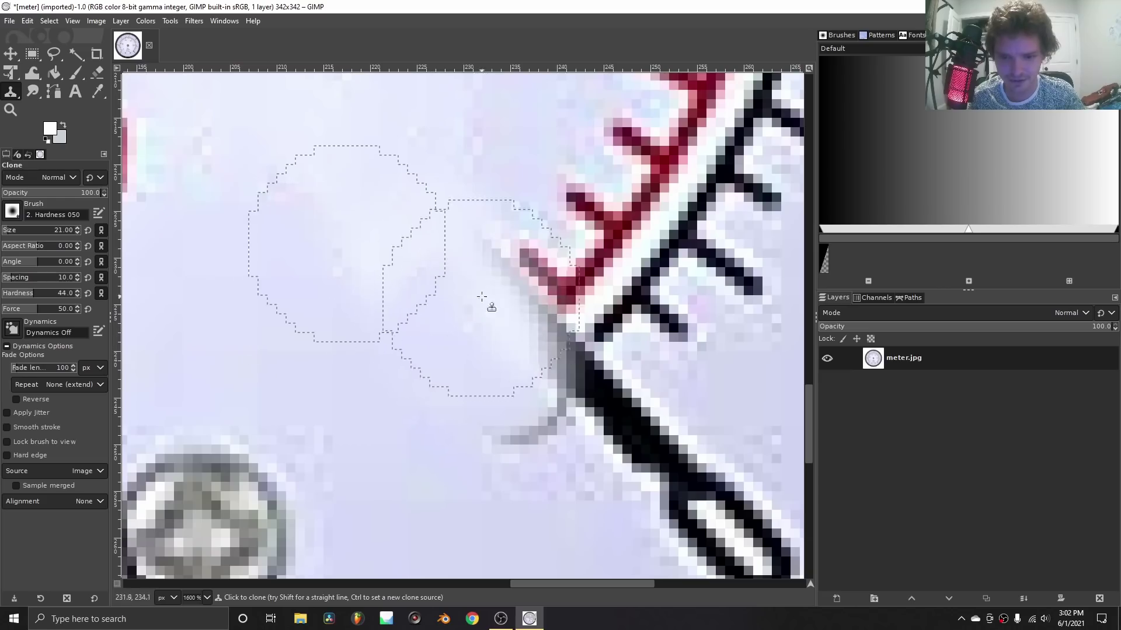
mouse_move(644, 461)
left_mouse_down()
mouse_move(624, 461)
mouse_move(569, 412)
mouse_move(488, 368)
left_mouse_up()
key("ctrl+z")
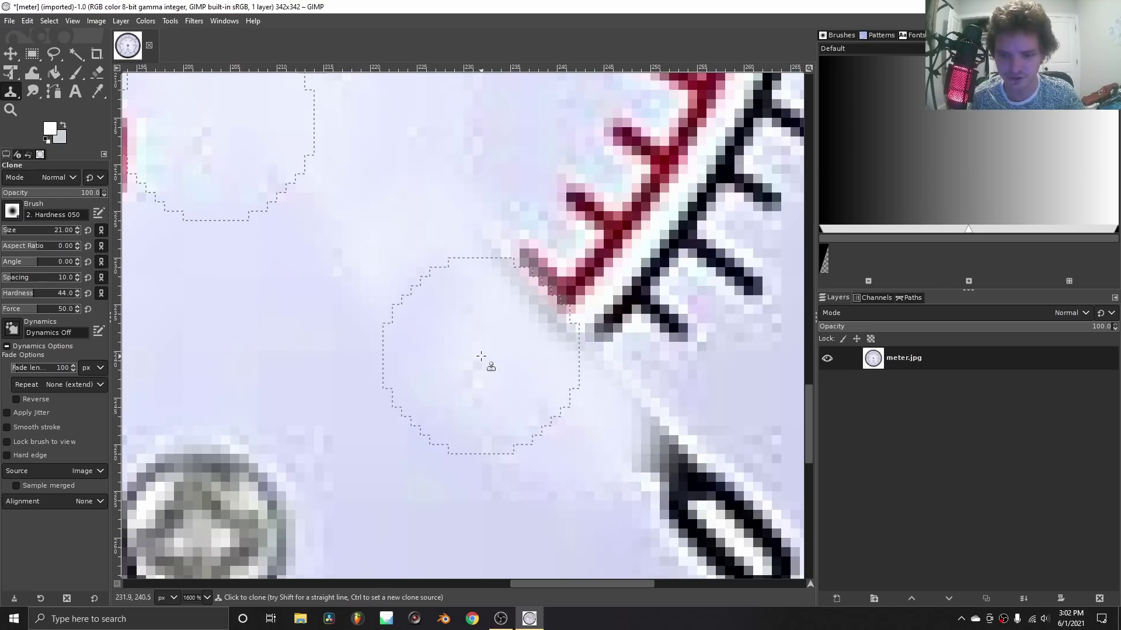
scroll(496, 317, "down", 3)
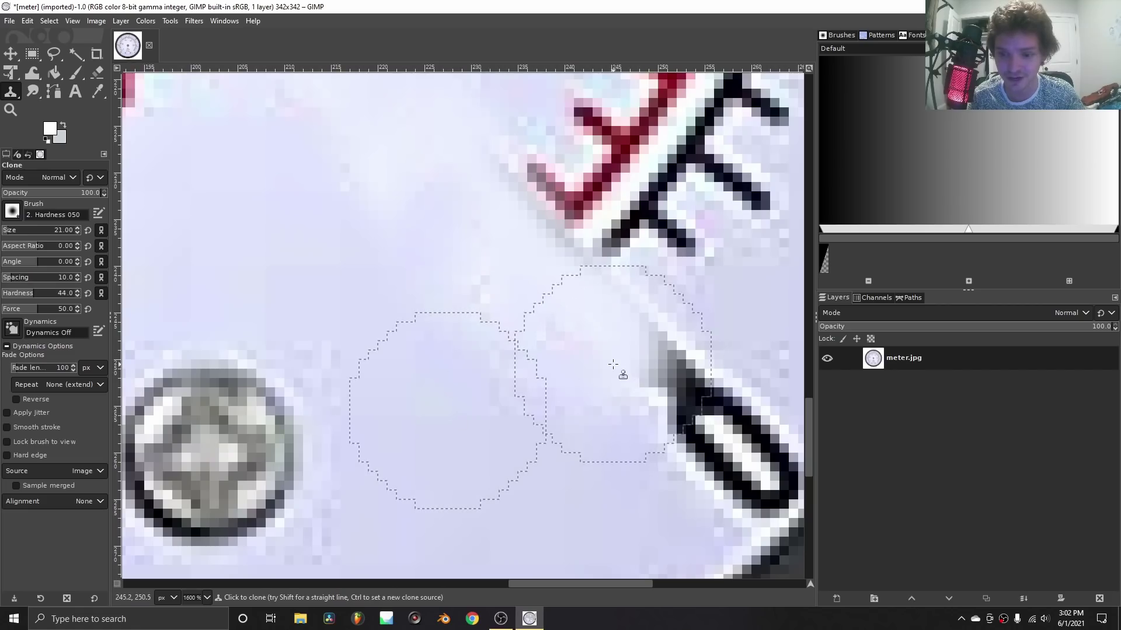
left_click(613, 366)
scroll(581, 352, "down", 4, "ctrl")
scroll(494, 297, "down", 2, "ctrl")
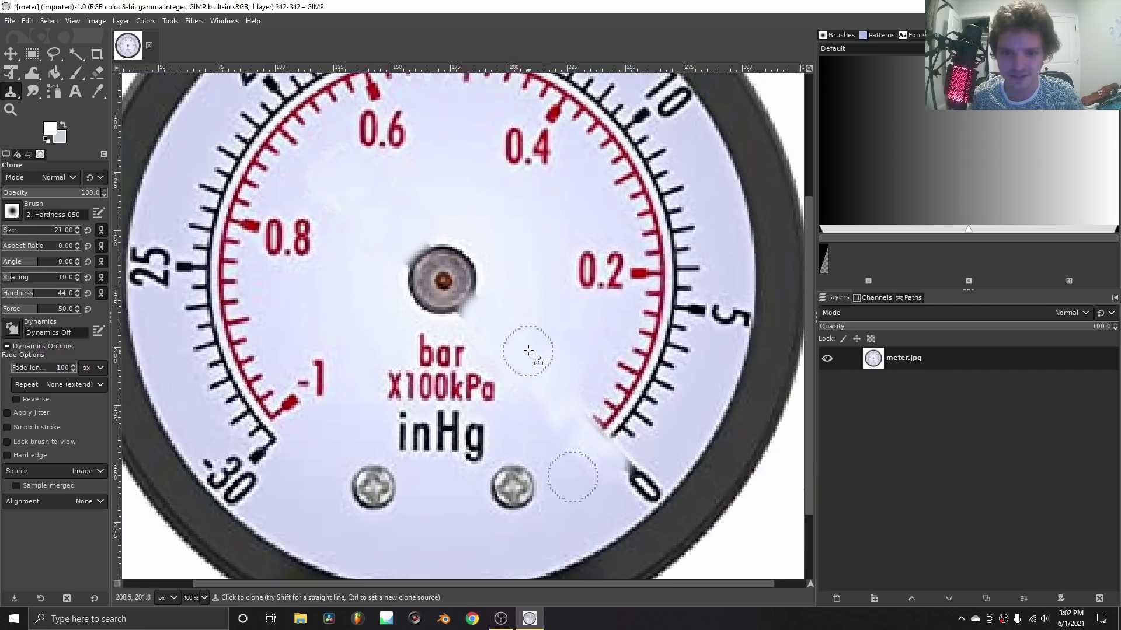
Clone over the needle shadow and grey stem around the centre screw
scroll(431, 251, "up", 6, "ctrl")
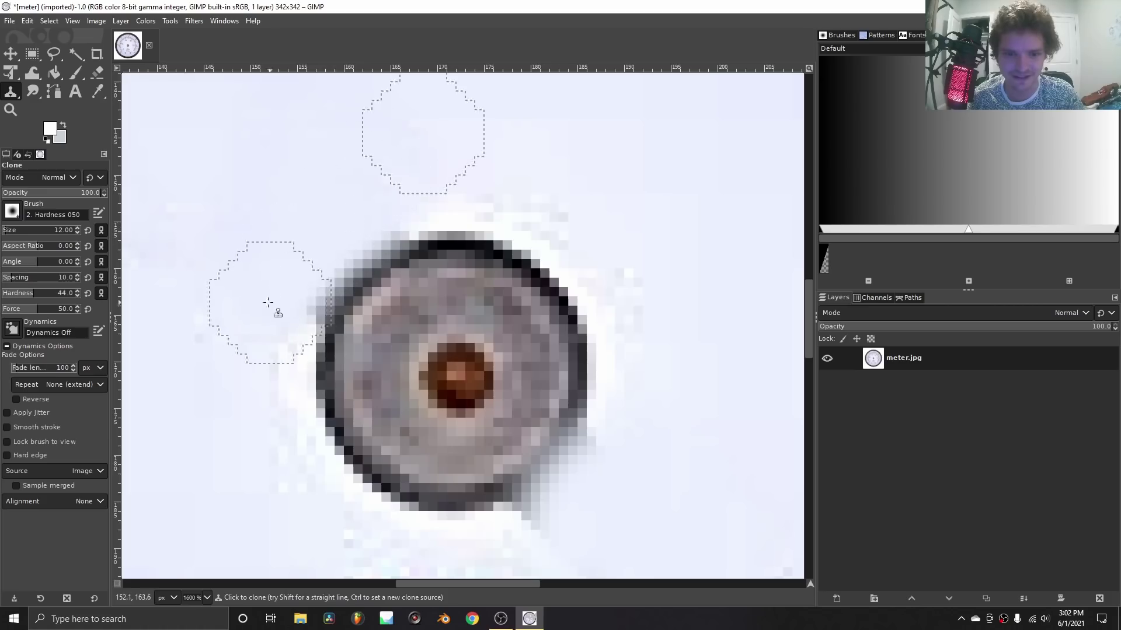
middle_click_drag(611, 379, 556, 248)
left_click(648, 207, "ctrl")
left_click_drag(580, 302, 499, 380)
left_click(248, 415, "ctrl")
left_click(470, 412)
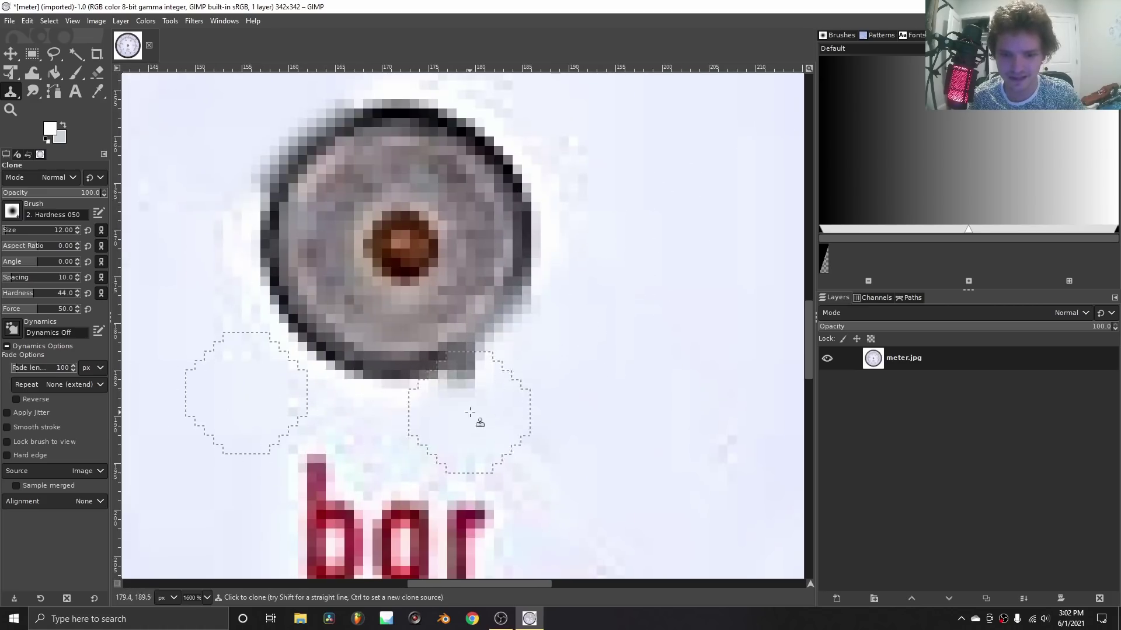
Clone over the leftover needle stem beside the 0 mark and recentre the gauge
scroll(397, 330, "down", 4, "ctrl")
middle_click_drag(552, 414, 440, 268)
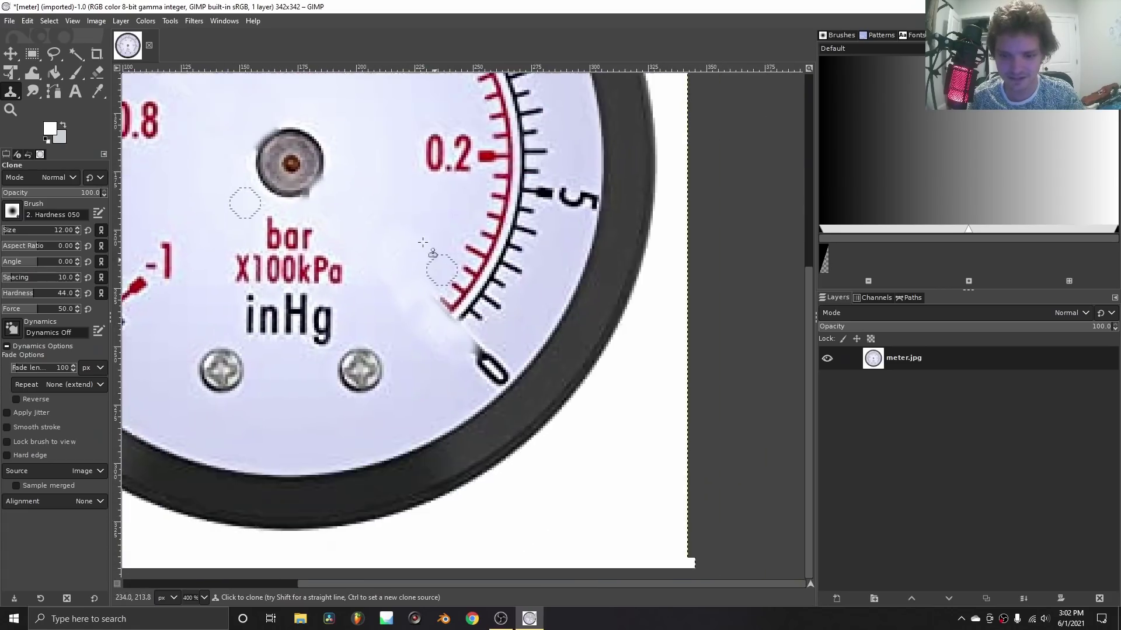
scroll(470, 373, "up", 4, "ctrl")
left_click(356, 322, "ctrl")
left_click(497, 267)
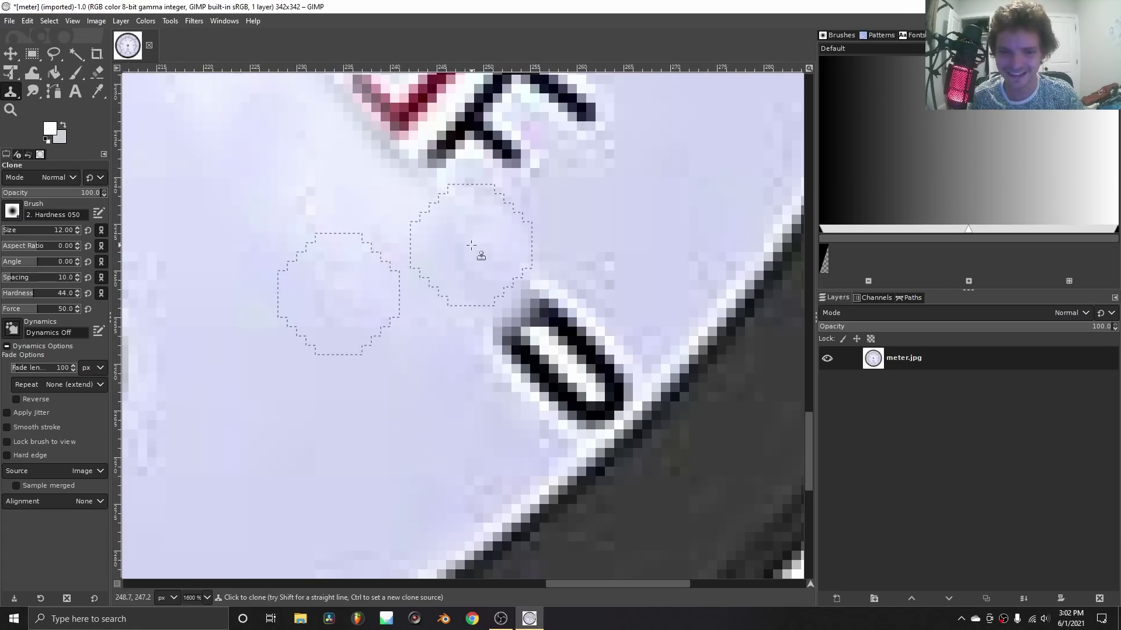
scroll(471, 246, "down", 6, "ctrl")
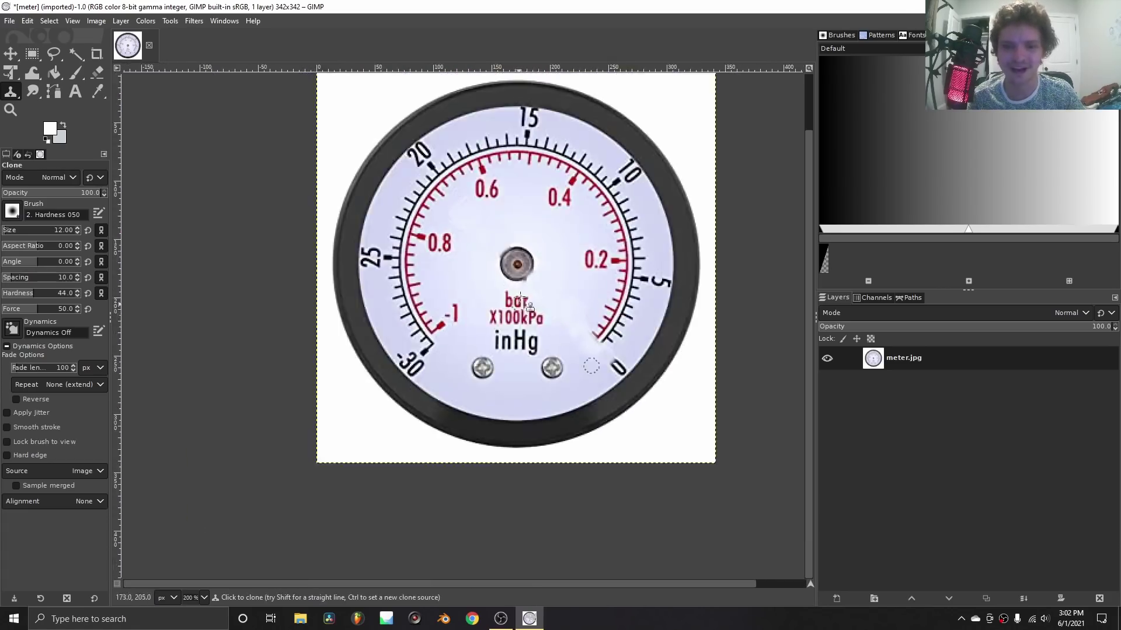
middle_click_drag(410, 201, 354, 250)
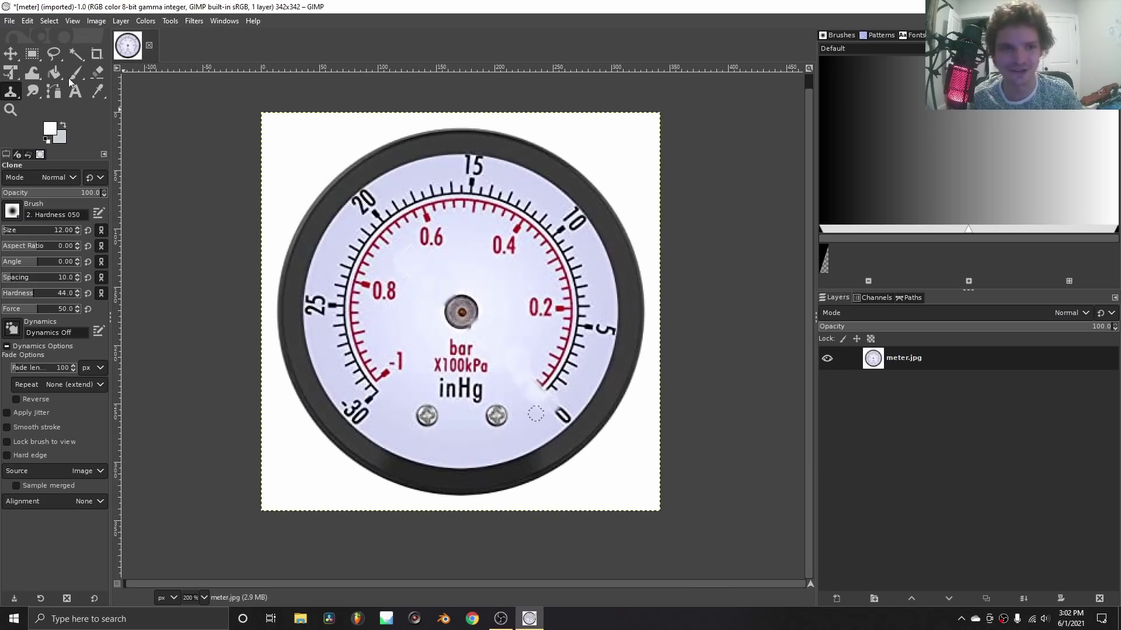
Export the cleaned gauge image to the Desktop as meterclean.jpg with default JPEG quality
left_click(10, 21)
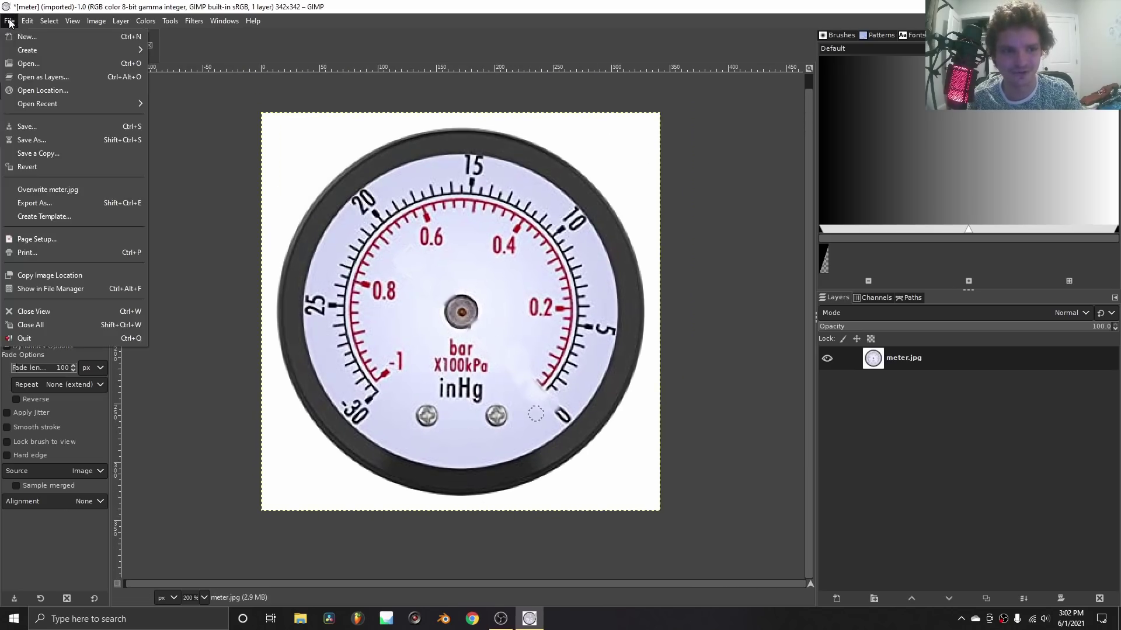
left_click(52, 202)
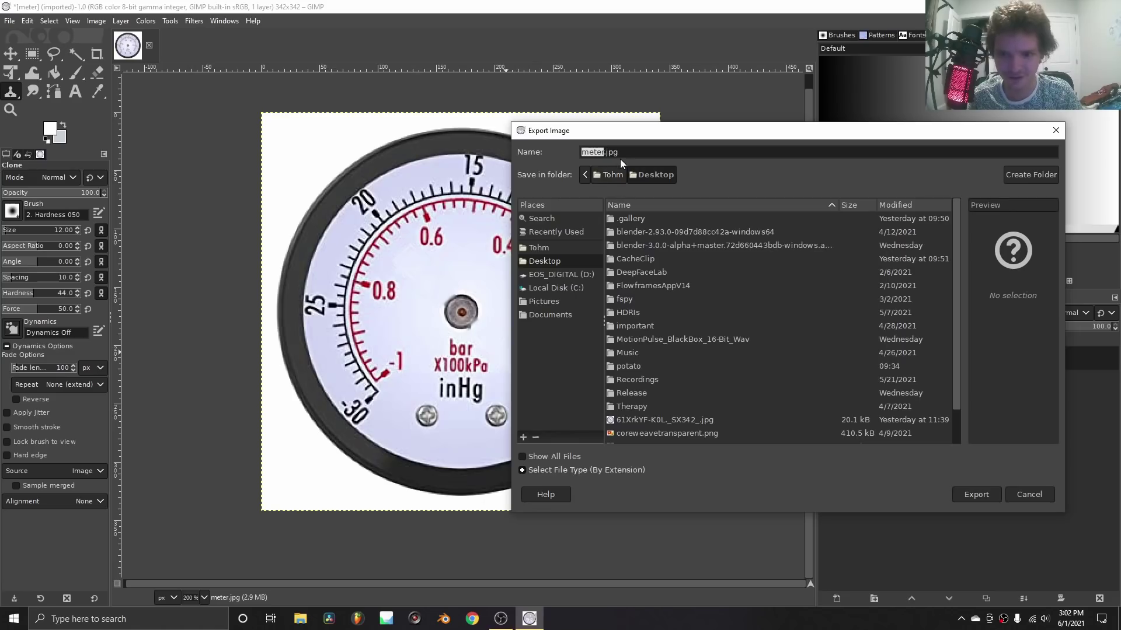
key("Right")
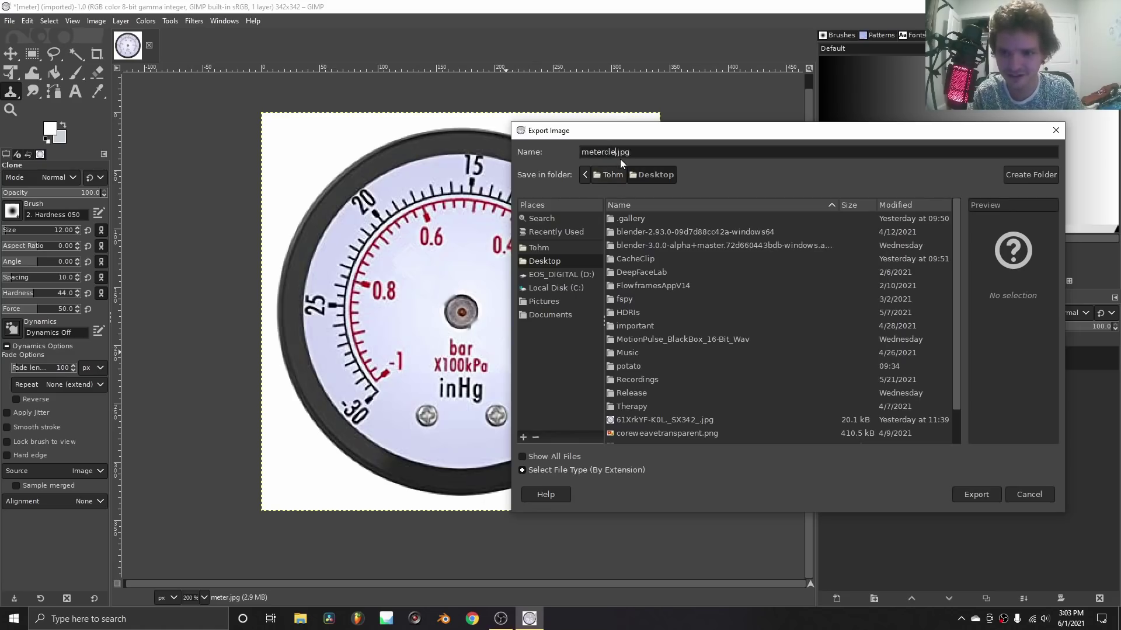
left_click(976, 494)
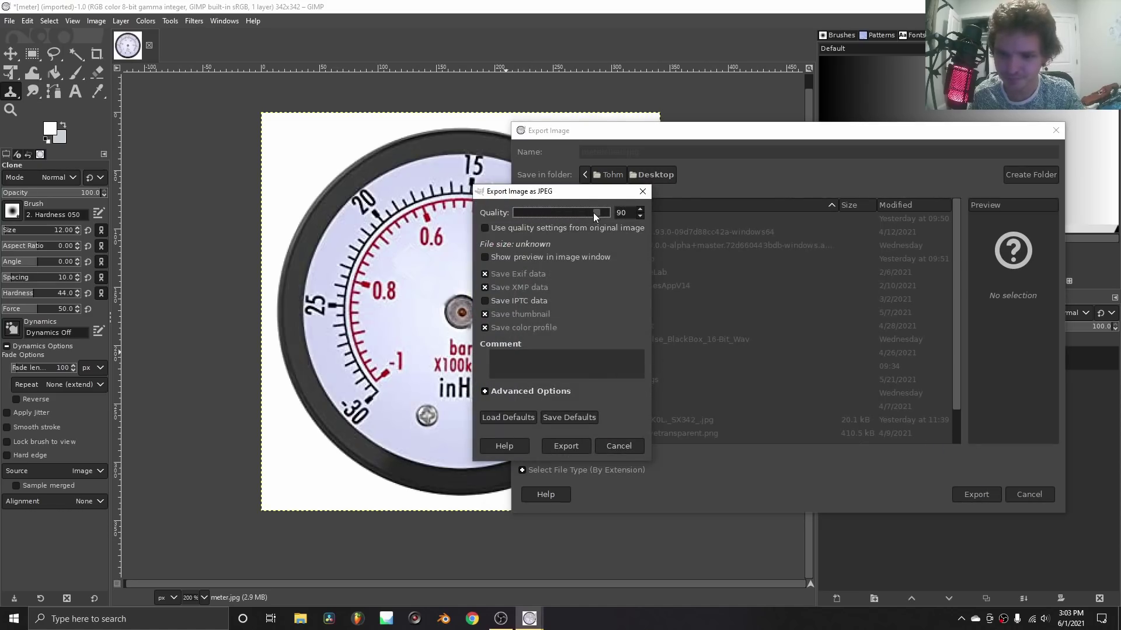
left_click(578, 446)
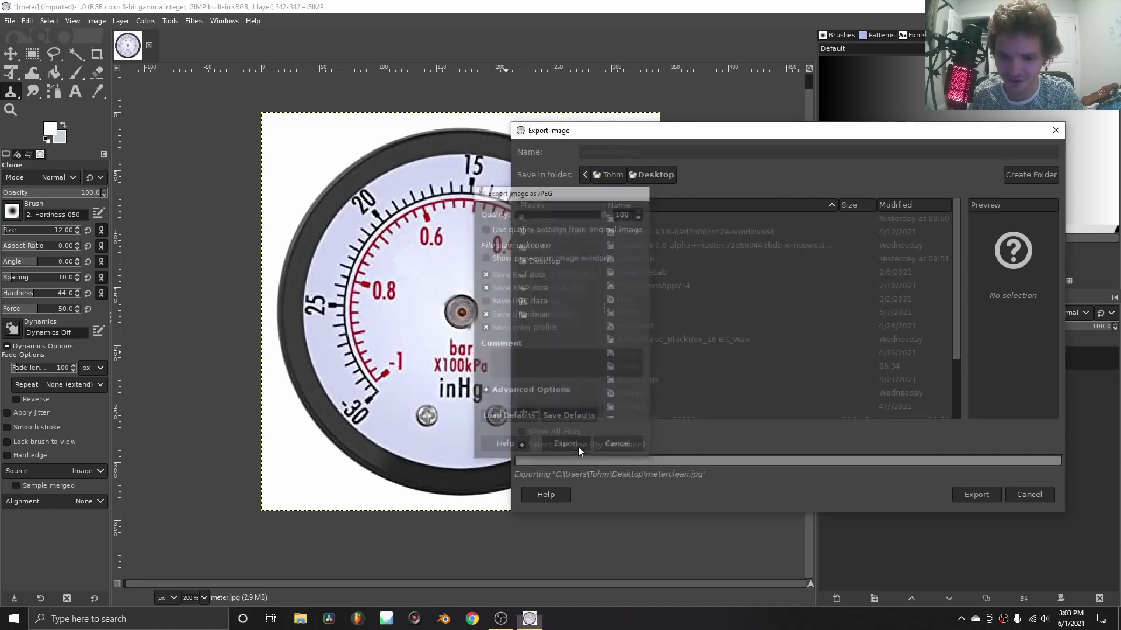
Close GIMP discarding changes, then launch Blender and dismiss its start screen
left_click(1106, 6)
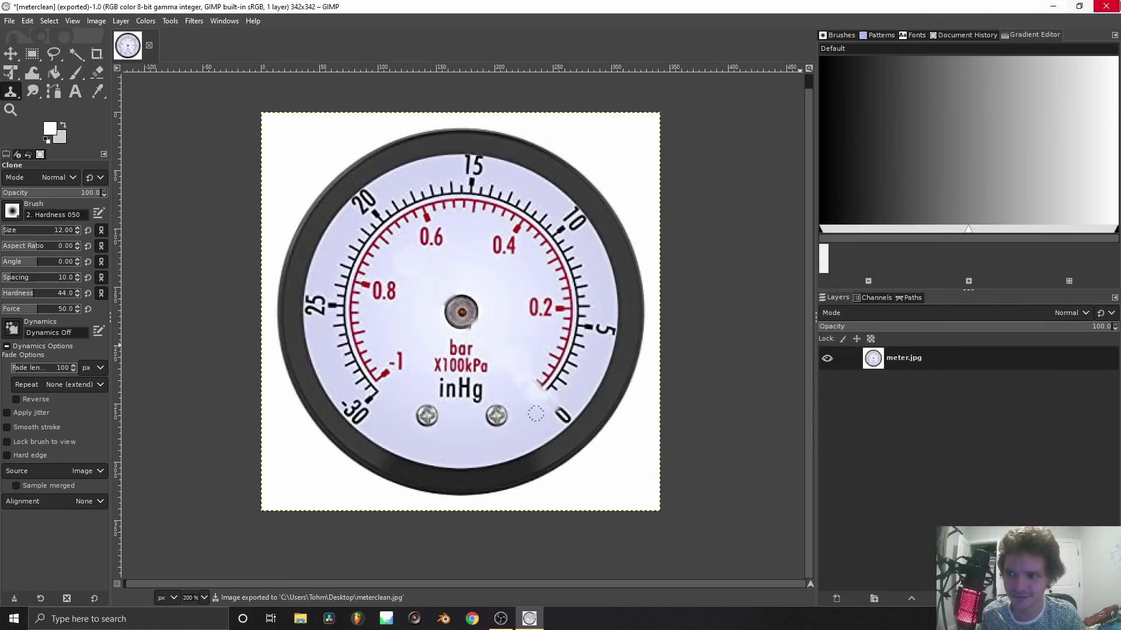
left_click(277, 266)
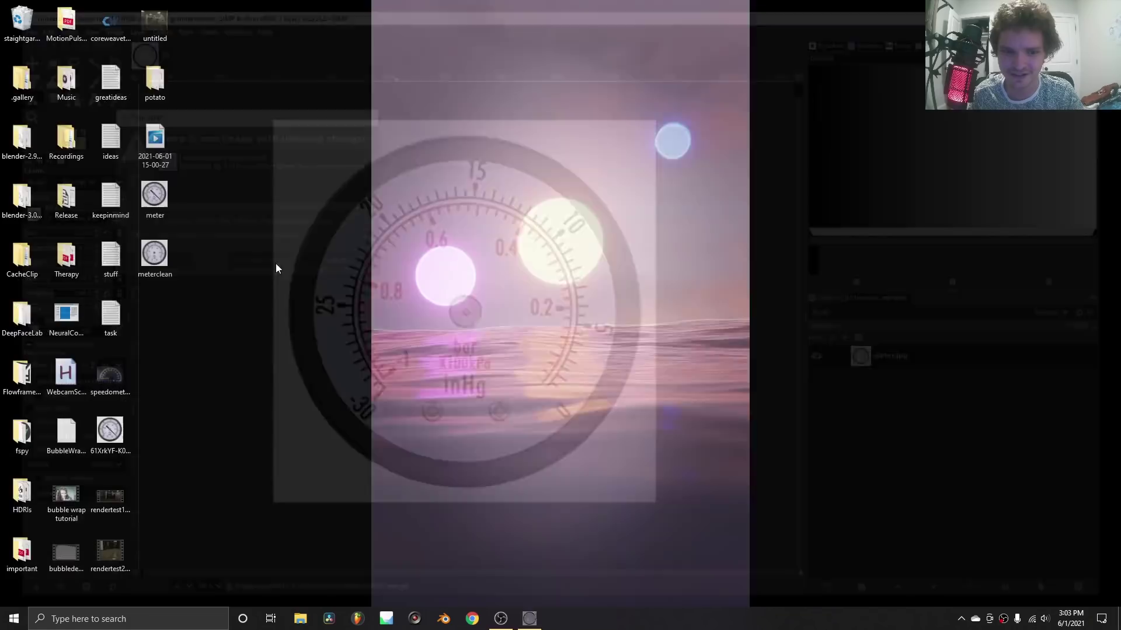
left_click(452, 617)
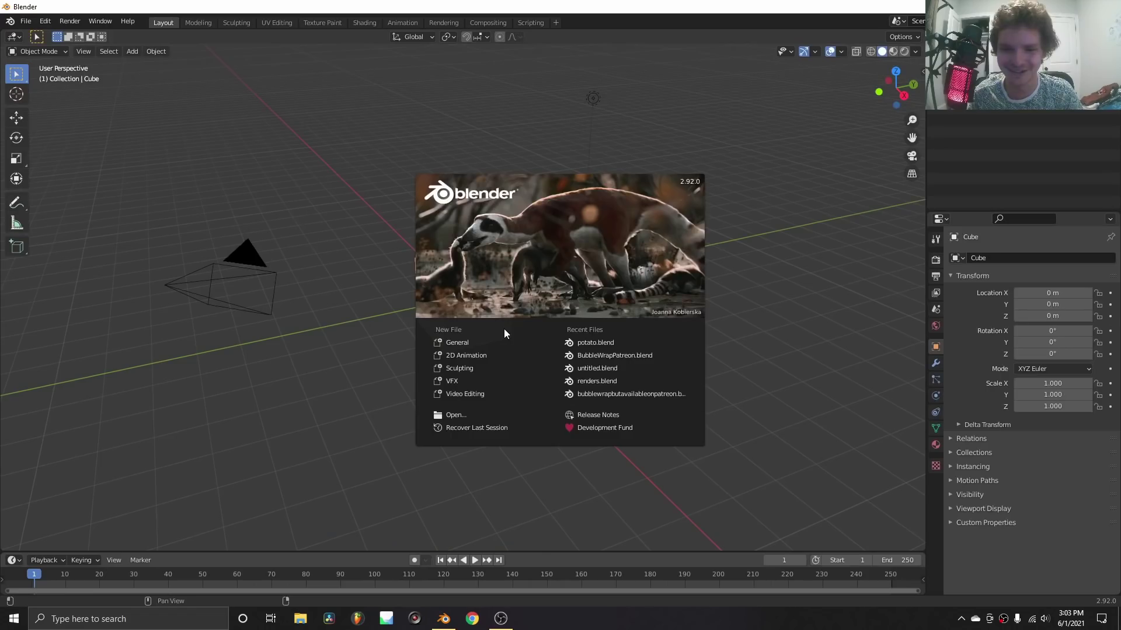
left_click(331, 215)
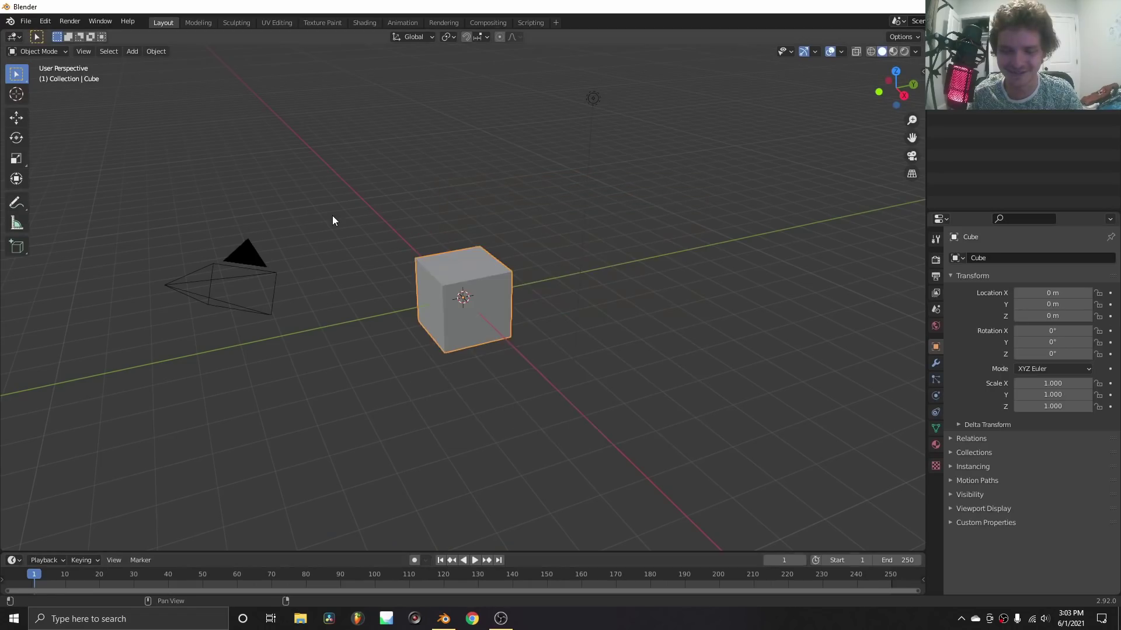
Delete the default cube and add a circle mesh in top orthographic view
scroll(456, 291, "up", 3)
key("Delete")
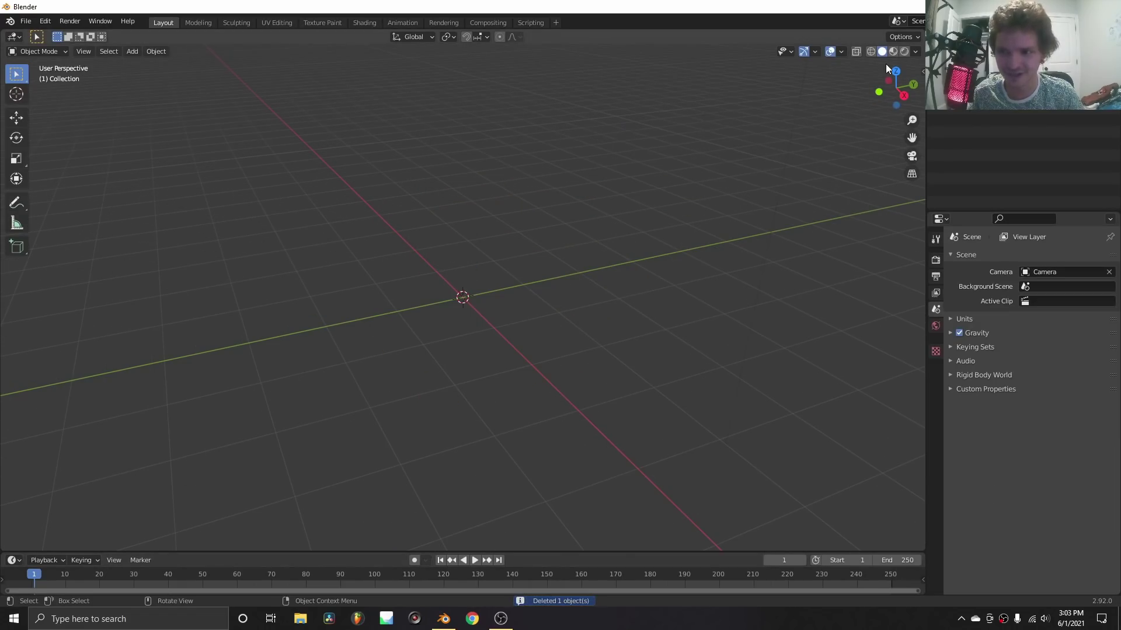
left_click(895, 71)
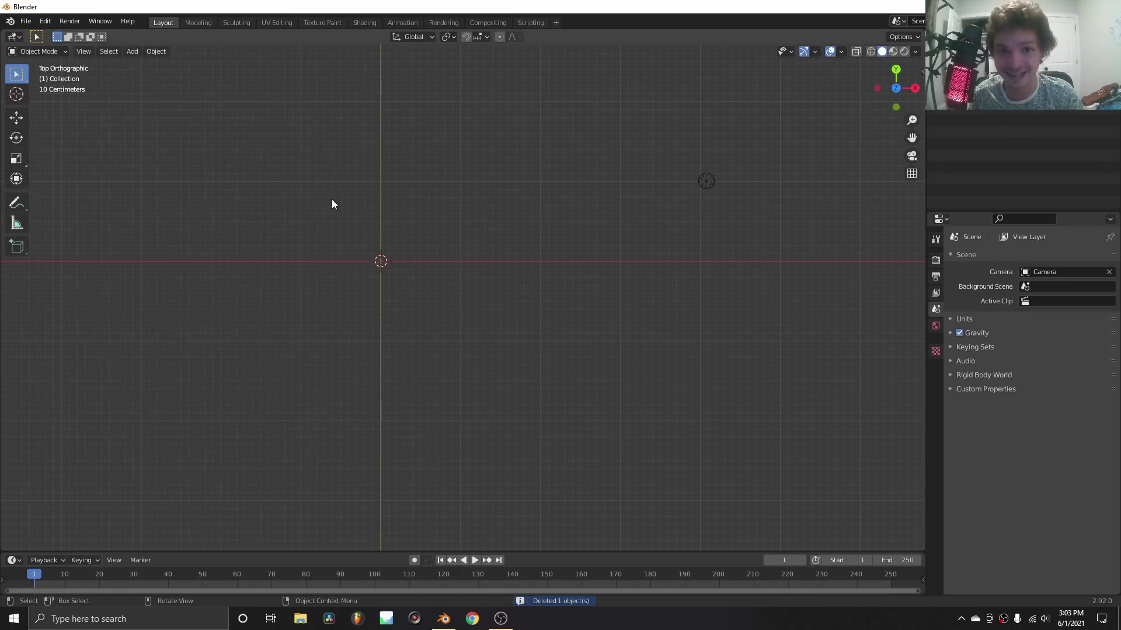
key("shift+a")
mouse_move(355, 160)
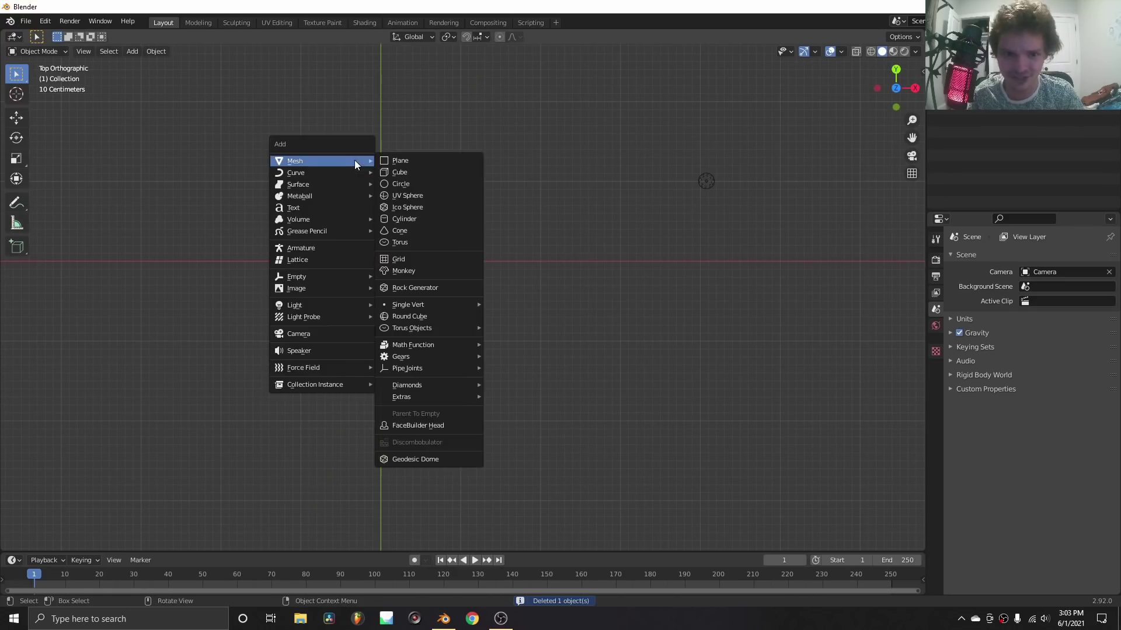
left_click(406, 181)
Set the circle to 50 vertices and fill it with a single face in Edit Mode
key("alt+F11")
scroll(398, 229, "up", 4)
middle_click_drag(401, 226, 538, 294, "shift")
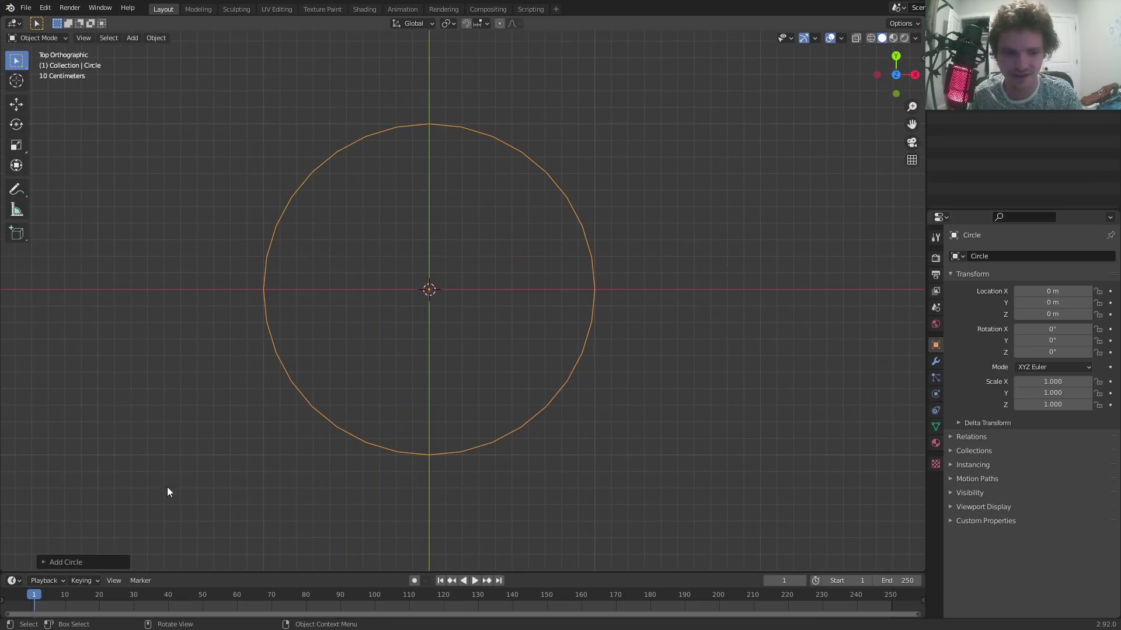
left_click(78, 562)
double_click(149, 437)
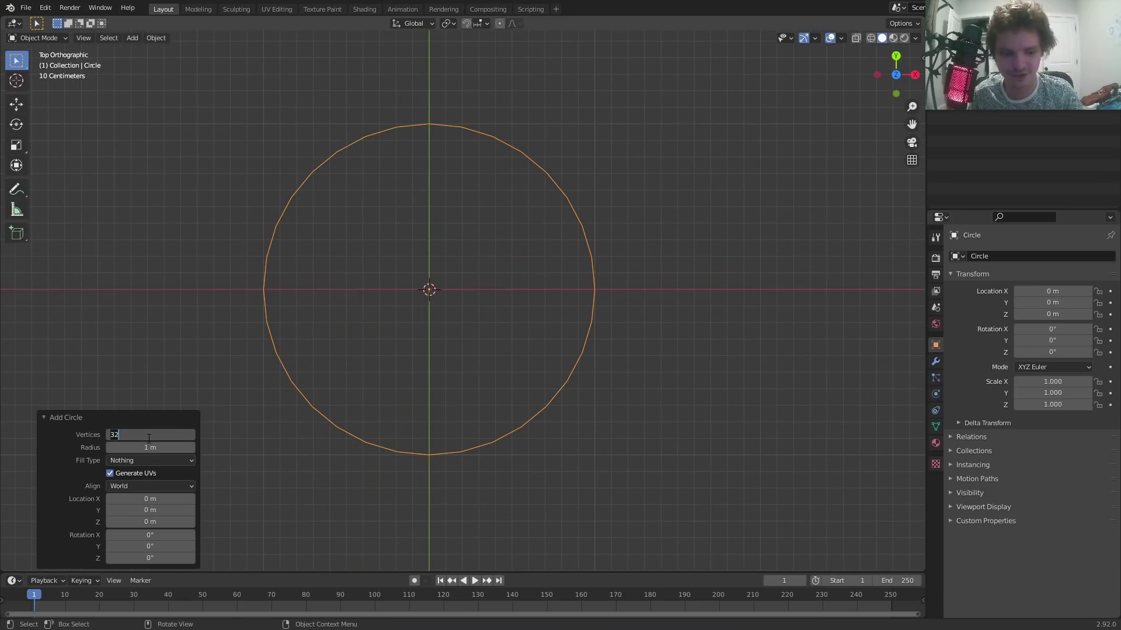
key("Return")
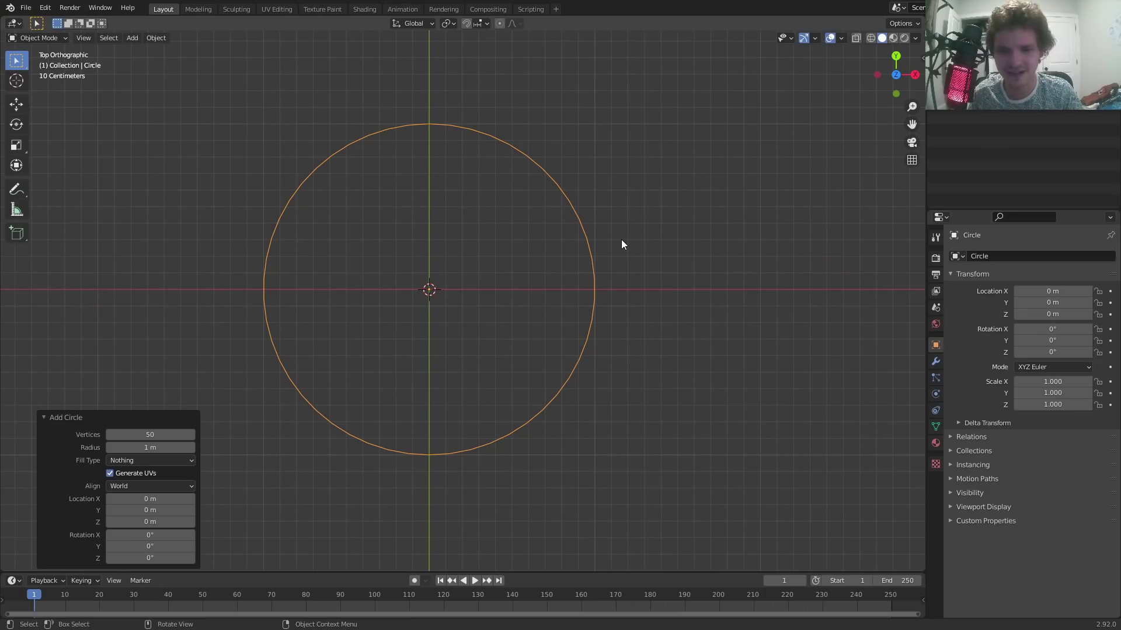
key("Tab")
key("f")
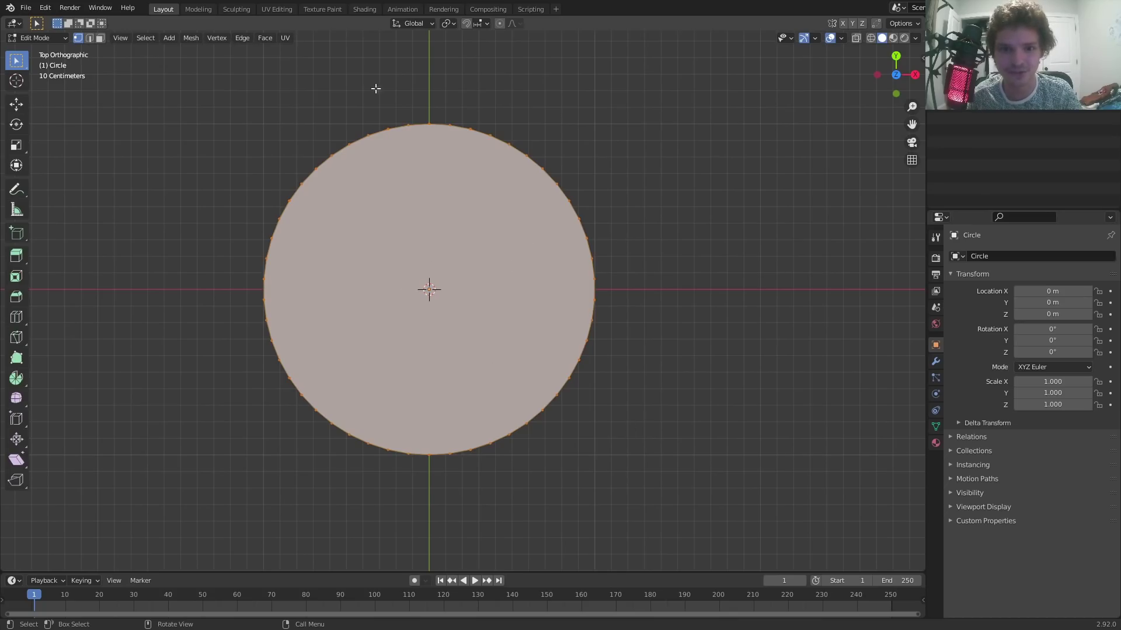
In Shading, give the circle a new material with an Image Texture node loading meterclean.jpg
left_click(363, 10)
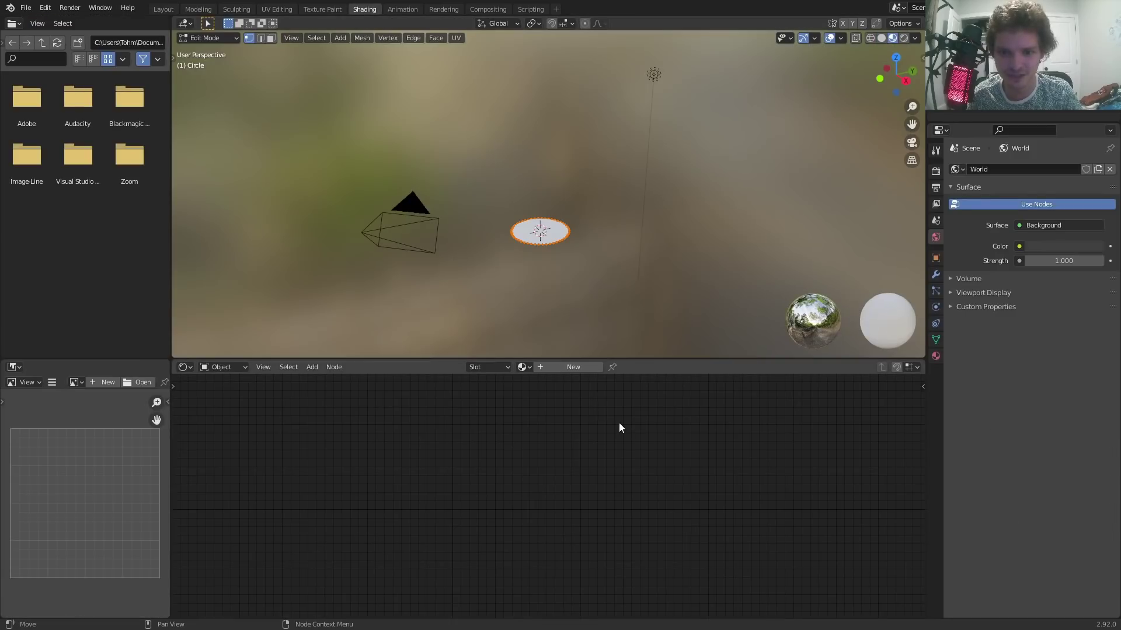
left_click(572, 370)
key("shift+a")
type("im")
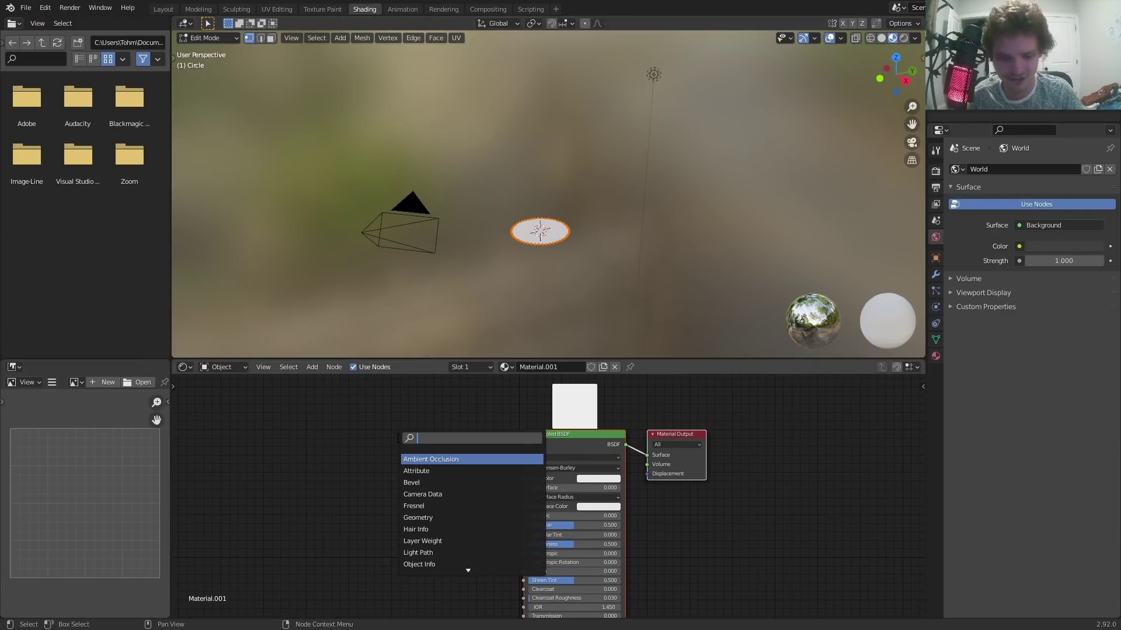
key("Return")
left_click(435, 464)
left_click(430, 464)
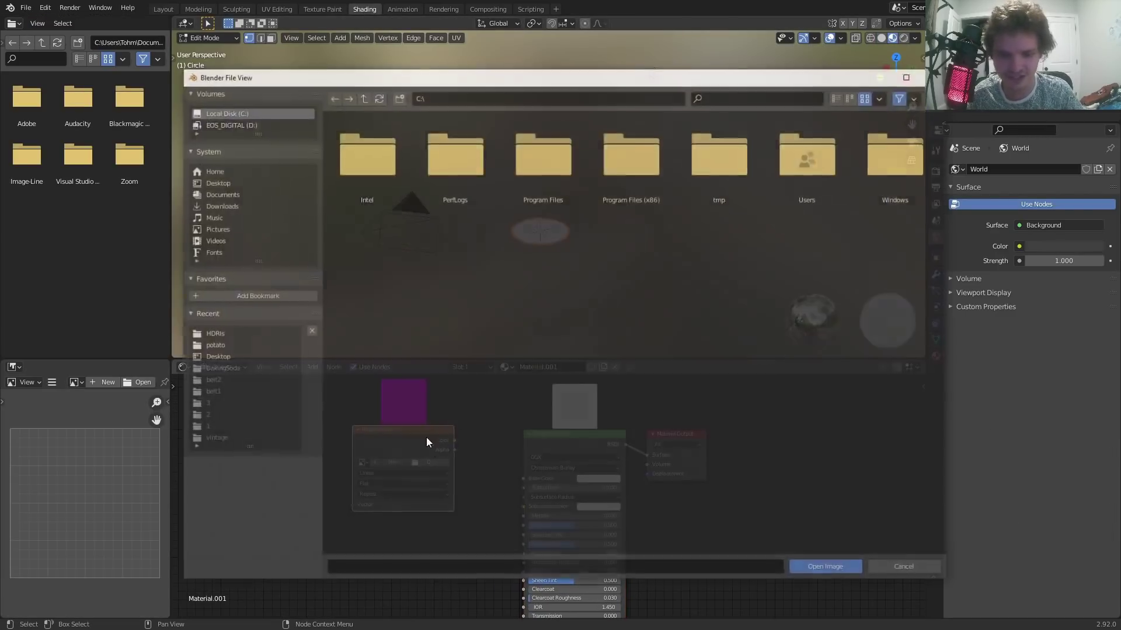
left_click(211, 180)
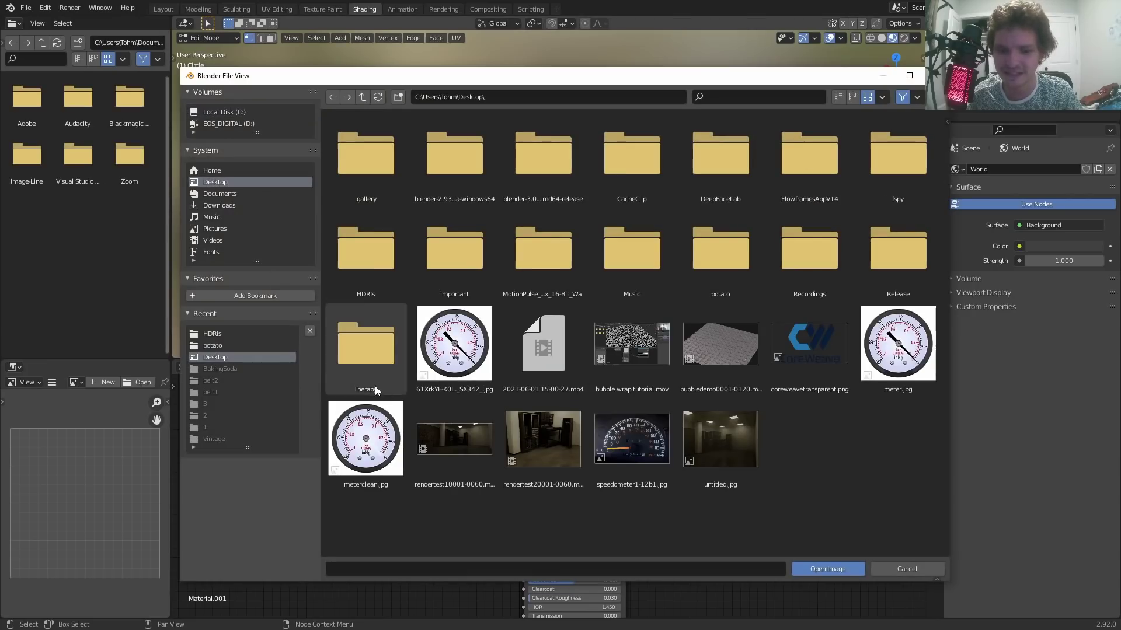
double_click(371, 448)
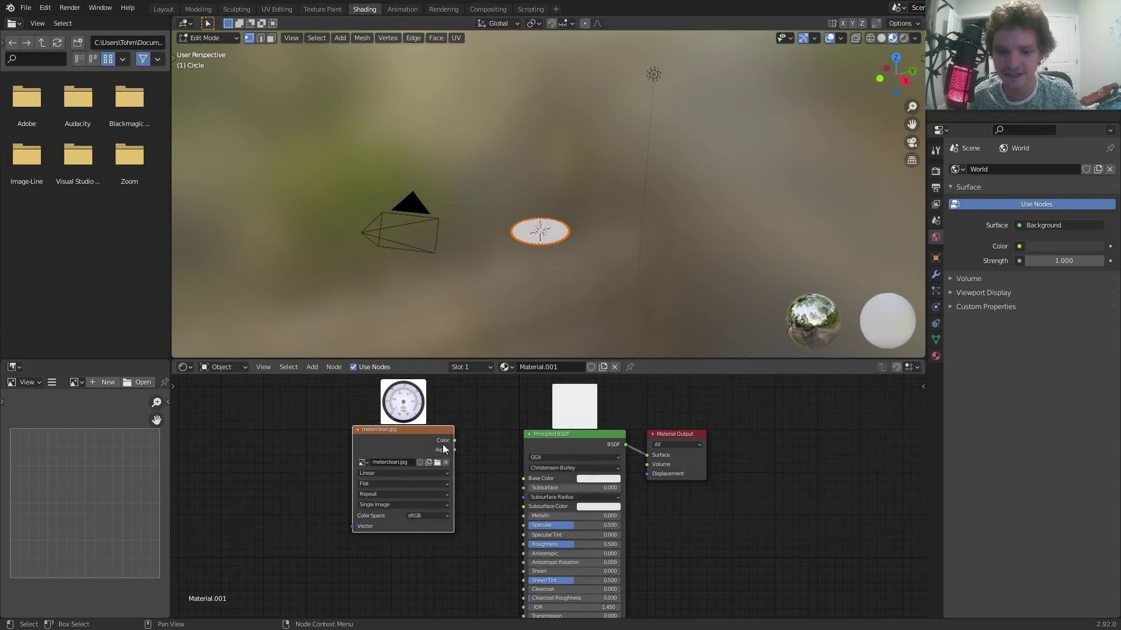
Link the texture Color to Base Color and the BSDF to the Material Output Surface
left_click_drag(454, 441, 523, 478)
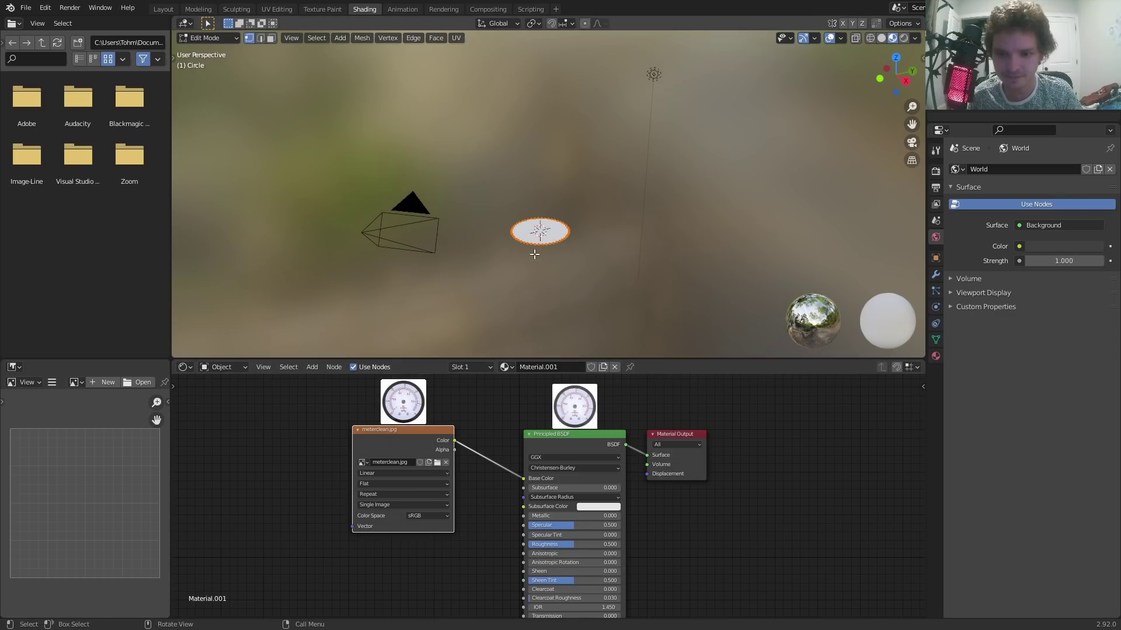
scroll(535, 254, "up", 3)
key("Tab")
middle_click_drag(474, 201, 524, 266)
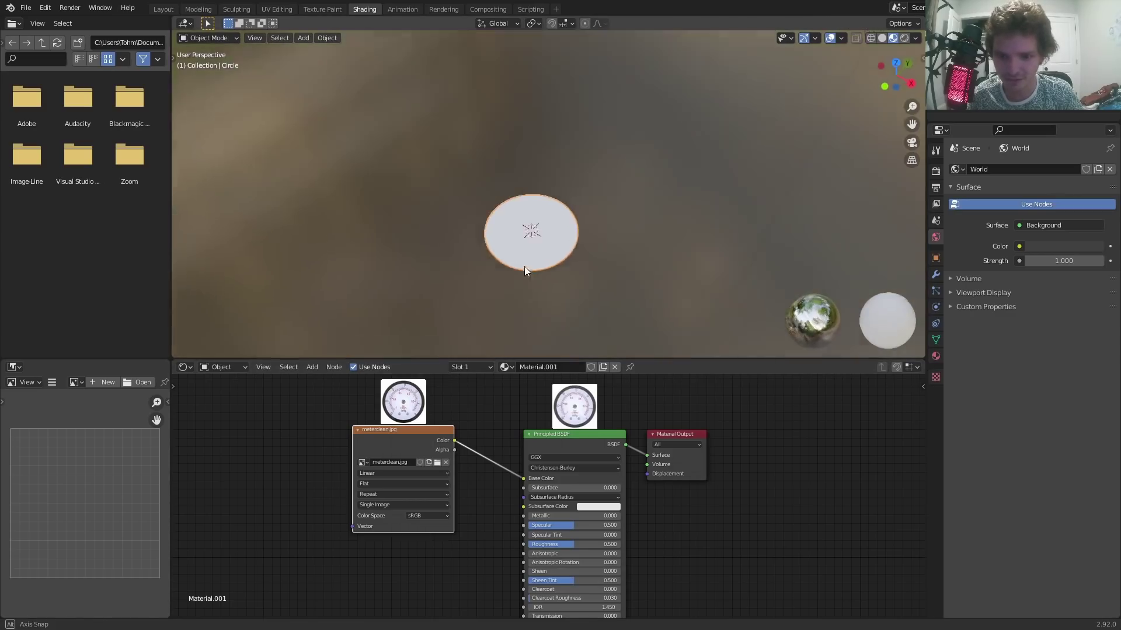
scroll(524, 266, "up", 3)
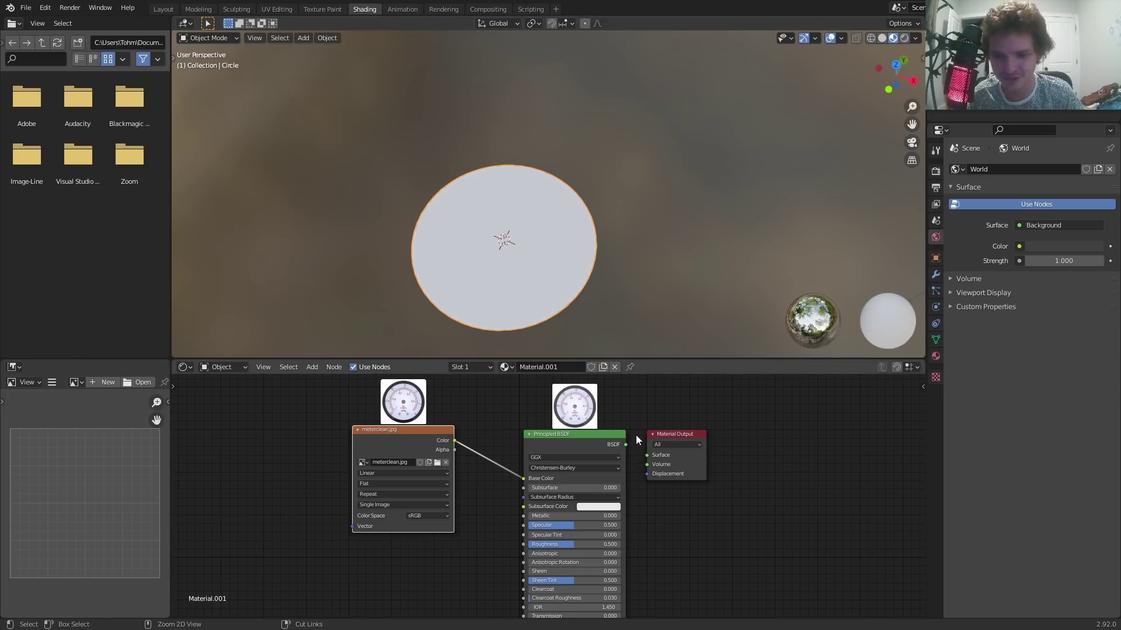
left_click_drag(625, 444, 646, 455)
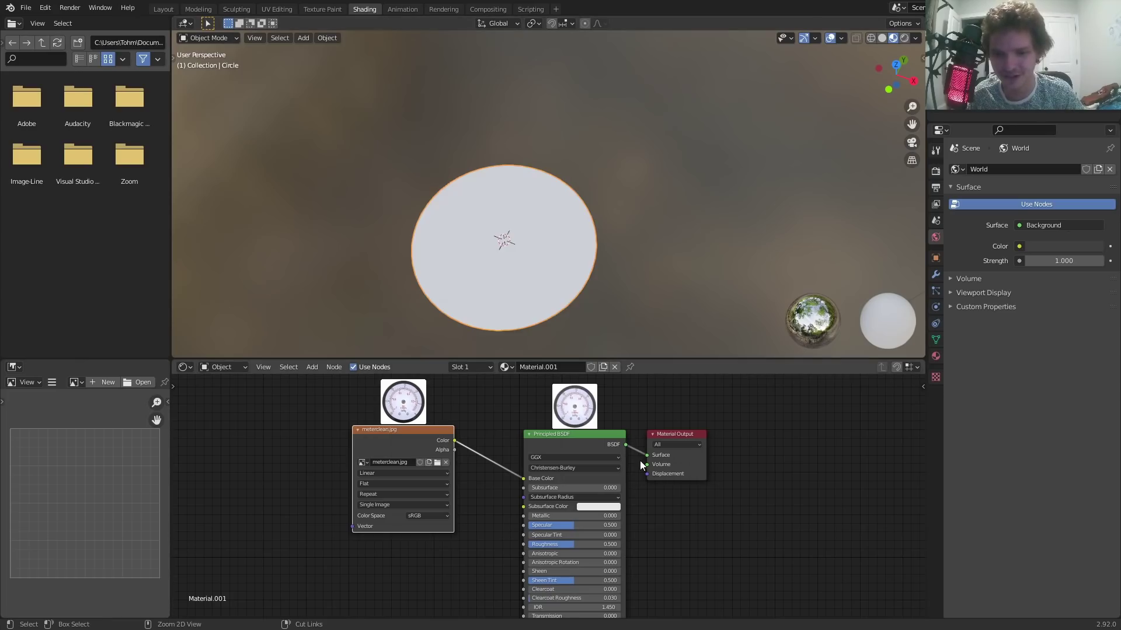
In UV Editing, unwrap the circle from top view and show the gauge texture in the viewport
left_click(277, 9)
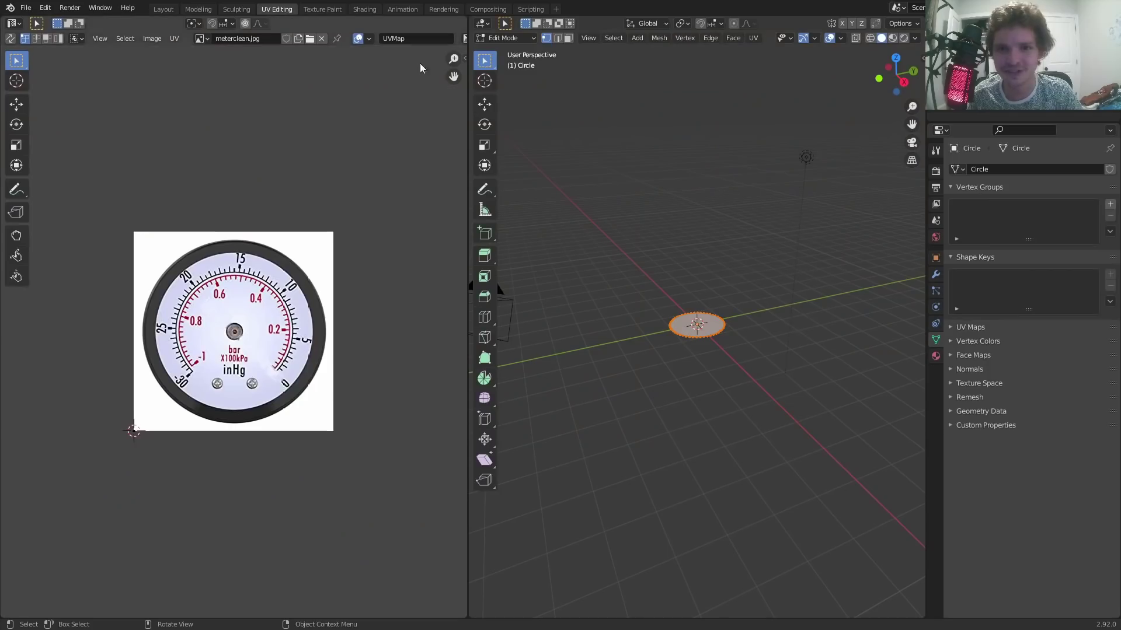
left_click(896, 58)
scroll(698, 244, "up", 7)
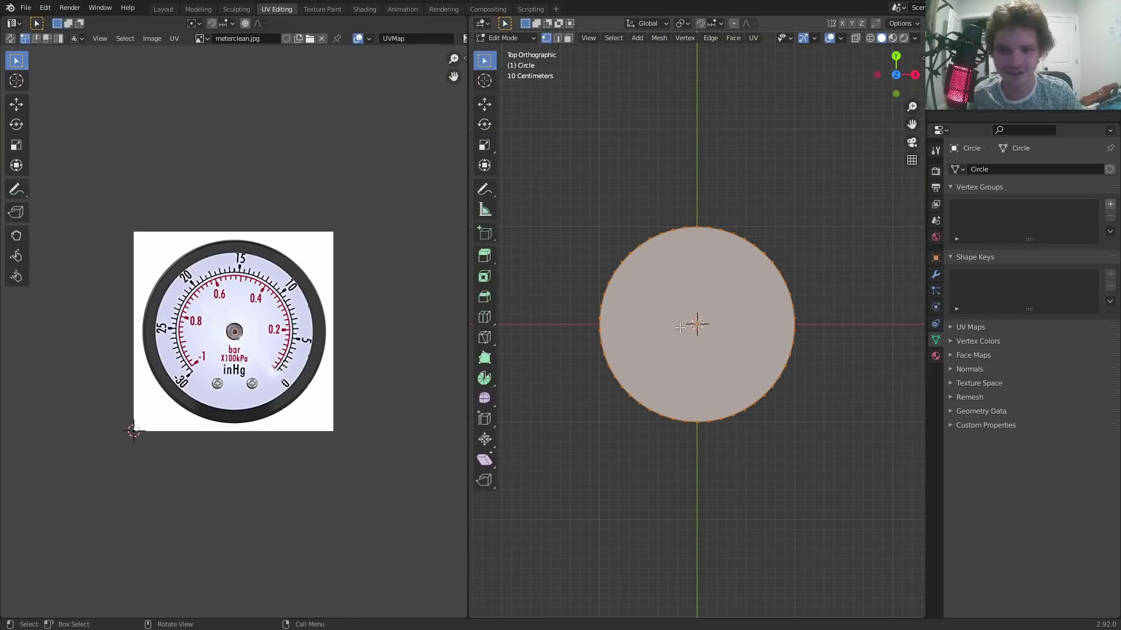
key("u")
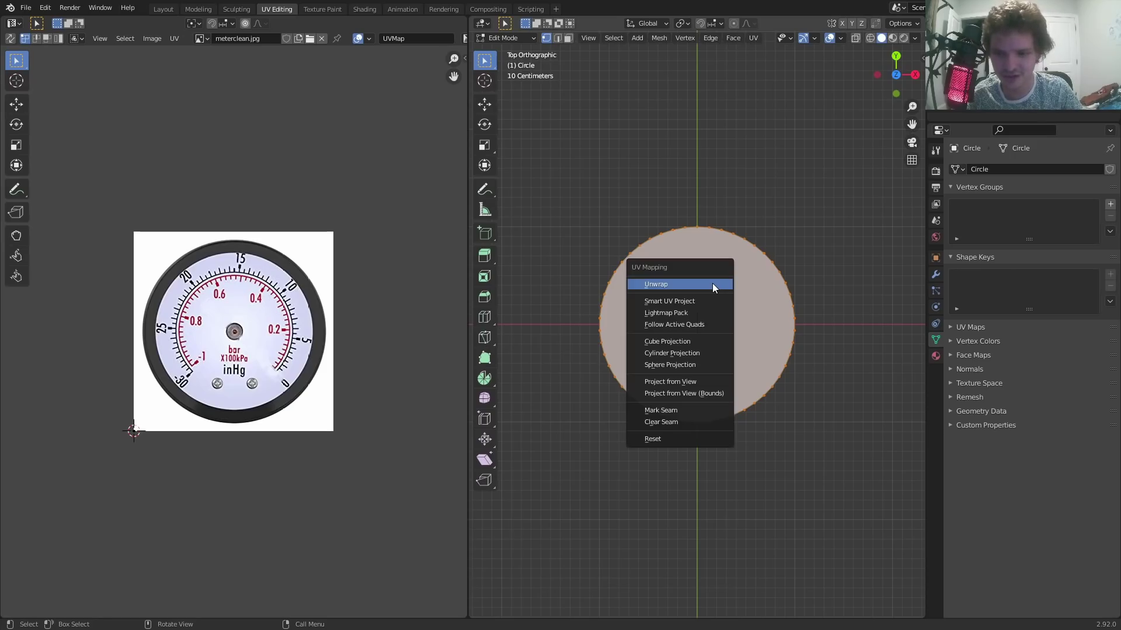
left_click(712, 282)
scroll(381, 275, "up", 3)
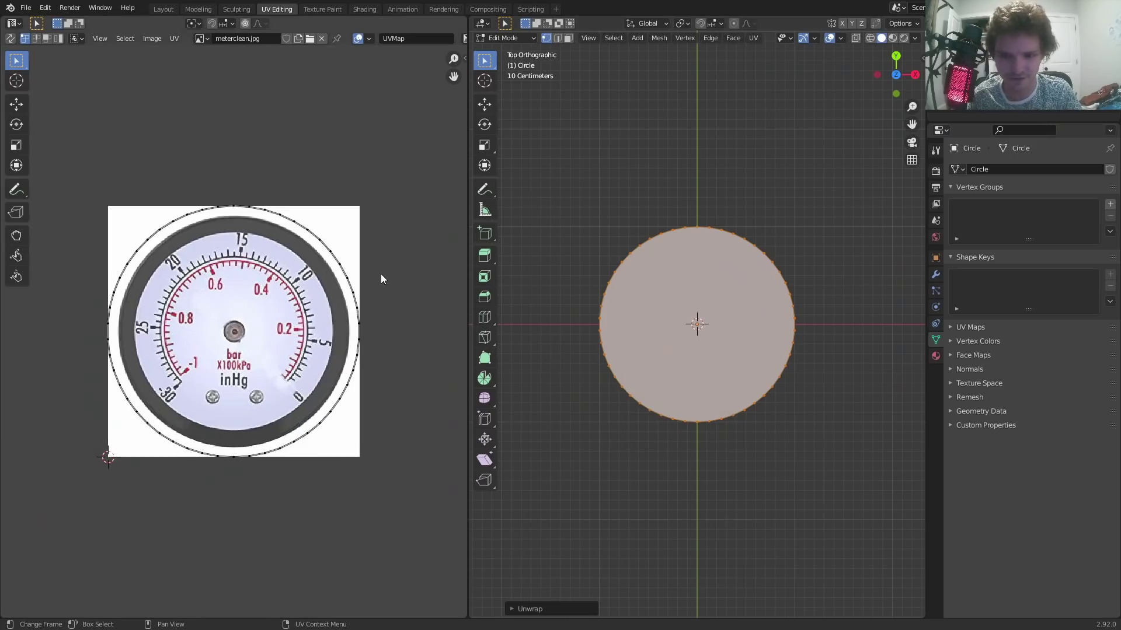
left_click(893, 38)
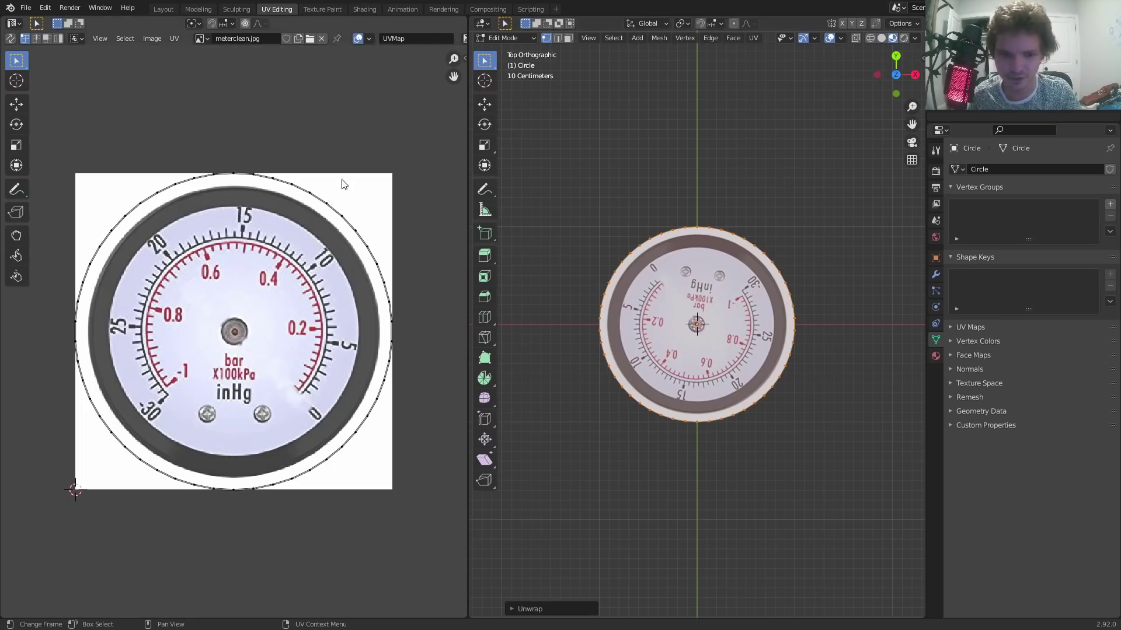
Scale all UVs down to fit the dial face and rotate them about 180° upright
key("a")
key("s")
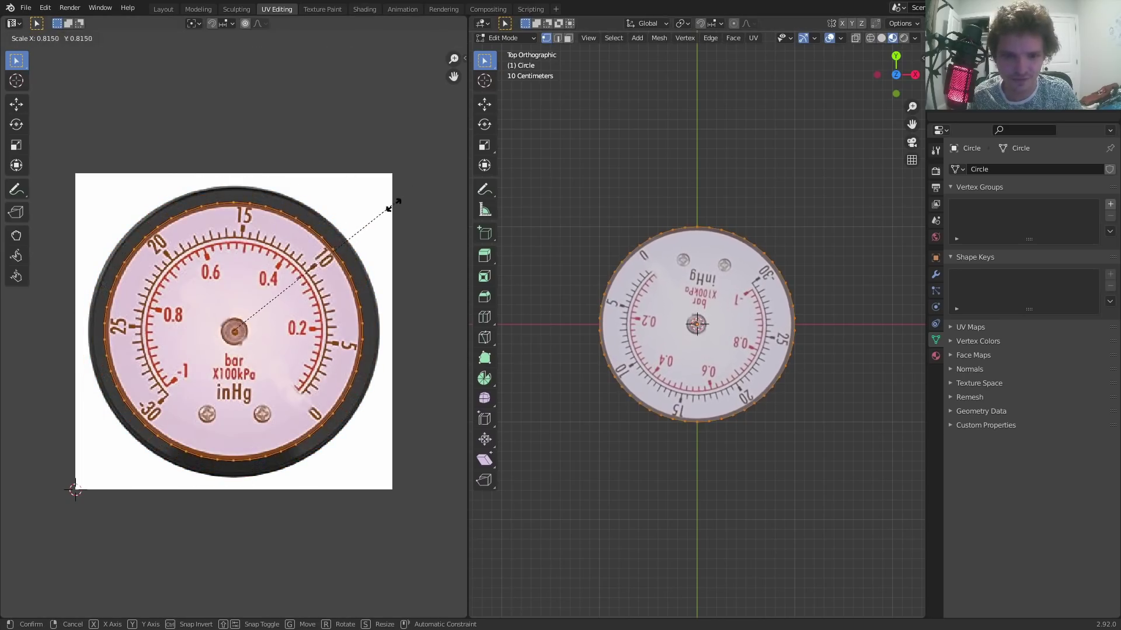
left_click(362, 277)
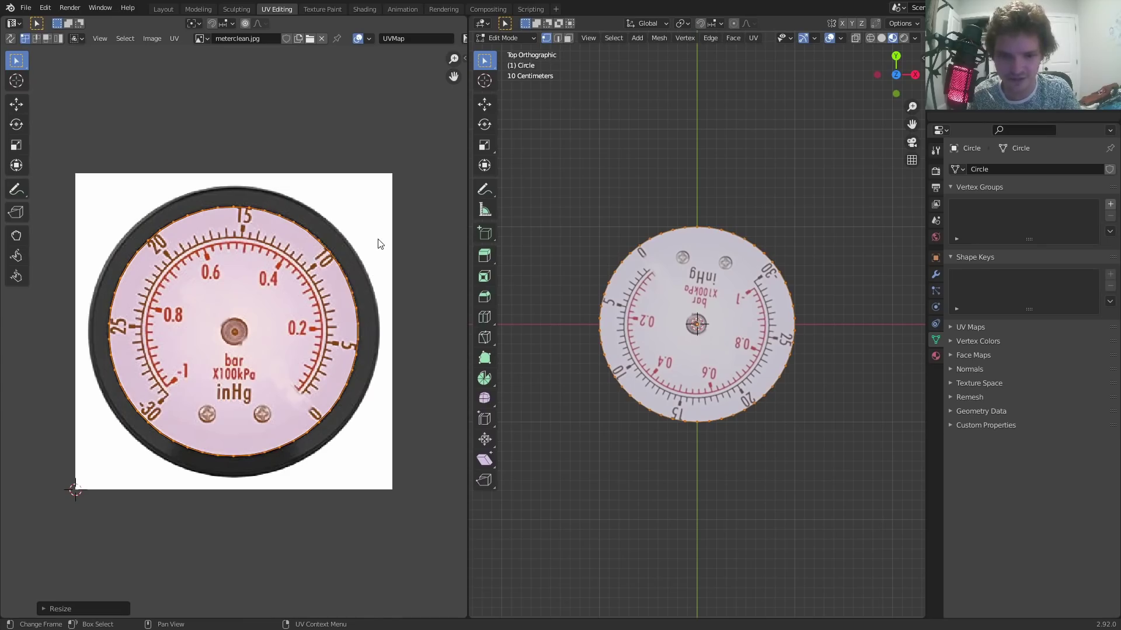
key("r")
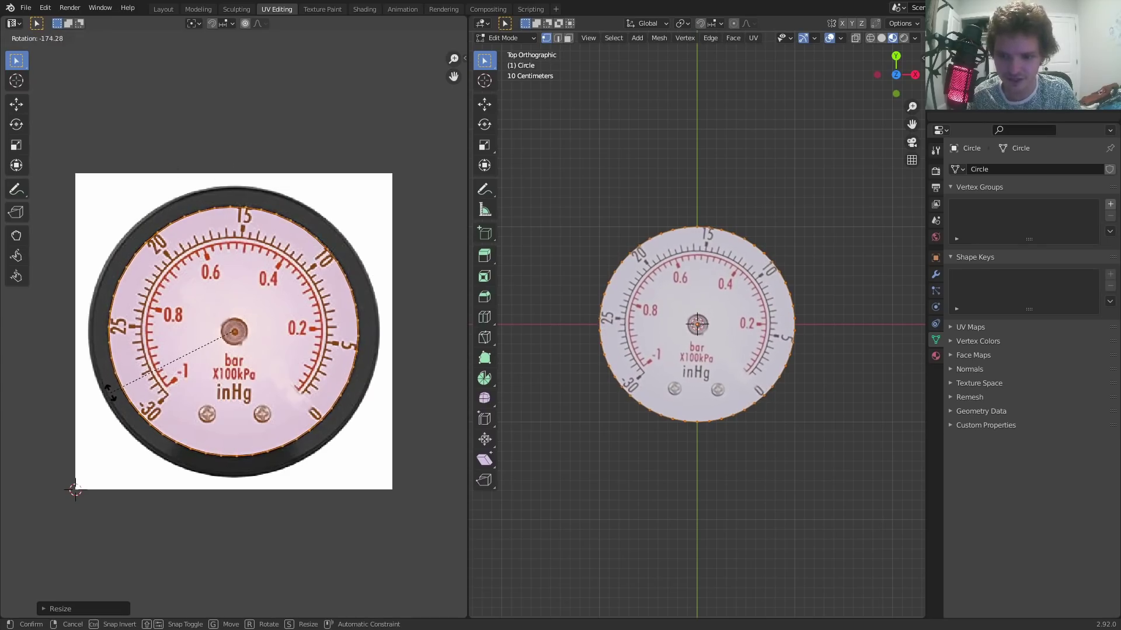
left_click(110, 390)
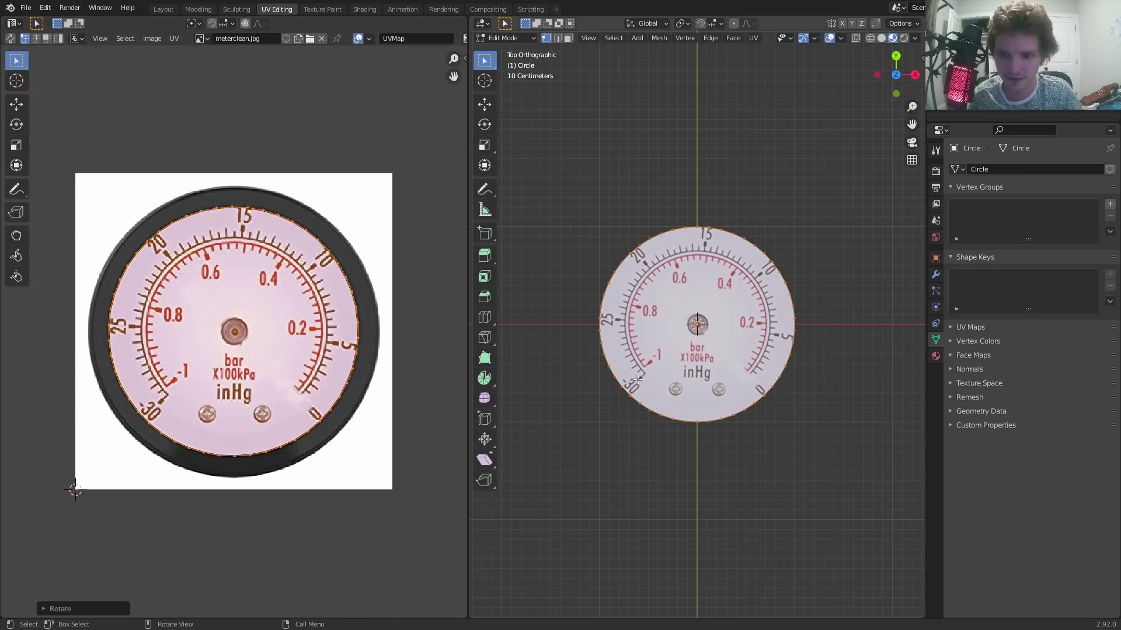
Check the textured gauge disc from a tilted view, then return to Edit Mode
key("Tab")
scroll(702, 326, "up", 3)
mouse_move(709, 359)
middle_mouse_down()
mouse_move(727, 330)
mouse_move(704, 347)
middle_mouse_up()
scroll(704, 348, "up", 3)
key("Tab")
scroll(716, 353, "down", 2)
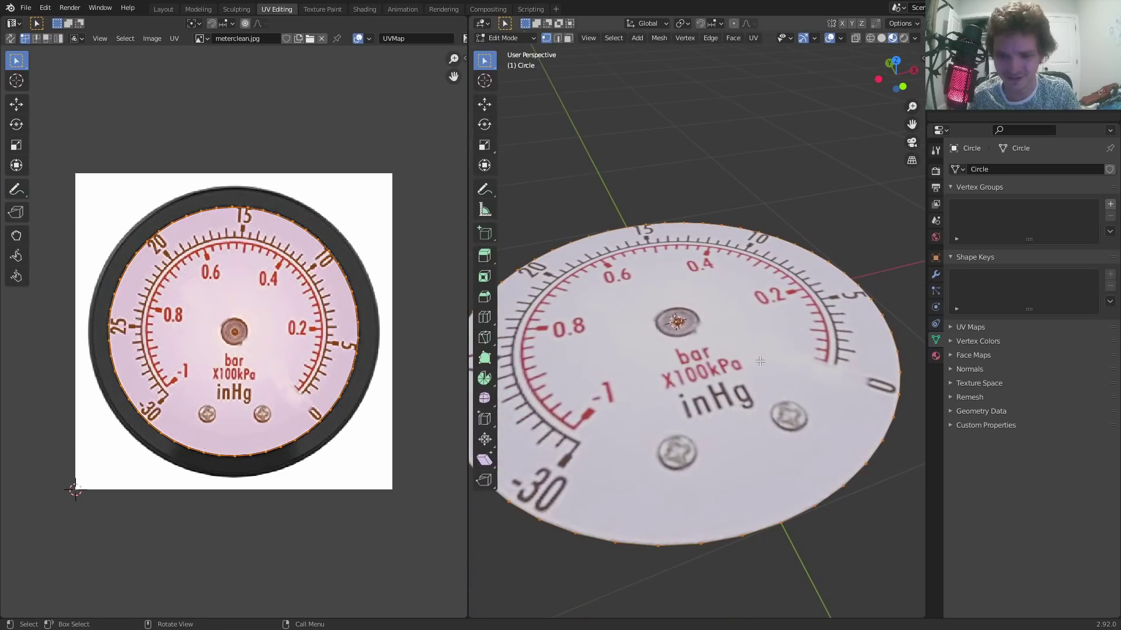
Inset the dial's centre face, extrude it upward into a hub, and bevel its edges
key("i")
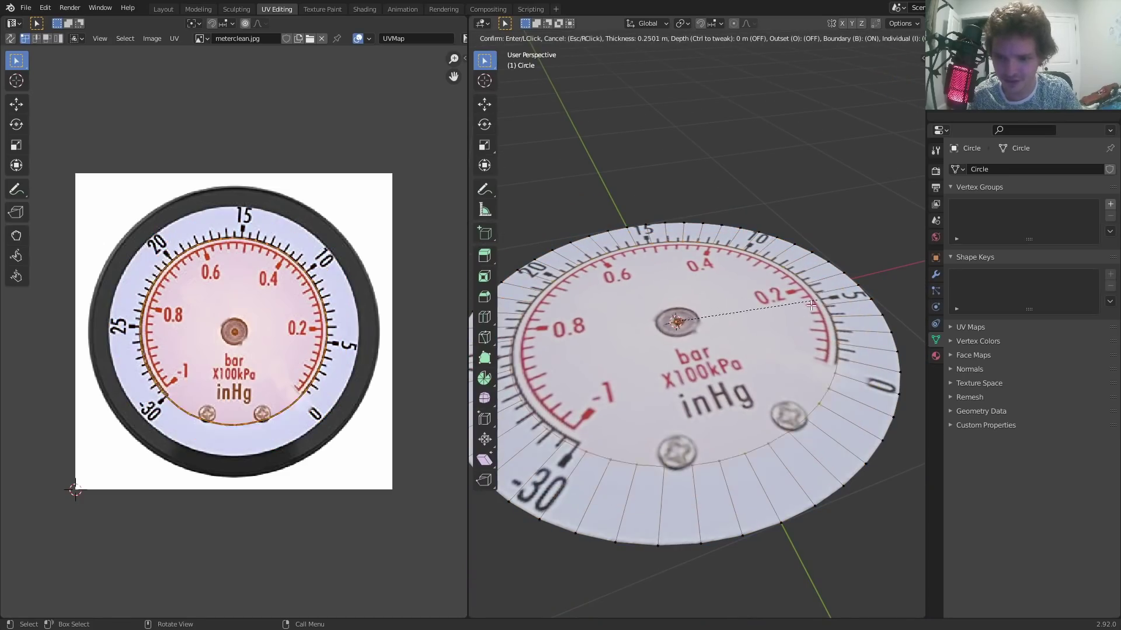
left_click(683, 324)
scroll(667, 322, "up", 3)
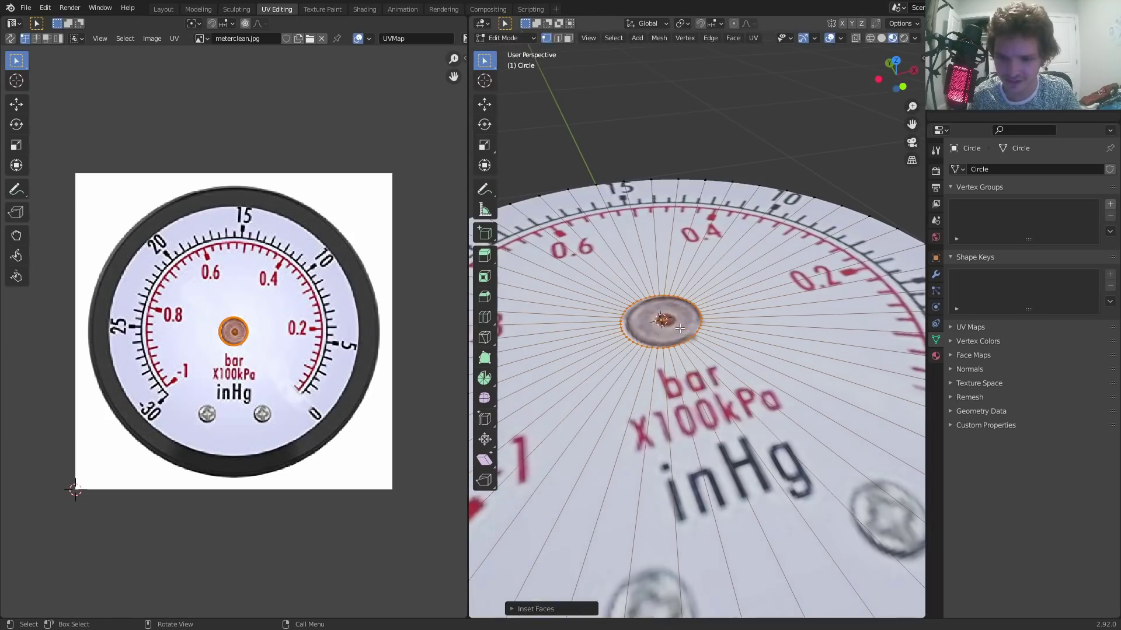
key("alt+a")
key("3")
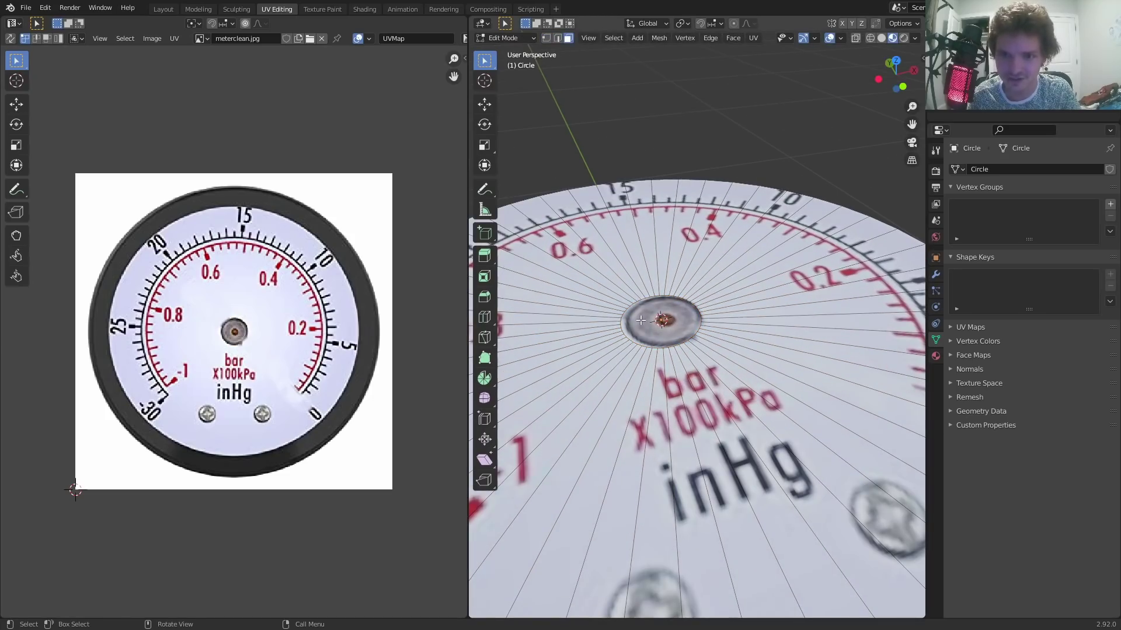
left_click(641, 322)
middle_click_drag(707, 323, 708, 318)
key("e")
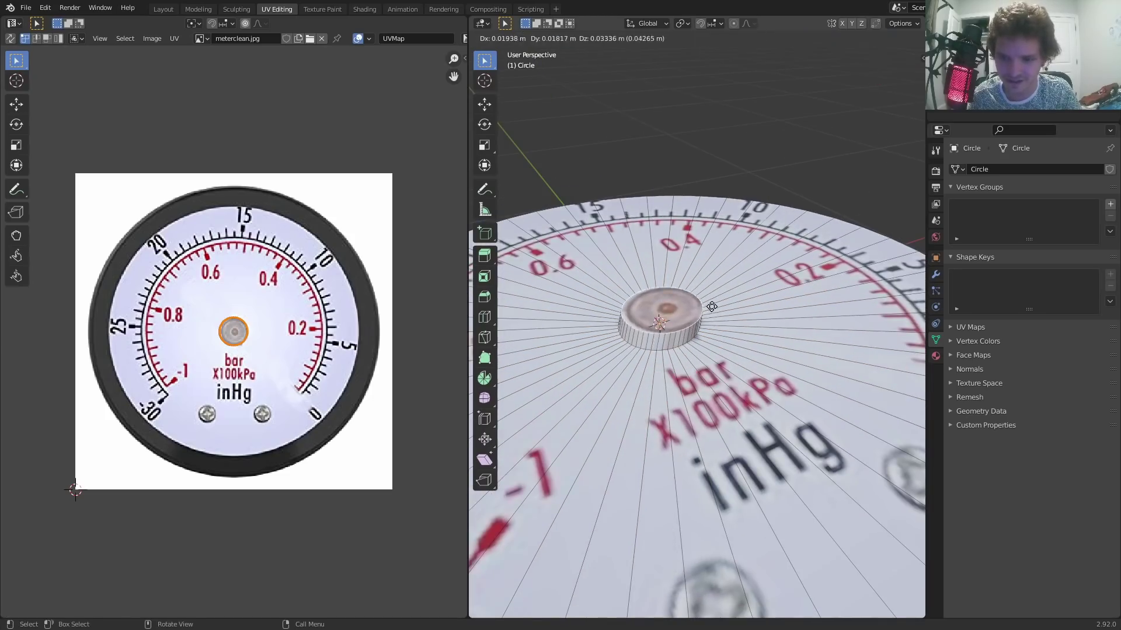
left_click(709, 304)
key("ctrl+b")
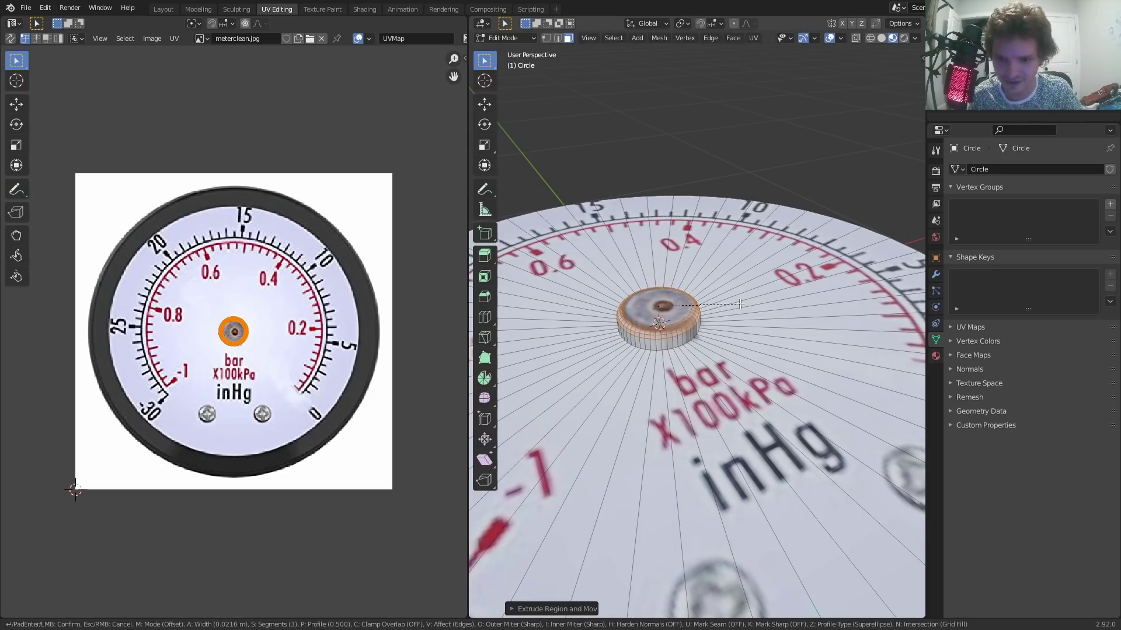
left_click(740, 304)
Inspect the new hub from a top-down view, then return to Edit Mode with it deselected
key("Tab")
scroll(749, 265, "down", 5)
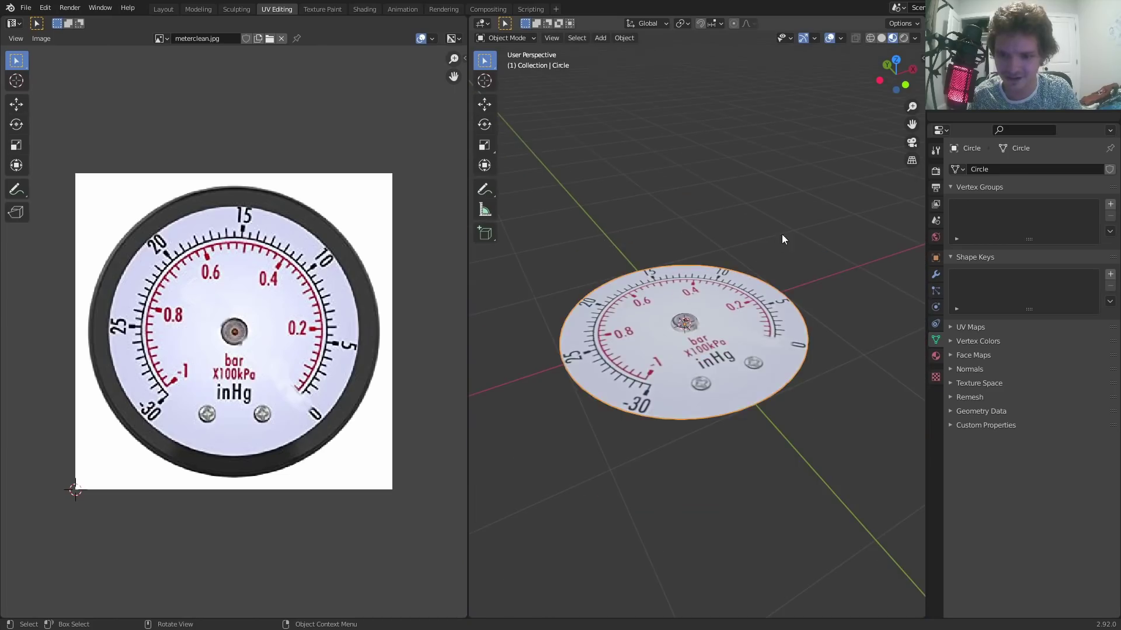
middle_click_drag(782, 234, 684, 386)
scroll(684, 386, "up", 4)
middle_click_drag(710, 435, 713, 298, "shift")
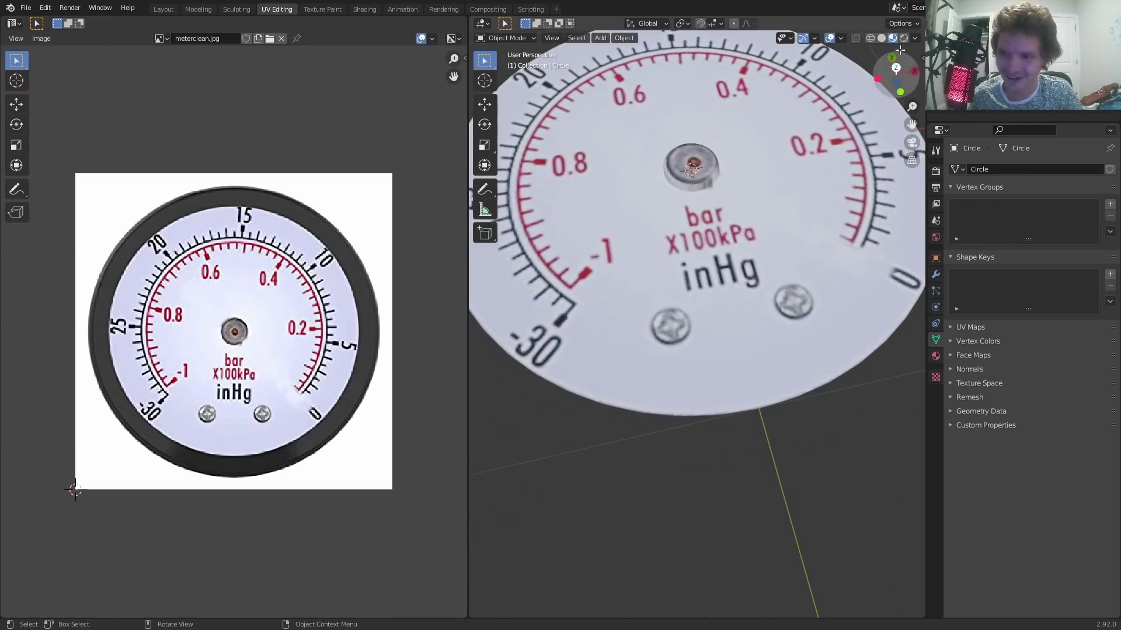
left_click(897, 68)
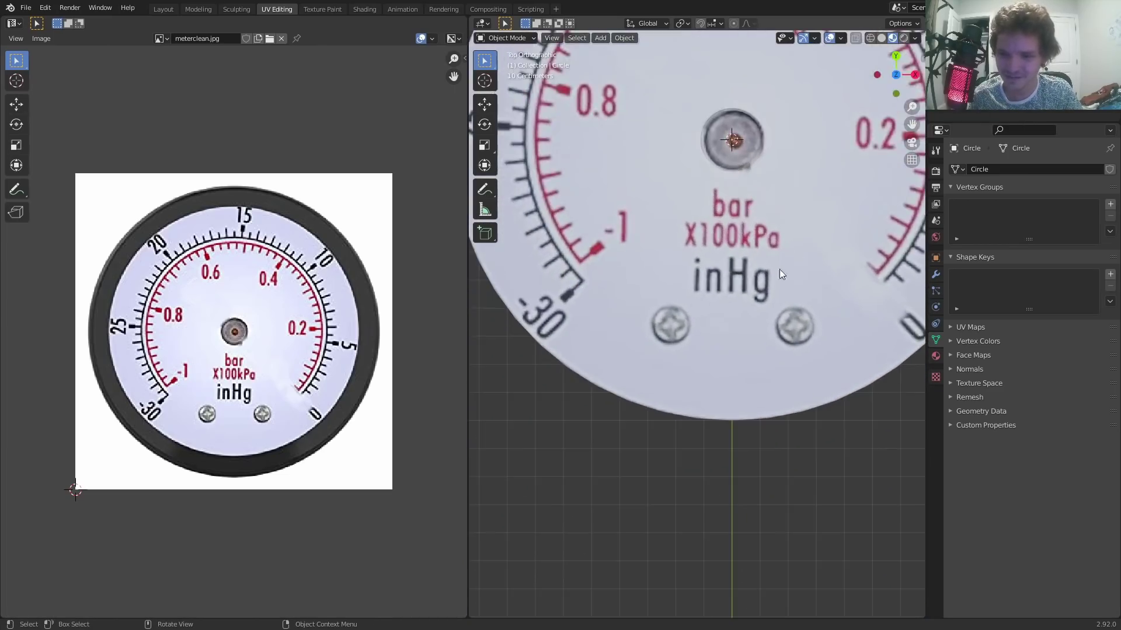
scroll(761, 263, "down", 4)
key("Tab")
scroll(761, 267, "up", 4)
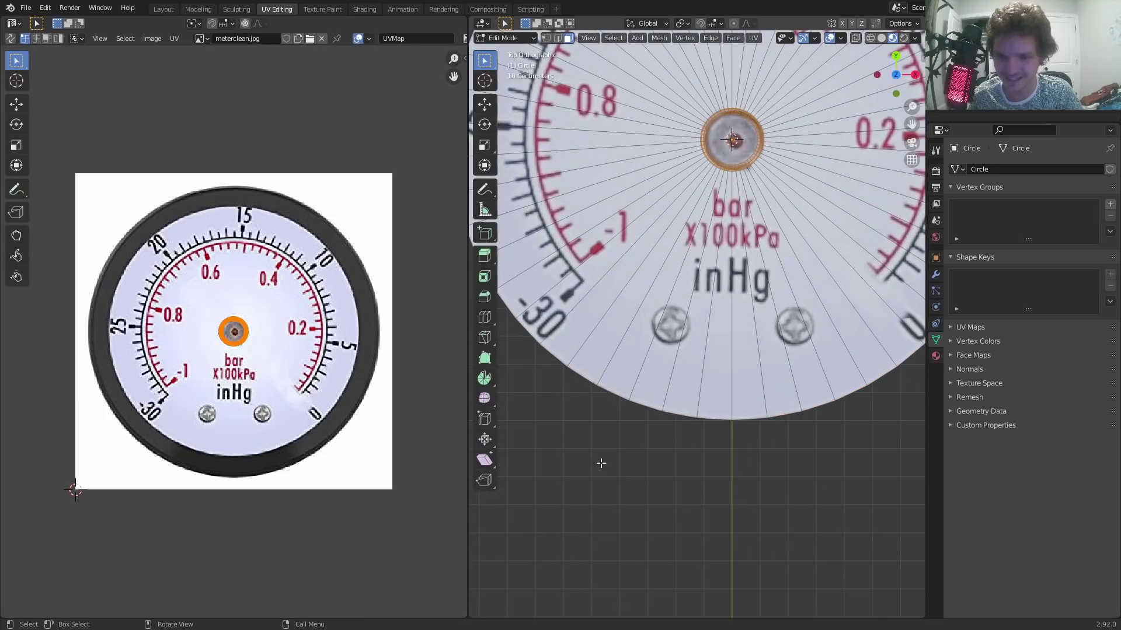
left_click(600, 463)
scroll(676, 297, "down", 1)
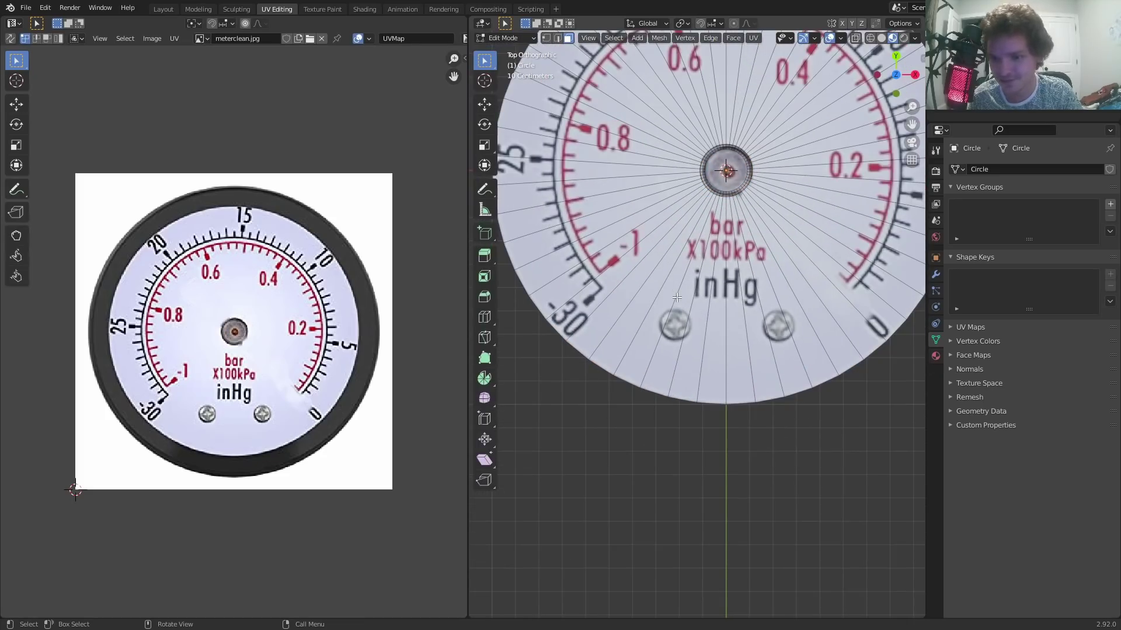
scroll(738, 170, "up", 2)
middle_click_drag(738, 170, 668, 314, "shift")
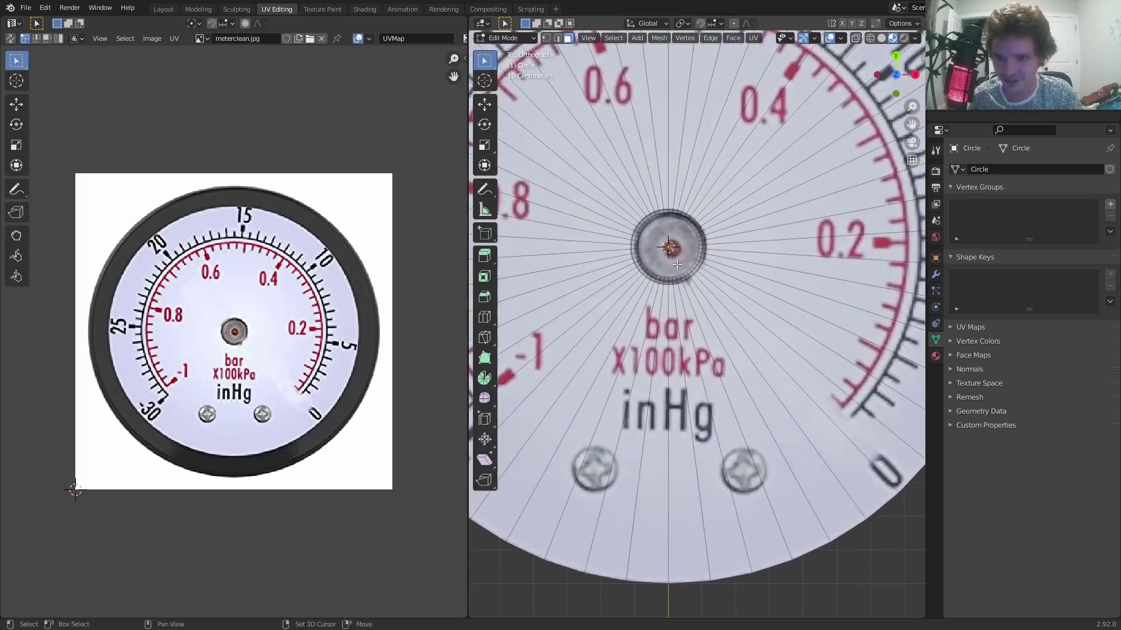
Duplicate the hub, shrink it to about half size, and place it over the lower-left screw
left_click(670, 234)
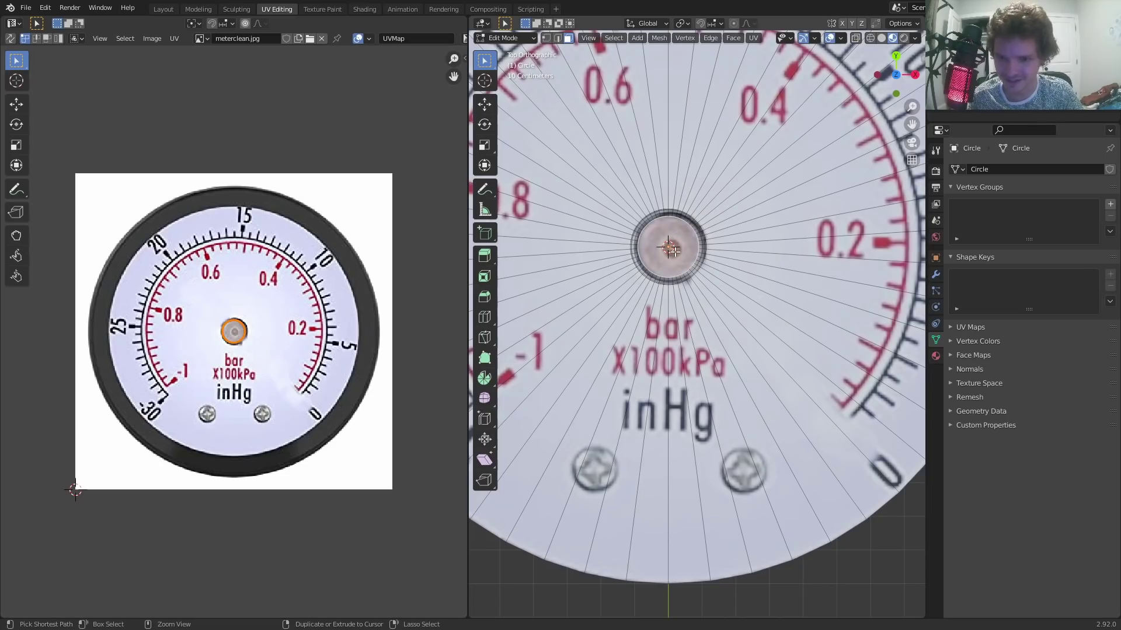
key("ctrl+KP_Add")
middle_click_drag(674, 251, 694, 167)
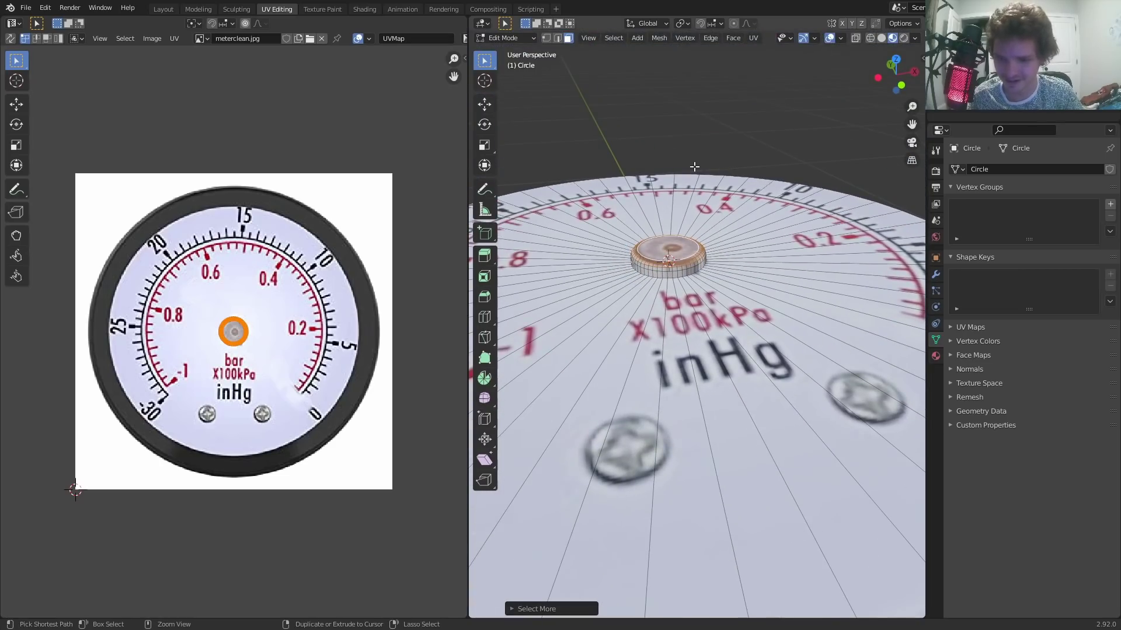
left_click(895, 60)
key("g")
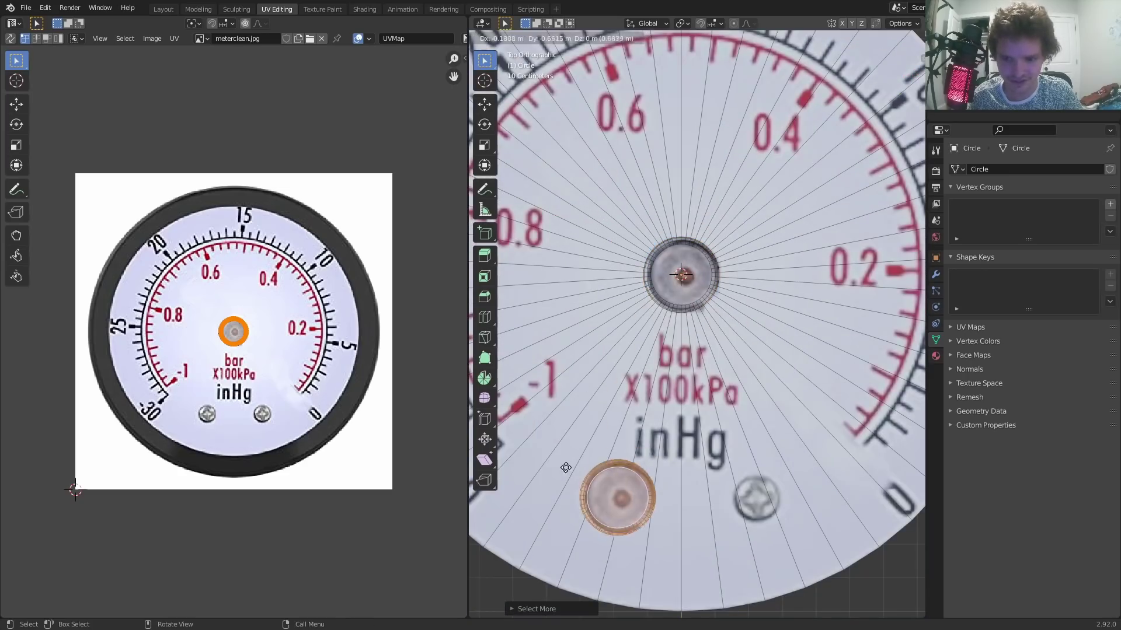
left_click(548, 464)
middle_click_drag(653, 471, 769, 254, "shift")
scroll(782, 229, "up", 4)
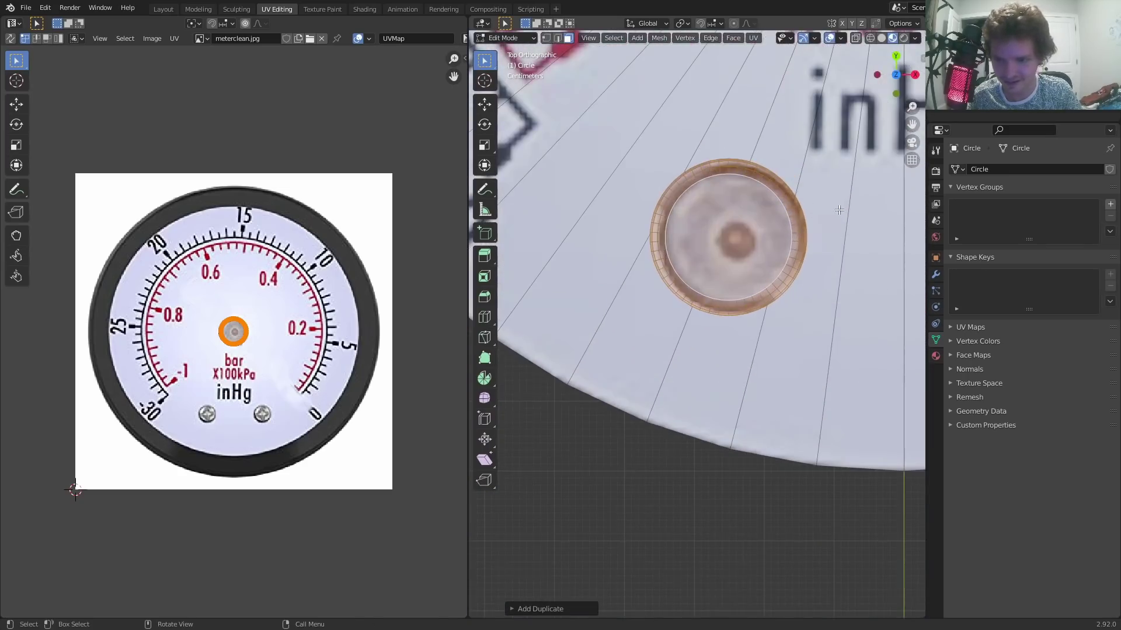
key("s")
left_click(785, 227)
key("g")
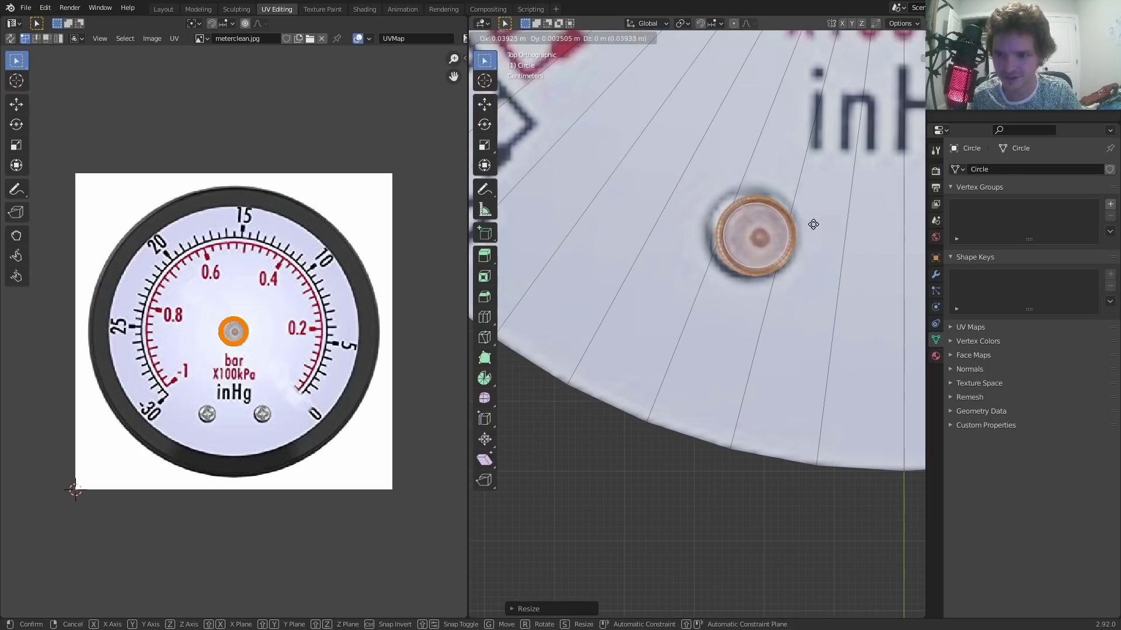
left_click(811, 223)
key("s")
left_click(821, 219)
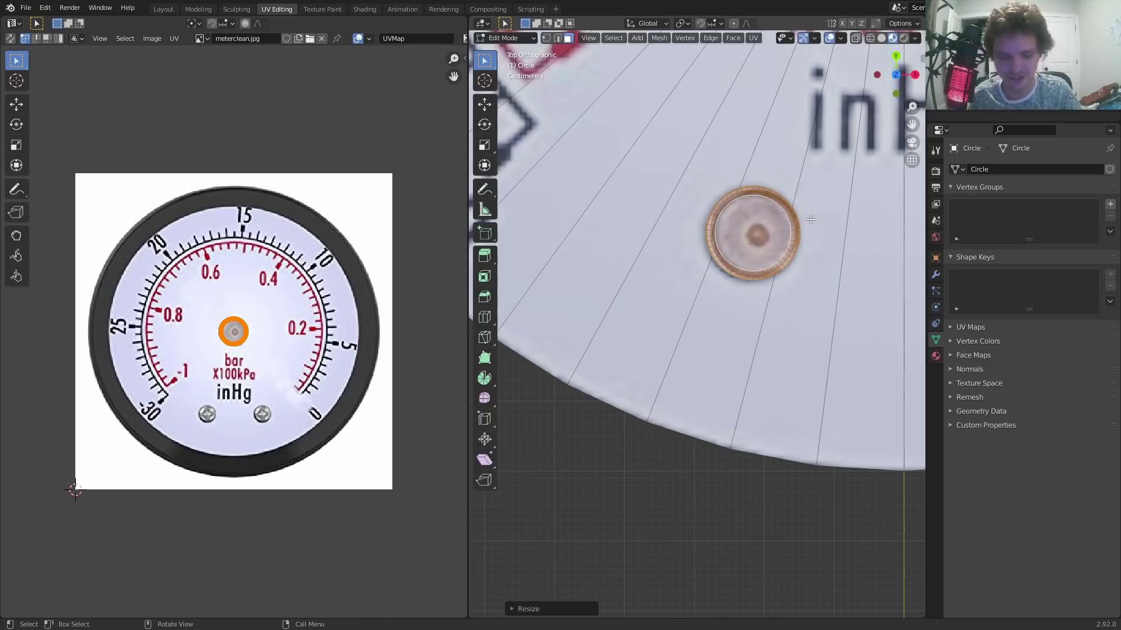
Project the screw head's UVs from view and fit the UV ring onto the screw near inHg
key("u")
left_click(763, 326)
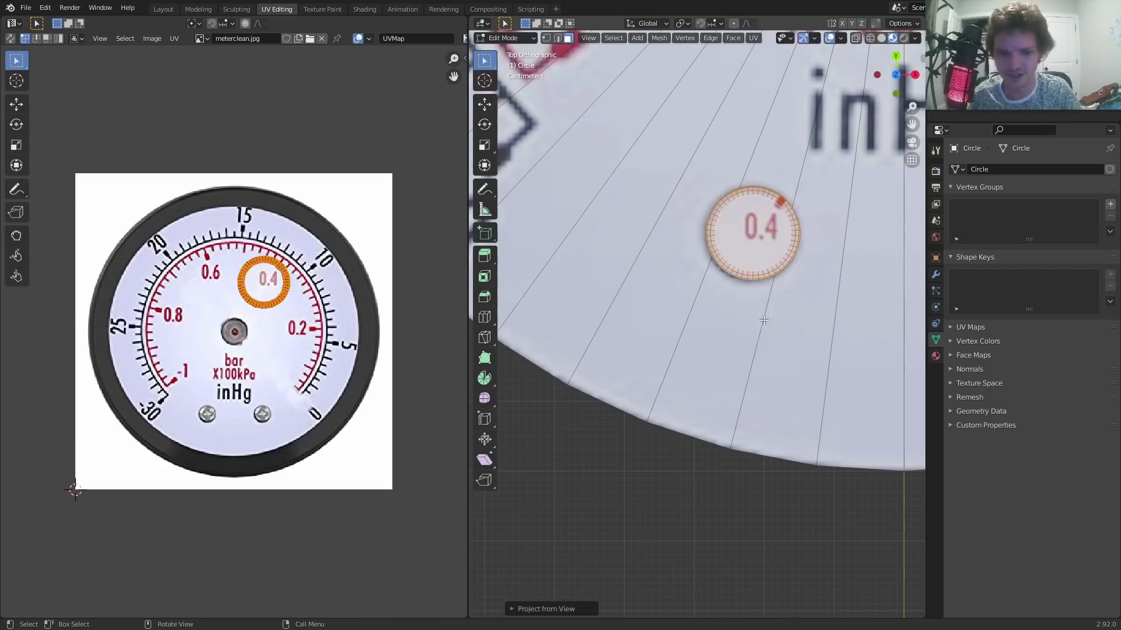
scroll(271, 323, "up", 3)
key("g")
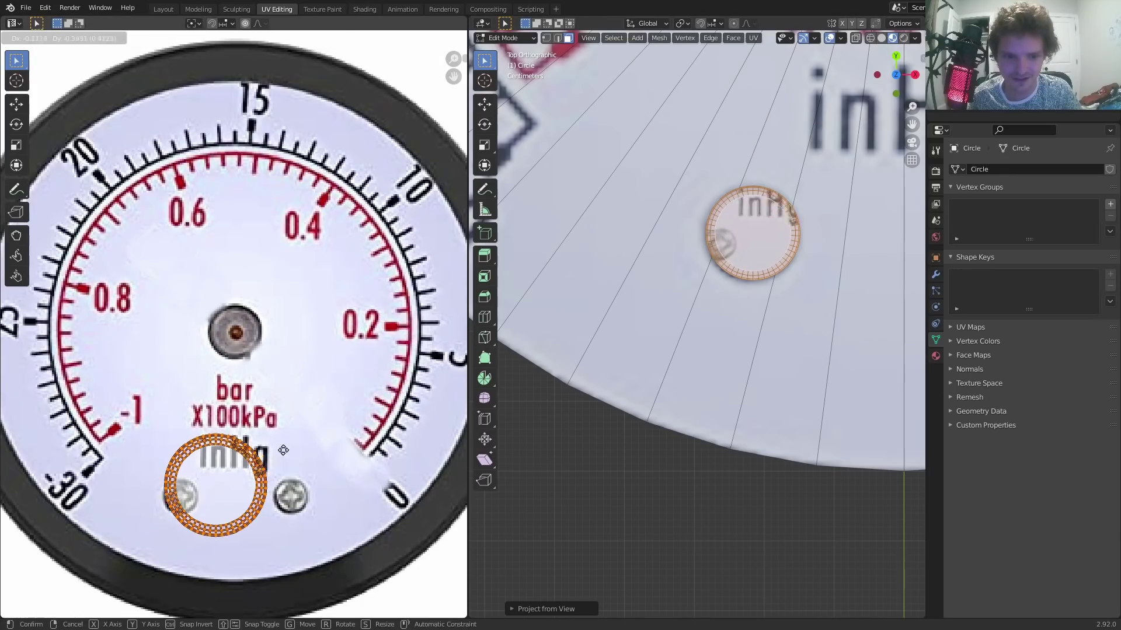
left_click(252, 454)
middle_click_drag(248, 452, 336, 287)
scroll(337, 288, "up", 4)
key("s")
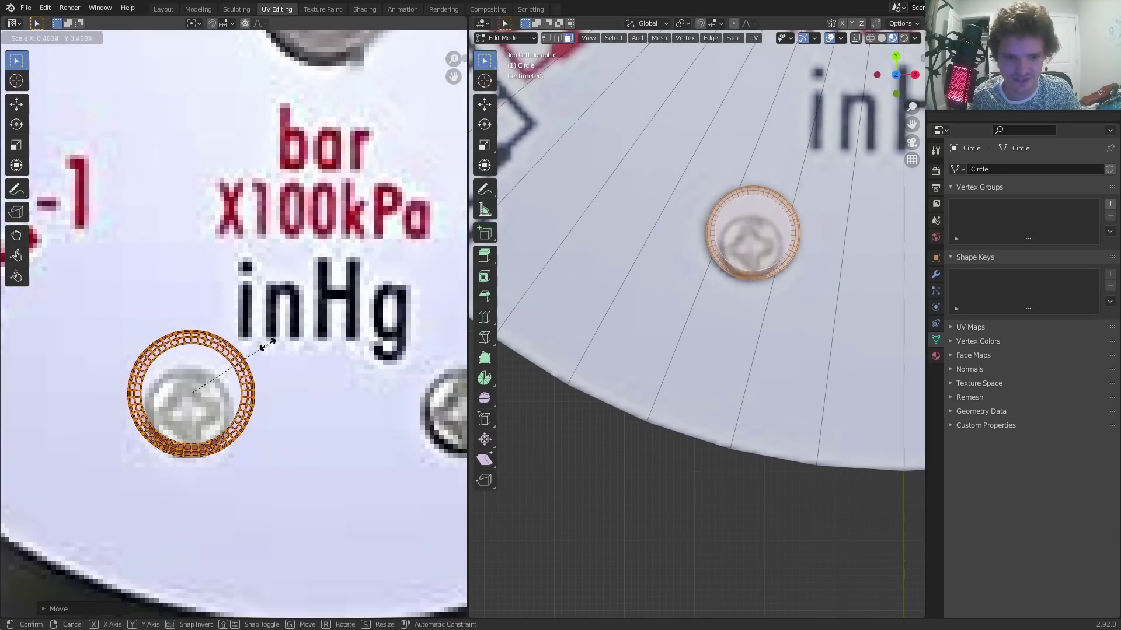
left_click(251, 359)
key("g")
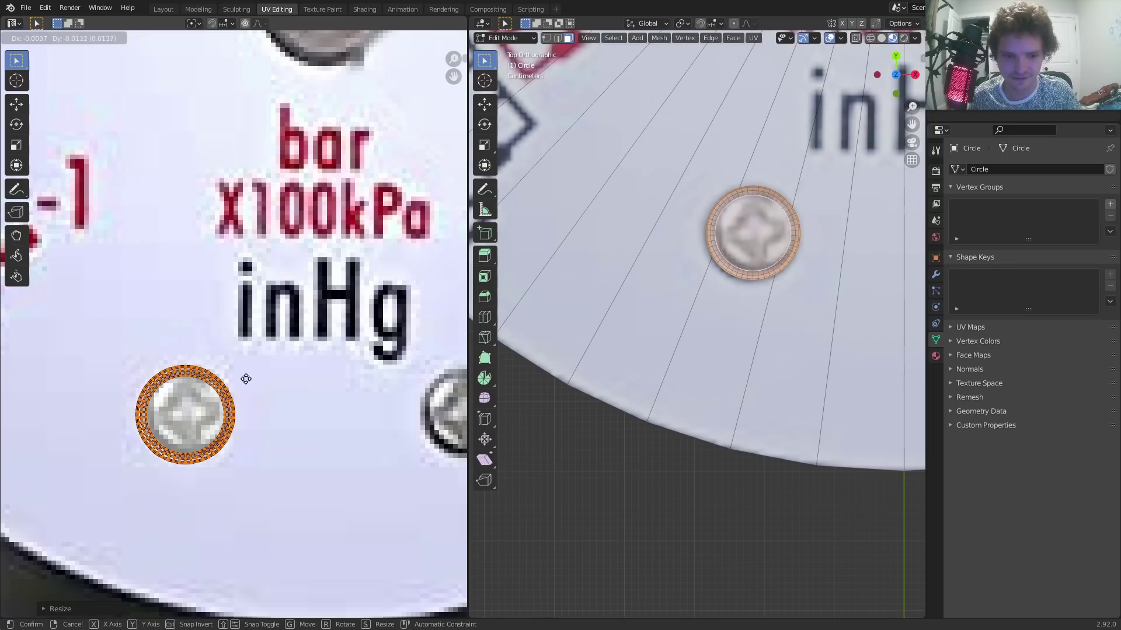
left_click(246, 380)
key("s")
left_click(282, 359)
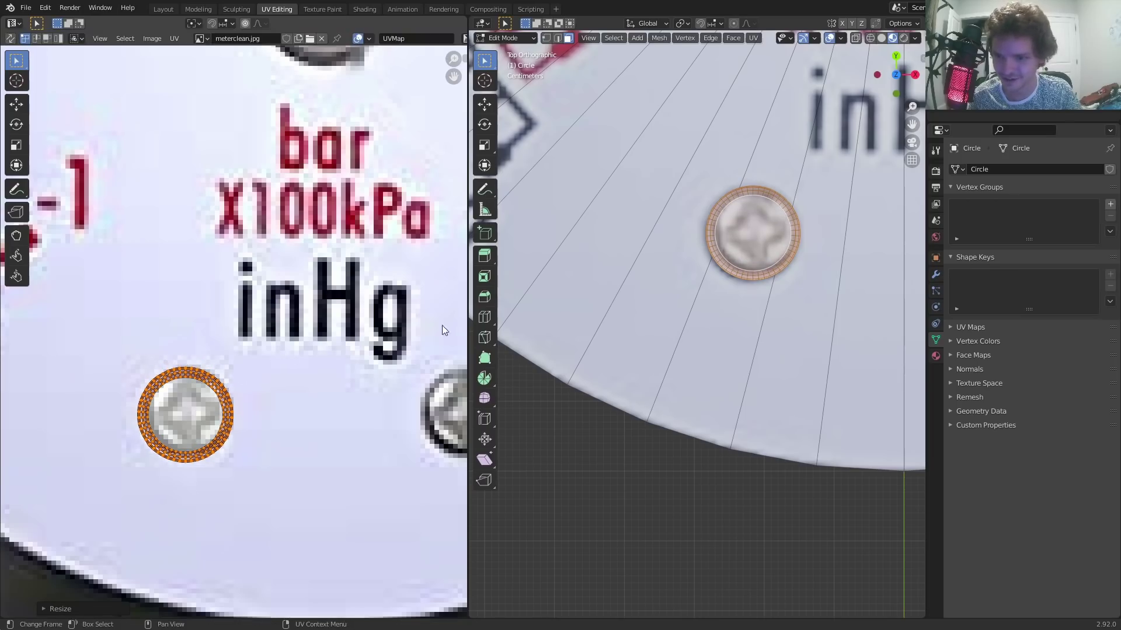
Copy the textured screw head along X onto the right-hand screw and rotate it to match
key("Tab")
scroll(772, 243, "down", 5)
middle_click_drag(784, 255, 650, 310, "shift")
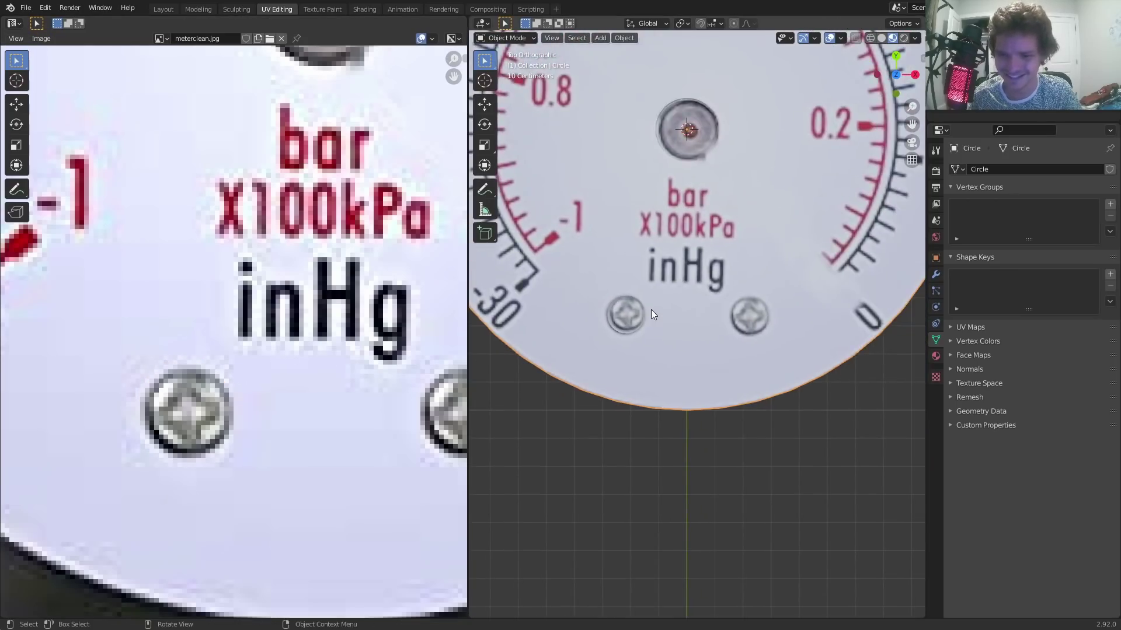
key("Tab")
scroll(652, 310, "up", 1)
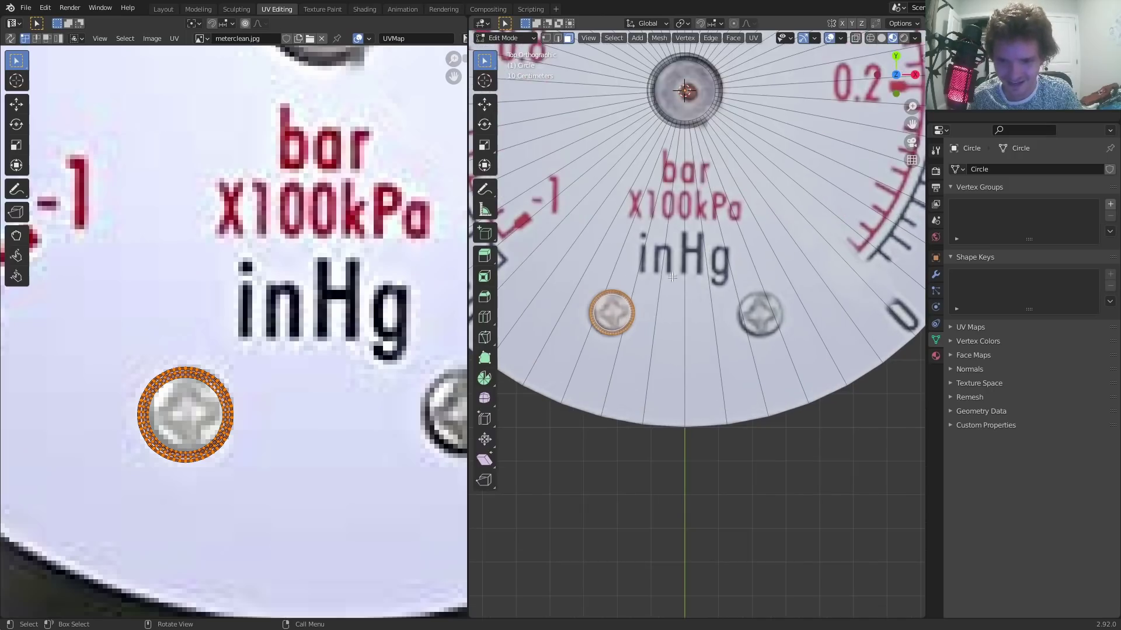
scroll(673, 277, "up", 3)
key("g")
key("x")
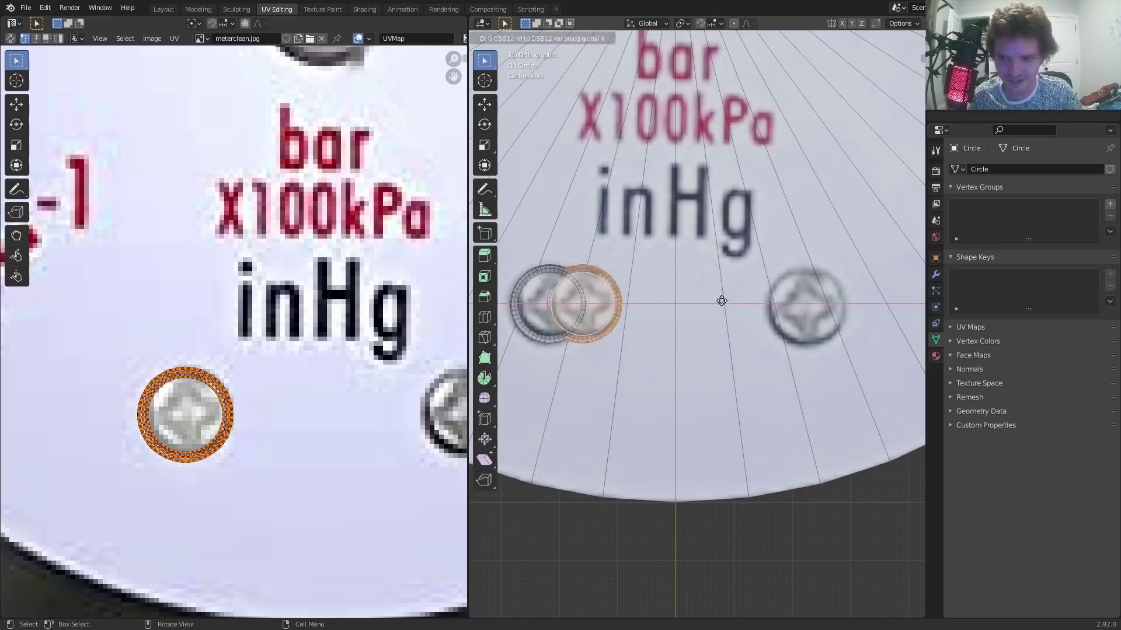
left_click(905, 305)
key("r")
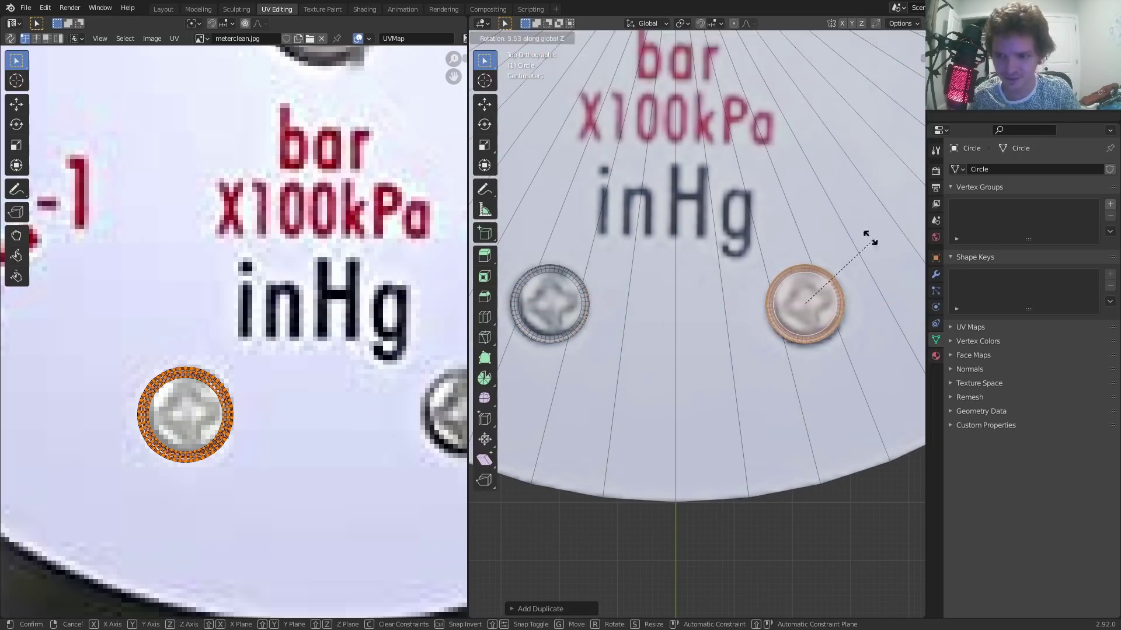
left_click(794, 208)
key("Tab")
scroll(763, 258, "down", 7)
middle_click_drag(687, 347, 703, 304)
scroll(704, 304, "up", 4)
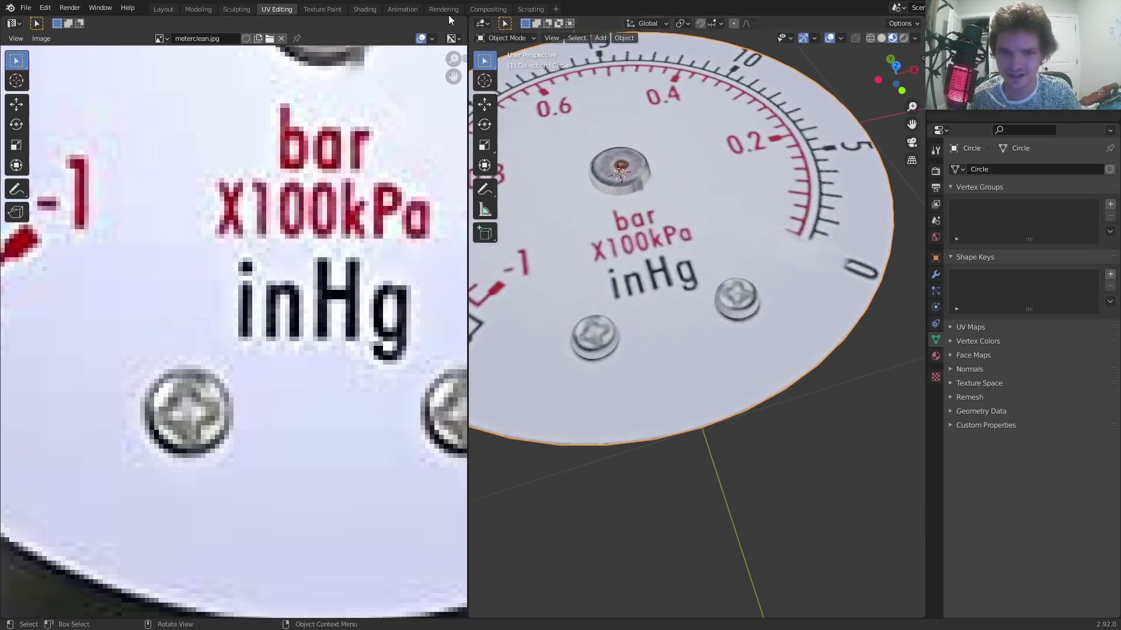
In the Shading workspace, rename the gauge material to 'meter'
left_click(365, 9)
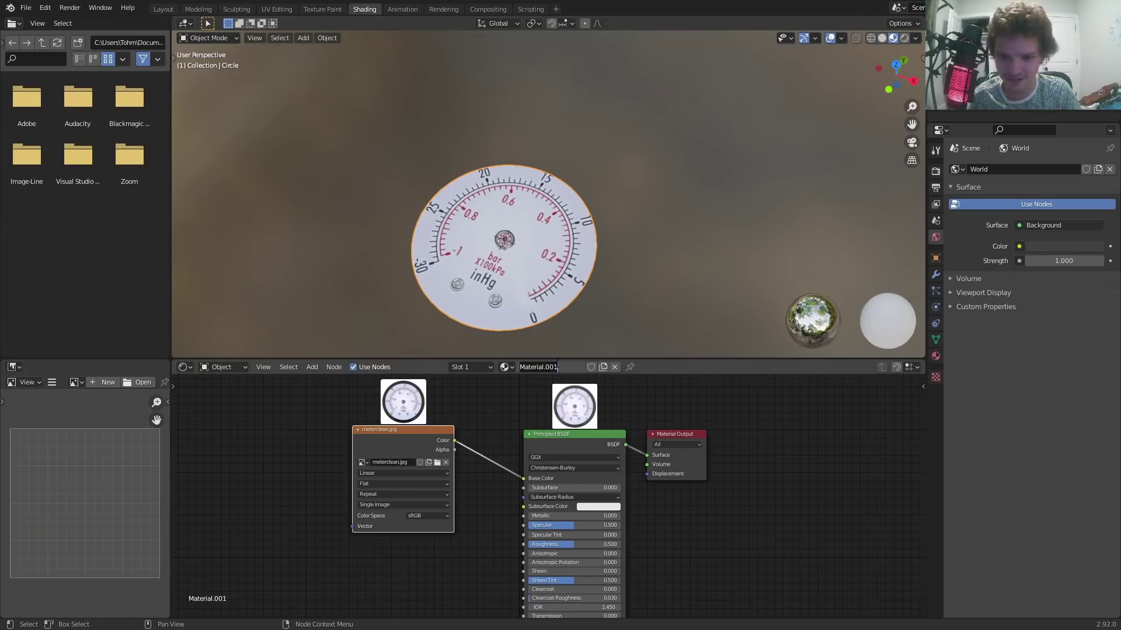
type("meter")
key("Return")
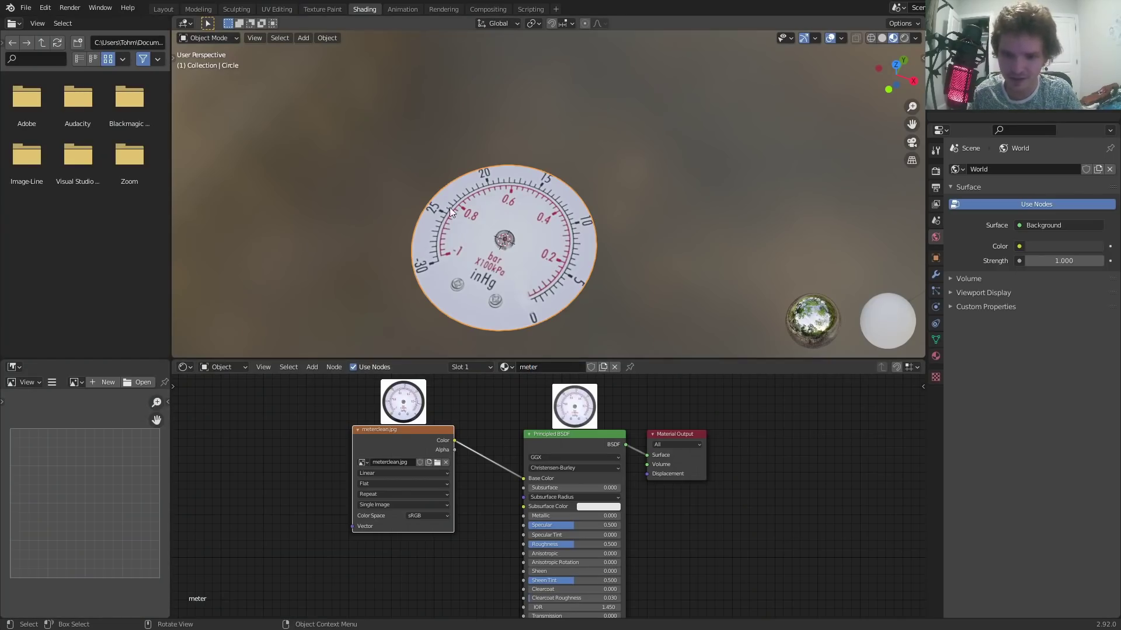
scroll(565, 131, "up", 3)
middle_click_drag(565, 131, 576, 127, "shift")
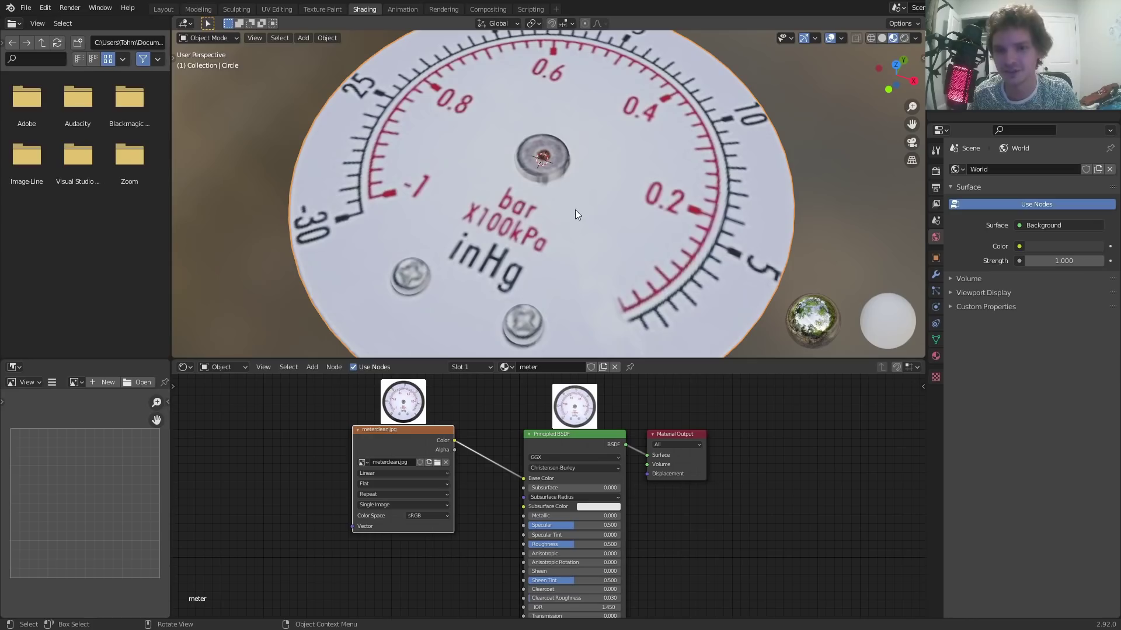
Add a second material slot holding a single-user copy of meter named 'metermetallic'
left_click(936, 356)
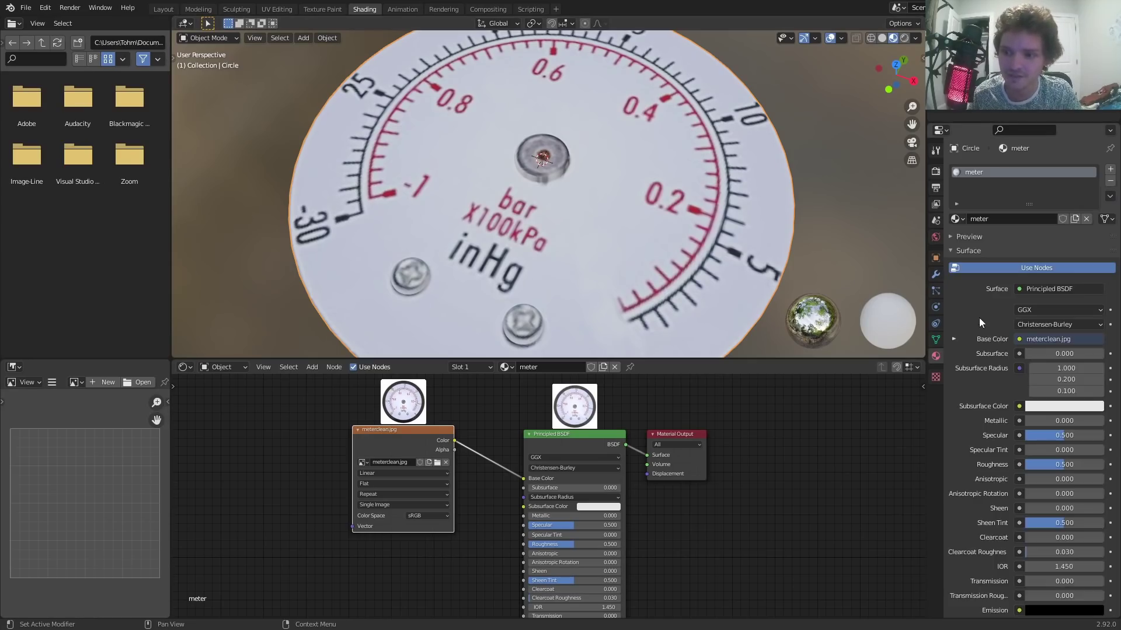
left_click(1110, 170)
left_click(957, 242)
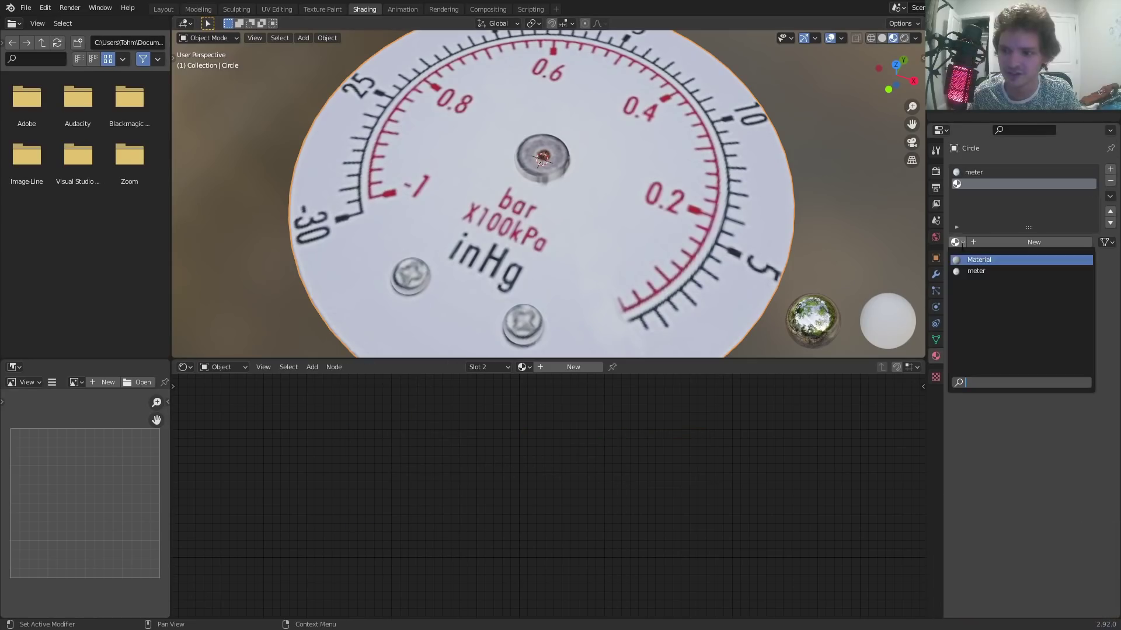
left_click(986, 261)
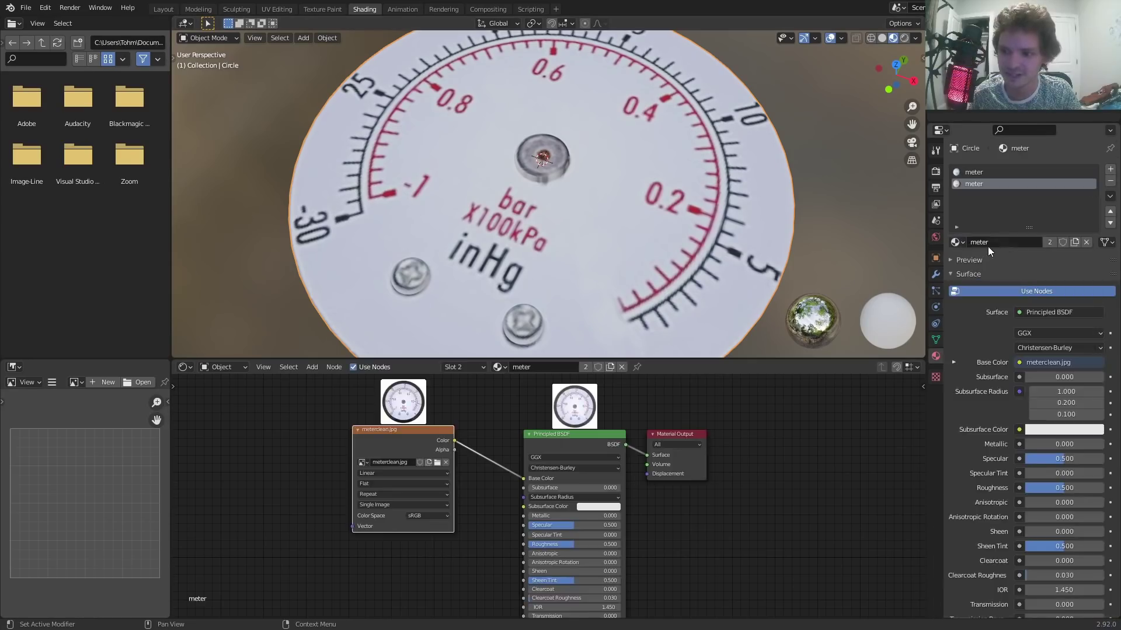
left_click(1048, 242)
left_click(1017, 245)
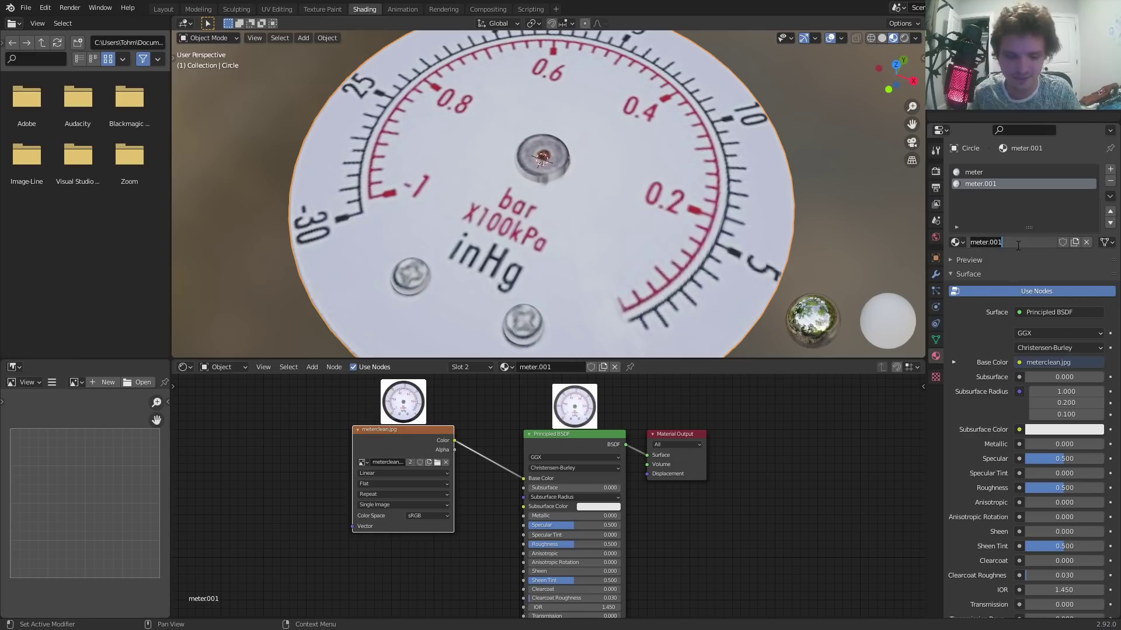
type("metermetallic")
key("Return")
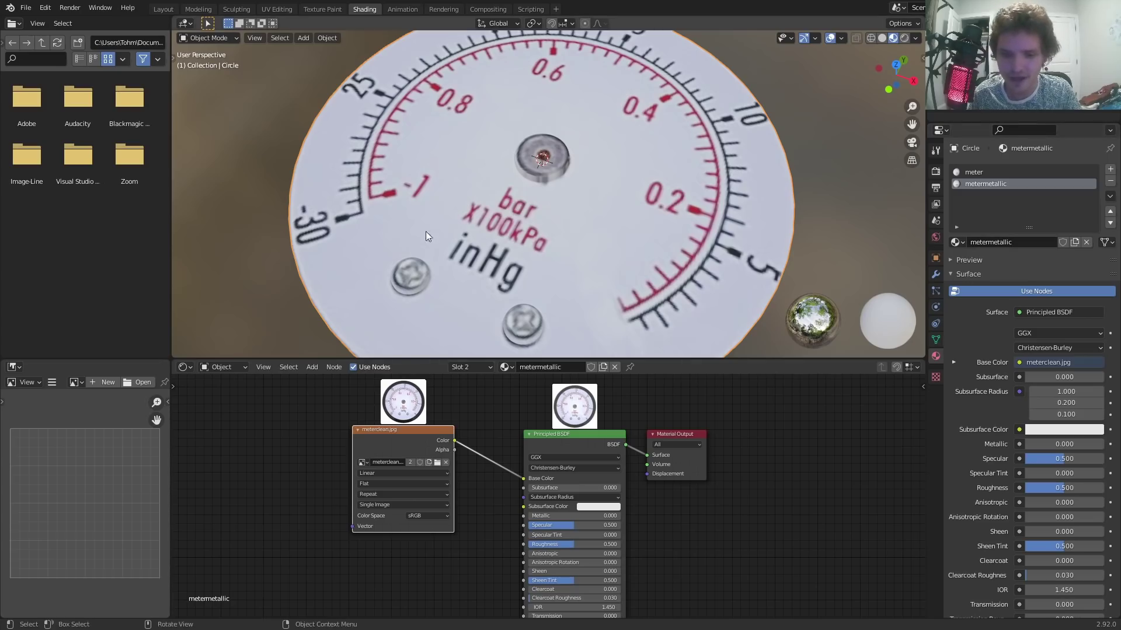
Set metermetallic's Metallic value to 1.000
middle_click_drag(525, 277, 557, 221, "shift")
middle_click_drag(588, 533, 585, 498)
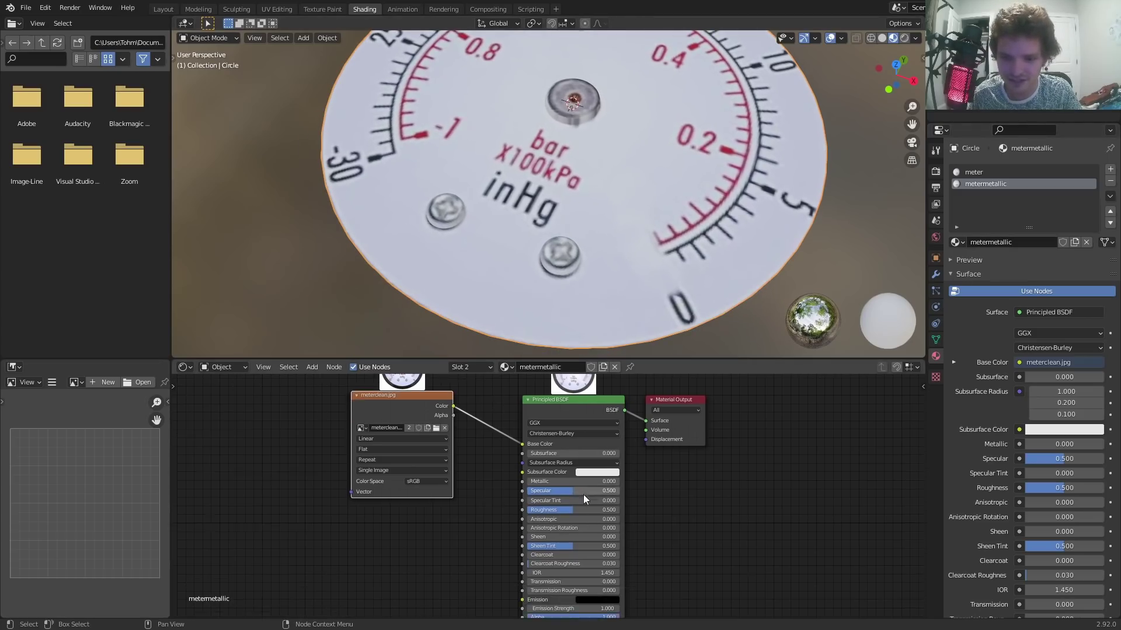
scroll(549, 494, "up", 5)
left_click_drag(534, 472, 653, 471)
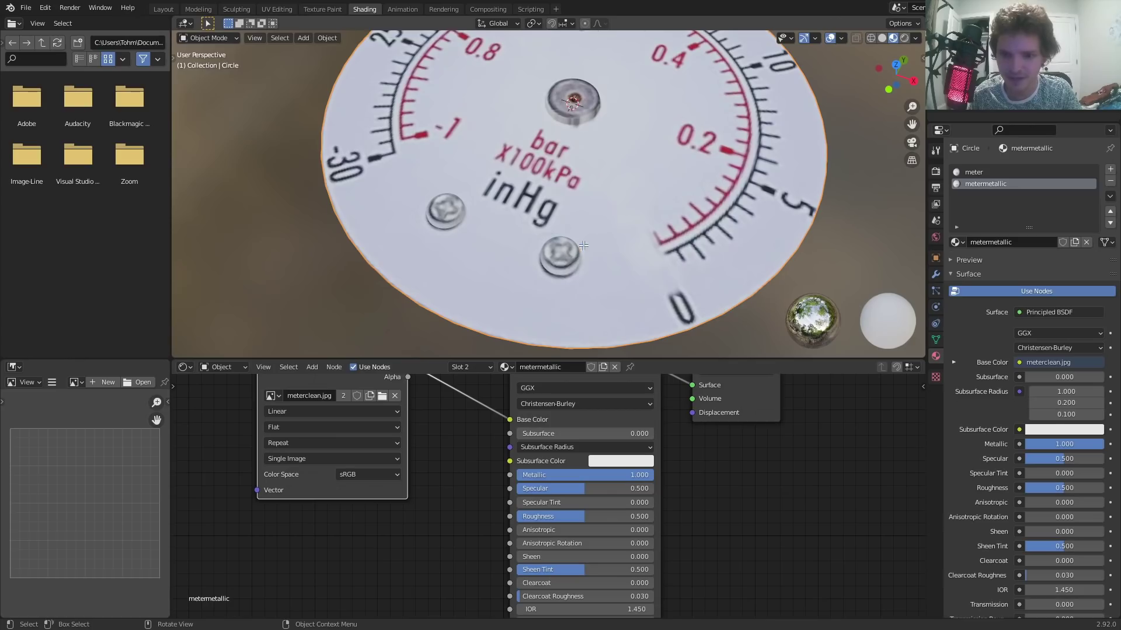
key("Tab")
Select the two screw caps and the centre hub cap and assign them the metermetallic material
left_click(440, 207)
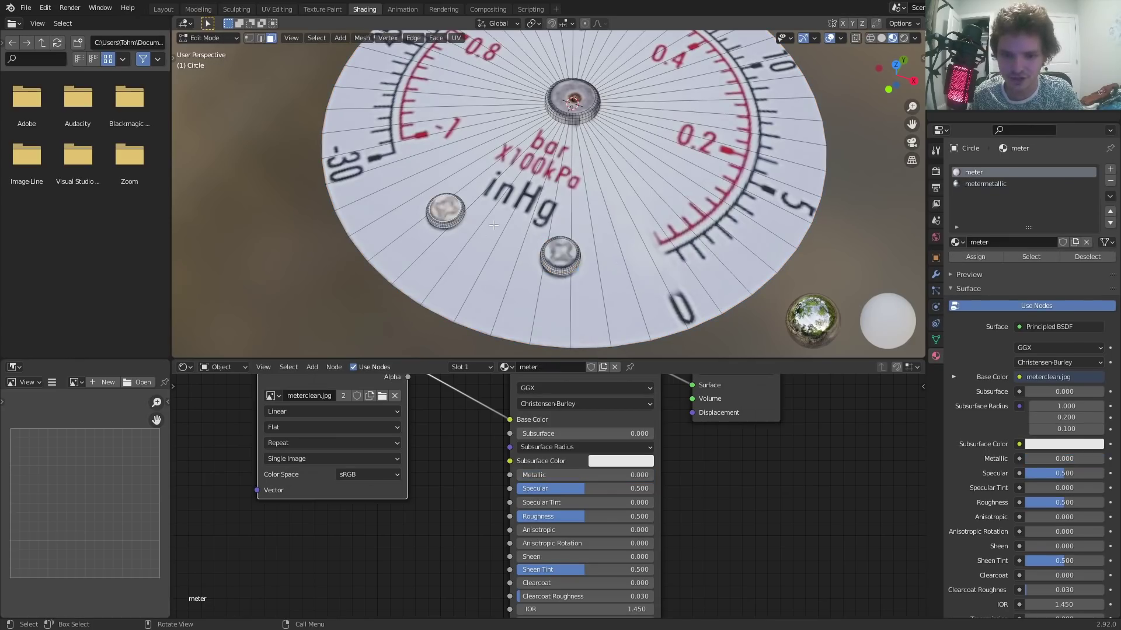
left_click(567, 257, "shift")
left_click(567, 96, "shift")
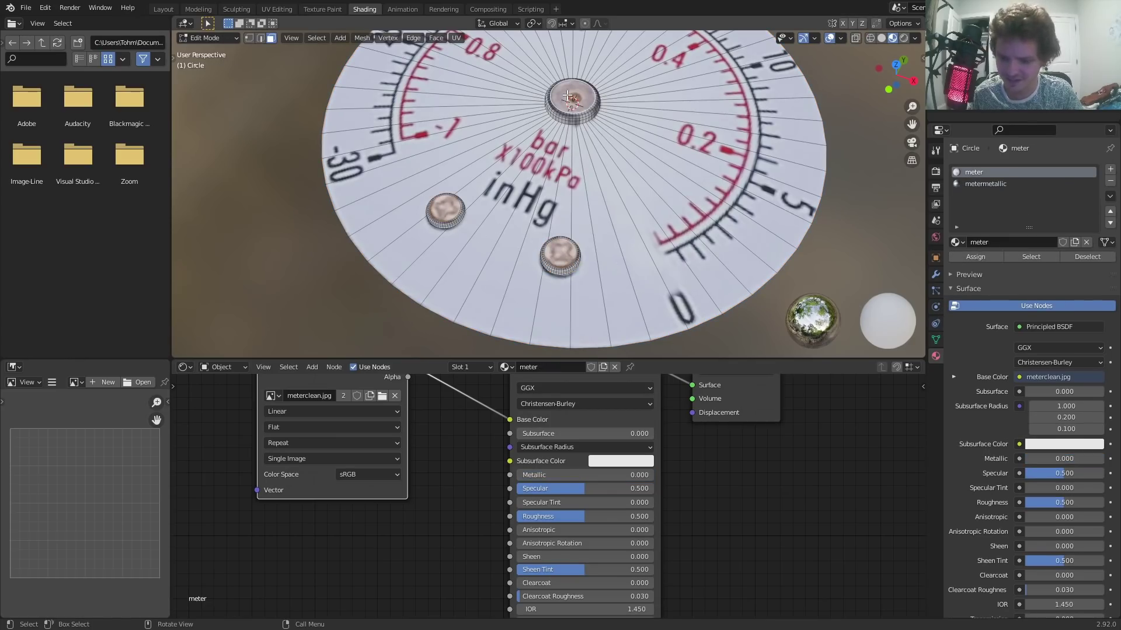
key("ctrl+KP_Add")
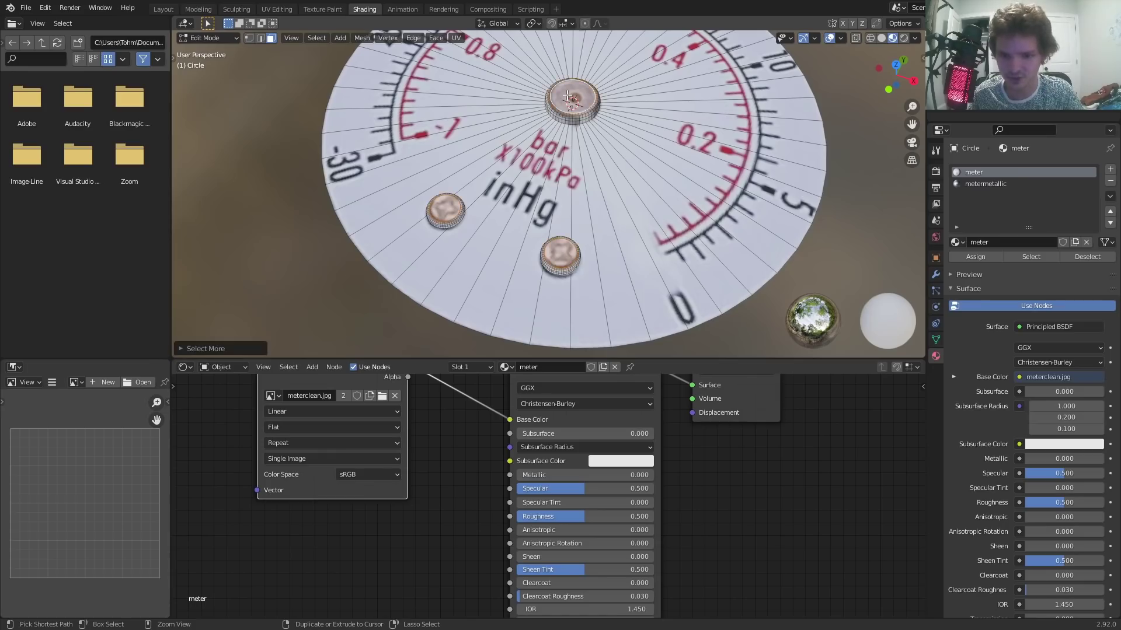
key("ctrl+KP_Add")
key("ctrl+z")
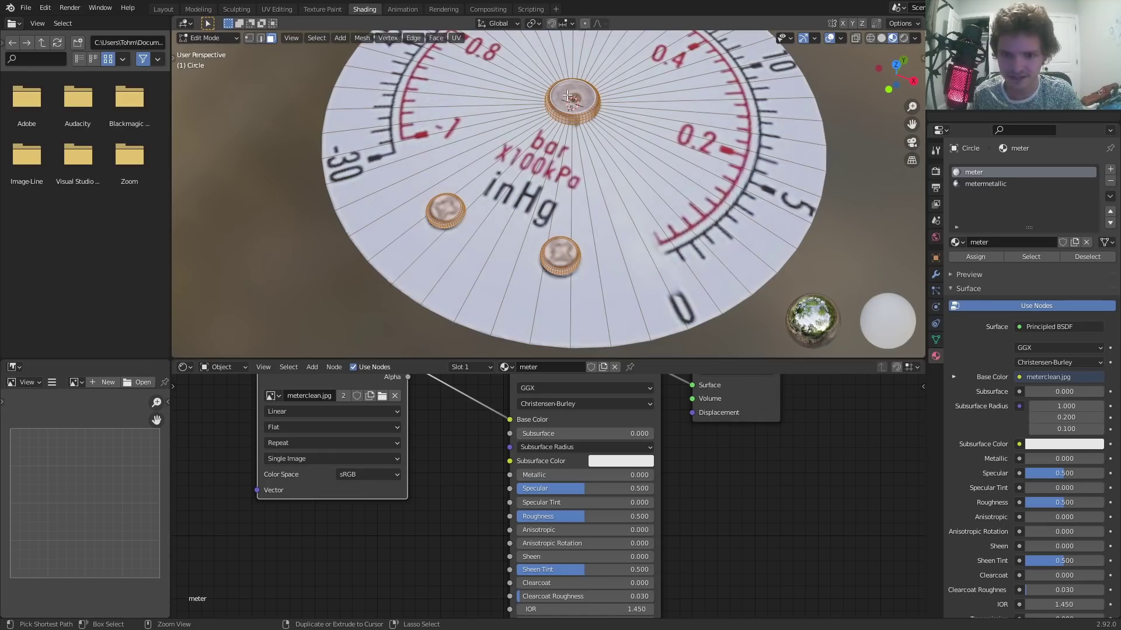
left_click(999, 185)
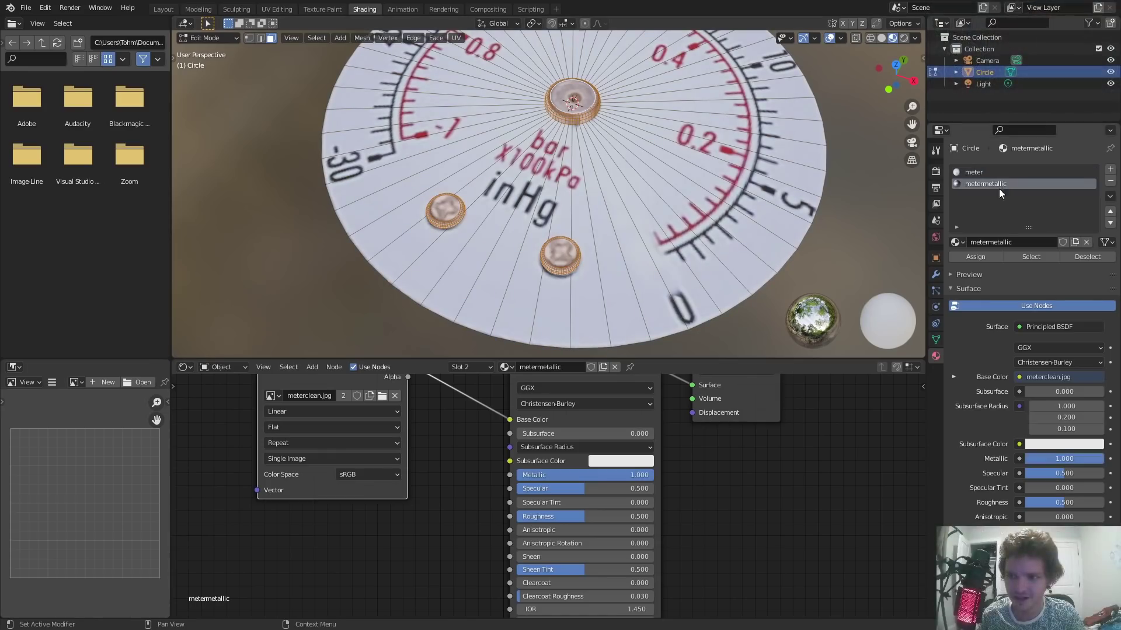
left_click(983, 251)
key("Tab")
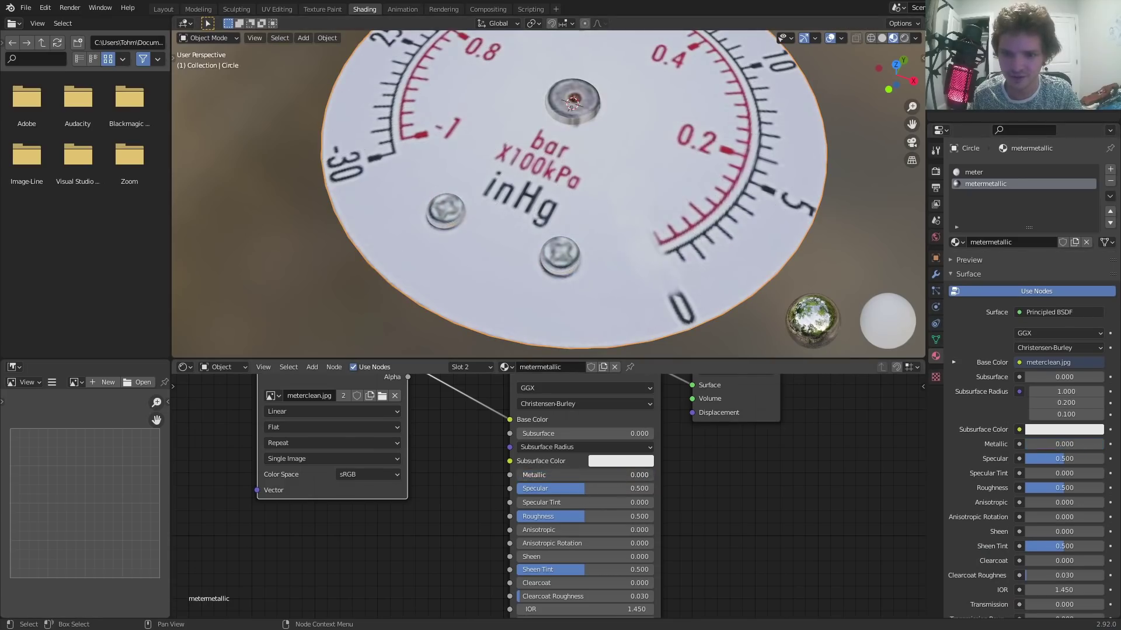
scroll(562, 233, "down", 5)
middle_click_drag(562, 233, 597, 237)
Add a mesh plane to the scene in the Layout workspace
left_click(164, 10)
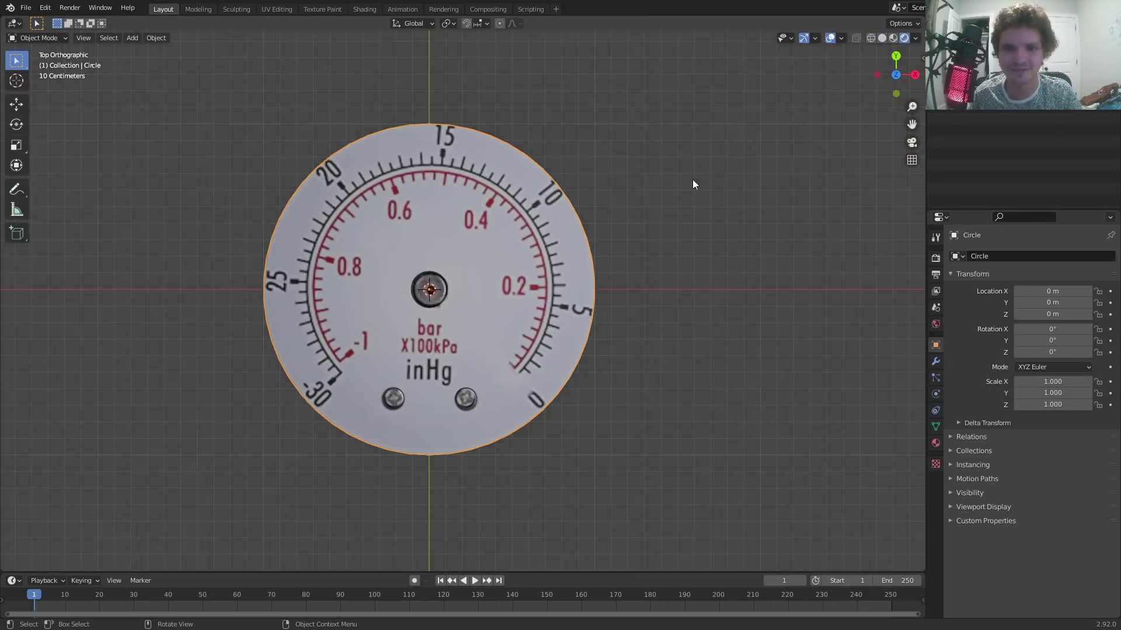
middle_click_drag(483, 244, 546, 225, "shift")
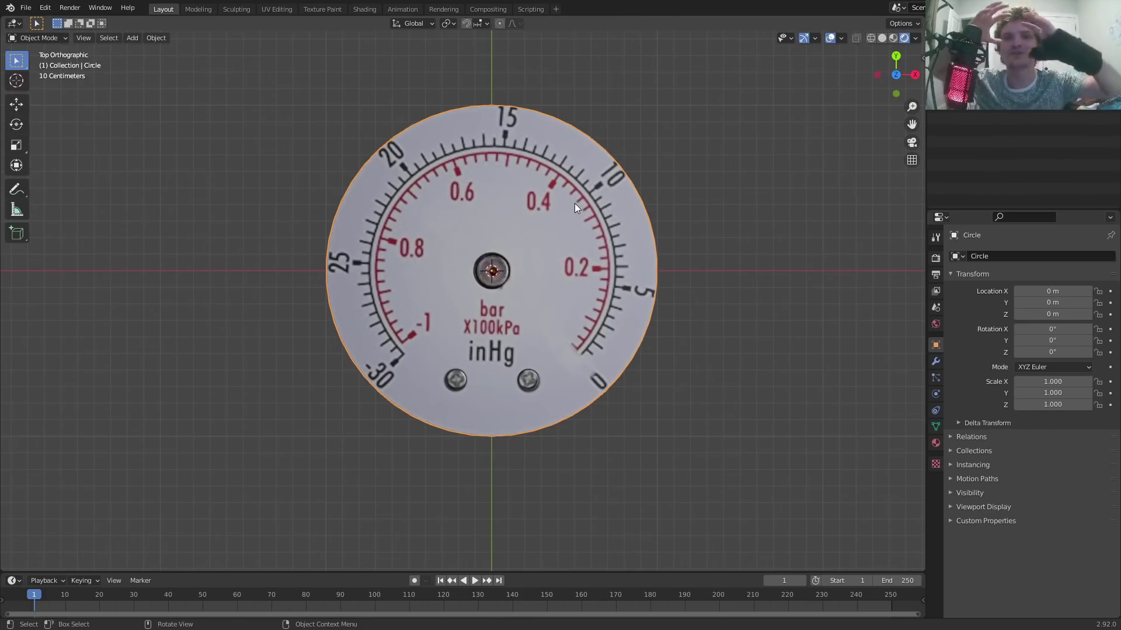
key("shift+a")
mouse_move(484, 176)
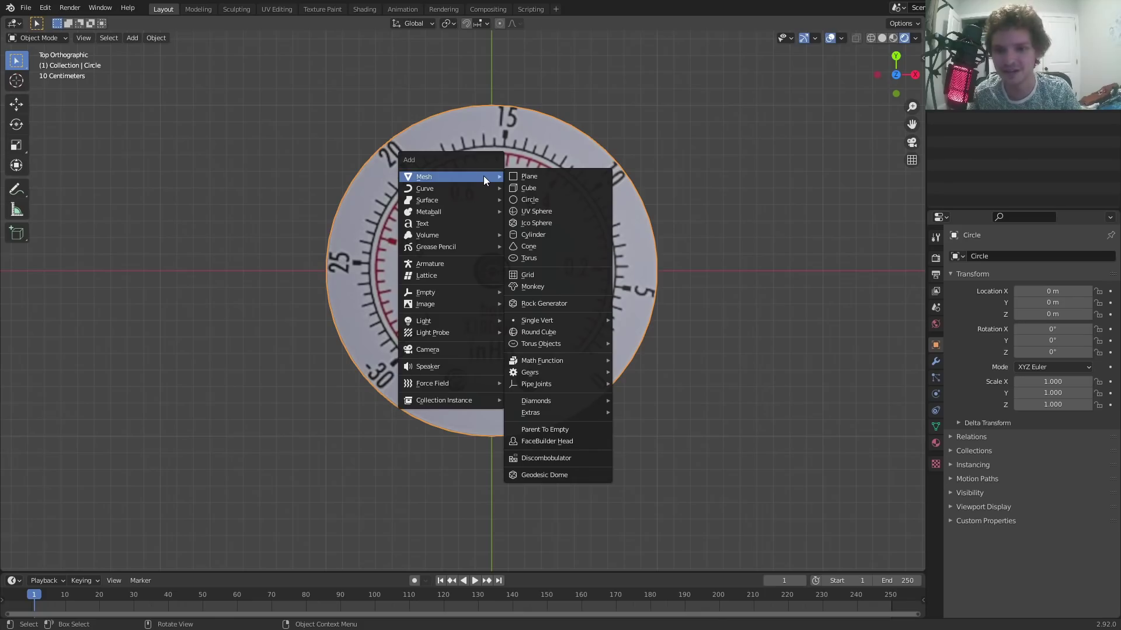
left_click(515, 176)
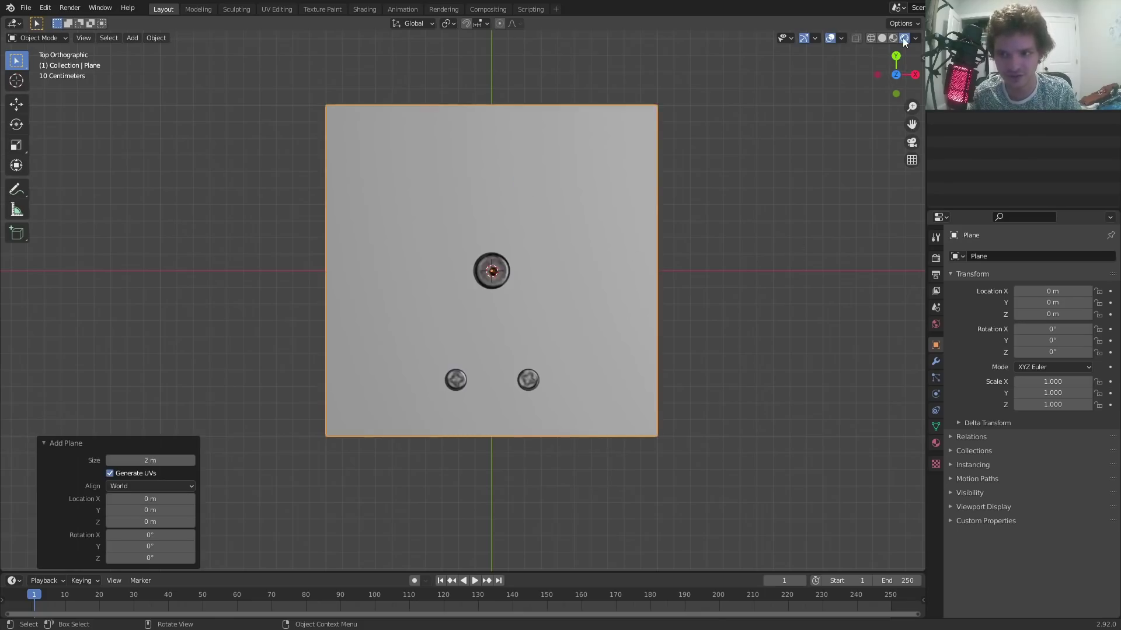
Raise the plane about 0.012 m along Z above the dial face, checking from the side
middle_click_drag(551, 322, 566, 210)
key("g")
key("z")
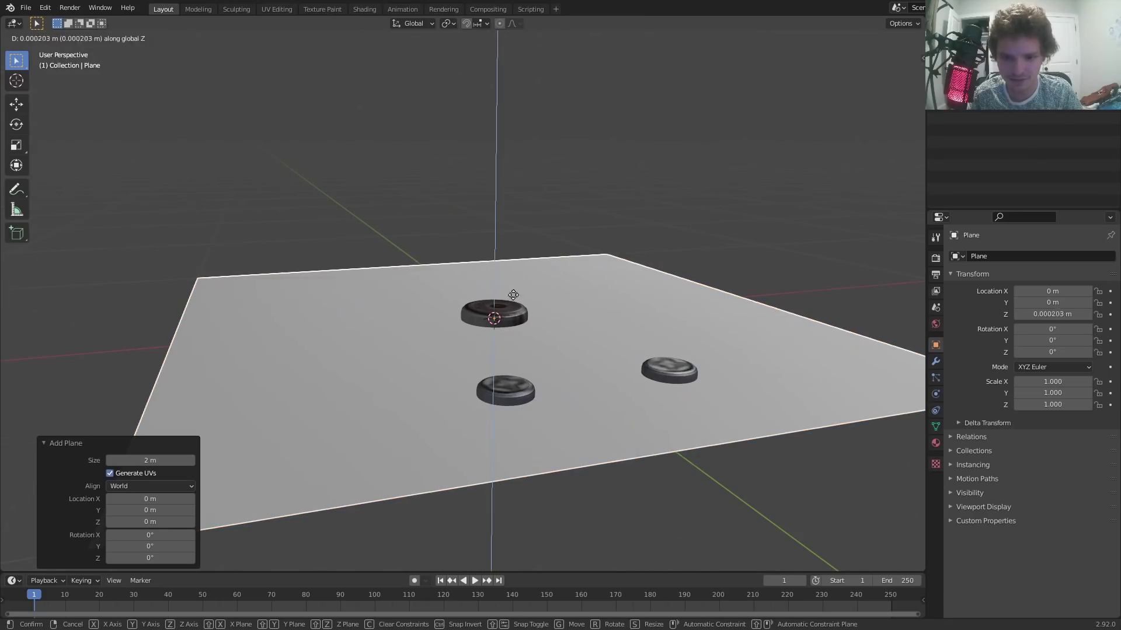
left_click(519, 266)
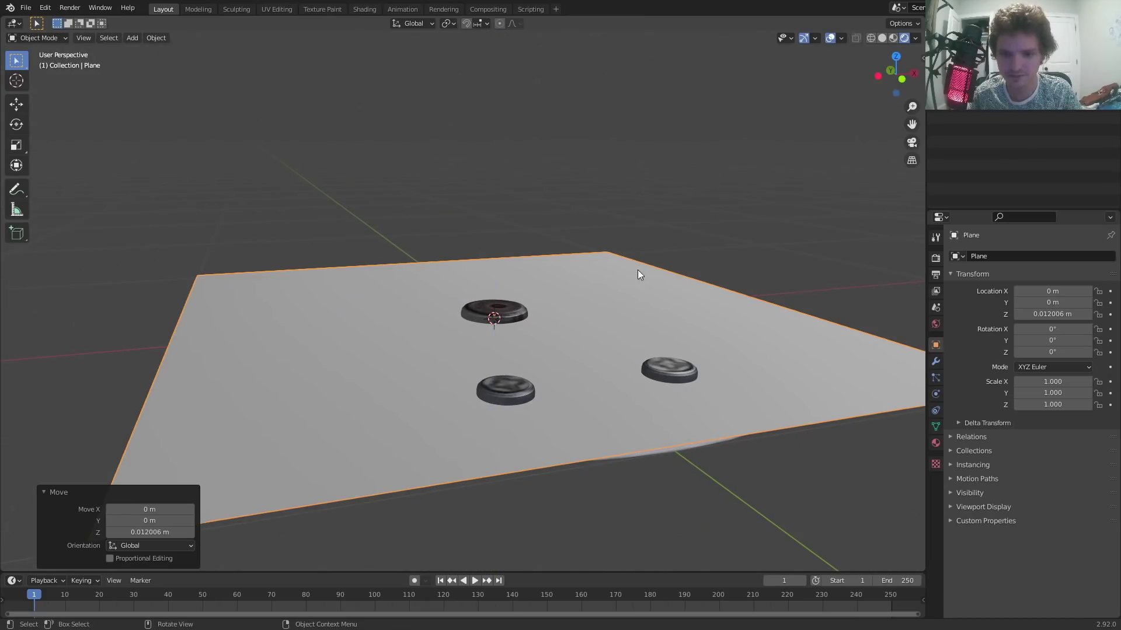
middle_click_drag(579, 361, 460, 449)
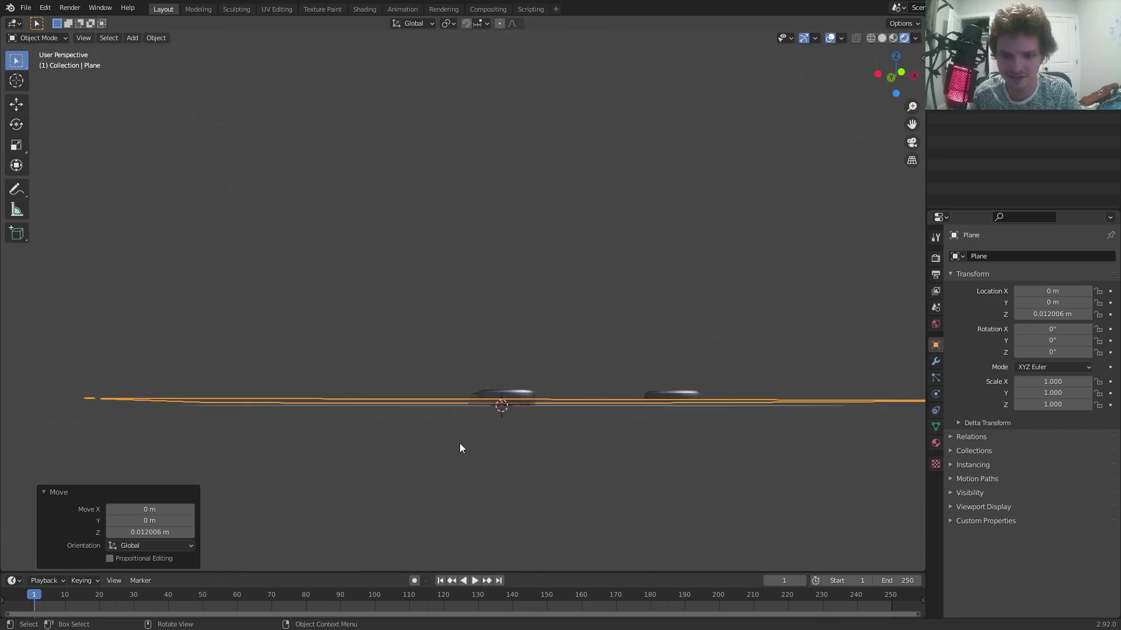
left_click(893, 57)
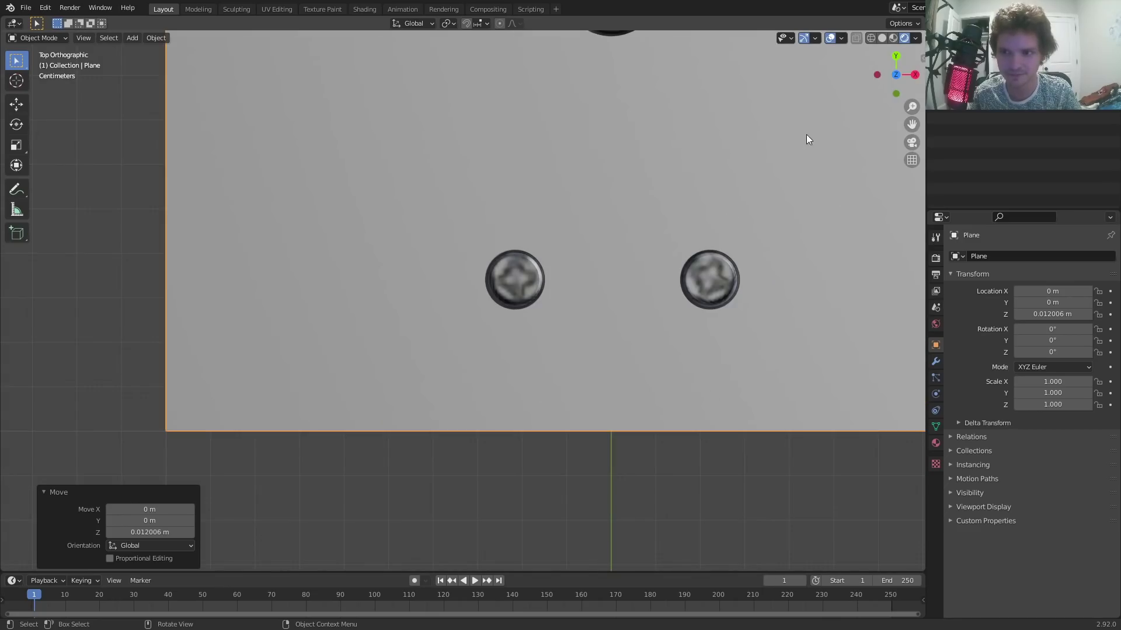
scroll(547, 333, "down", 5)
In Edit Mode, shrink the plane and scale it along X and Y into a thin strip
key("Tab")
key("s")
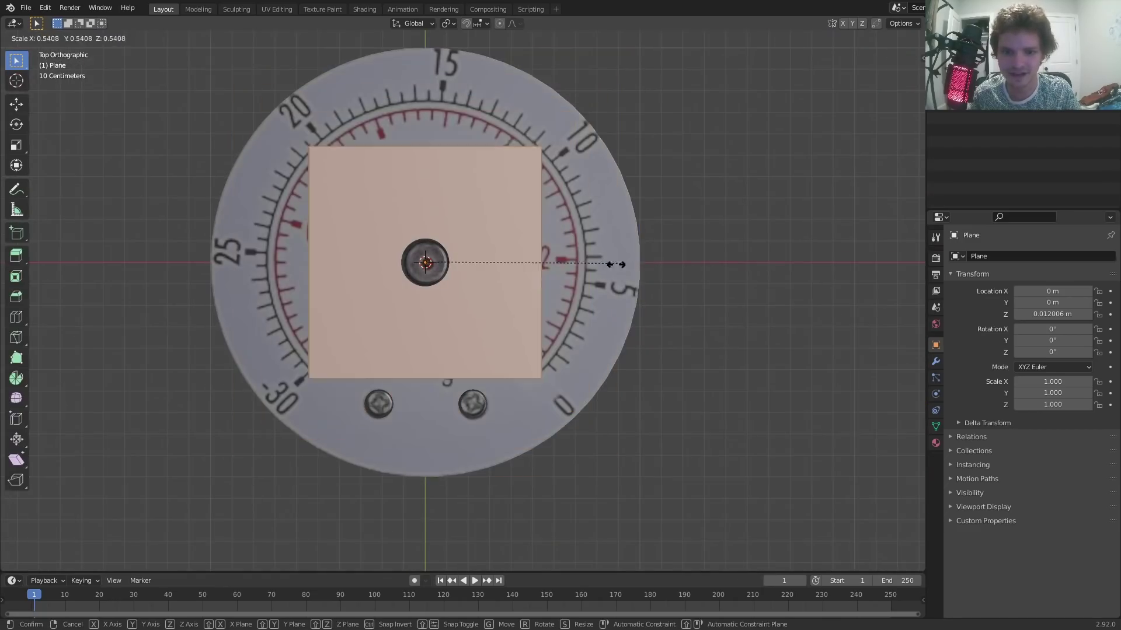
left_click(434, 258)
key("s")
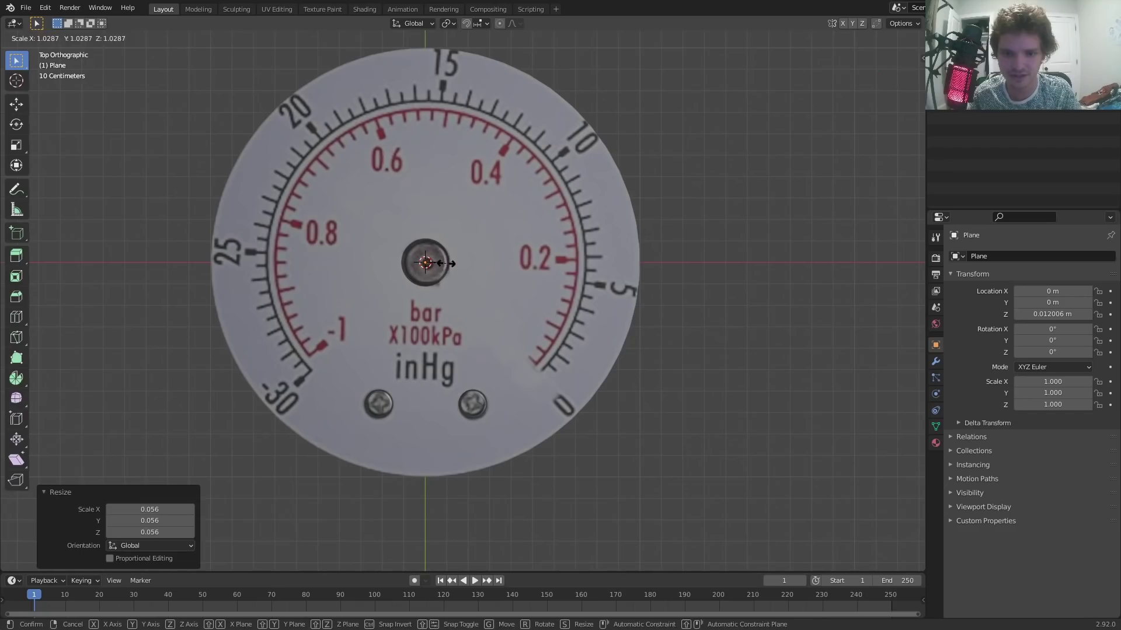
key("x")
left_click(693, 251)
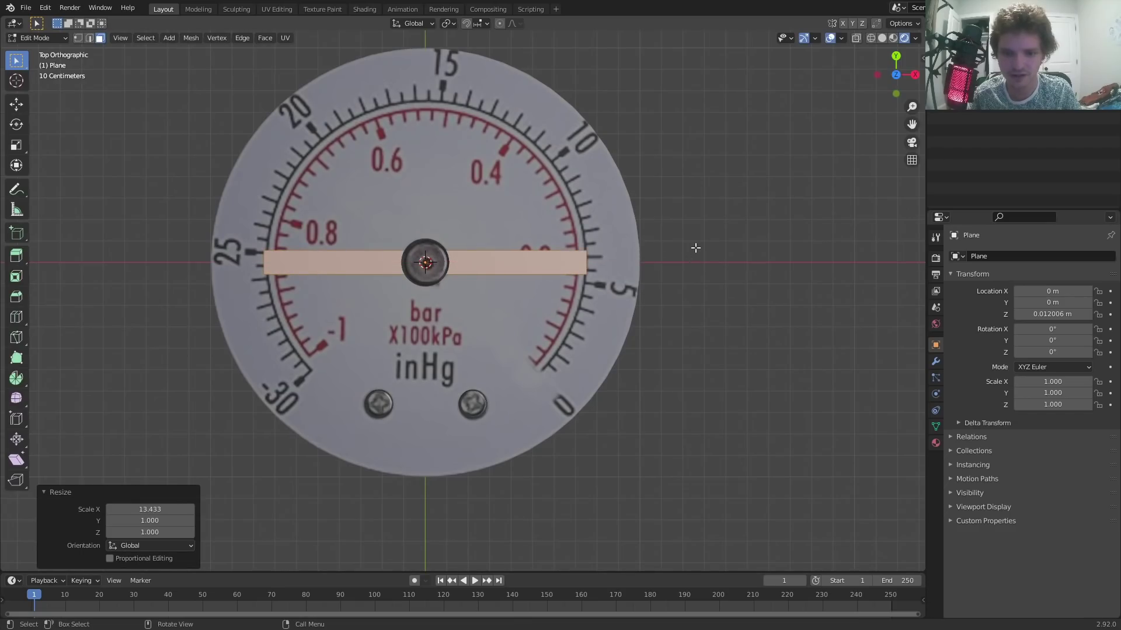
scroll(696, 248, "up", 2)
key("s")
key("y")
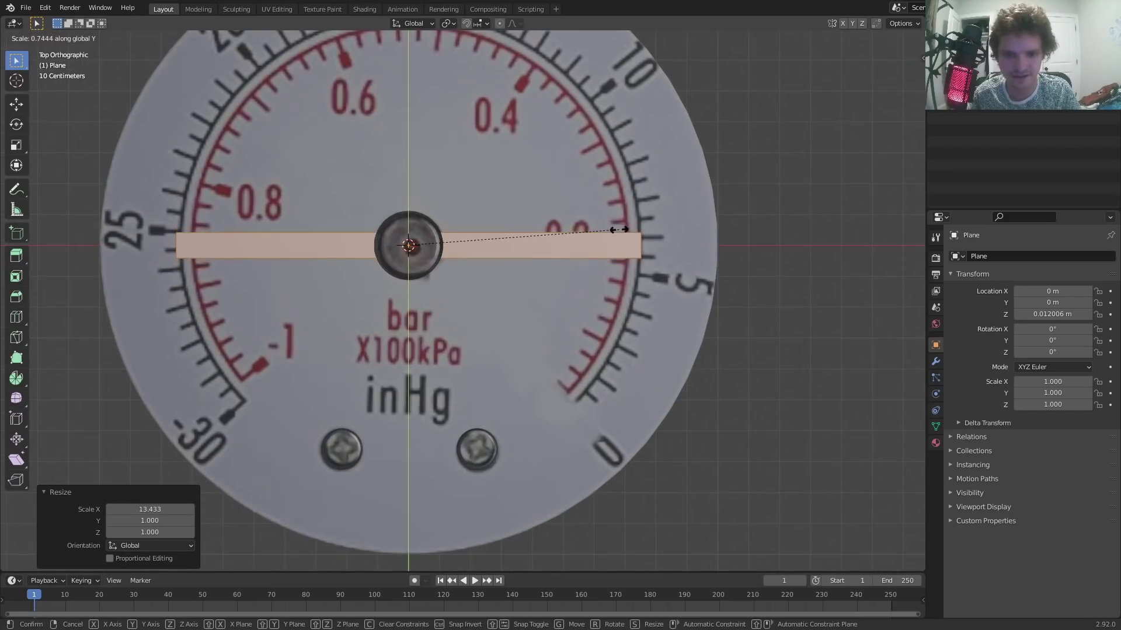
left_click(619, 229)
key("s")
key("x")
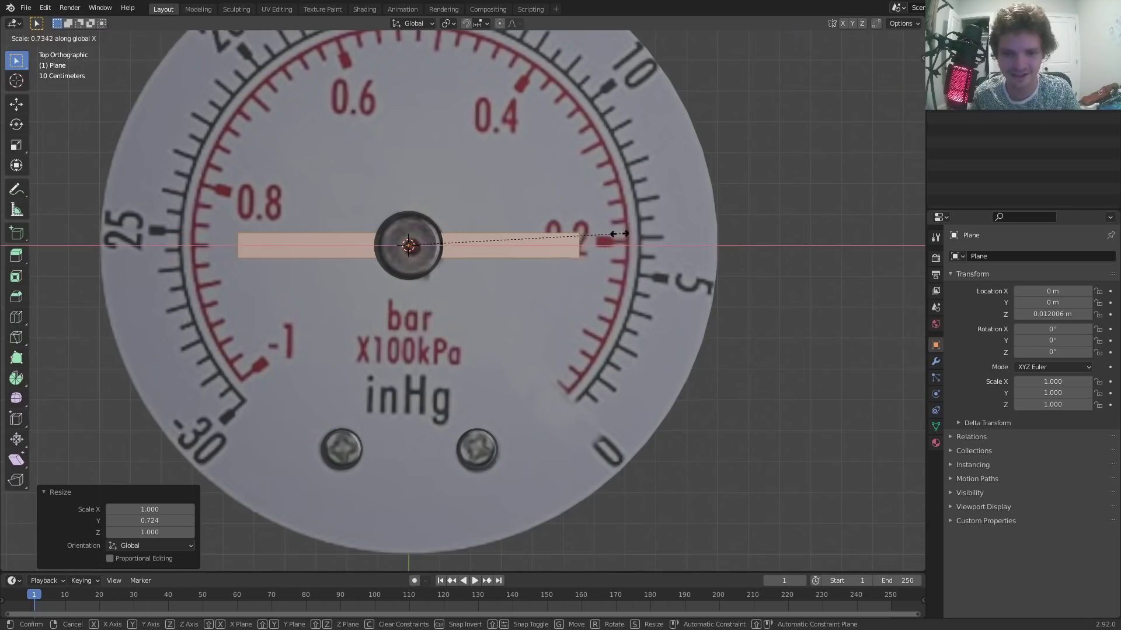
left_click(618, 234)
Slide the strip right along X so it extends from the hub toward the scale
key("Tab")
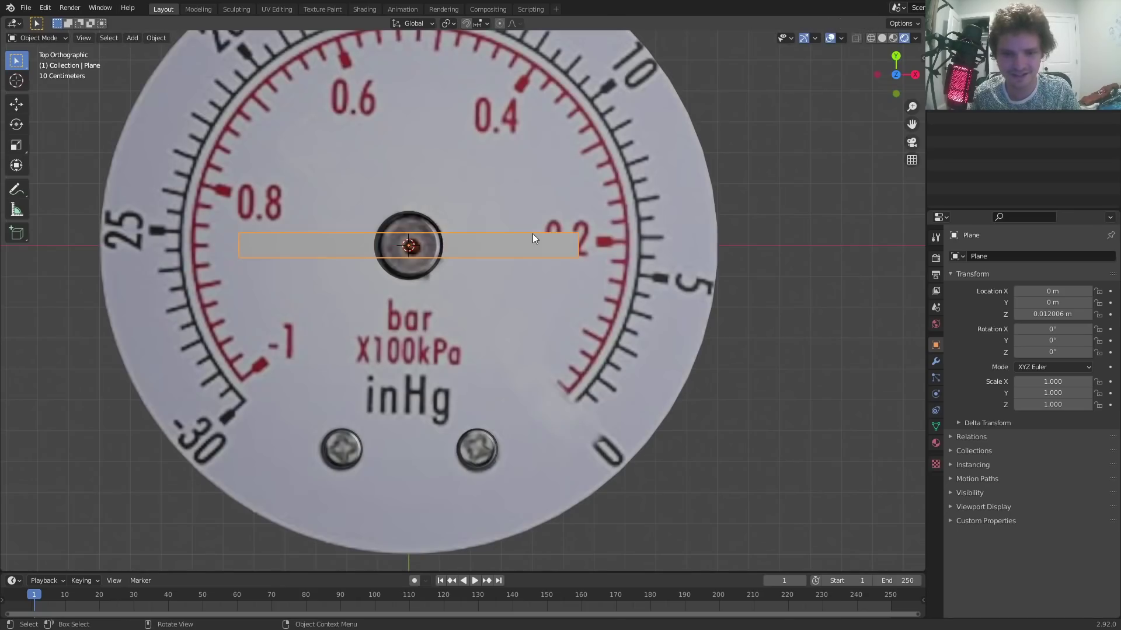
key("g")
key("Escape")
key("Tab")
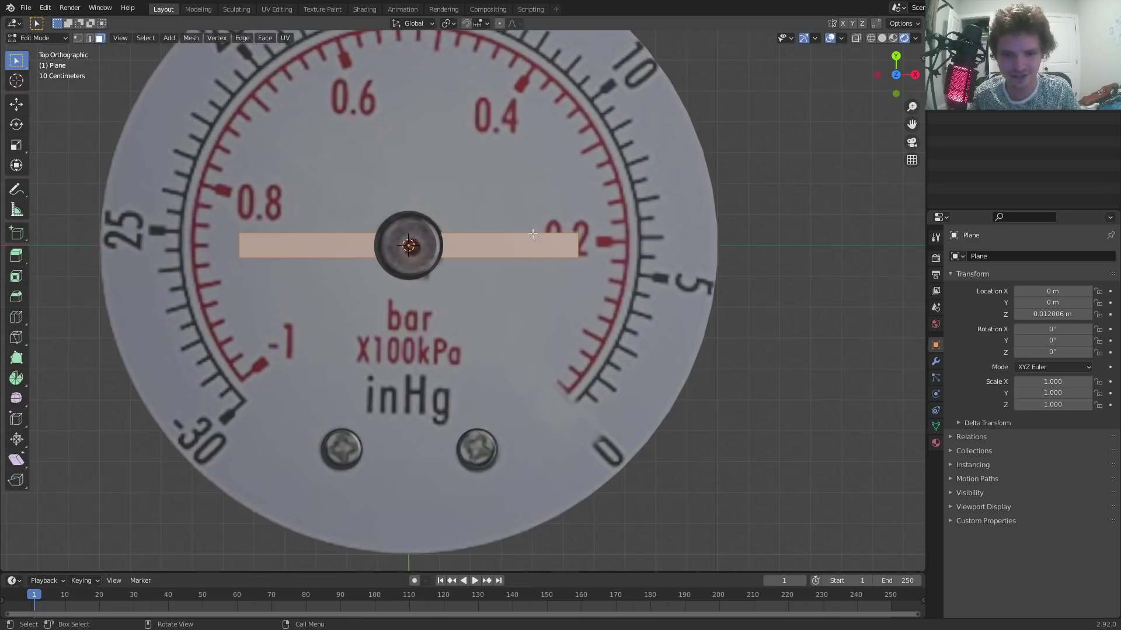
key("g")
key("x")
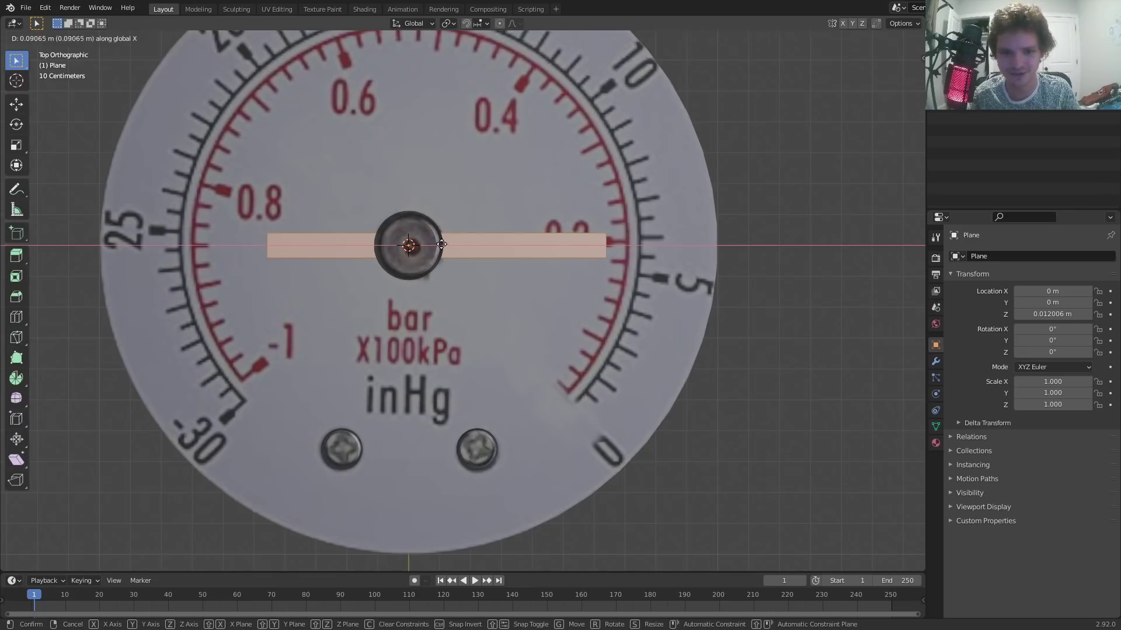
left_click(472, 248)
Scale the strip's two right-end vertices along Y to taper the needle to a point
key("1")
left_click_drag(676, 319, 608, 183)
key("s")
key("y")
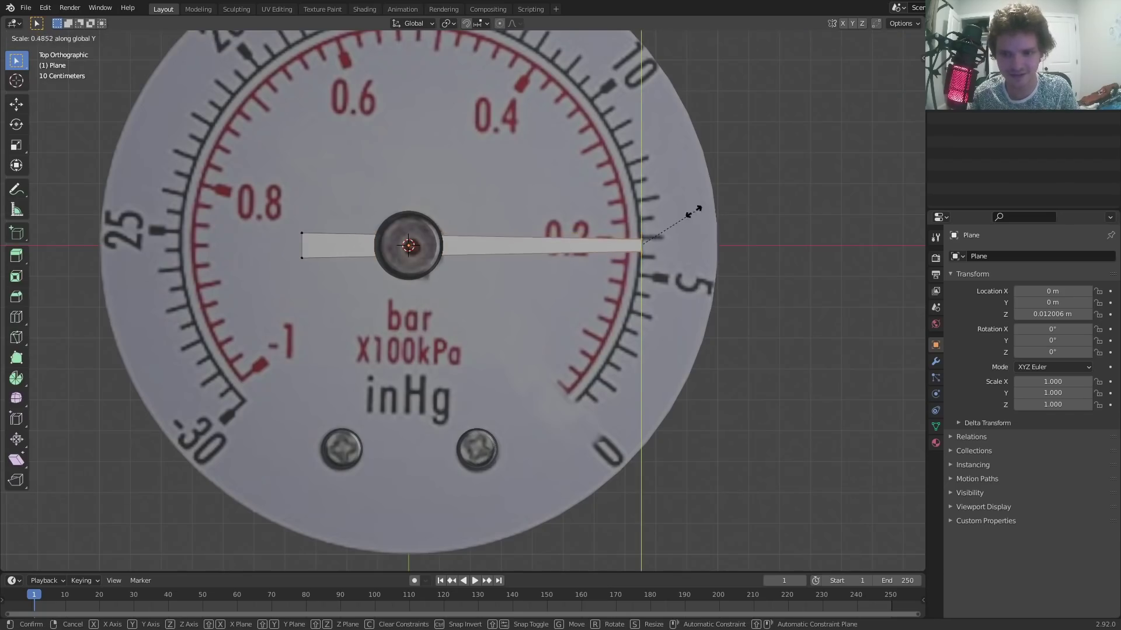
left_click(658, 210)
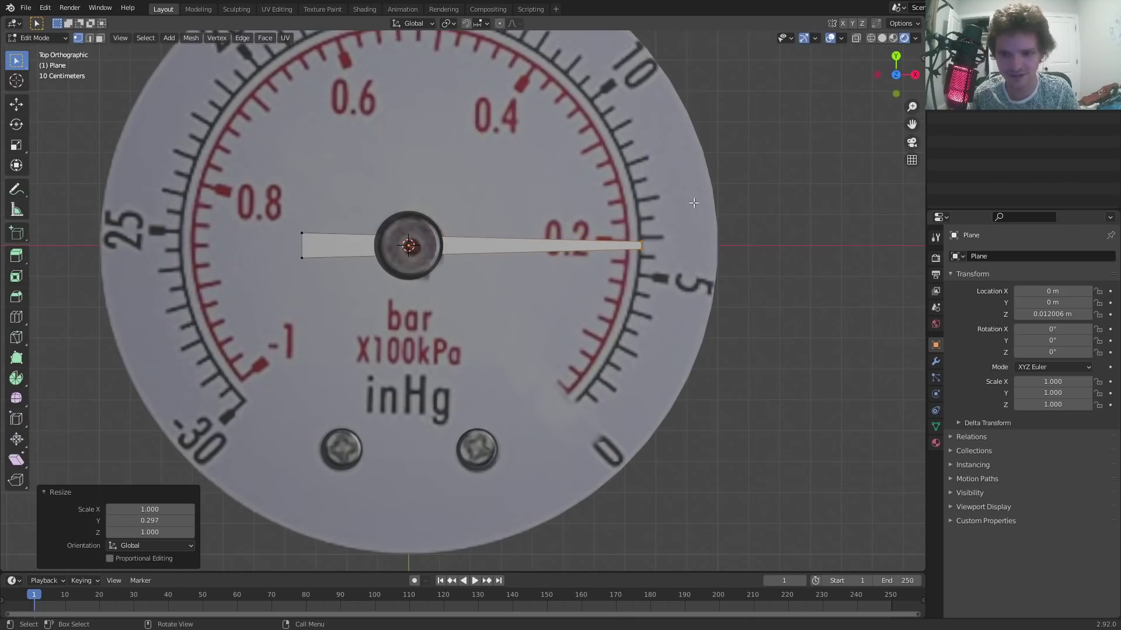
Round the needle tip with a vertex bevel, clamping the overlap
scroll(592, 264, "up", 5)
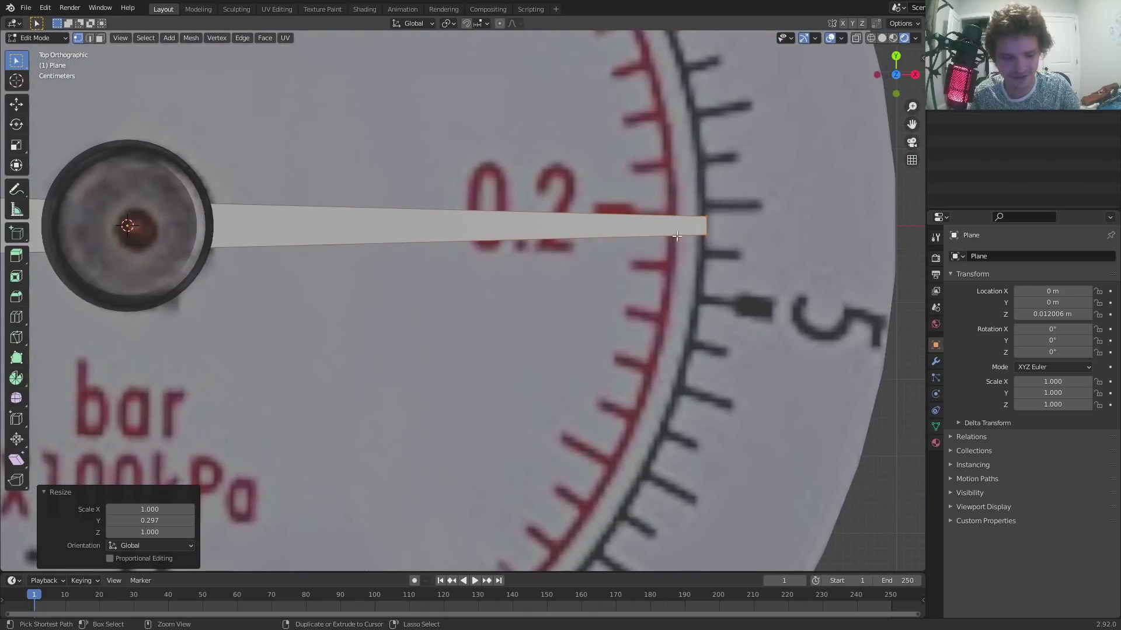
scroll(676, 236, "down", 4)
scroll(700, 227, "up", 4)
key("ctrl+b")
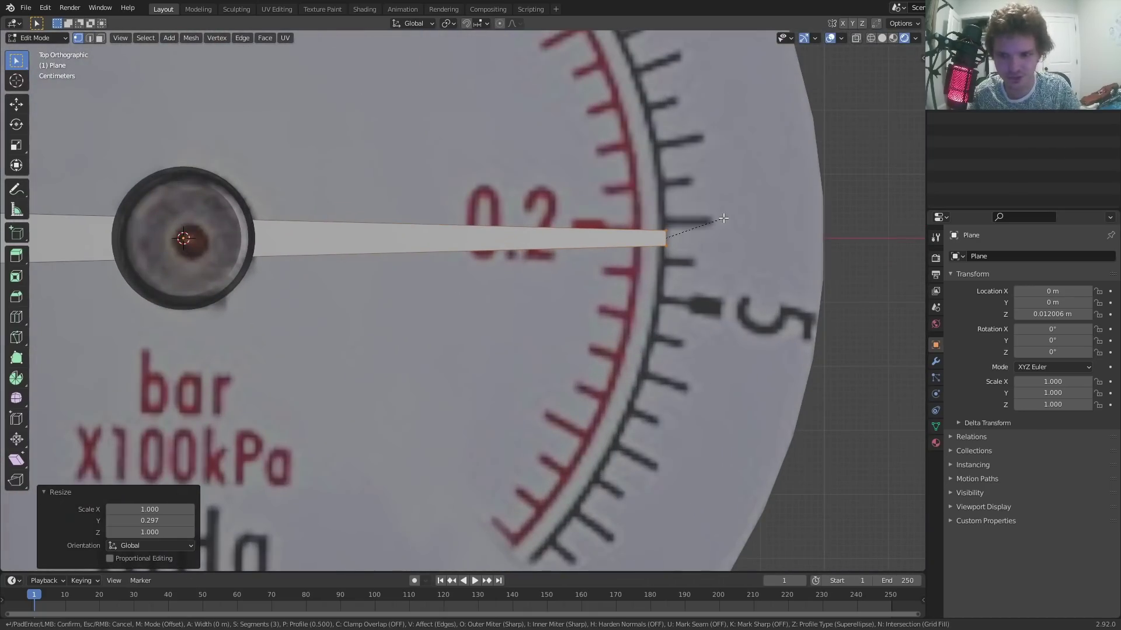
key("v")
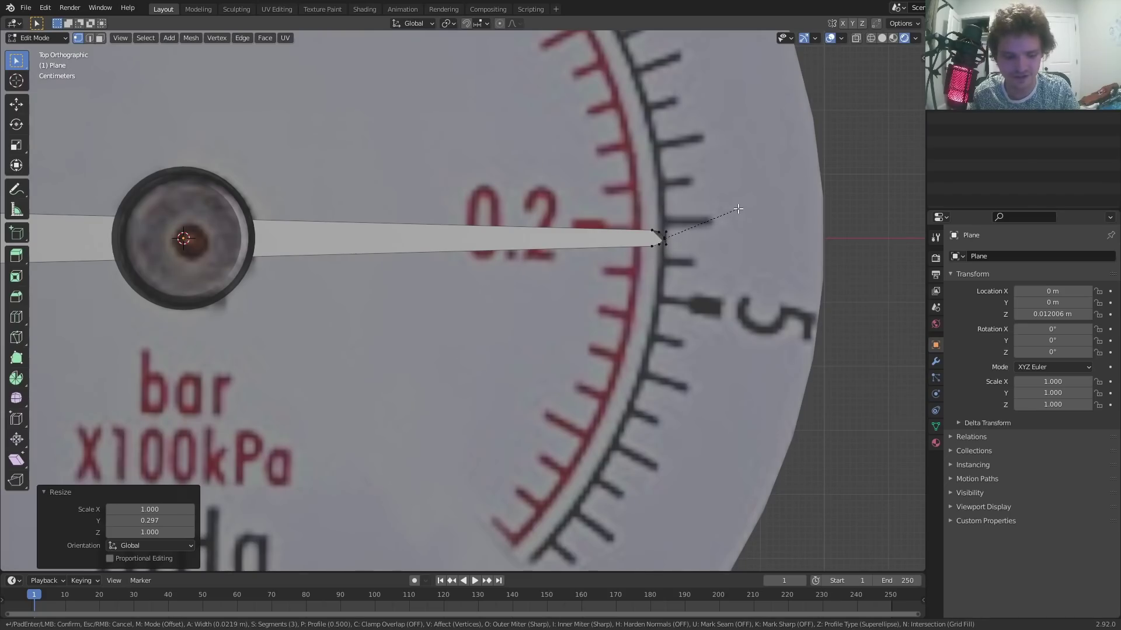
key("c")
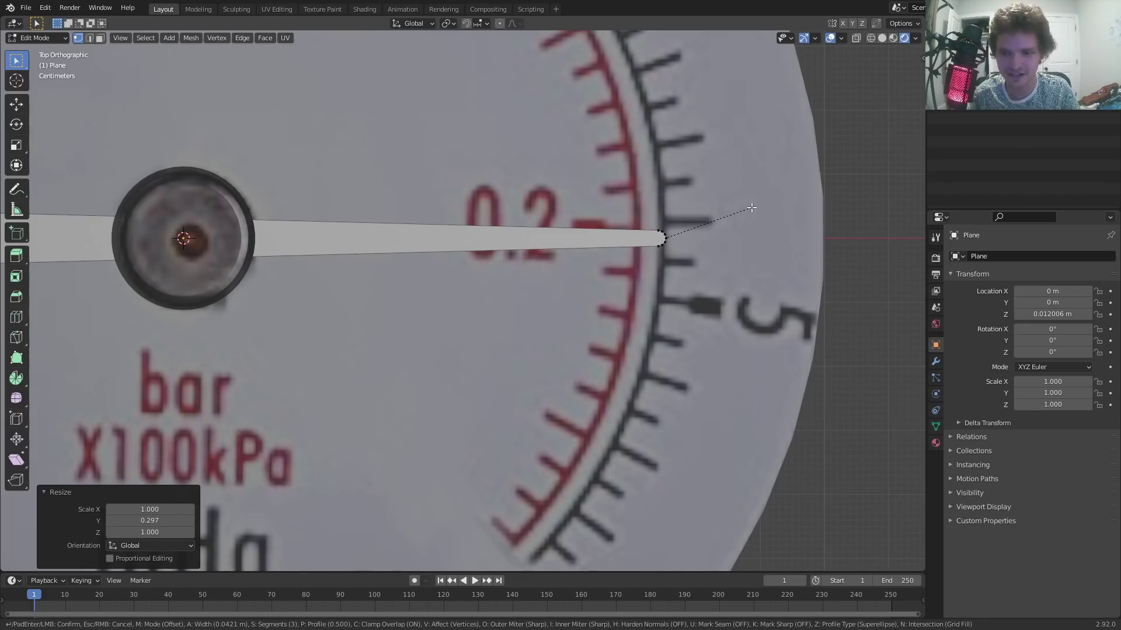
left_click(752, 207)
Round the needle's left tail end with a 3-segment vertex bevel
scroll(747, 209, "down", 3)
middle_click_drag(240, 274, 430, 286, "shift")
left_click_drag(402, 187, 403, 187)
scroll(402, 188, "up", 2)
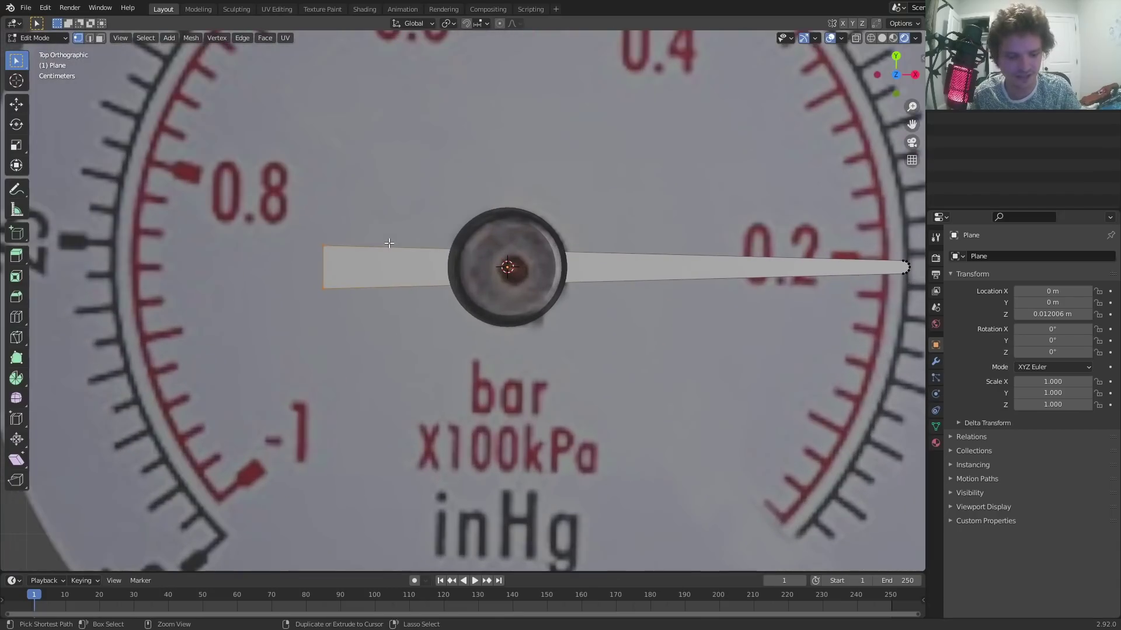
key("ctrl+shift+b")
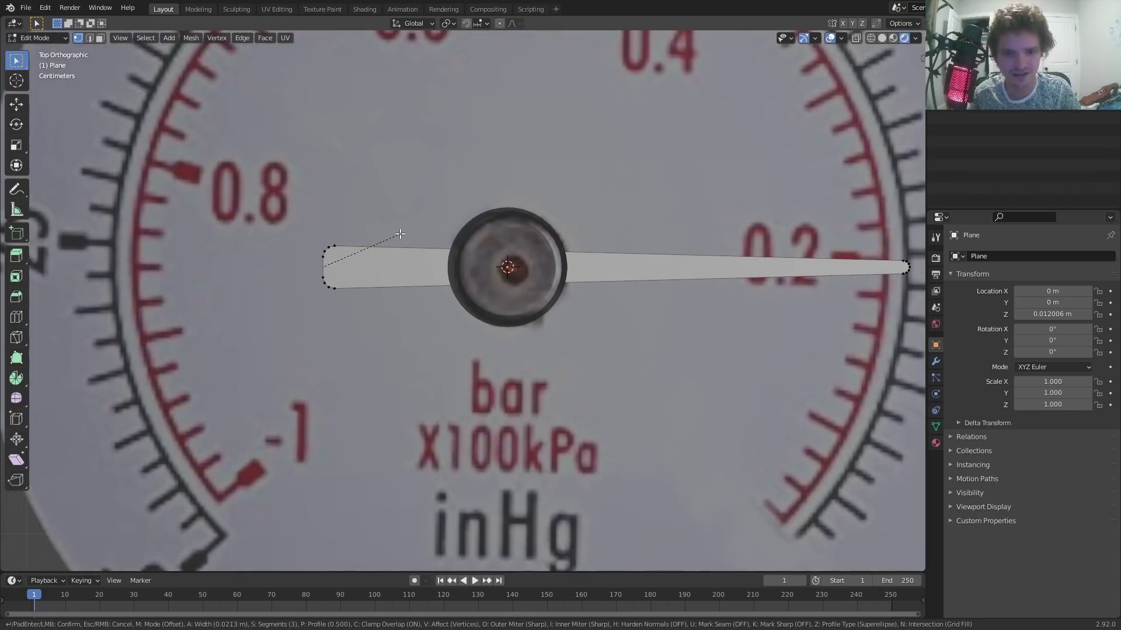
left_click(396, 235)
Select the whole needle mesh and run Merge by Distance to remove 1 duplicate vertex
scroll(474, 264, "down", 4)
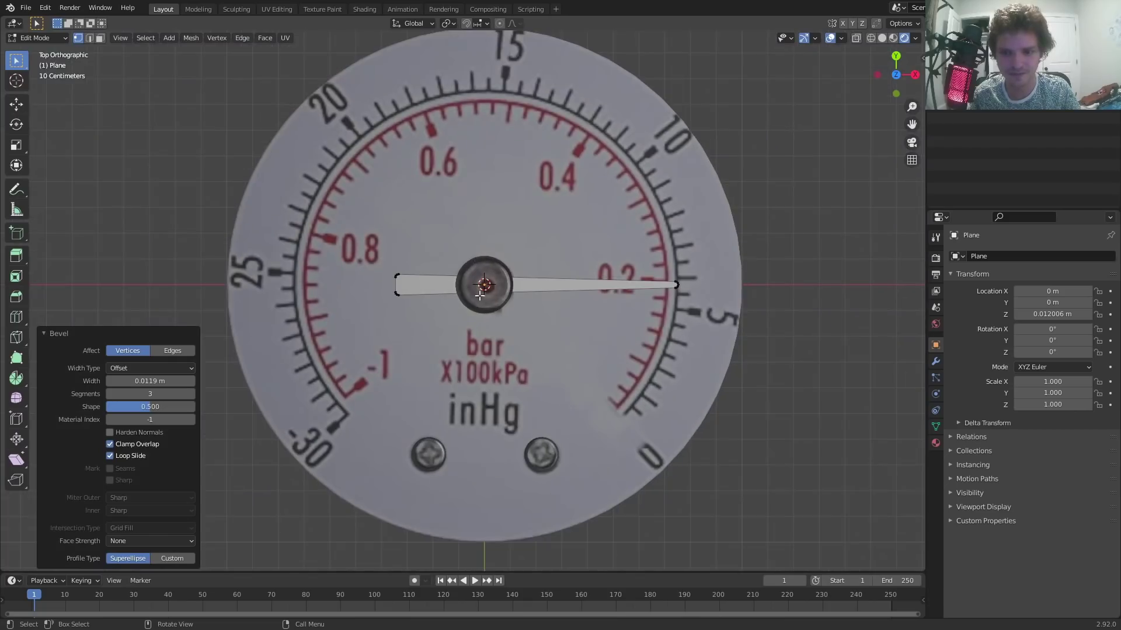
scroll(461, 293, "up", 4)
key("a")
key("F3")
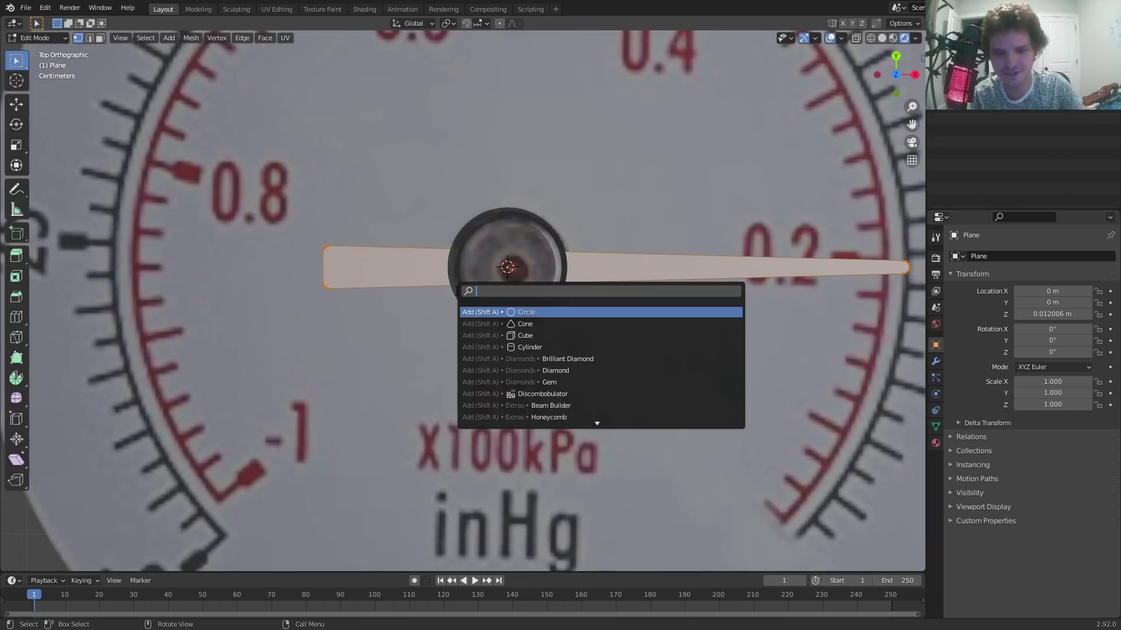
type("merge")
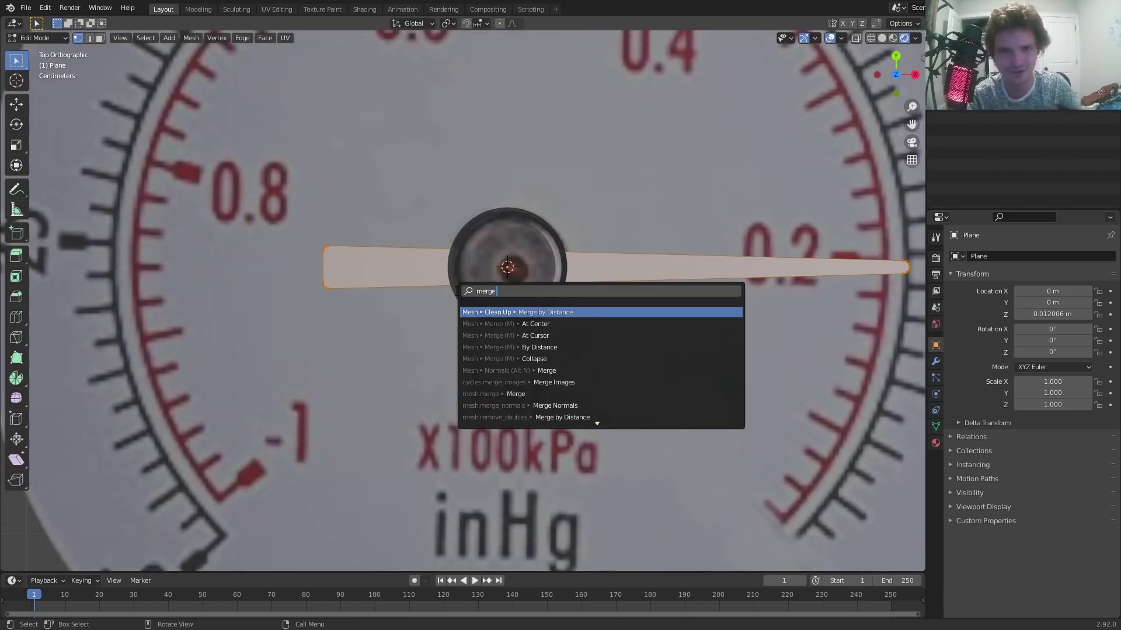
key("Return")
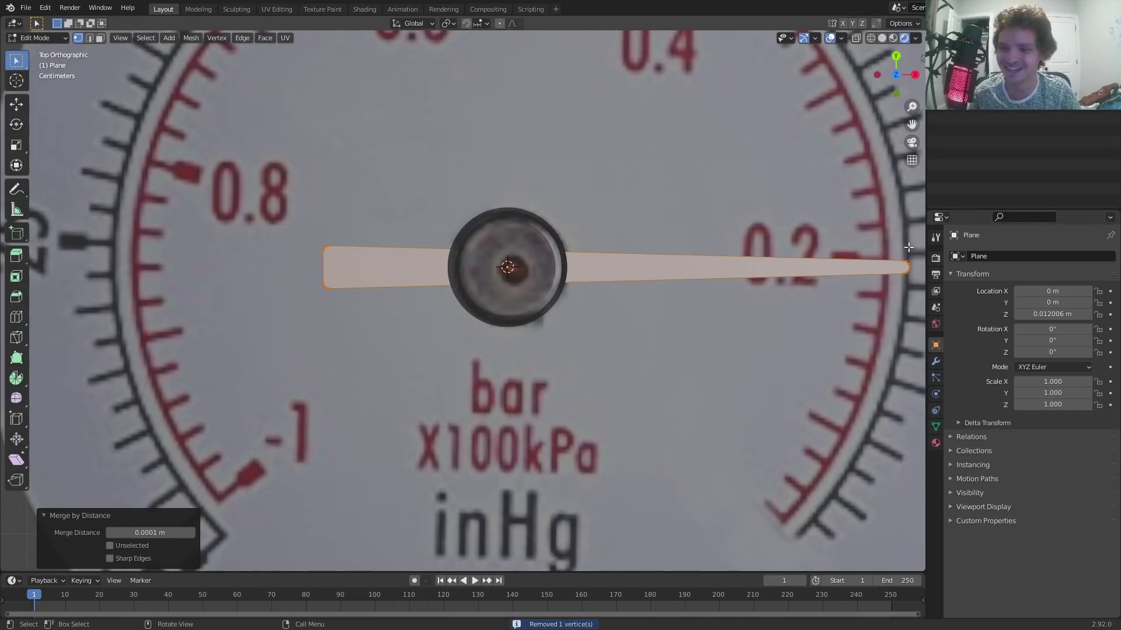
Move the needle's extruded face up along Z to about 0.0145 m thickness
middle_click_drag(418, 269, 490, 226)
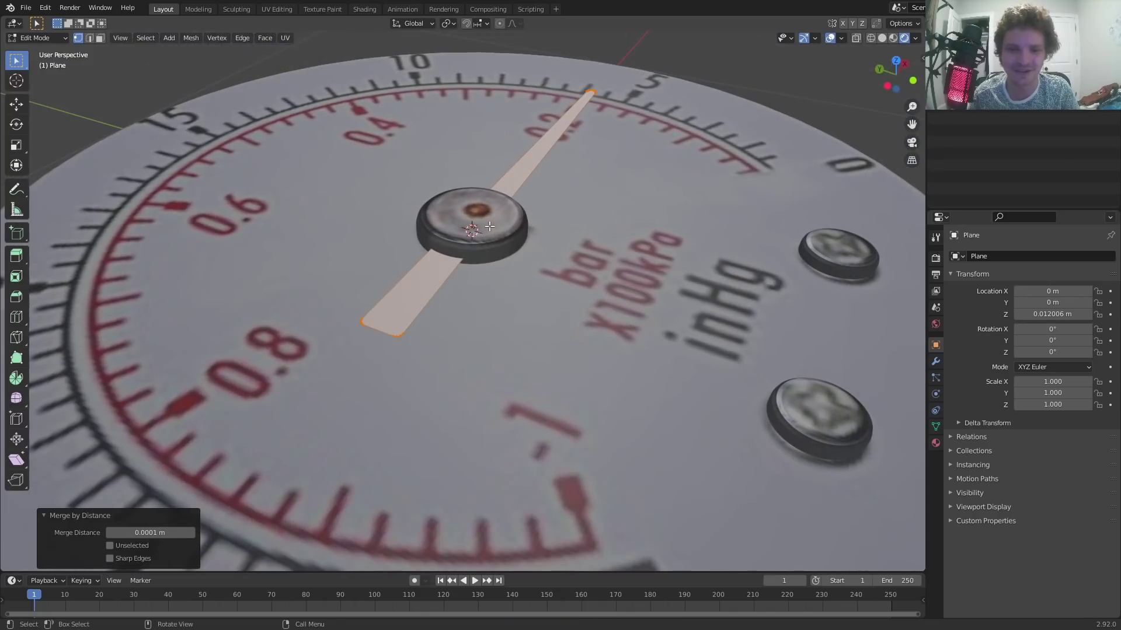
key("g")
key("z")
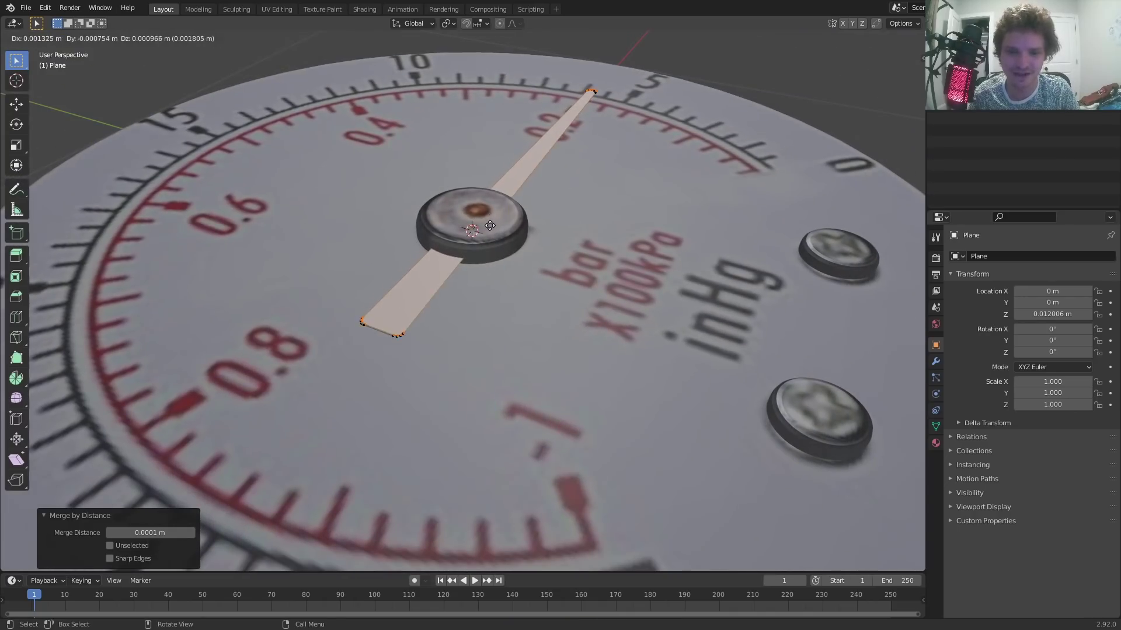
left_click(489, 220)
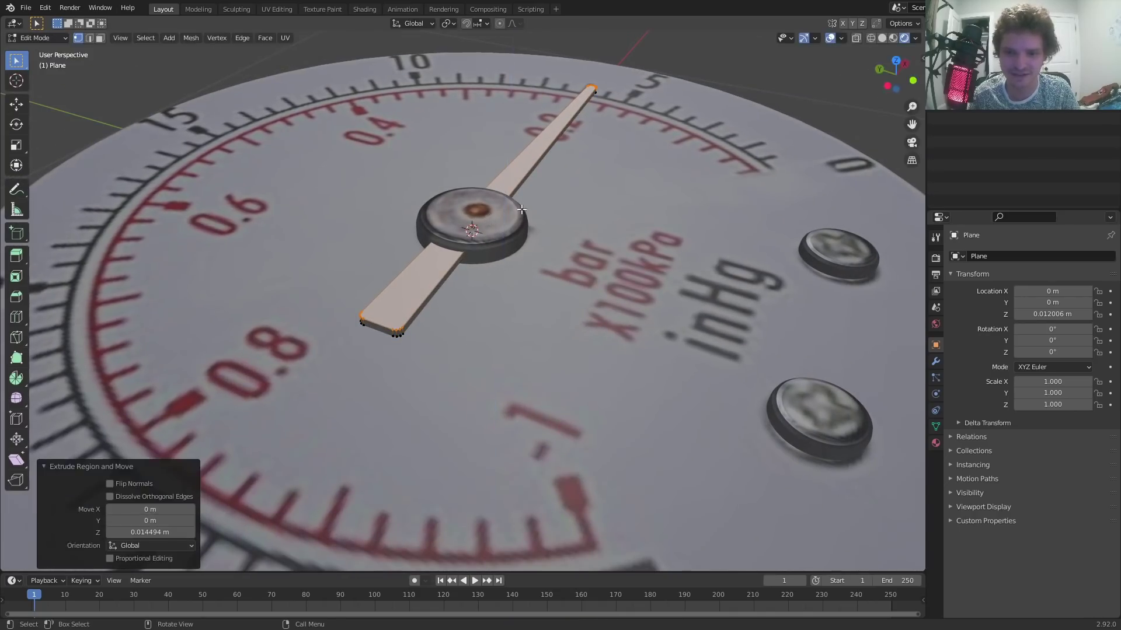
Give the needle a new Material.001 with black base colour and roughness 0.664
key("Tab")
scroll(524, 209, "down", 6)
scroll(505, 222, "up", 6)
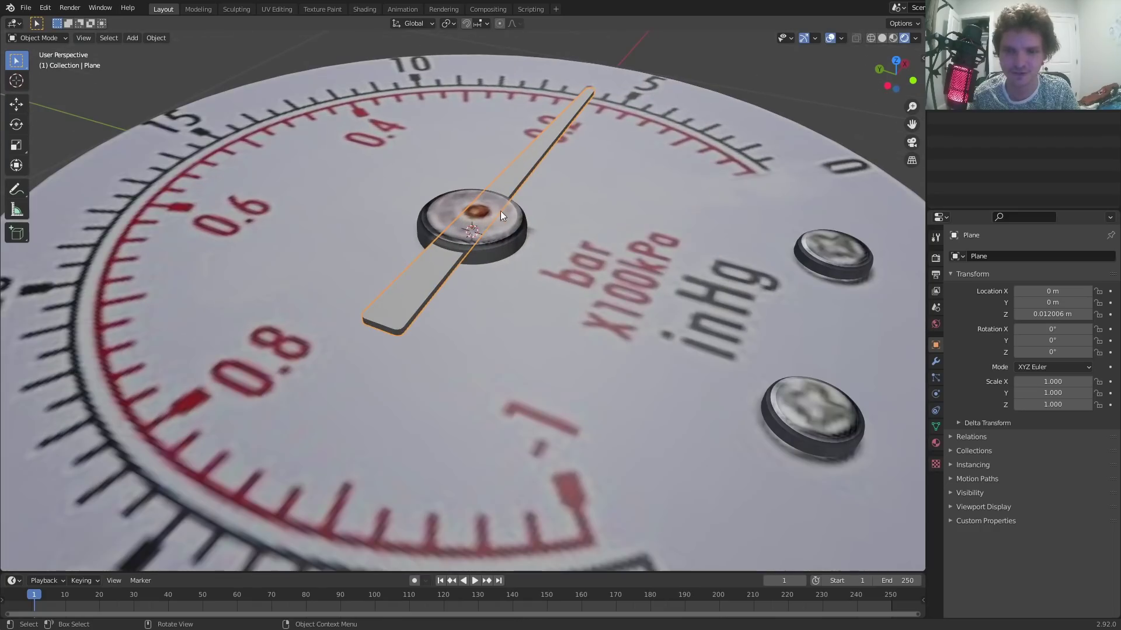
left_click(374, 8)
scroll(546, 186, "up", 5)
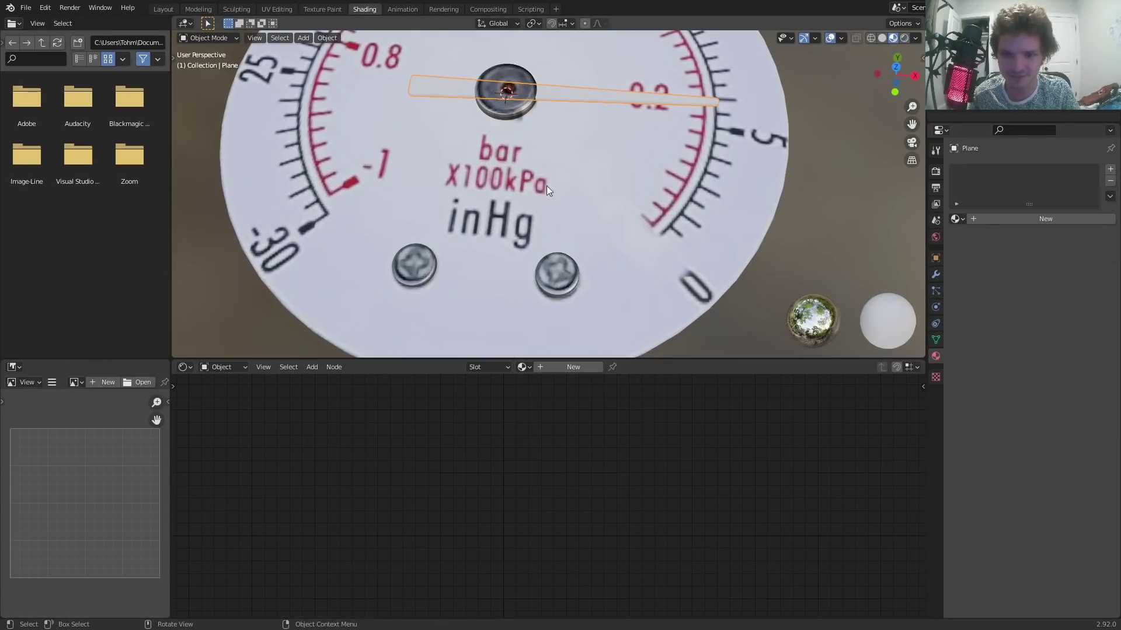
left_click(578, 366)
left_click(609, 420)
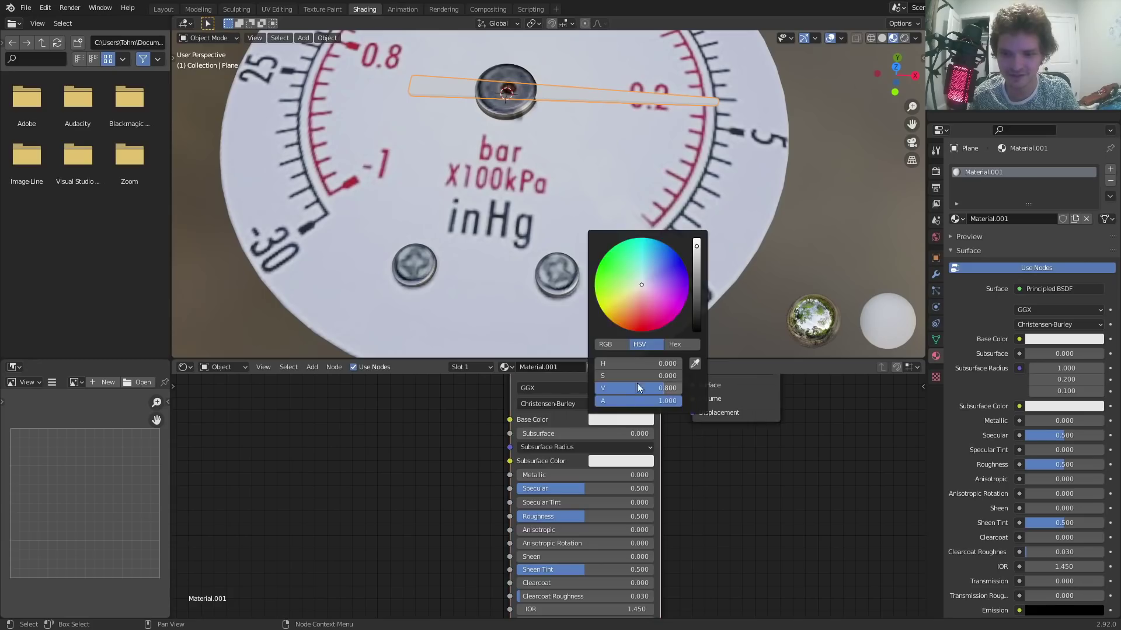
left_click_drag(638, 388, 569, 388)
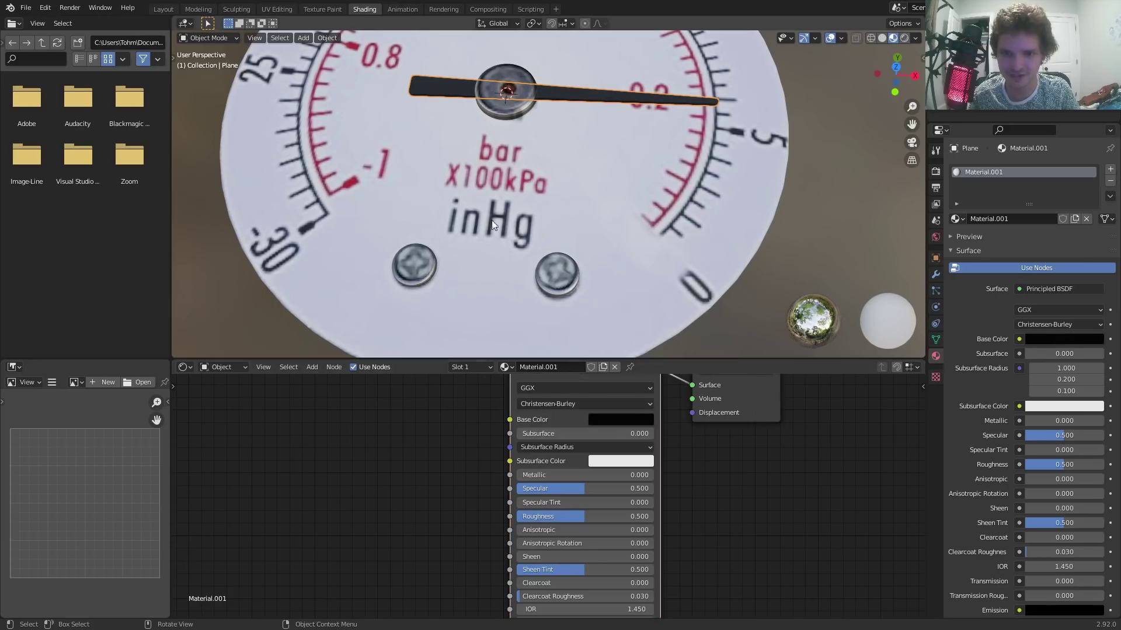
scroll(604, 231, "down", 5)
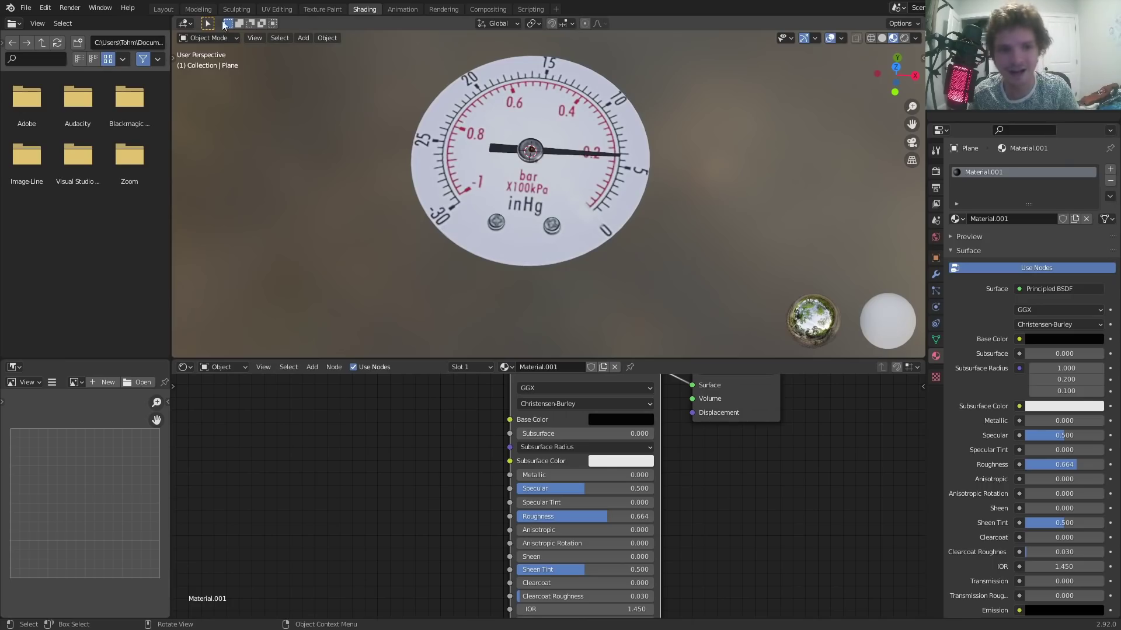
left_click(163, 9)
Test an 87.3° needle rotation, undo it, scrub the timeline, and return to frame 1
scroll(514, 211, "up", 3)
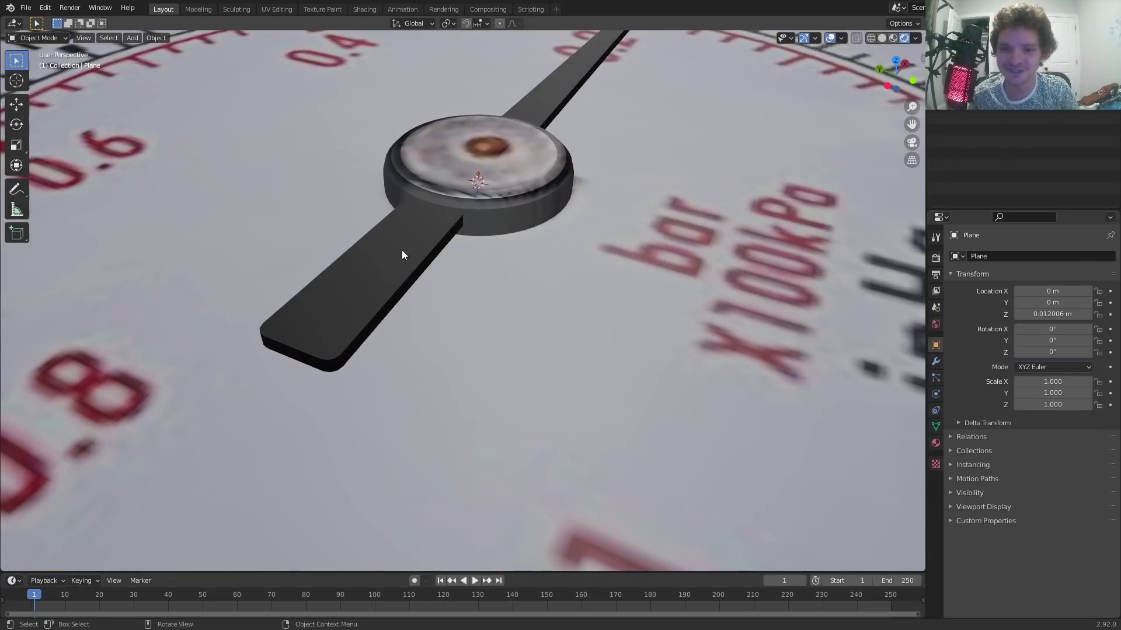
scroll(506, 213, "down", 5)
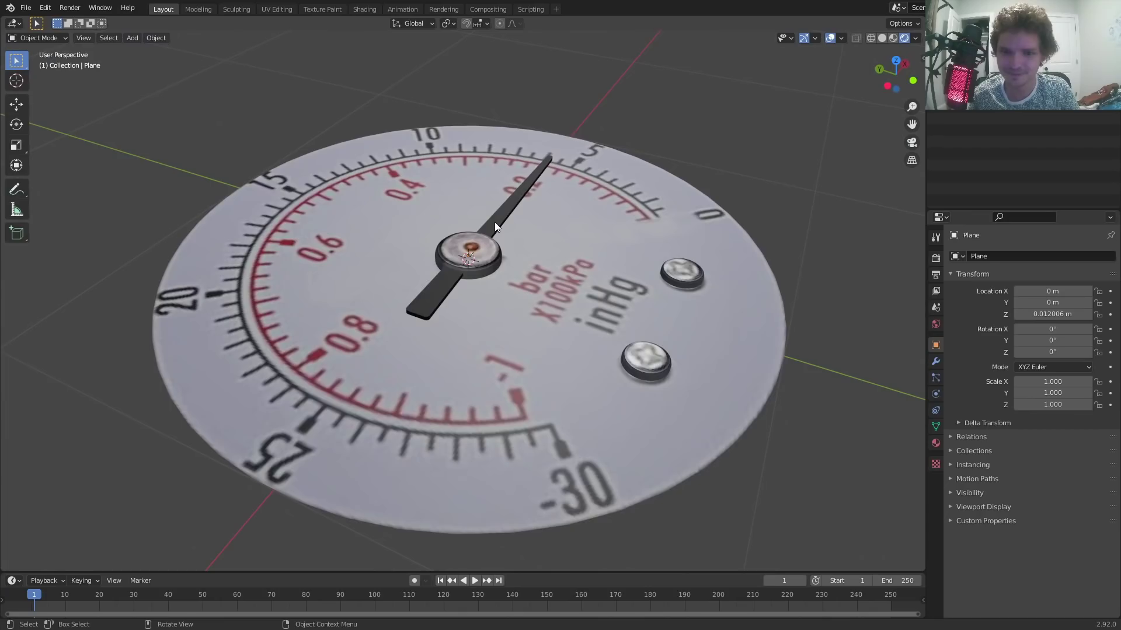
left_click(495, 222)
middle_click_drag(530, 222, 612, 224)
key("r")
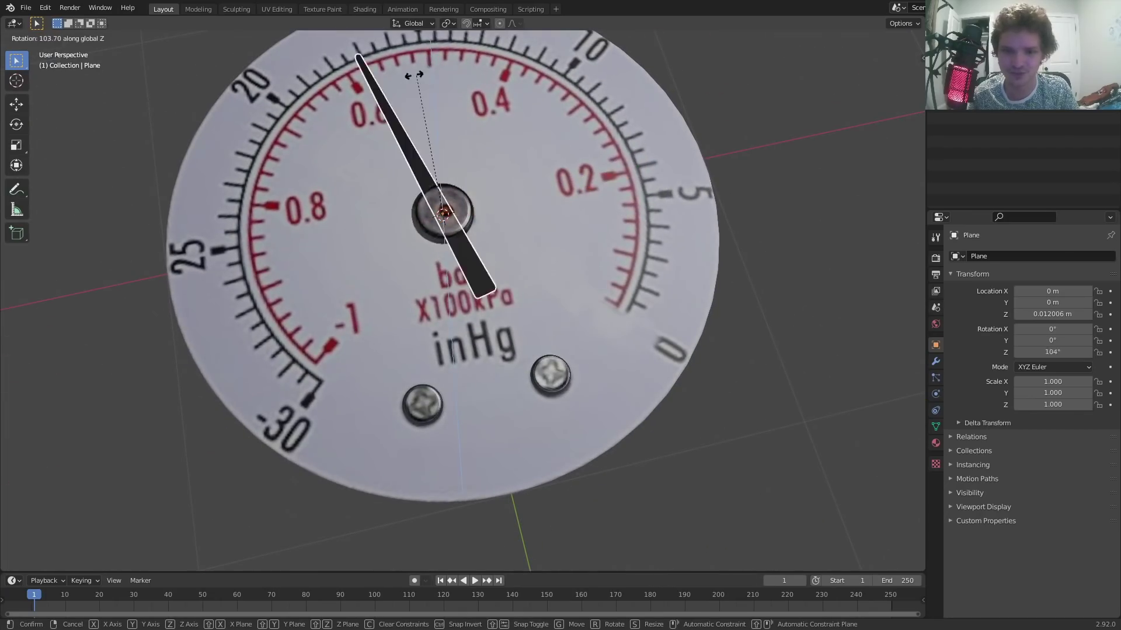
left_click(425, 177)
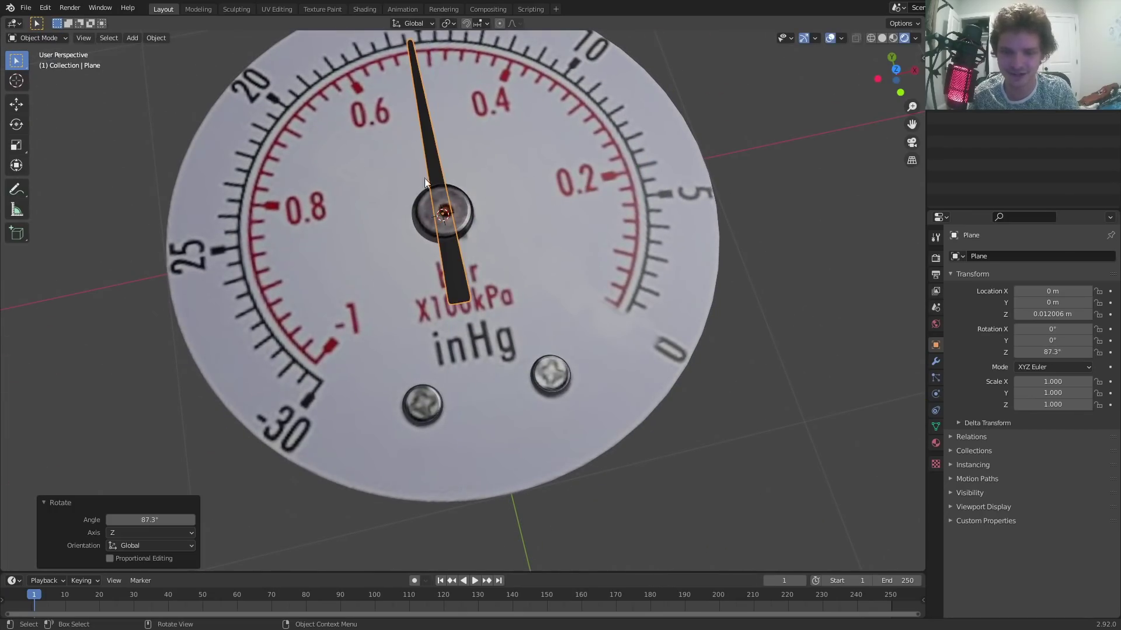
key("ctrl+z")
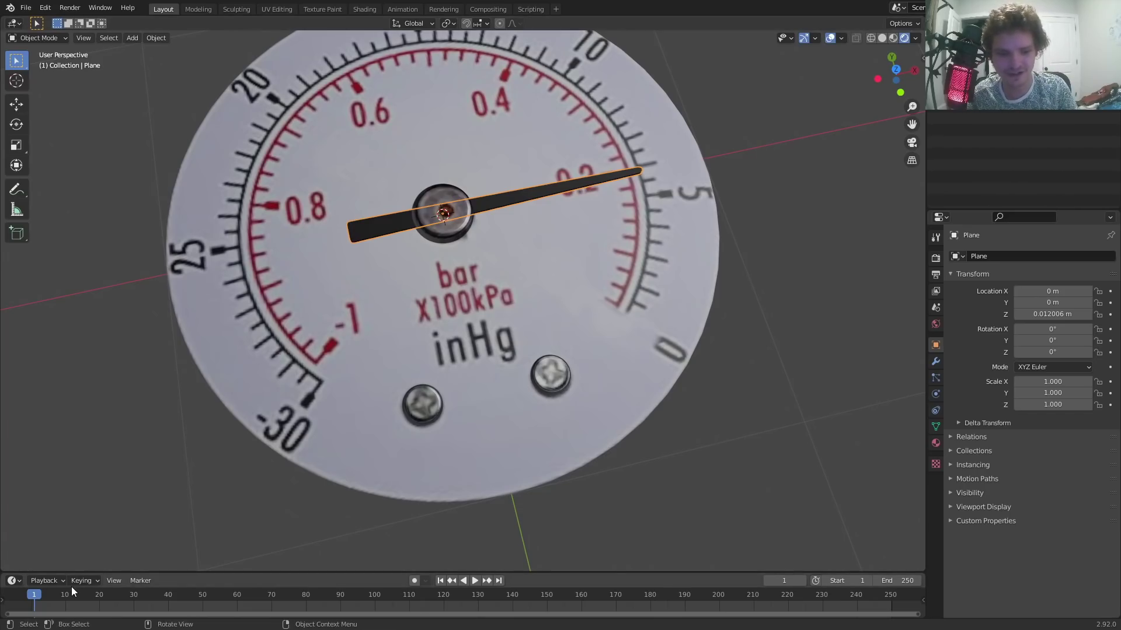
left_click_drag(71, 594, 89, 597)
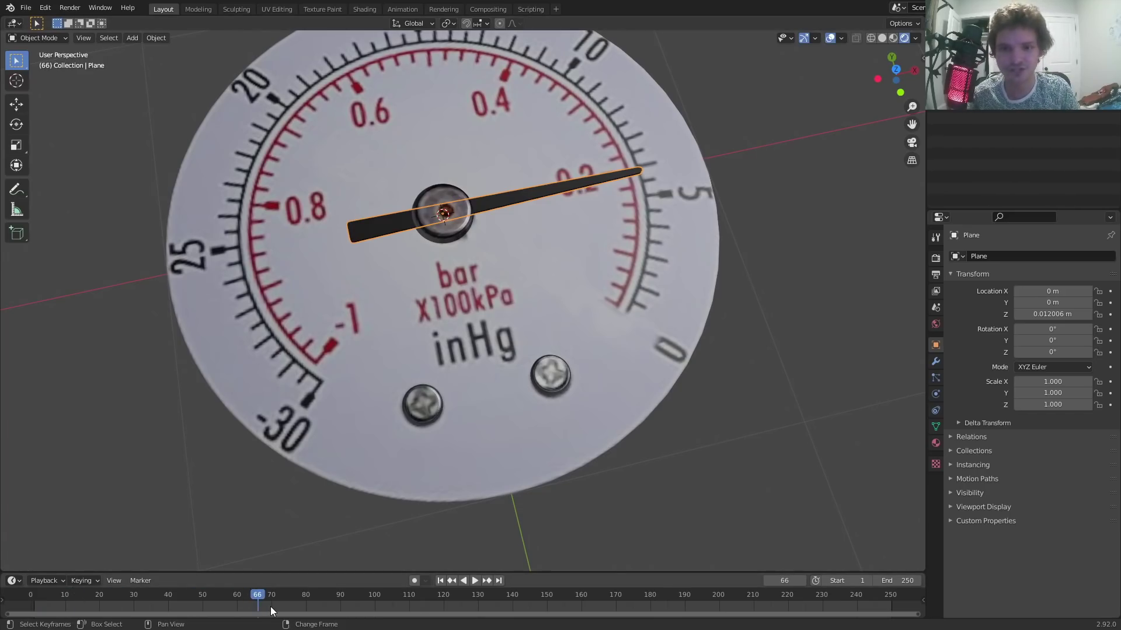
key("shift+Left")
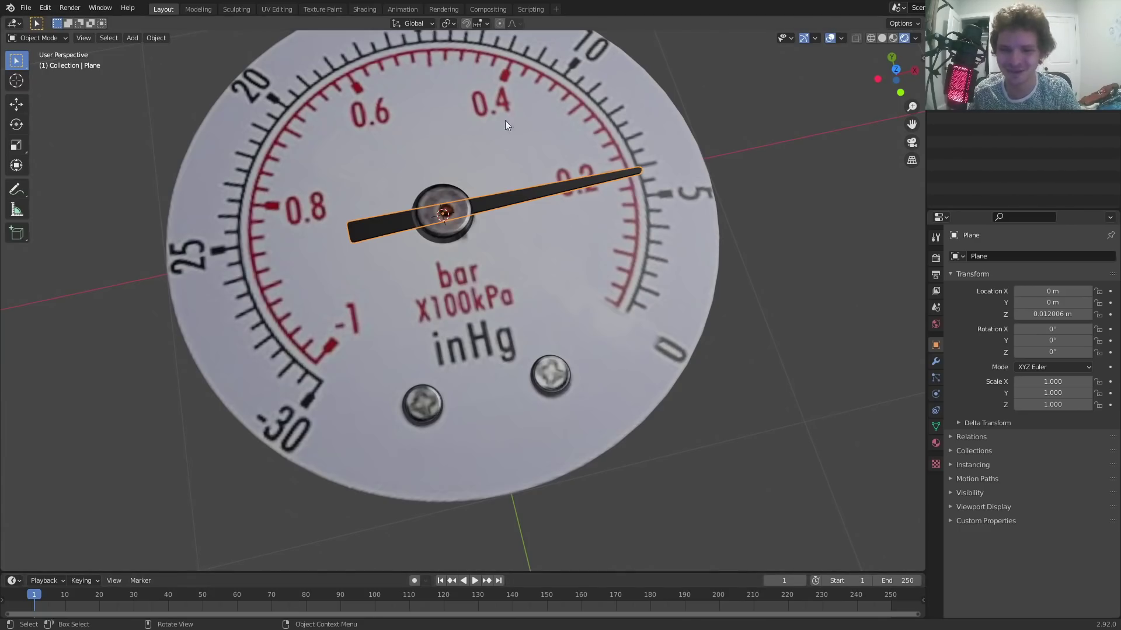
Insert a rotation keyframe on the needle and turn the enlarged timeline into a Graph Editor
key("i")
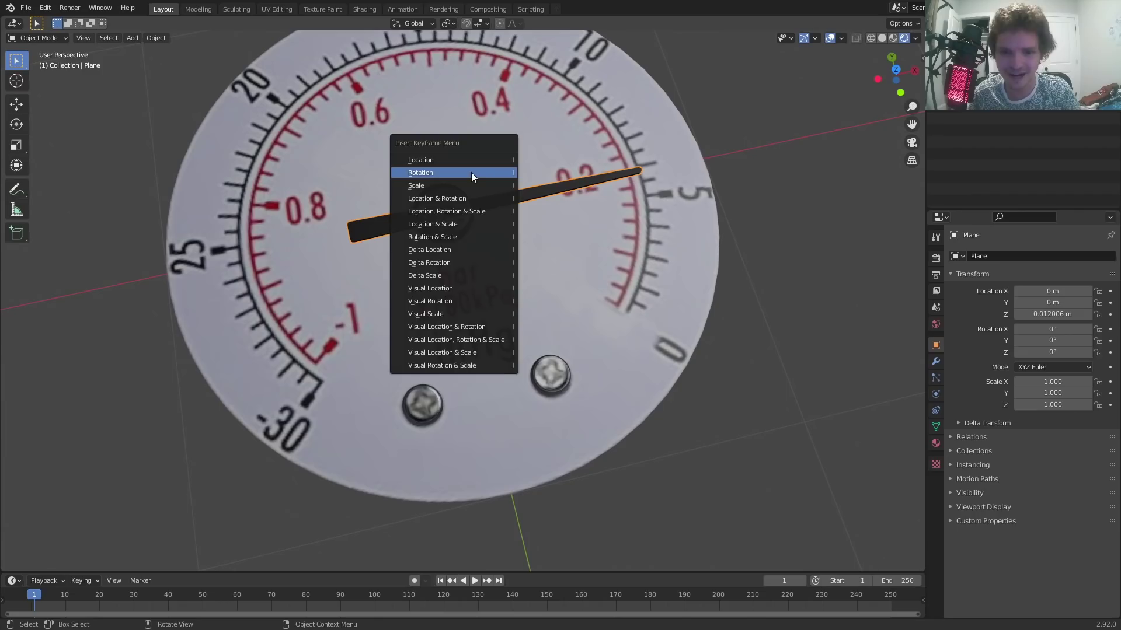
left_click(470, 175)
left_click_drag(311, 571, 313, 470)
left_click(14, 477)
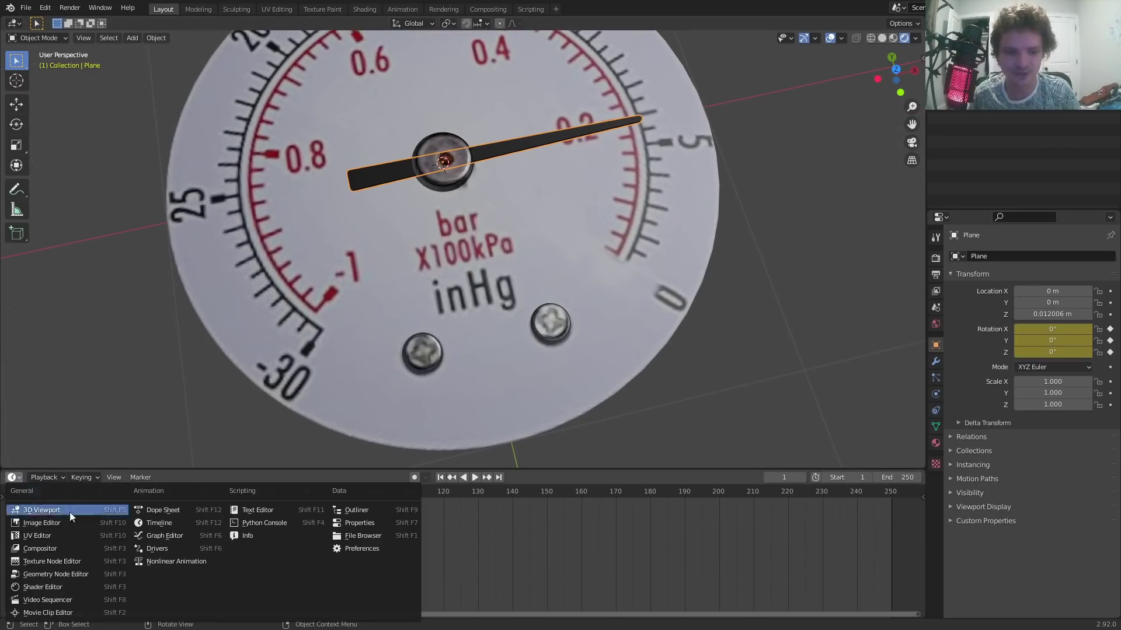
left_click(162, 536)
Add a Noise modifier to the X rotation curve, preview playback, and expand the transform channels
key("n")
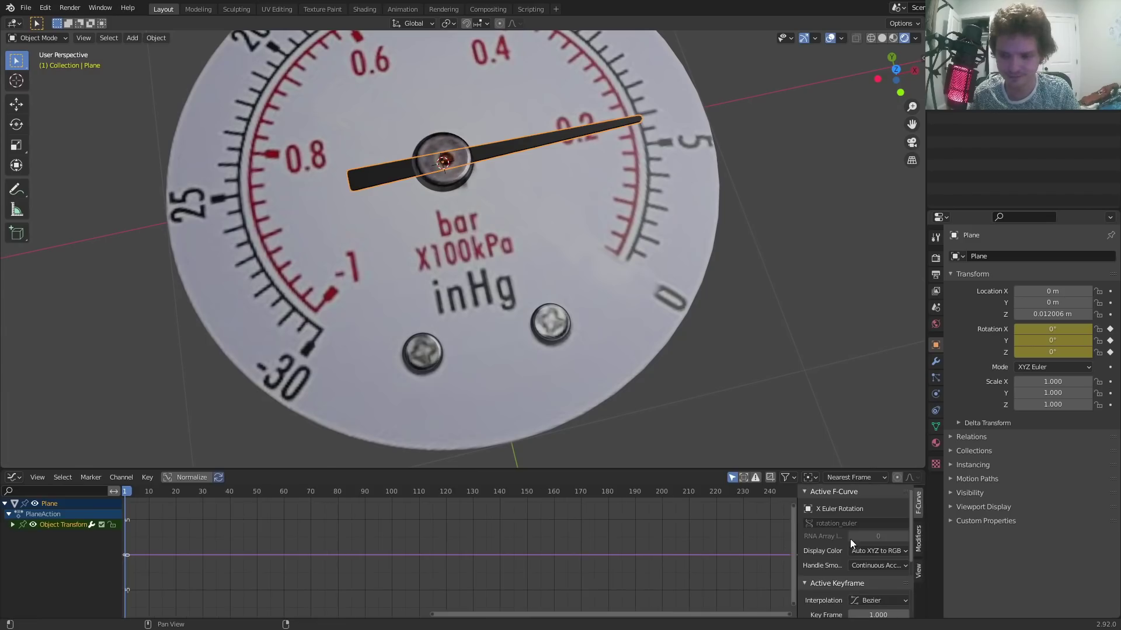
left_click(917, 540)
left_click(849, 509)
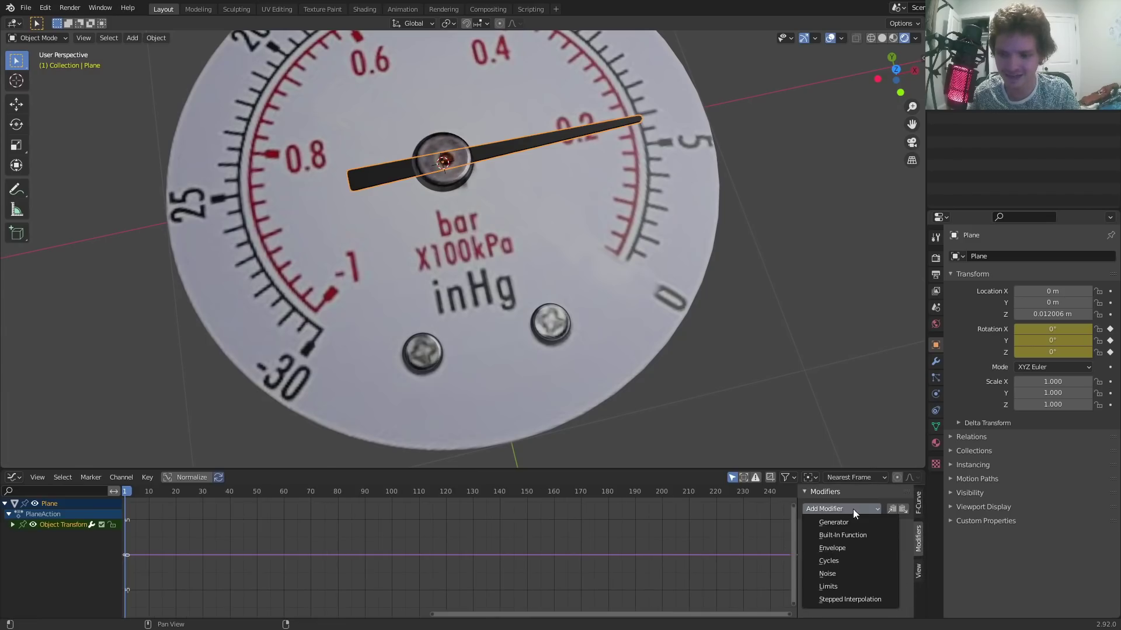
left_click(841, 576)
key("space")
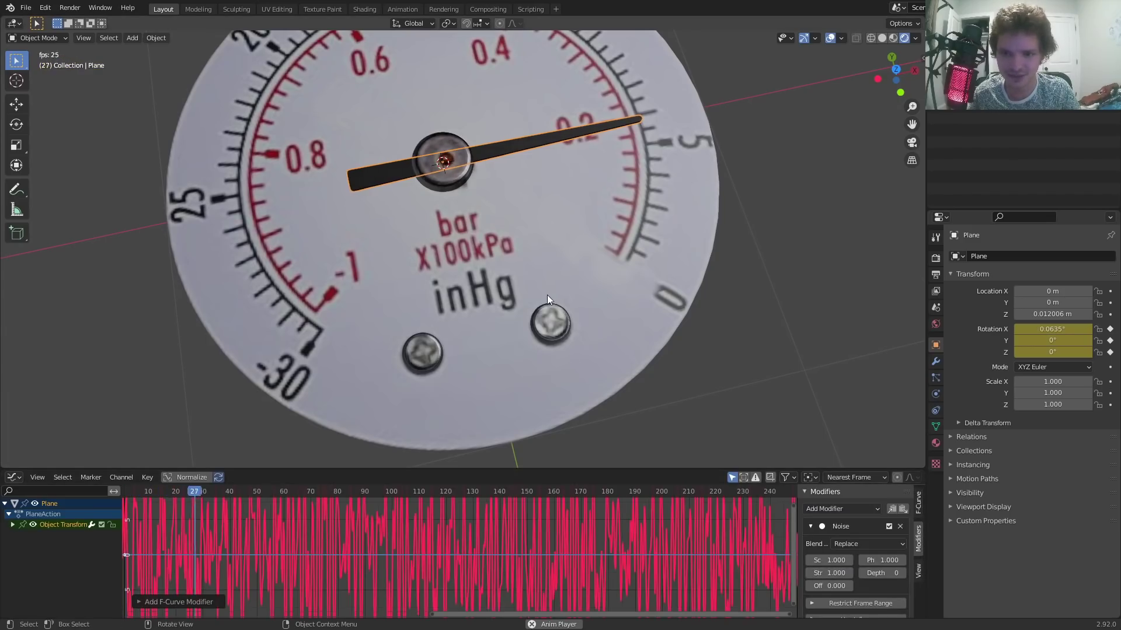
key("space")
left_click(13, 525)
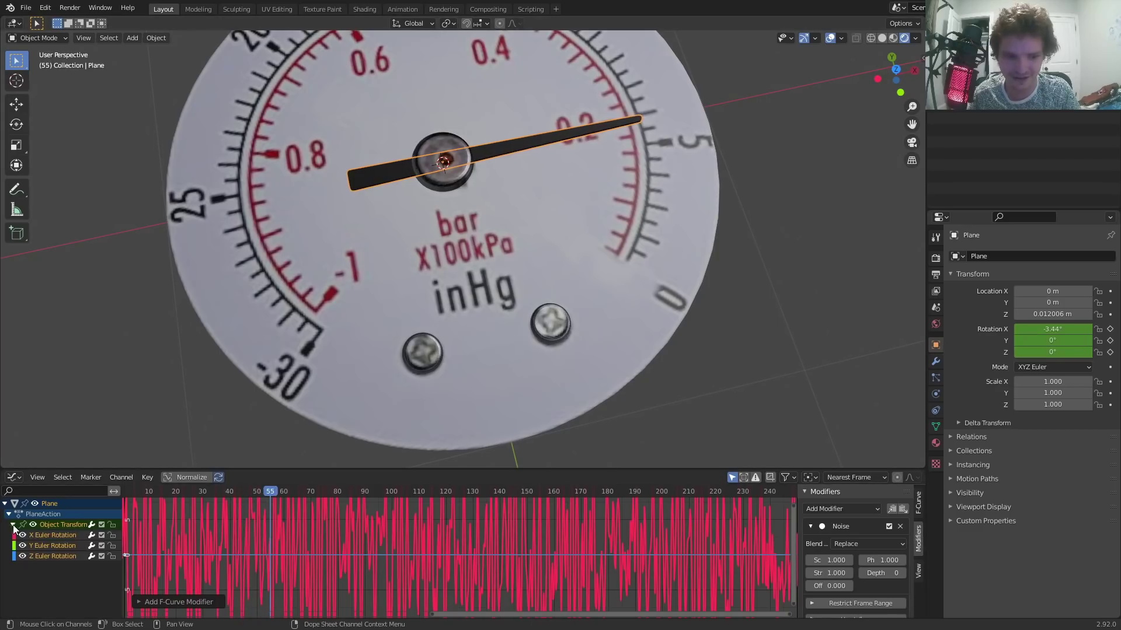
Move the Noise modifier from the X rotation curve onto Z Euler Rotation and preview it
left_click(899, 526)
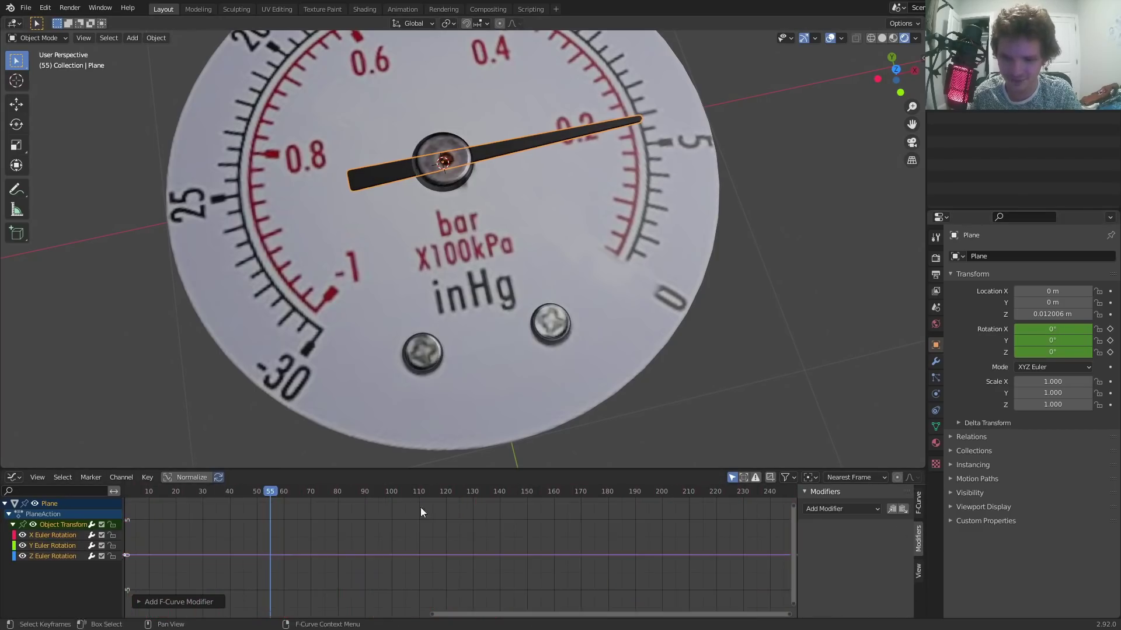
left_click(43, 556)
left_click(860, 508)
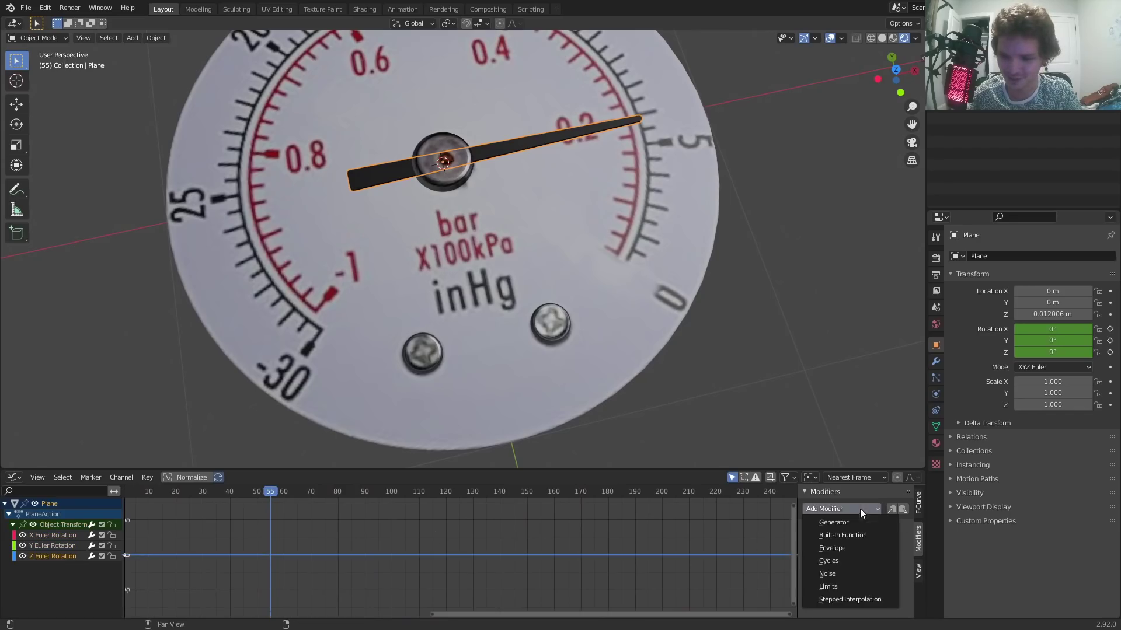
left_click(827, 573)
key("space")
scroll(516, 153, "down", 2)
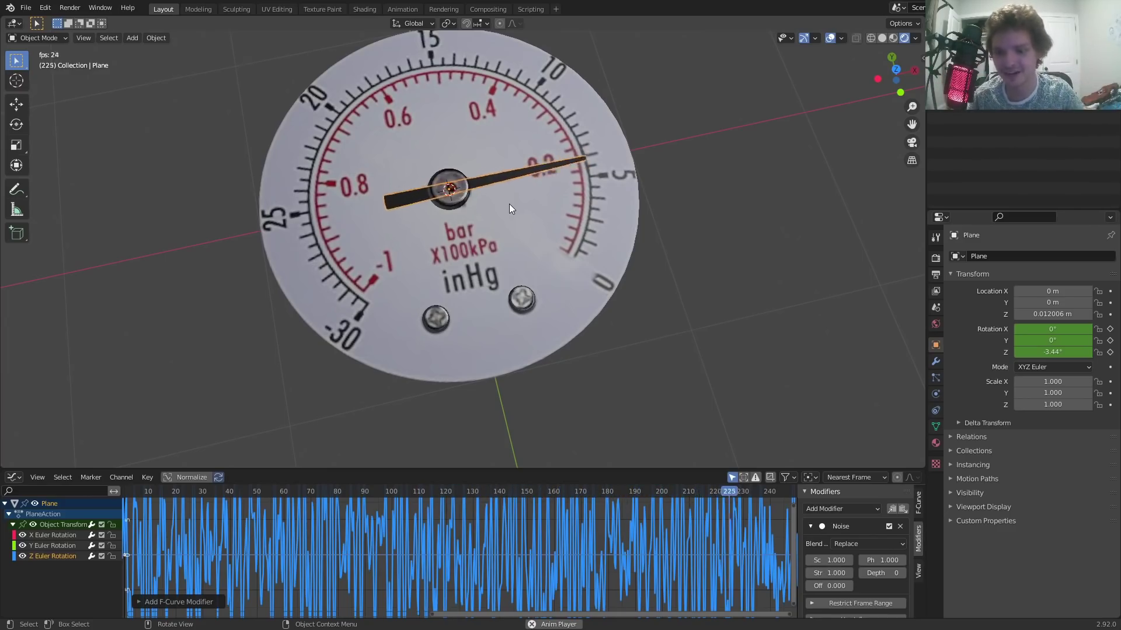
scroll(535, 544, "down", 6)
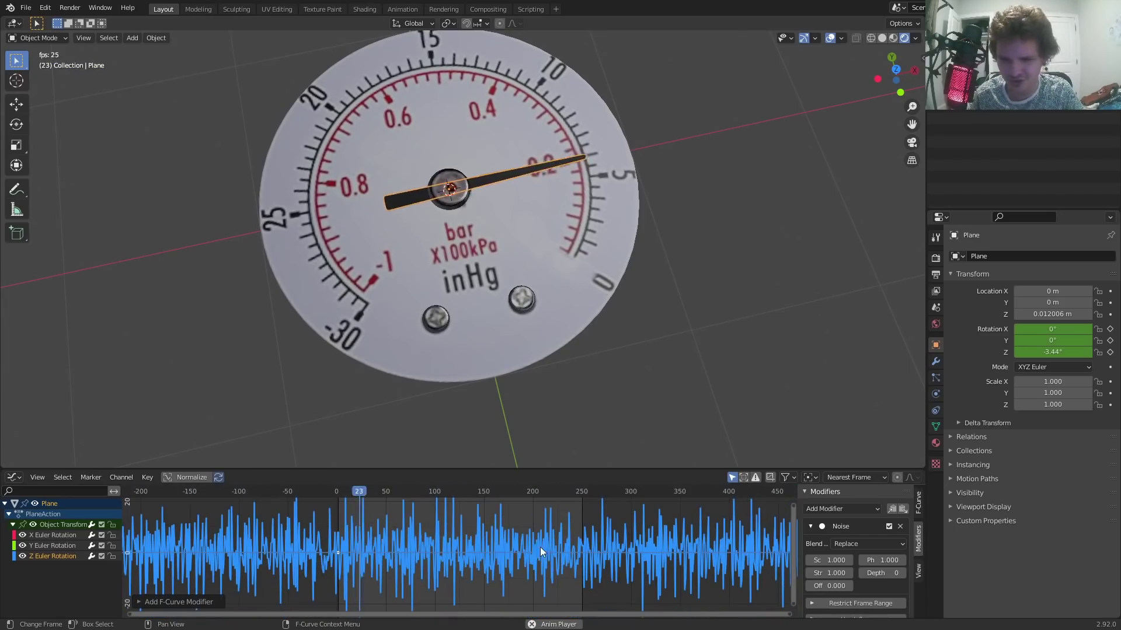
middle_click_drag(573, 552, 609, 582, "ctrl")
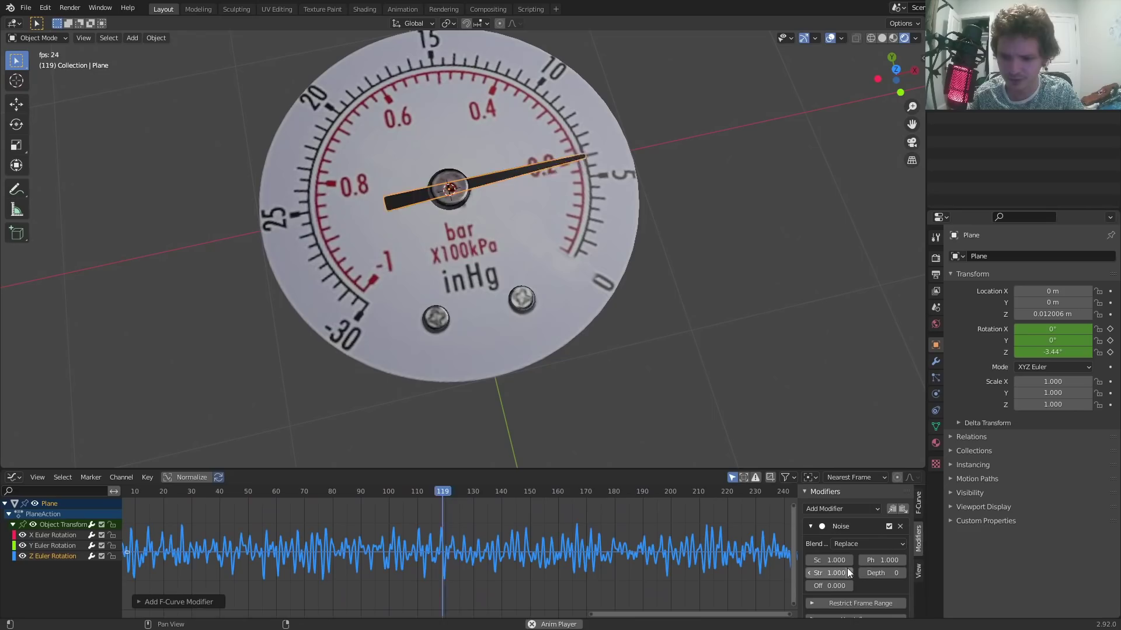
key("space")
Set the noise Scale to 10 and Strength to 1.5
left_click_drag(834, 560, 890, 560)
key("space")
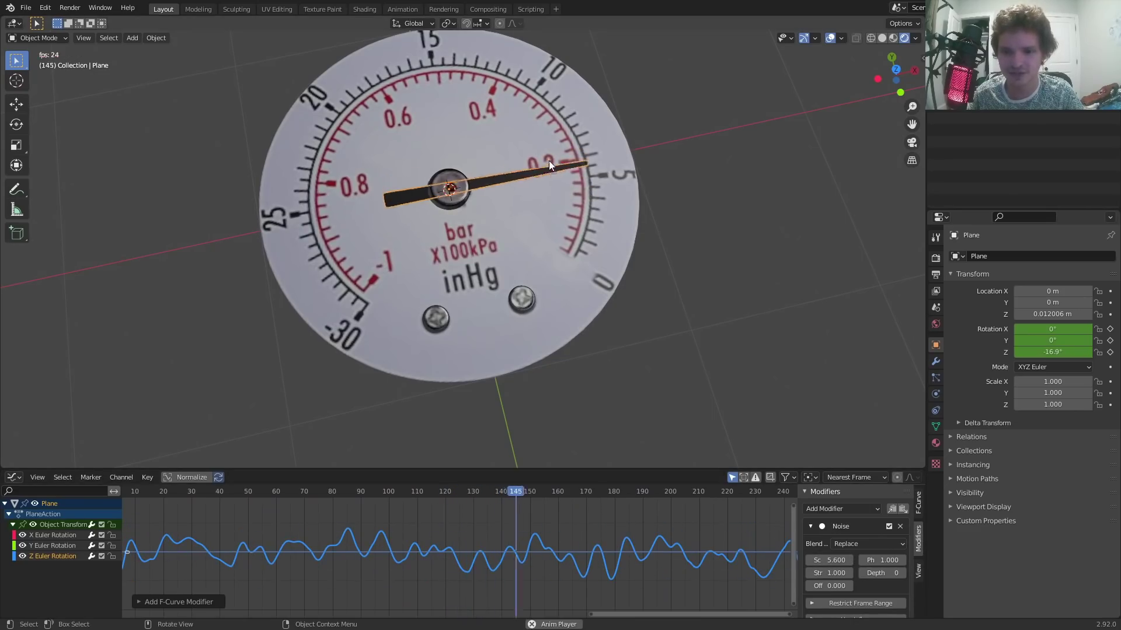
double_click(828, 560)
type("1")
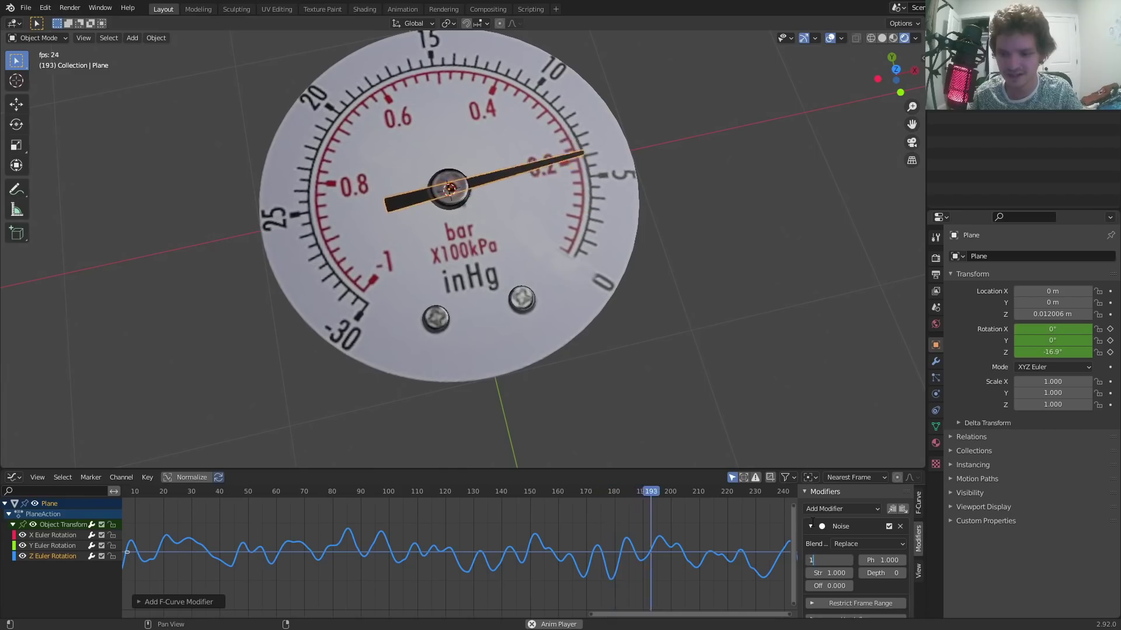
key("Return")
double_click(828, 560)
type("10")
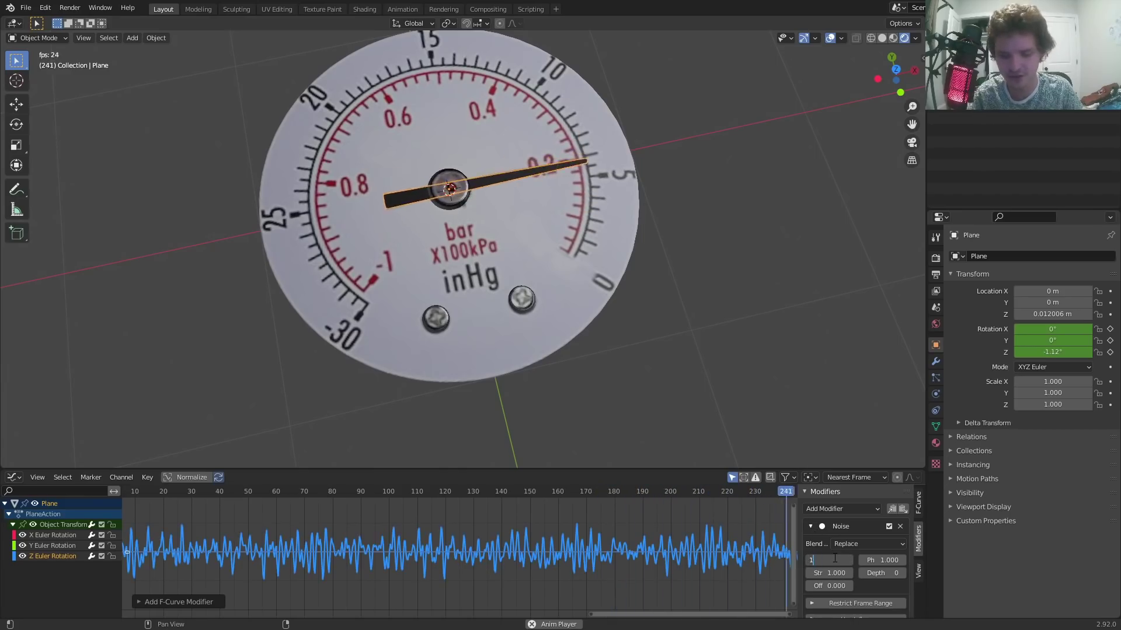
key("Return")
double_click(831, 573)
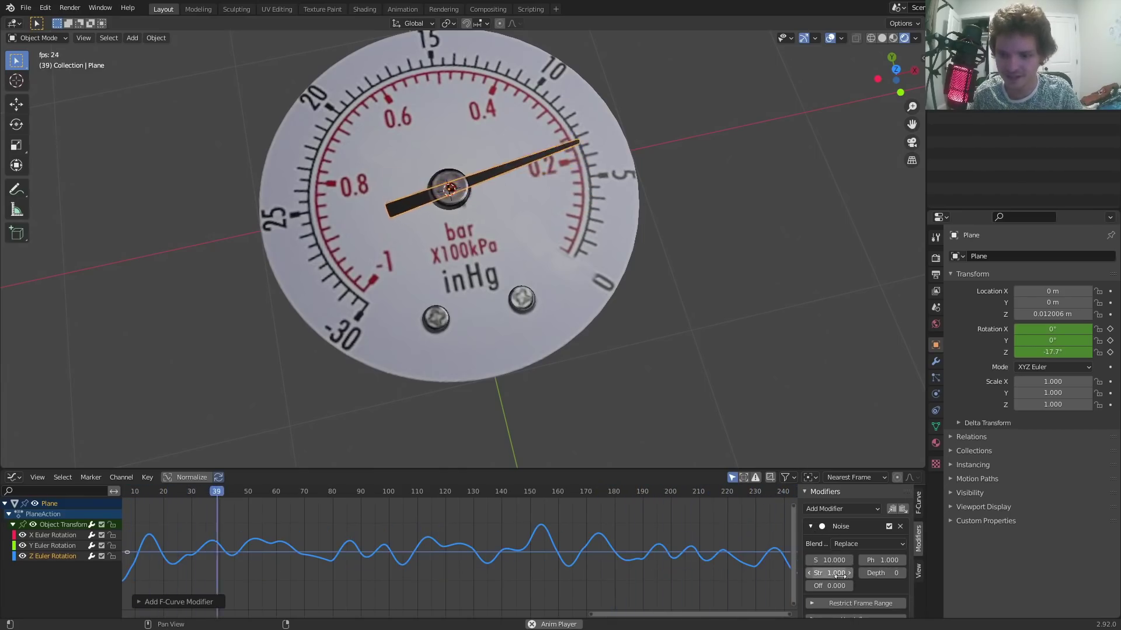
type("1.5")
key("Return")
Raise the noise Strength to 3.1 for wider needle swings
left_click_drag(832, 573, 835, 574)
left_click(832, 573)
type("3.1")
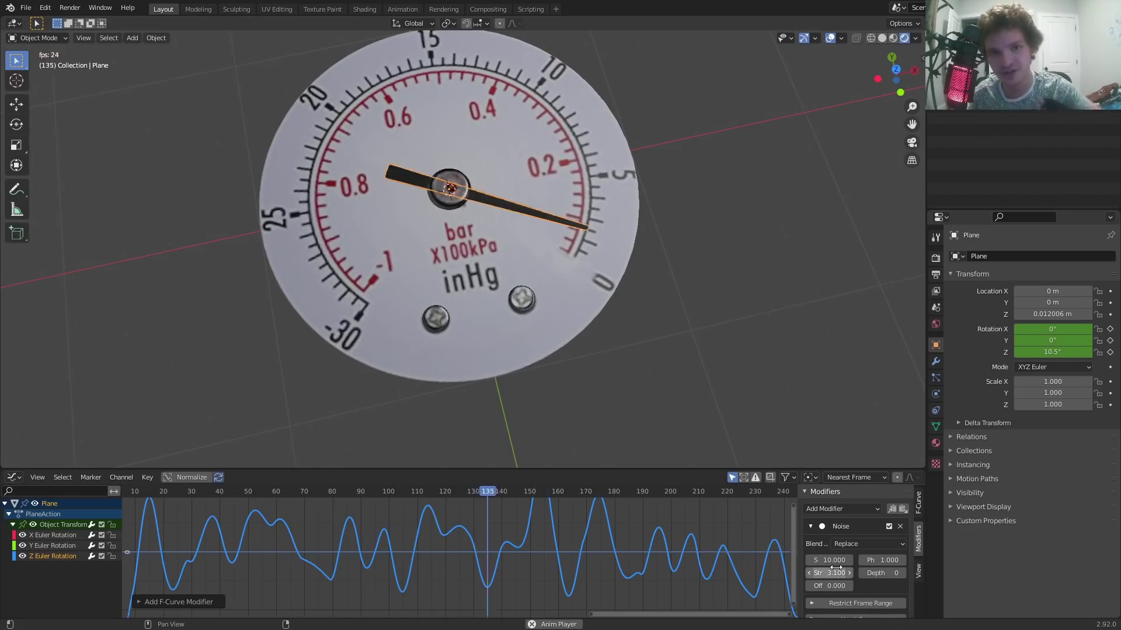
key("Return")
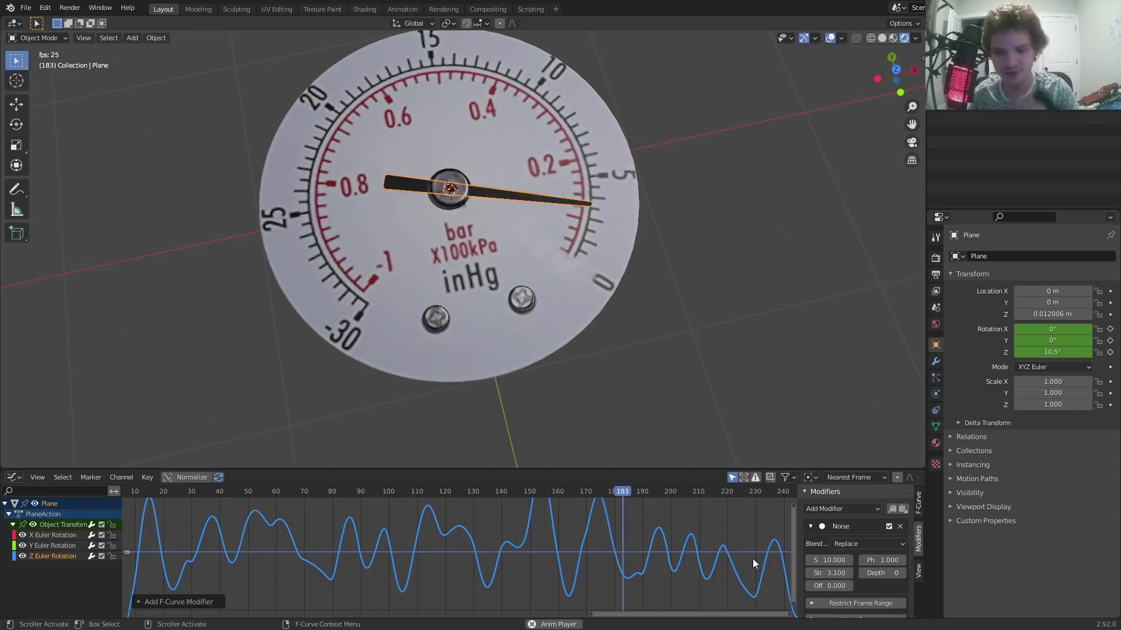
Set the noise Blend to Add, Depth 2, Phase 6, and enable Use Influence
scroll(671, 535, "down", 2)
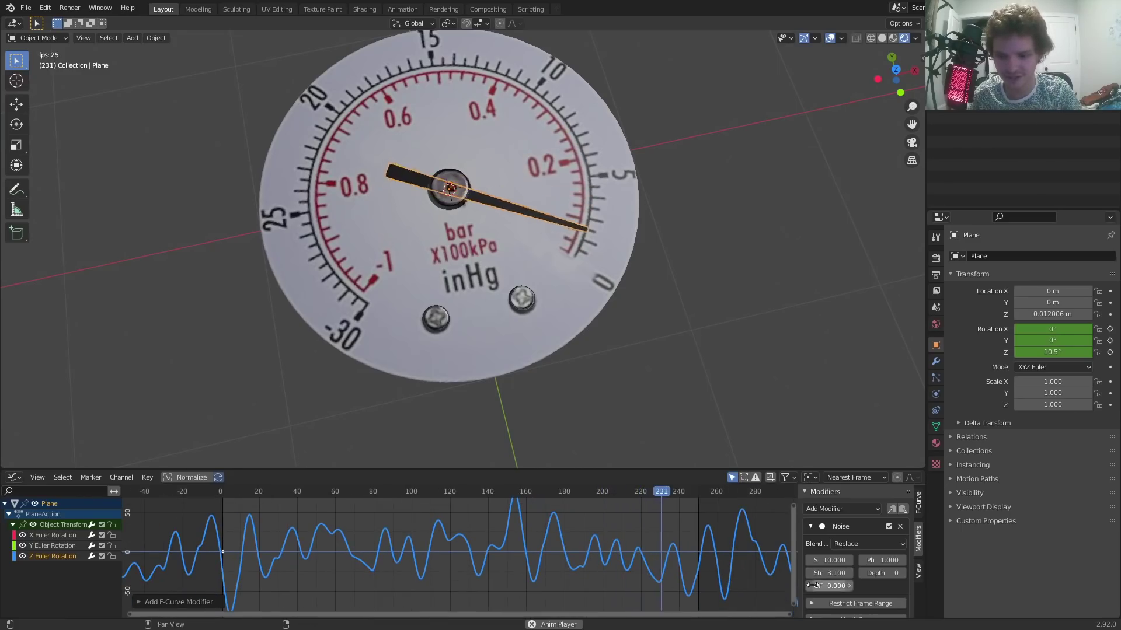
left_click(834, 544)
left_click(850, 566)
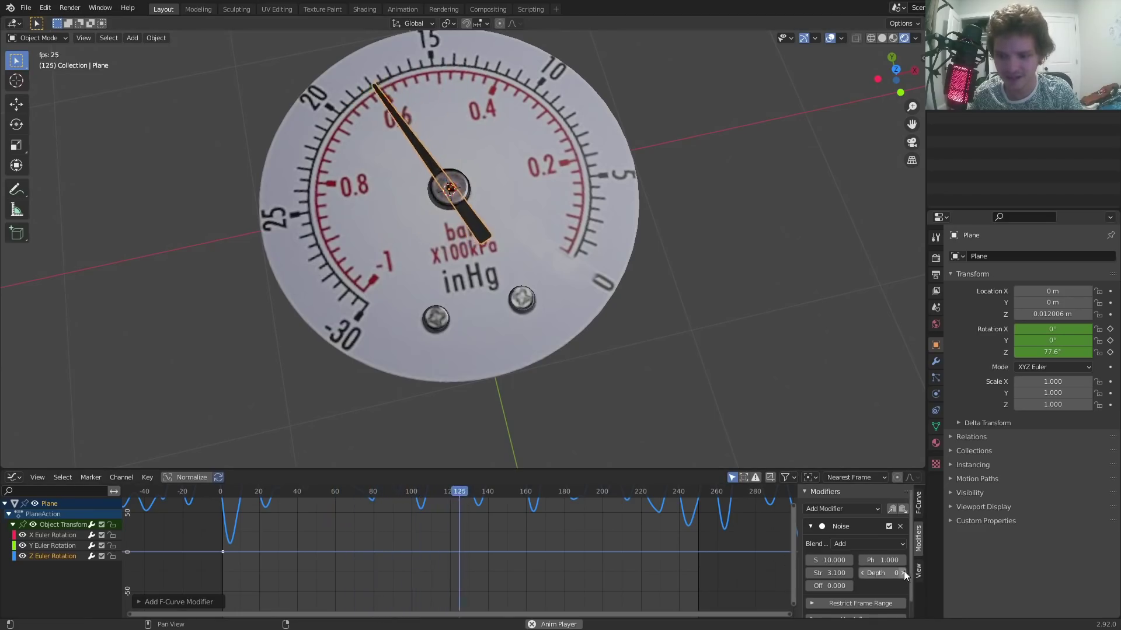
key("Home")
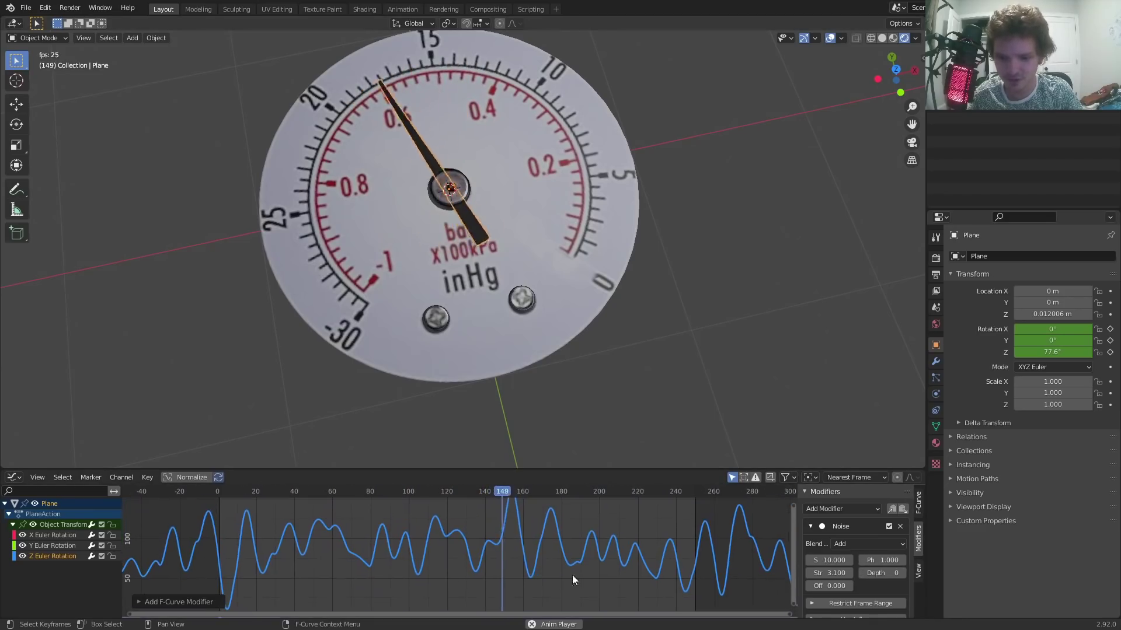
left_click(901, 573)
left_click(901, 573)
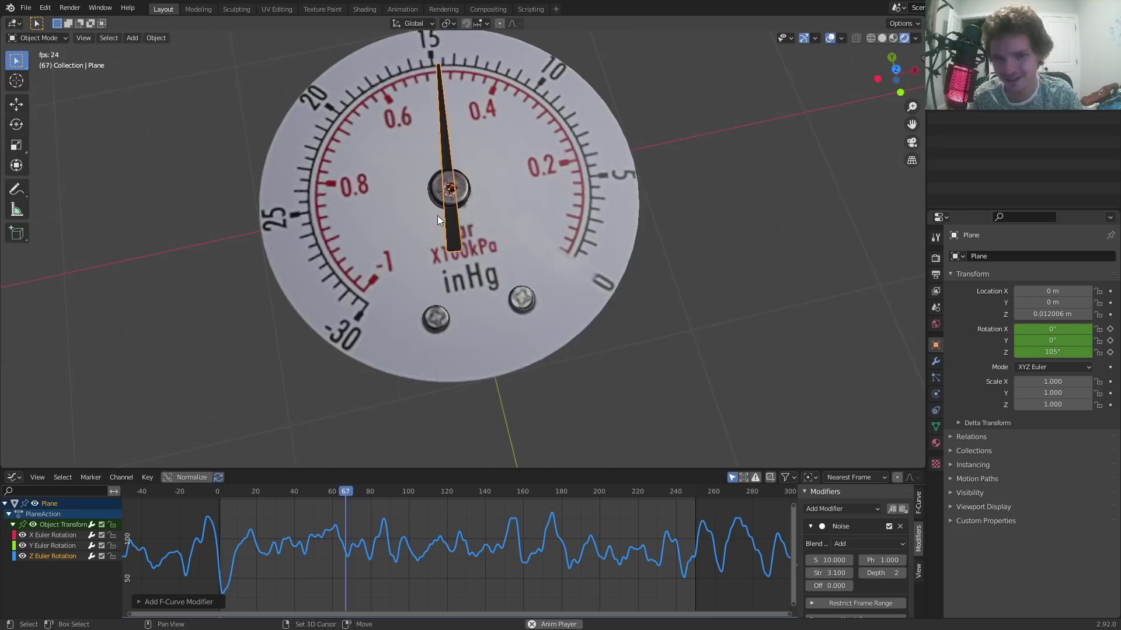
middle_click_drag(436, 215, 460, 299)
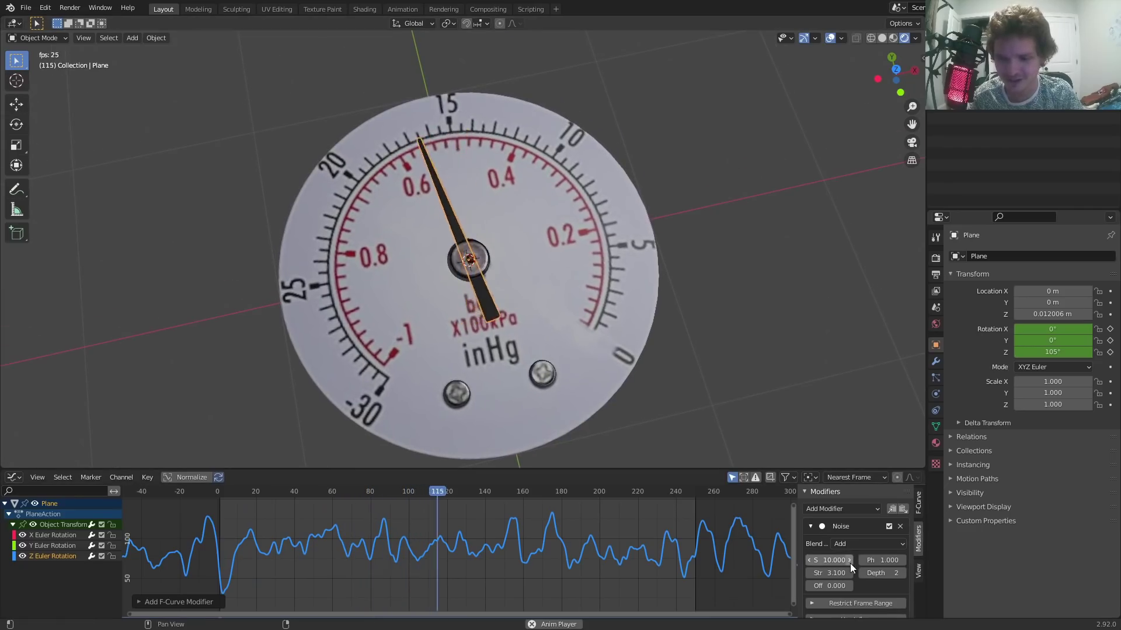
left_click_drag(868, 560, 896, 560)
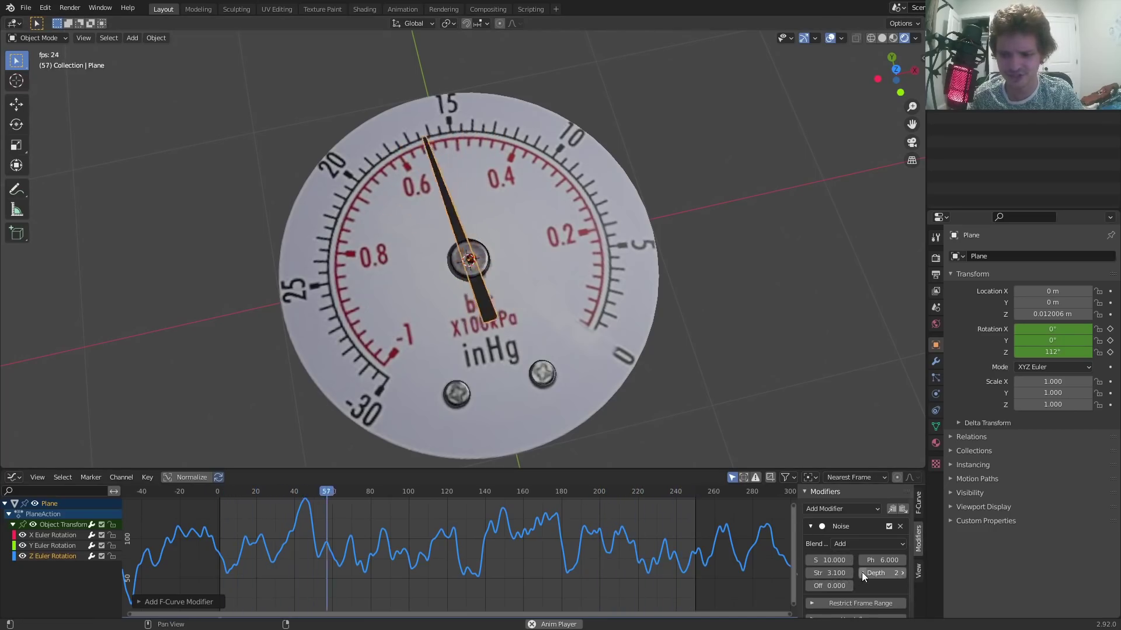
scroll(860, 567, "down", 1)
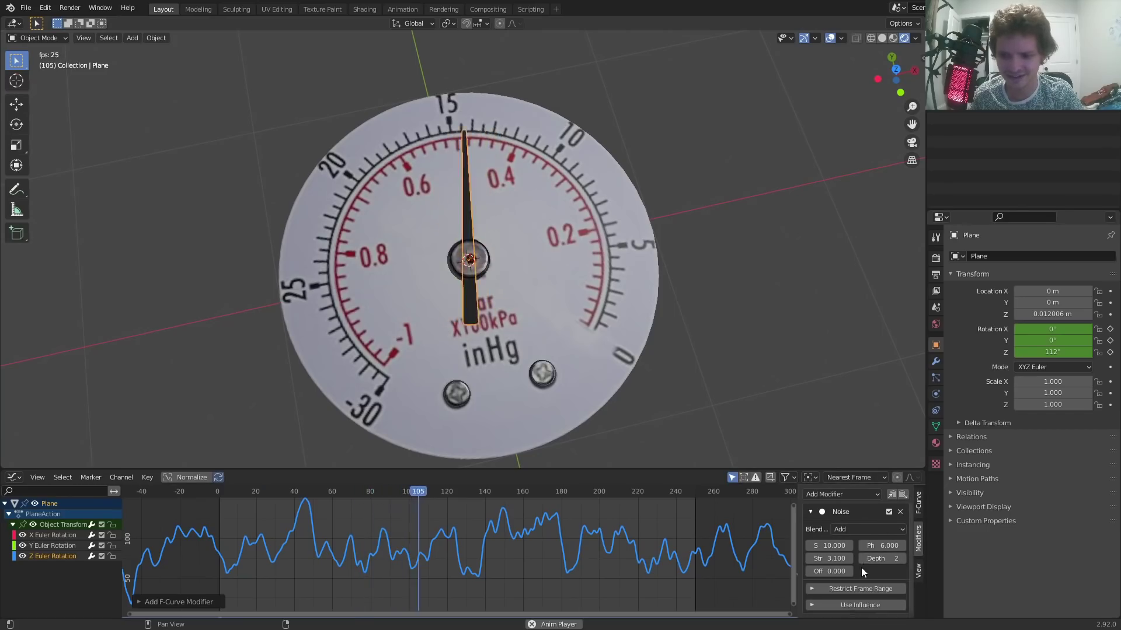
left_click(858, 607)
scroll(857, 610, "down", 1)
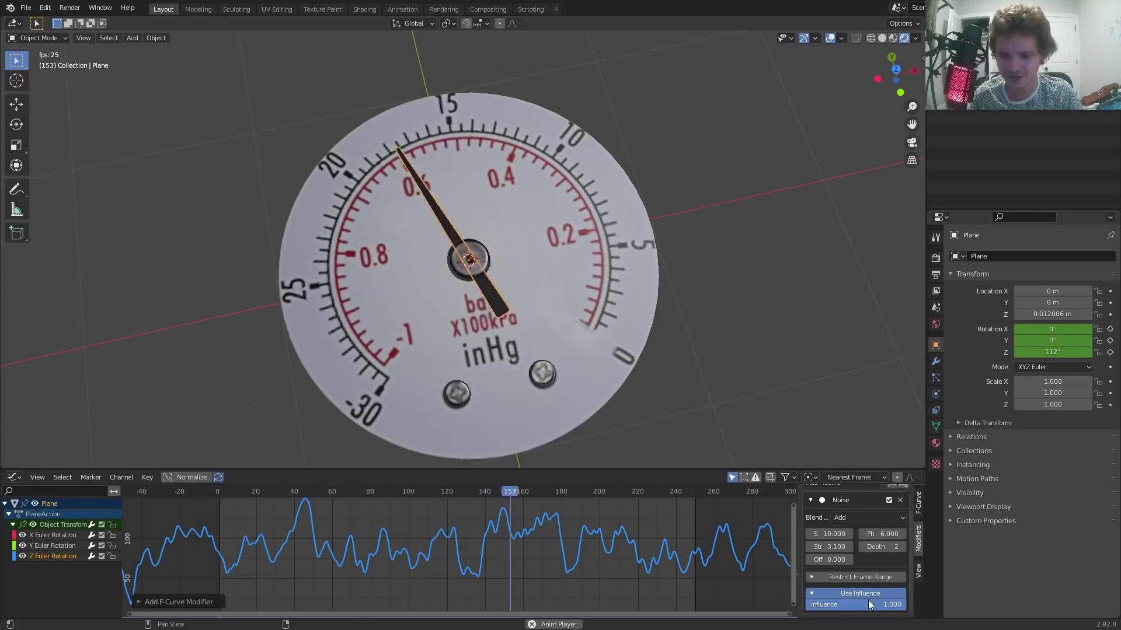
left_click_drag(868, 601, 906, 605)
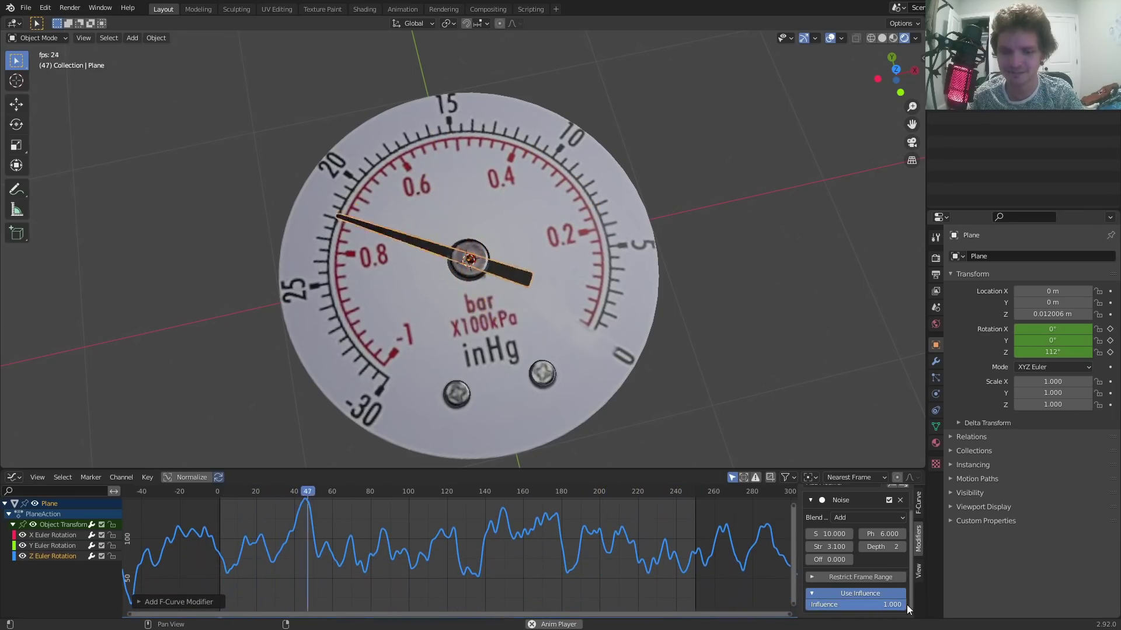
Select the gauge dial Circle and view its metermetallic material in the Shading workspace
scroll(506, 291, "down", 5)
scroll(526, 286, "up", 5)
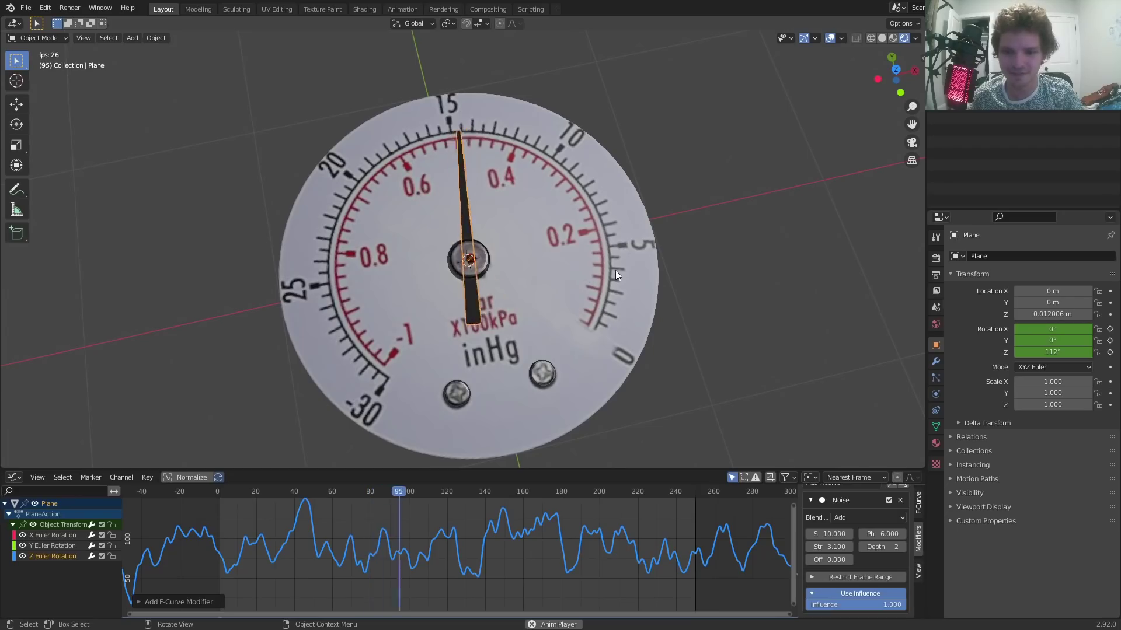
left_click(615, 271)
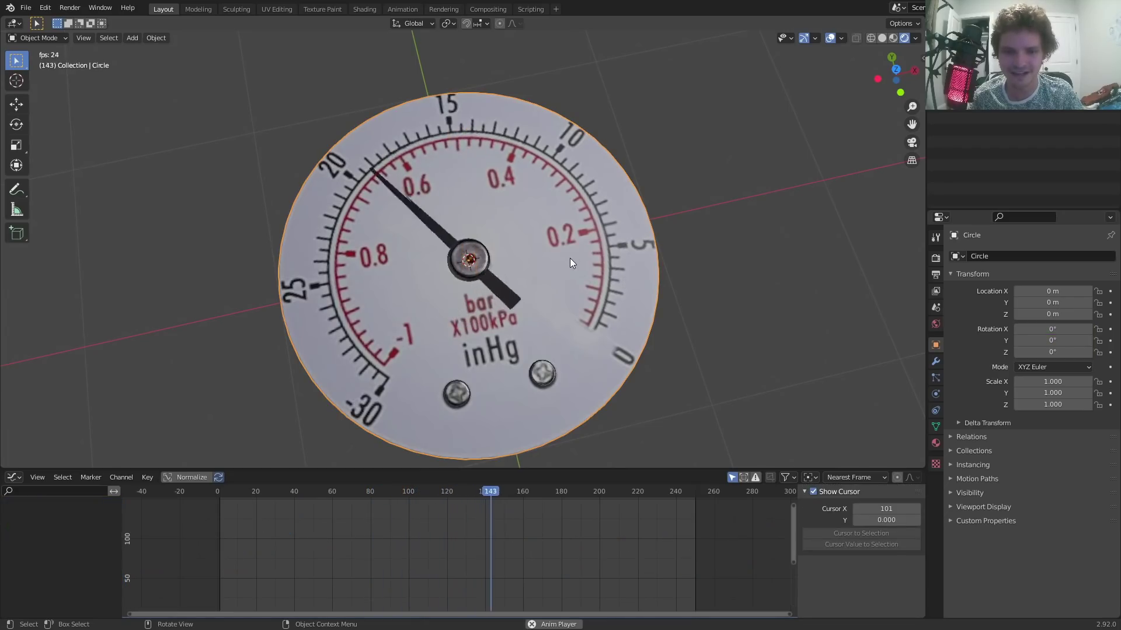
left_click(364, 9)
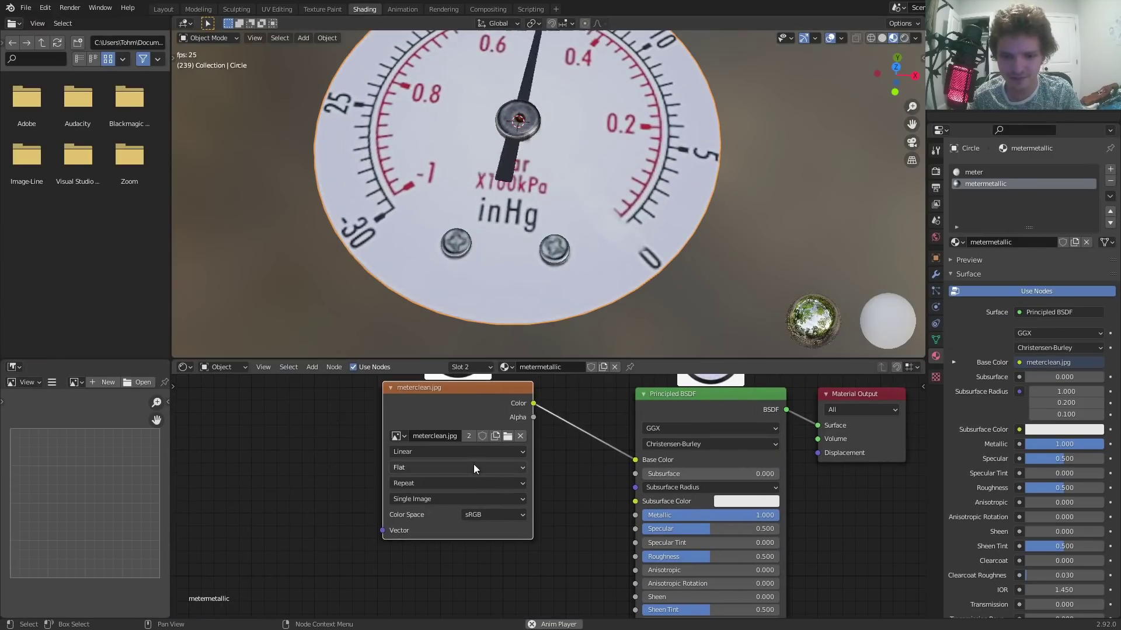
Add a Bump node to the metermetallic material, linking image Color to Height and Normal to the BSDF
key("g")
left_click(244, 450)
key("shift+a")
type("sbum")
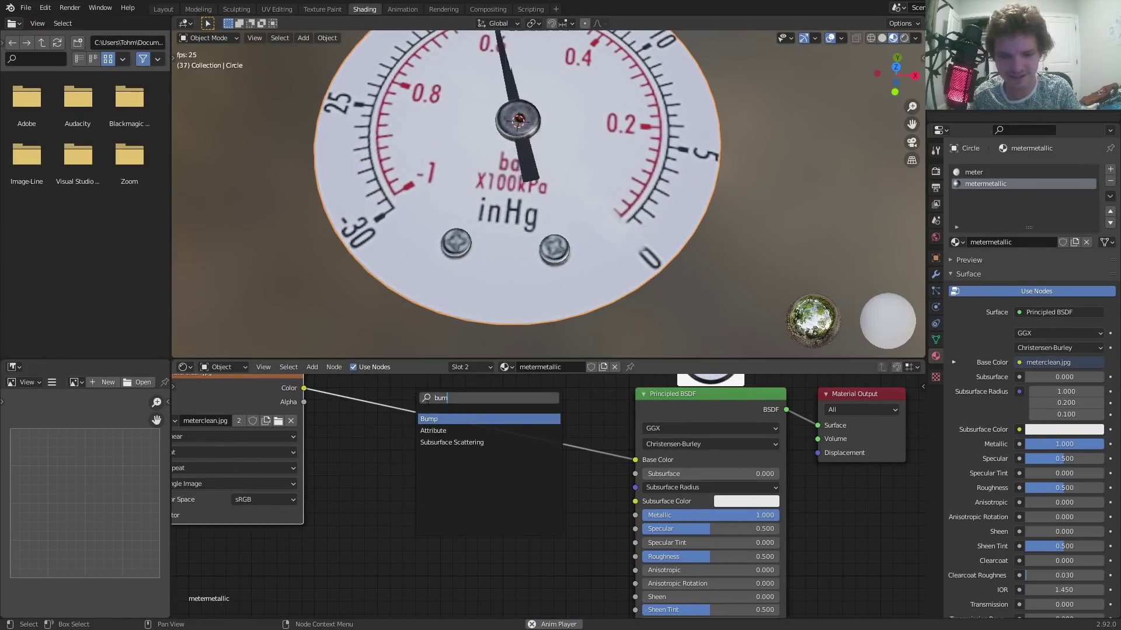
type("p")
key("Return")
left_click(397, 485)
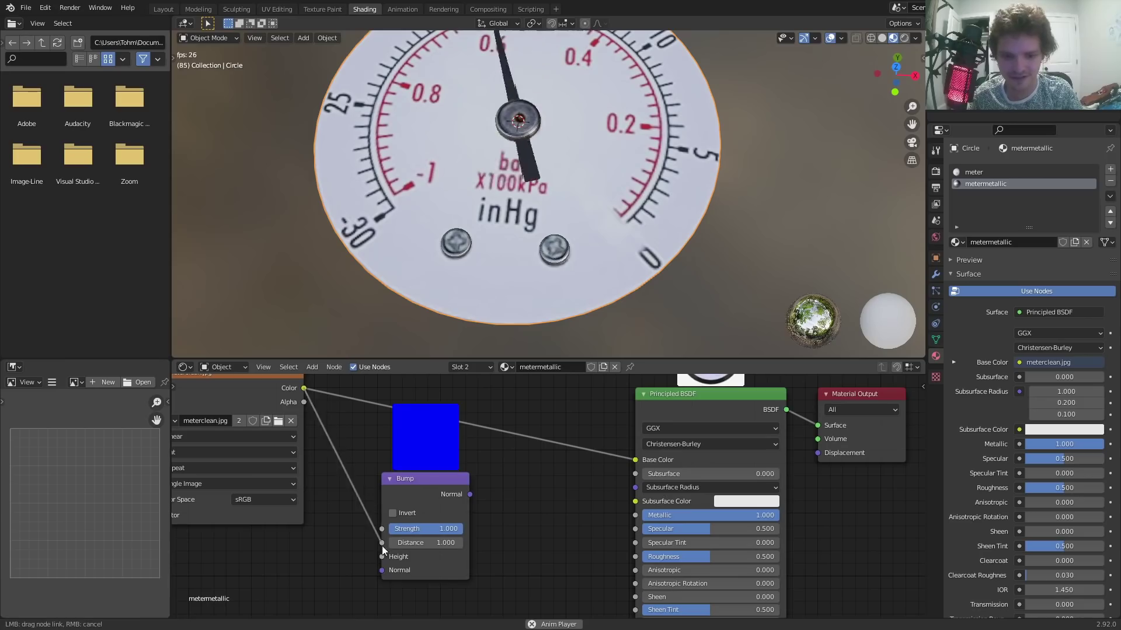
left_click_drag(381, 545, 382, 556)
left_click_drag(469, 494, 629, 554)
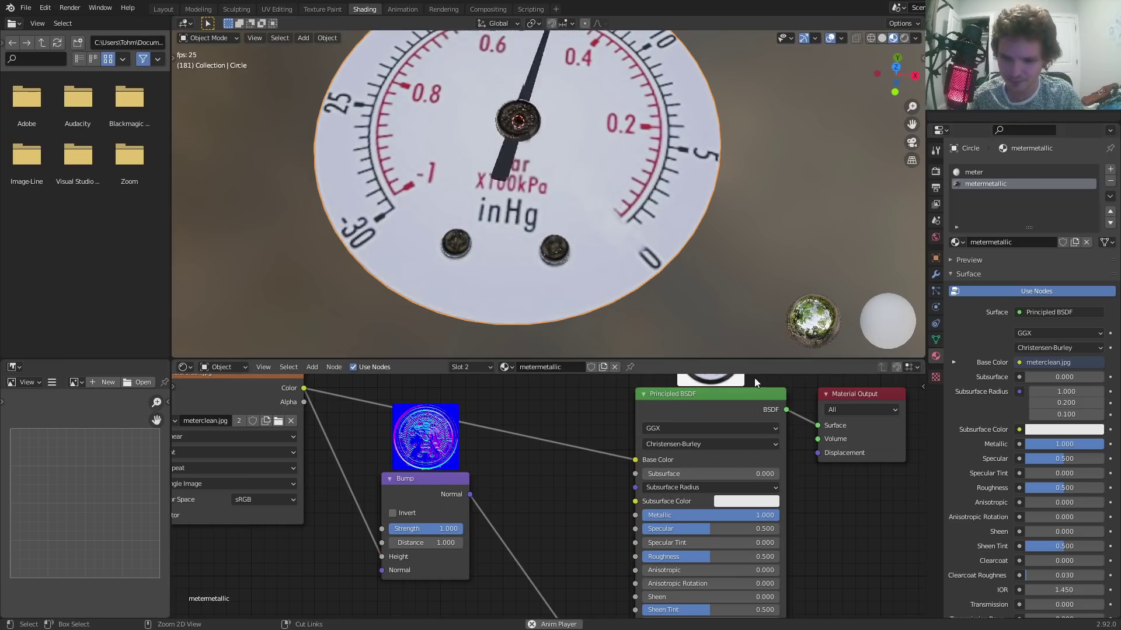
Add a Bump node to the meter material, linking image Color to Height and Normal to the BSDF
left_click(985, 170)
left_click_drag(417, 409, 186, 407)
key("shift+a")
left_click(385, 399)
type("bum")
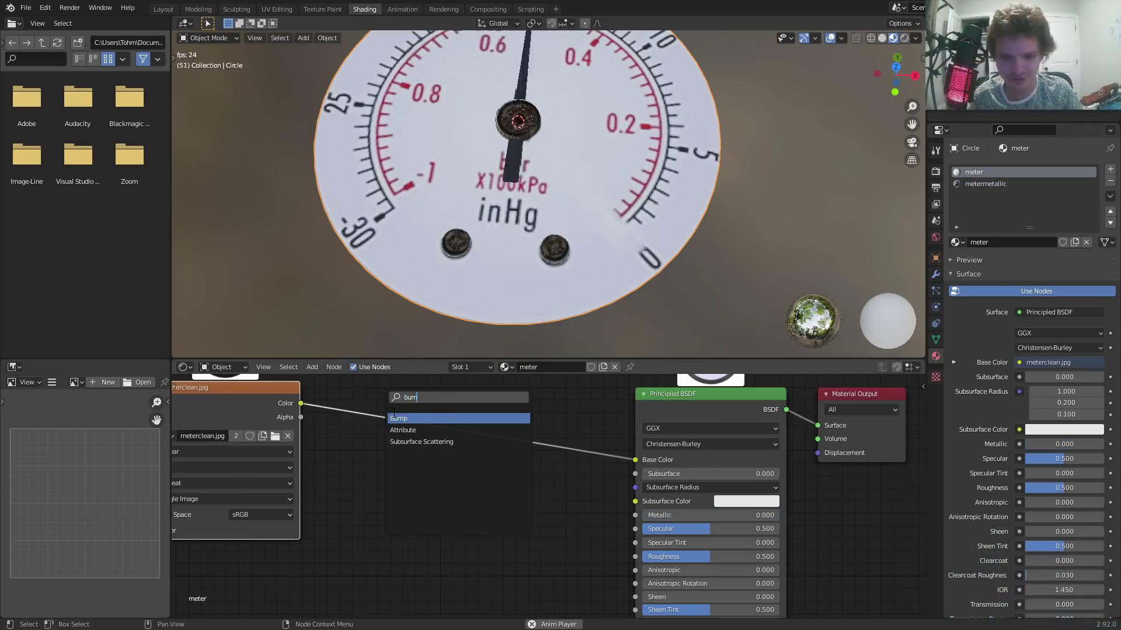
left_click(398, 418)
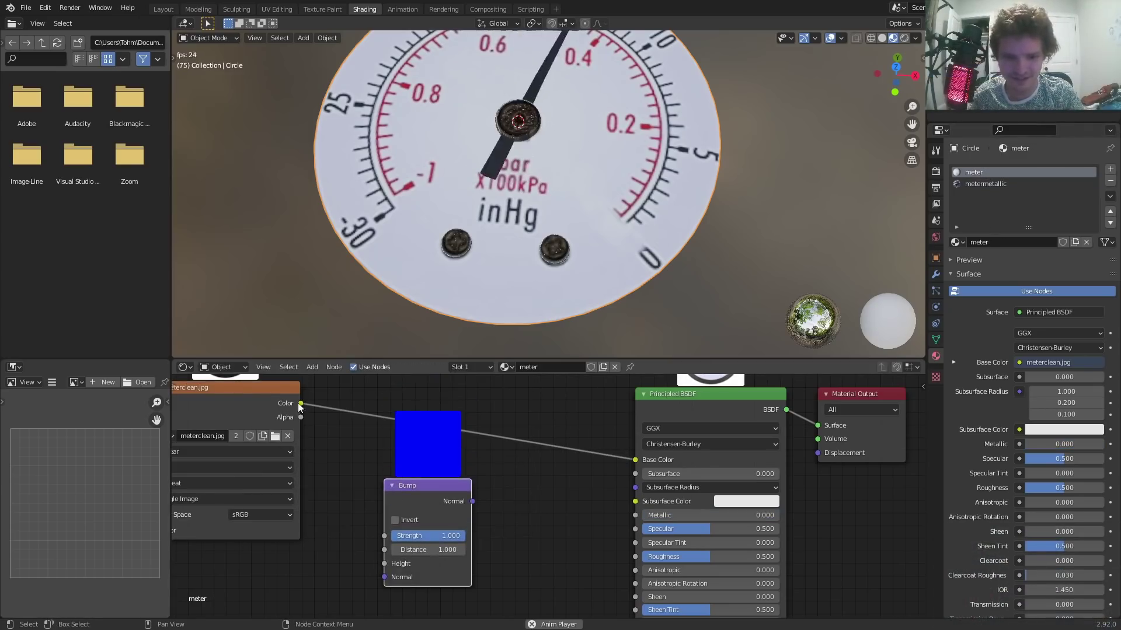
left_click_drag(301, 404, 383, 563)
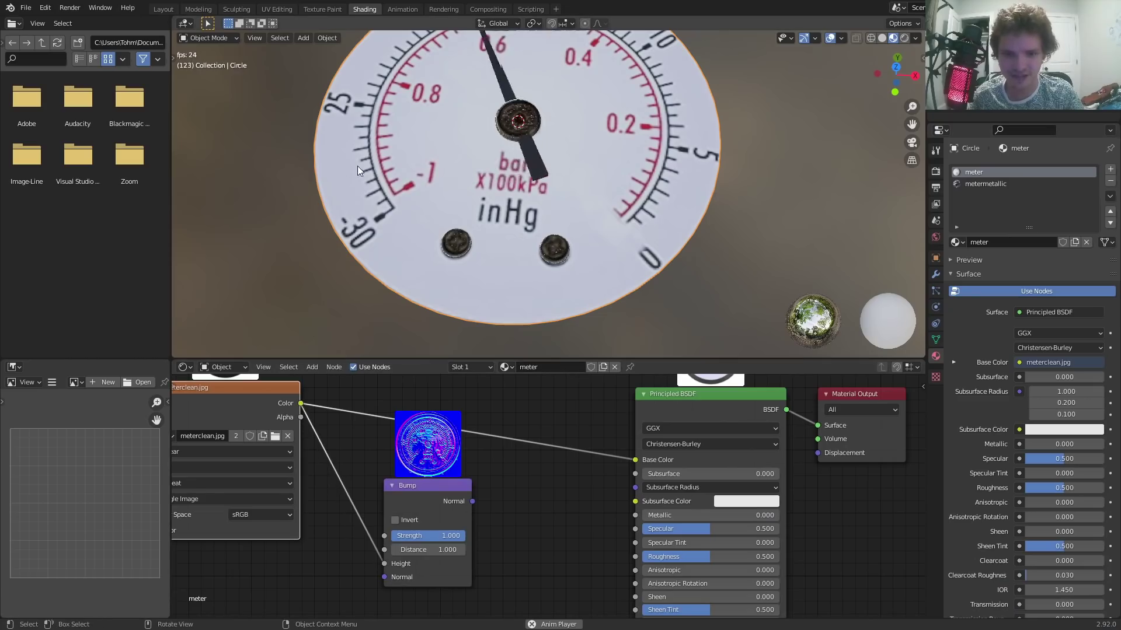
left_click_drag(472, 501, 664, 519)
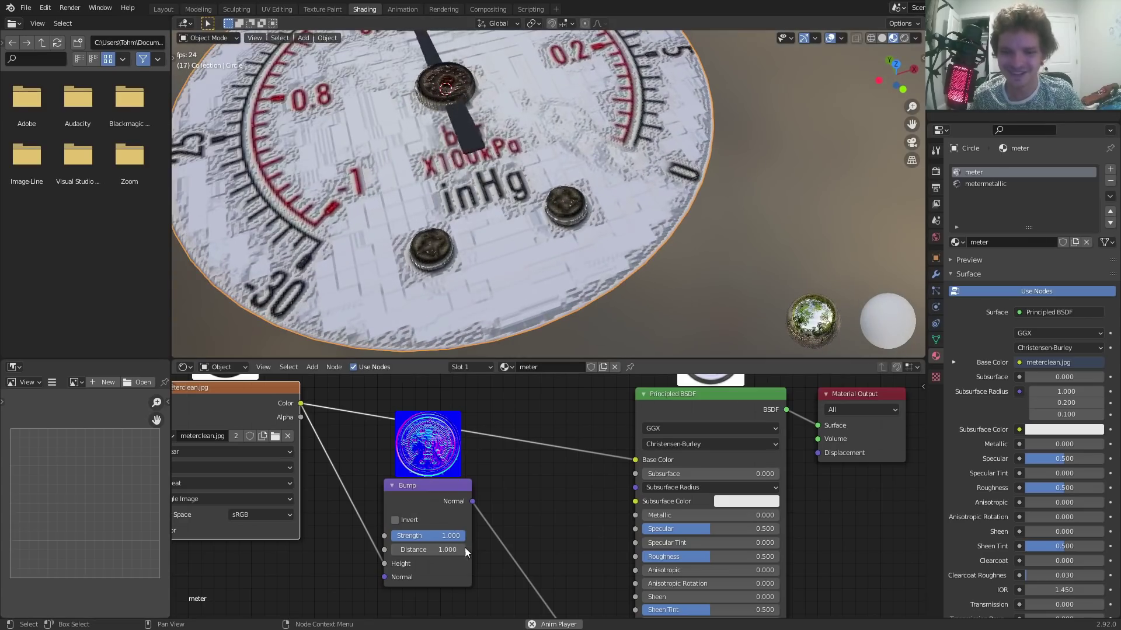
Set the meter material's Bump Distance to 0.05
middle_click_drag(467, 550, 564, 540)
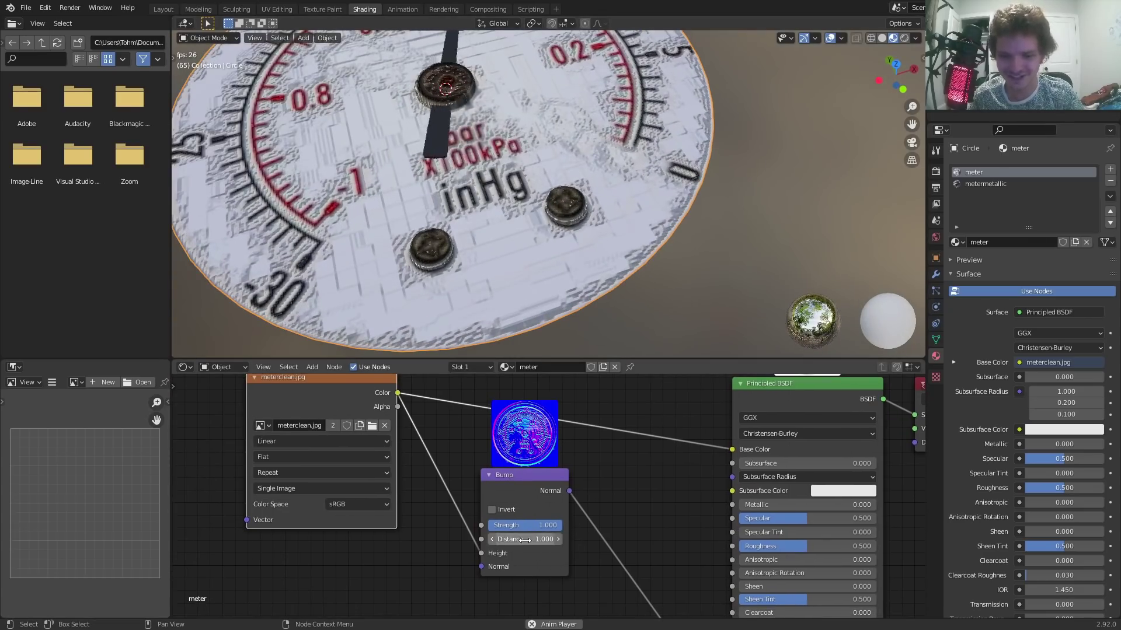
double_click(524, 538)
type(".")
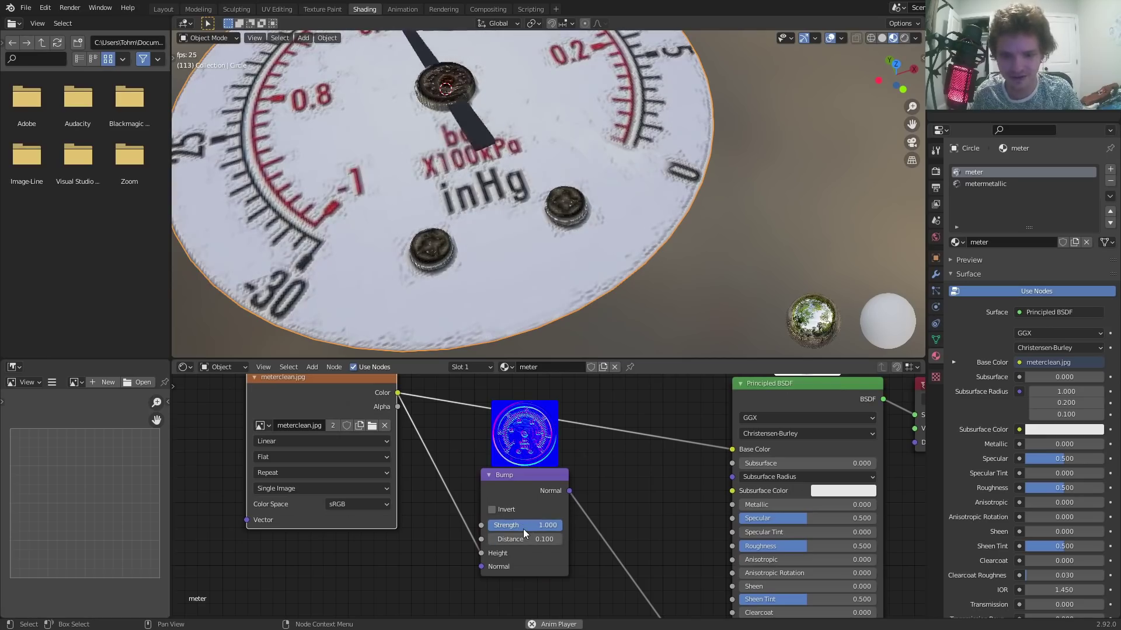
type("0.10.05")
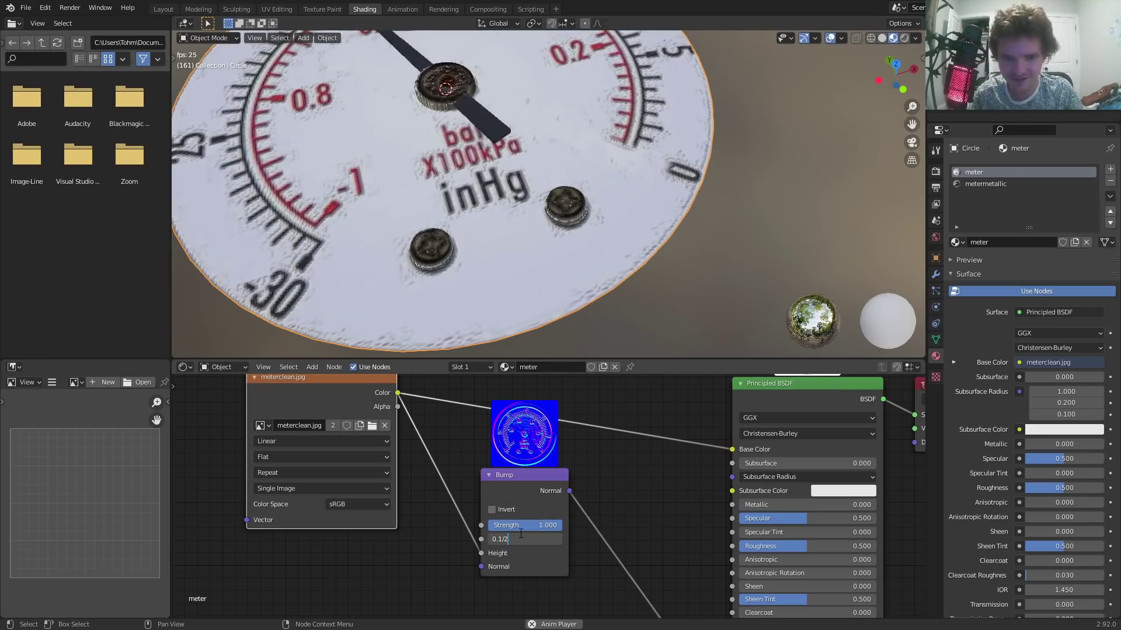
key("Return")
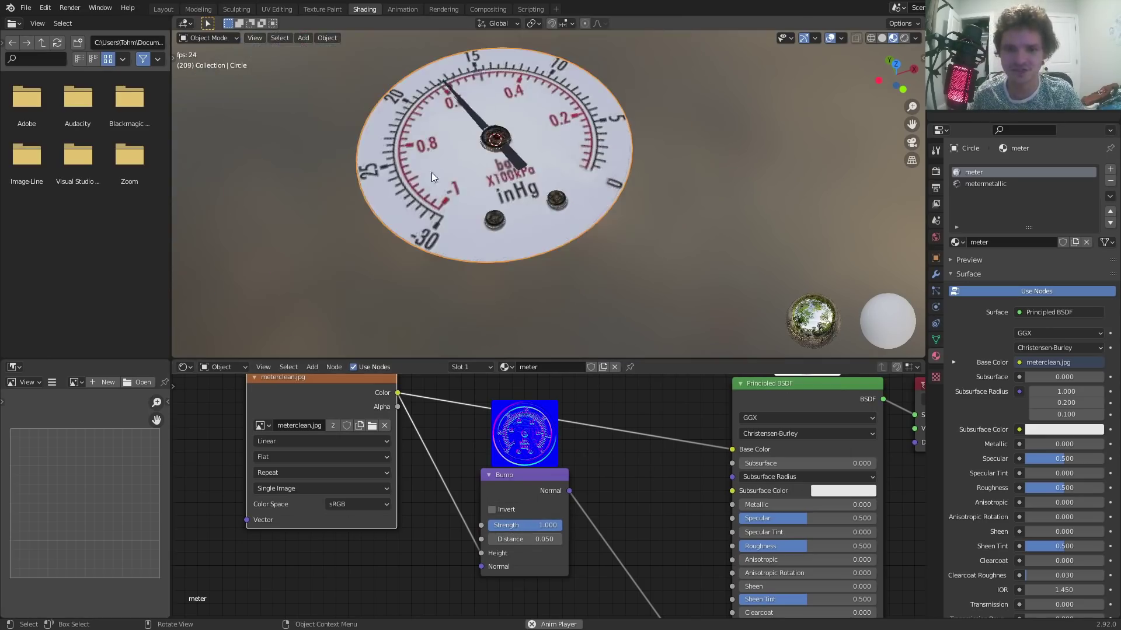
Set the metermetallic Bump Distance to 0.1 and Strength to 0.2
left_click(985, 183)
left_click(519, 532)
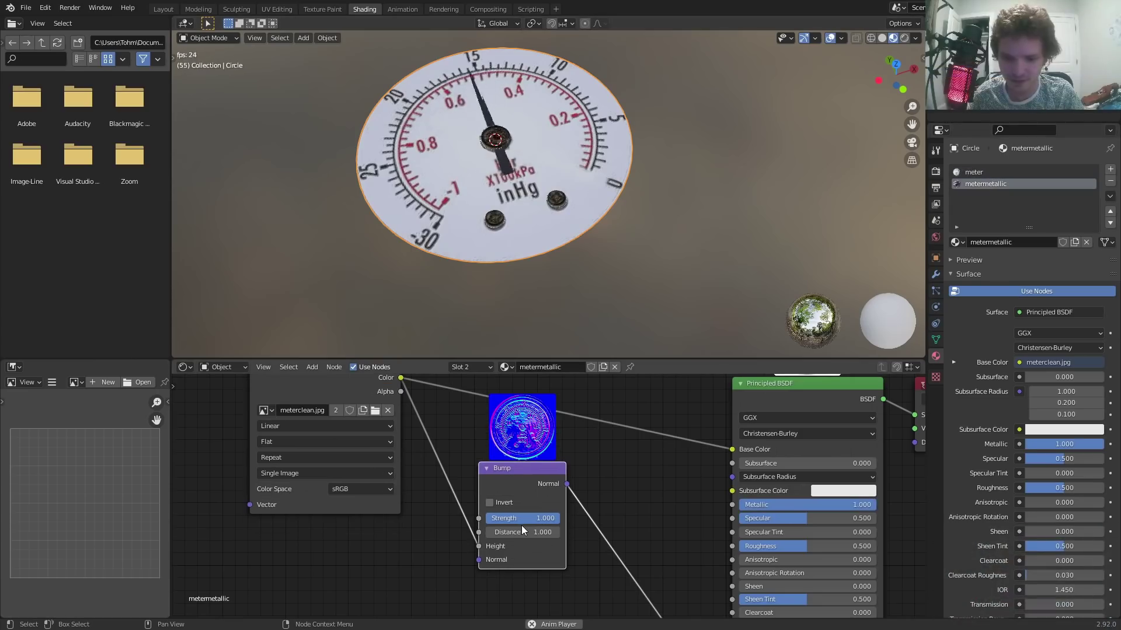
type("1.0.1")
key("Return")
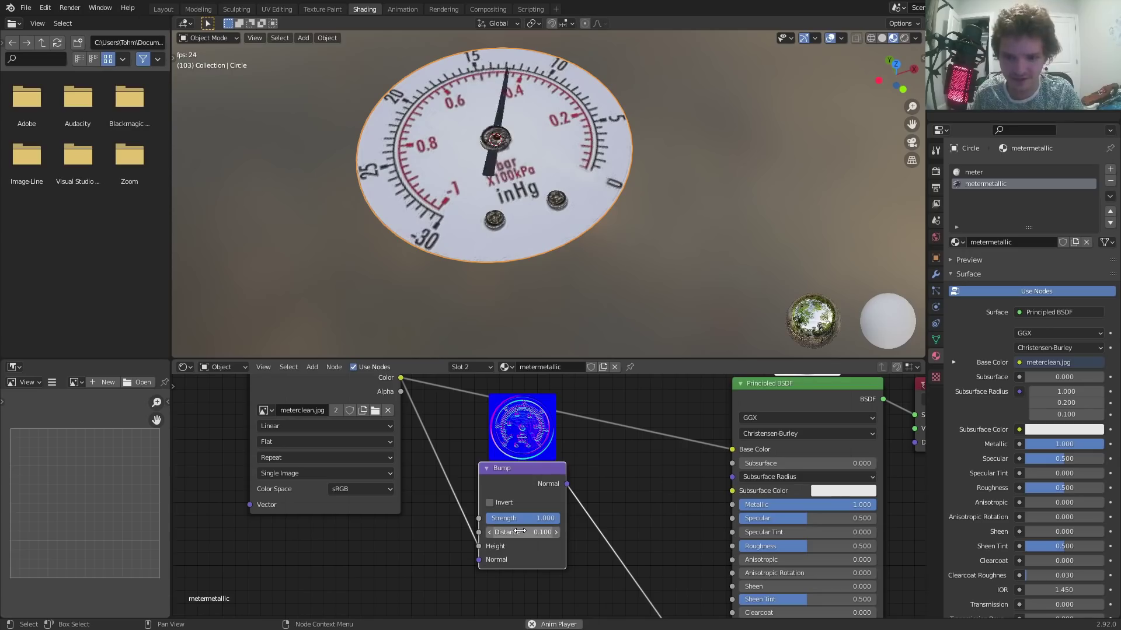
left_click(520, 519)
type("0.2")
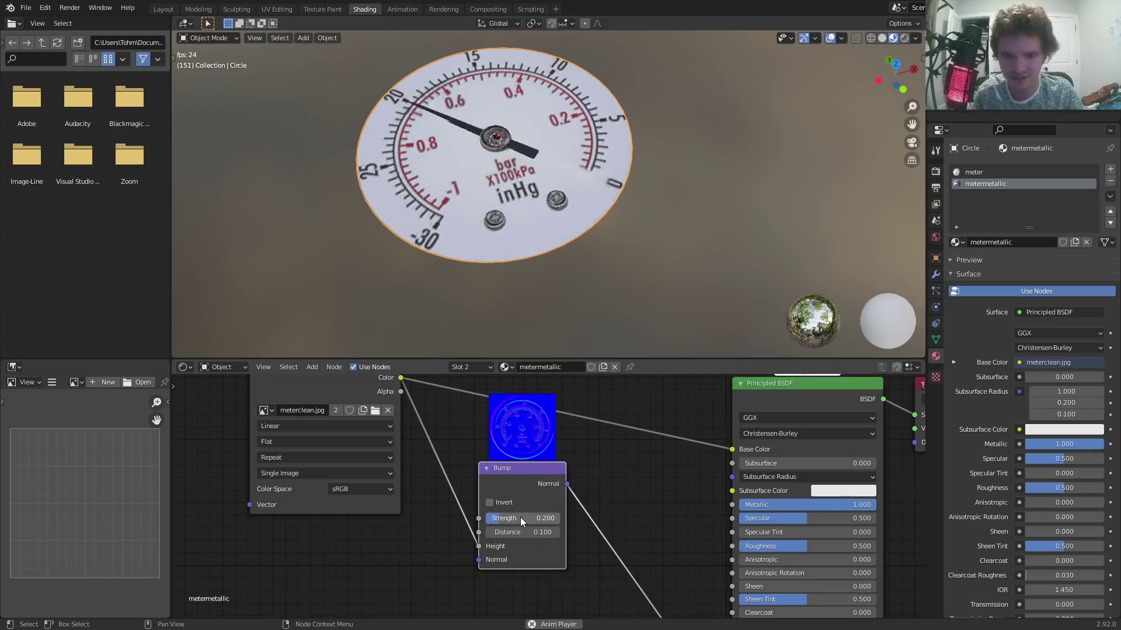
key("Return")
middle_click_drag(509, 192, 509, 162)
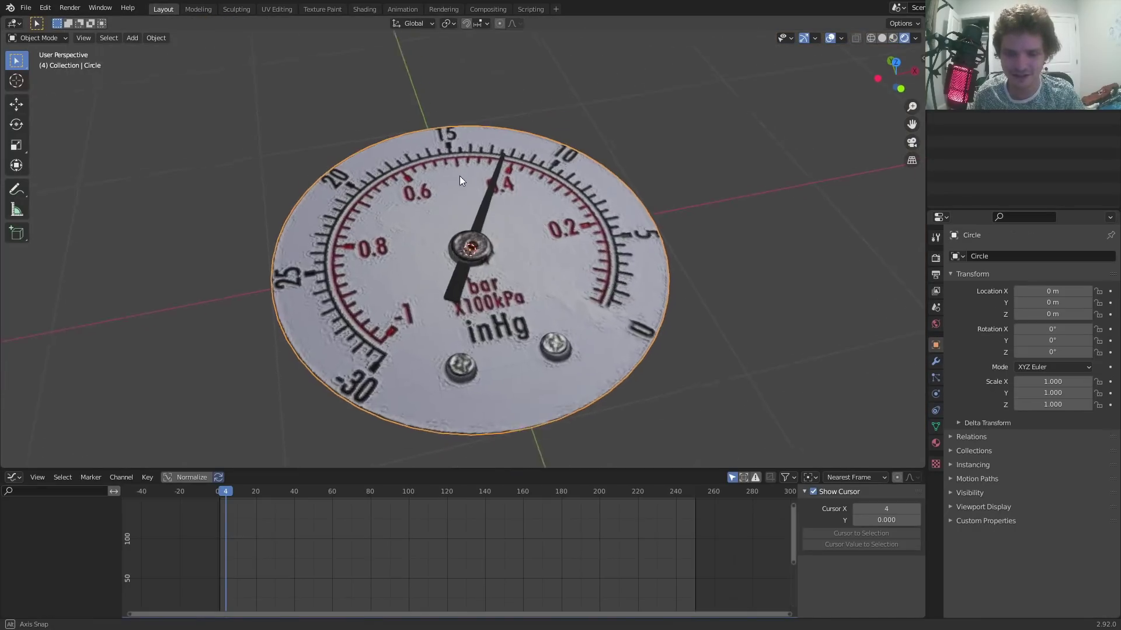
middle_click_drag(460, 180, 479, 175)
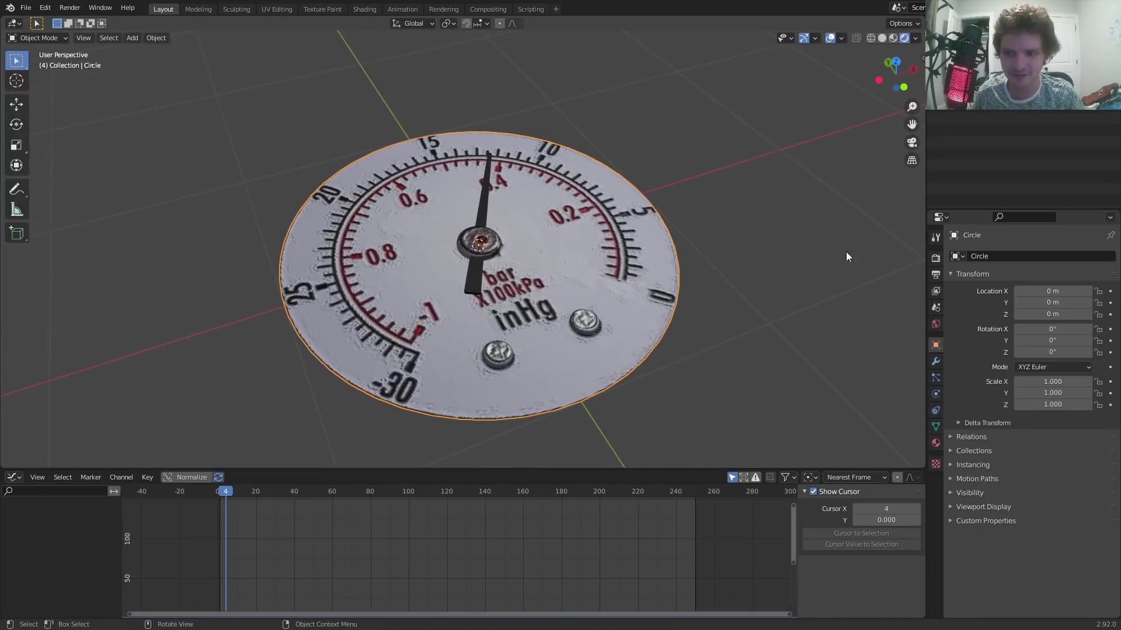
Switch the render engine to Cycles with GPU Compute as the device
left_click(936, 257)
left_click(1028, 257)
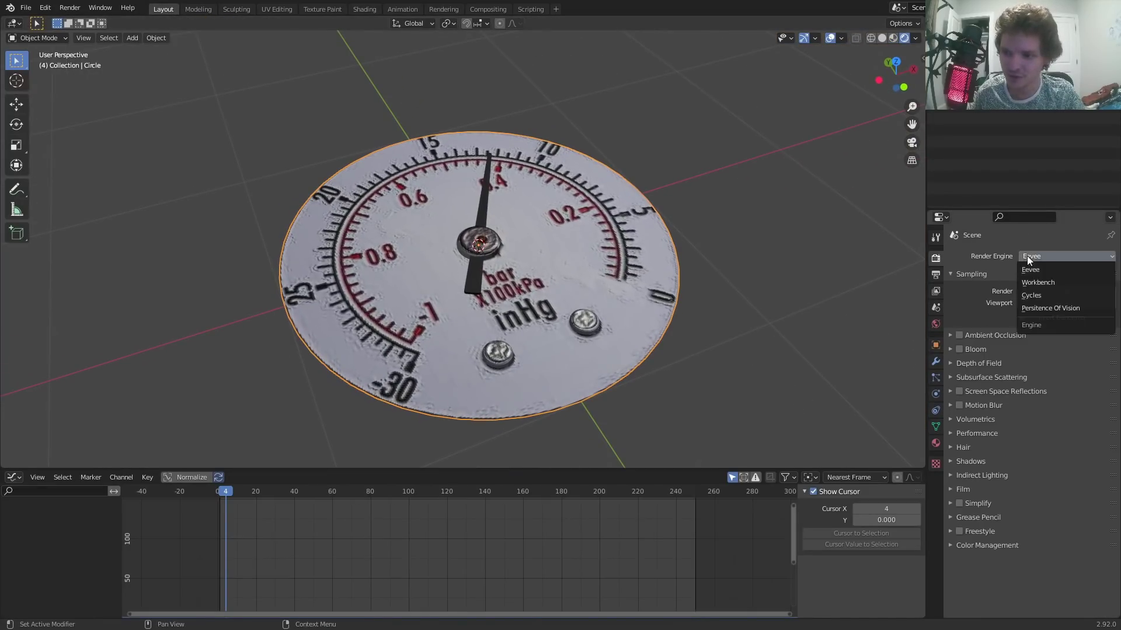
left_click(1033, 296)
left_click(1032, 285)
left_click(1034, 310)
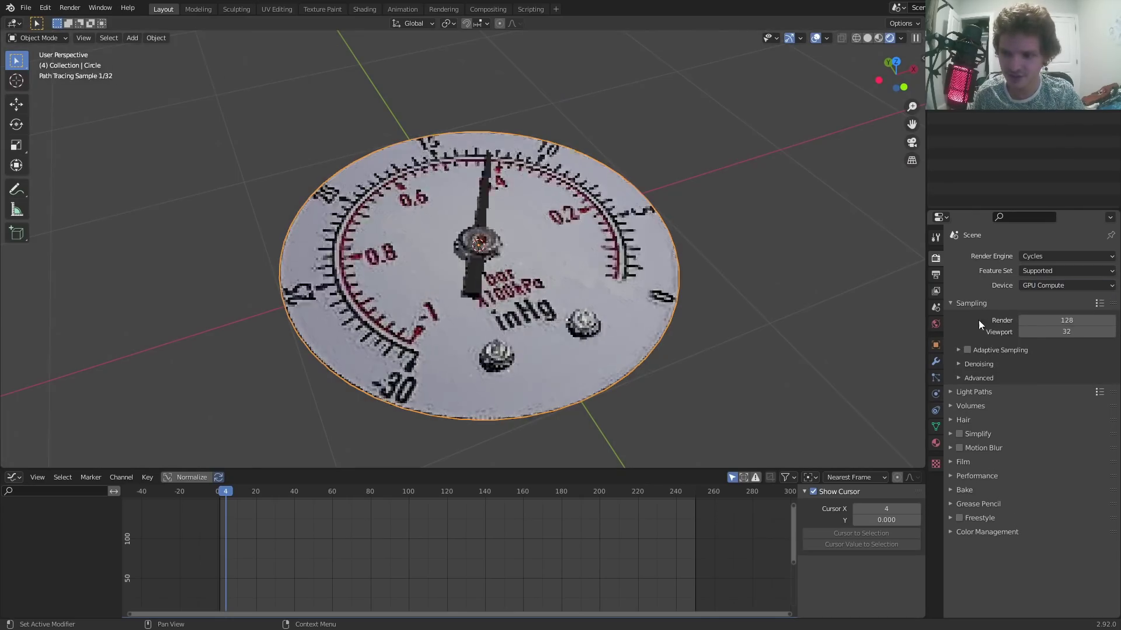
left_click(964, 462)
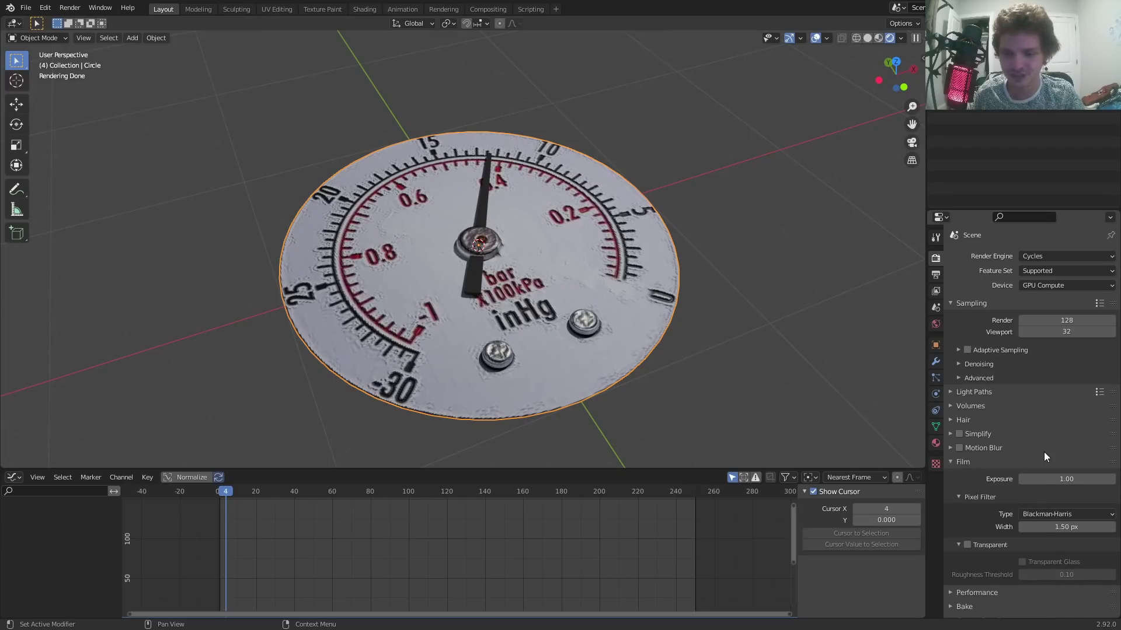
Light the world with an Environment Texture loading peppermint_powerplant_2k.hdr
left_click(934, 324)
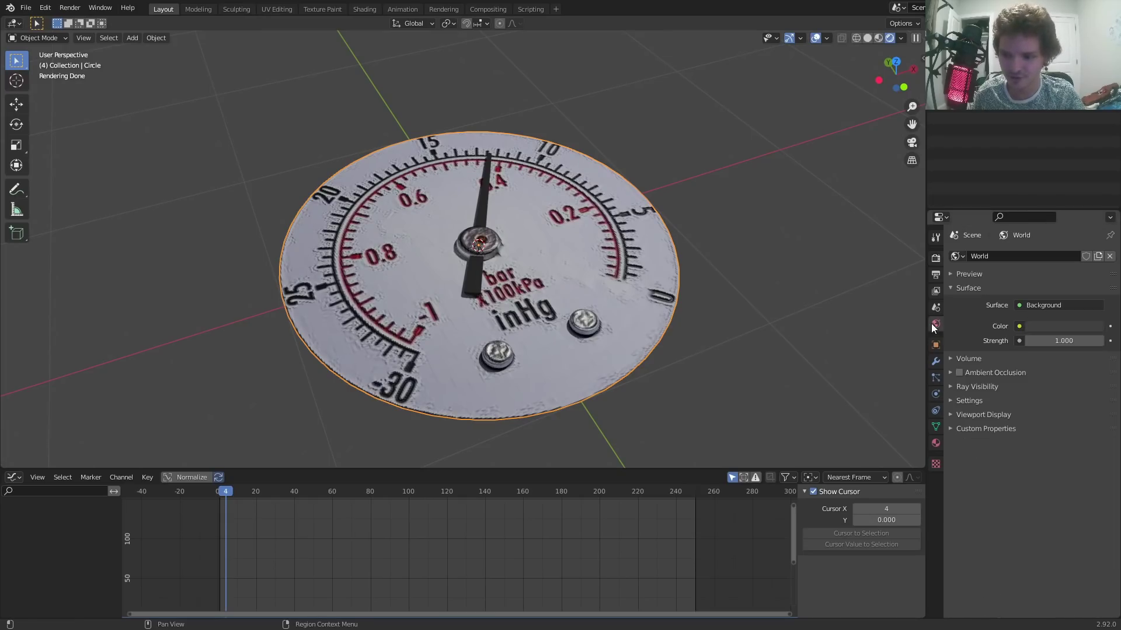
left_click(1019, 327)
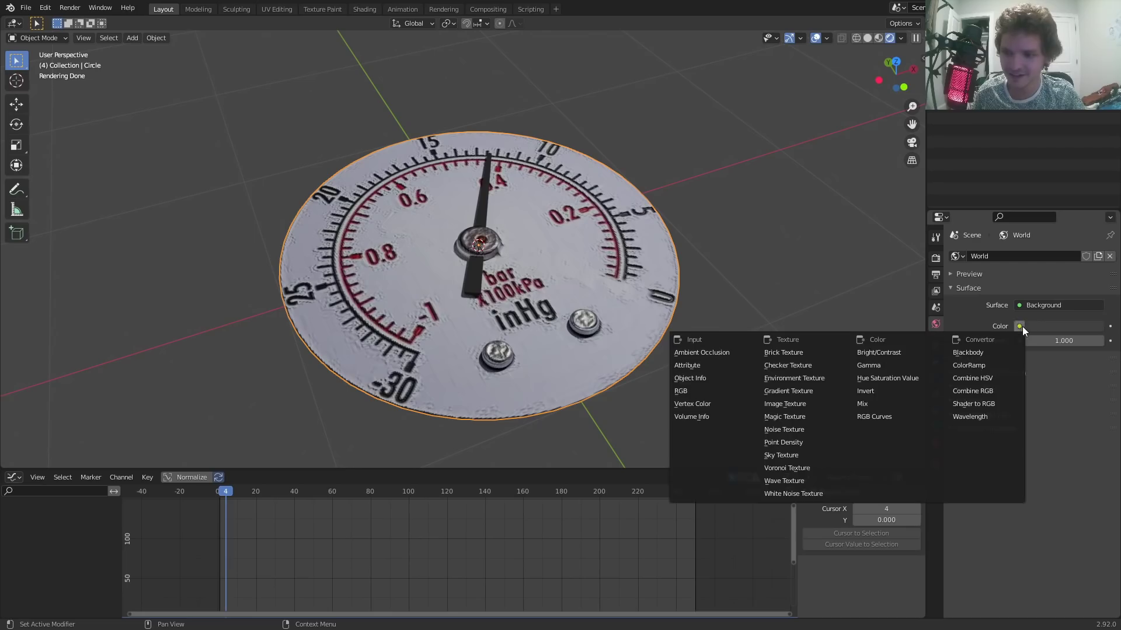
left_click(793, 379)
left_click(1072, 343)
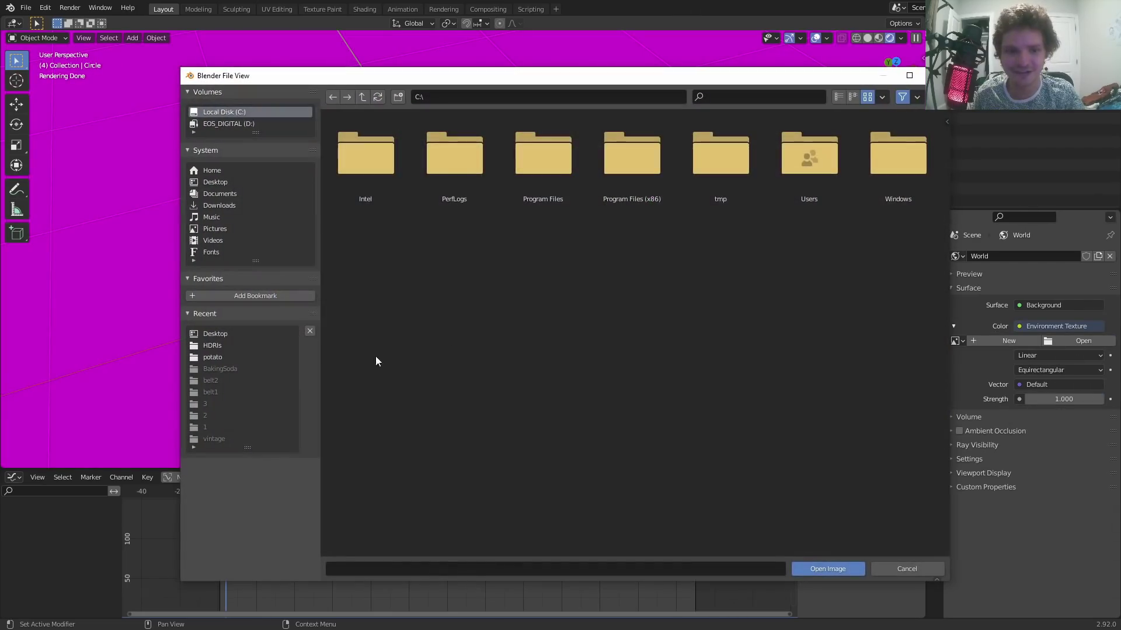
left_click(214, 345)
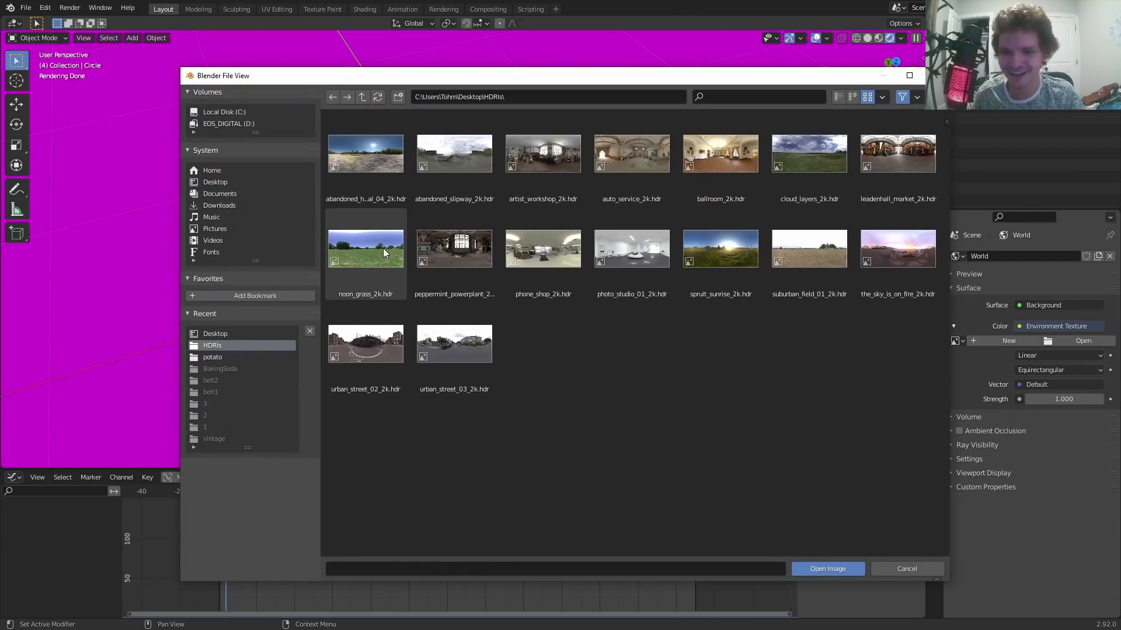
double_click(430, 244)
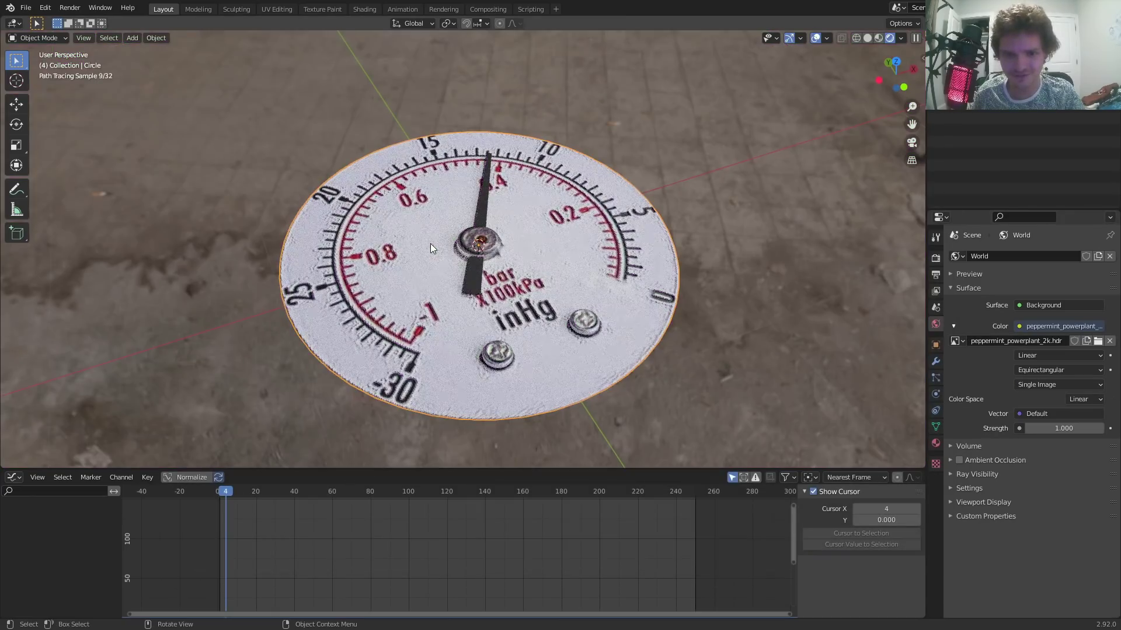
Enable Film > Transparent so the background is hidden behind the dial
left_click(935, 259)
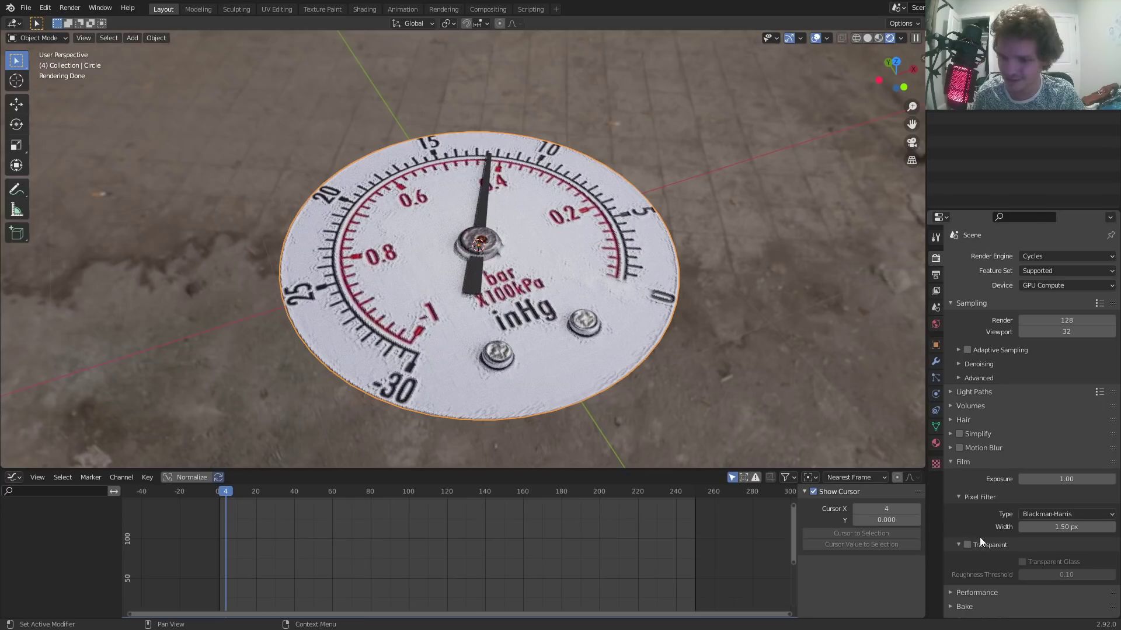
scroll(979, 540, "down", 2)
left_click(973, 427)
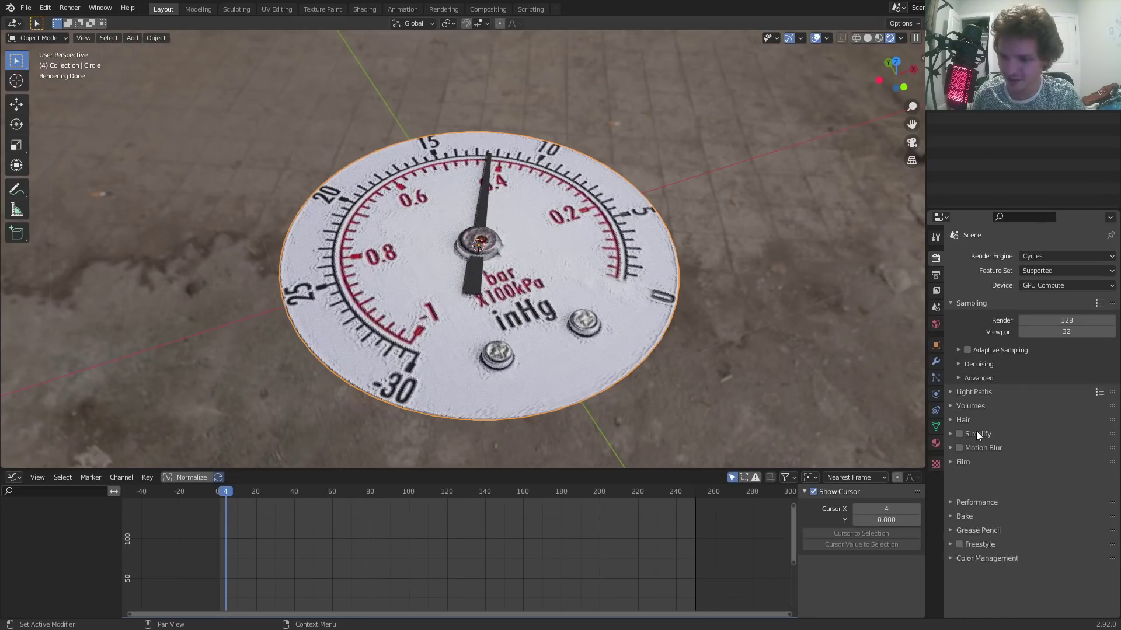
left_click(962, 462)
left_click(967, 544)
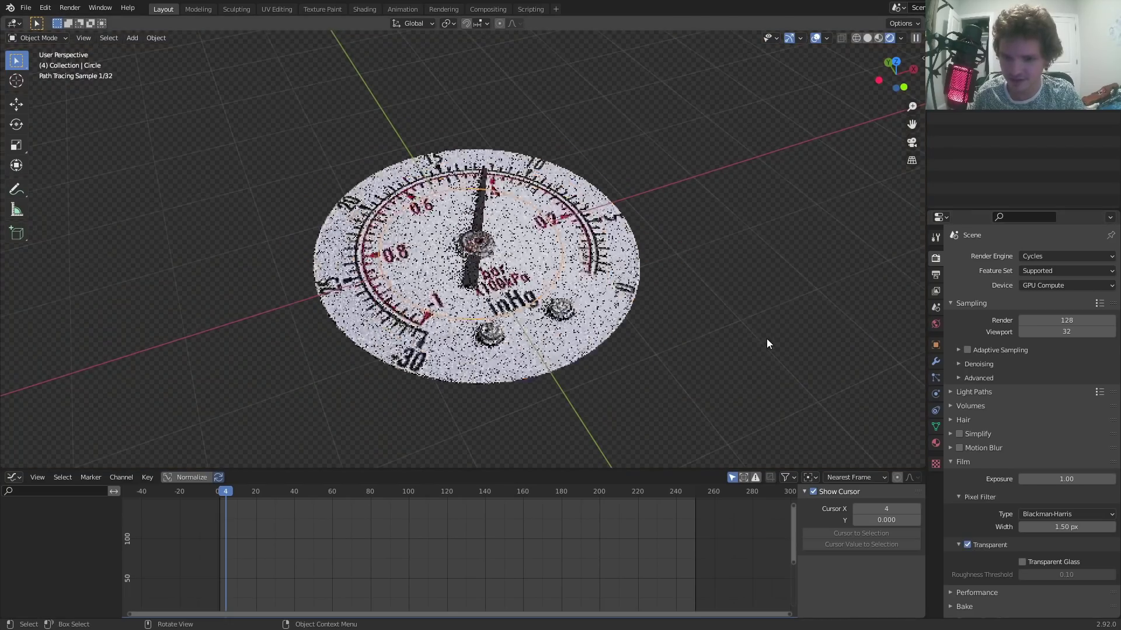
middle_click_drag(456, 245, 443, 275)
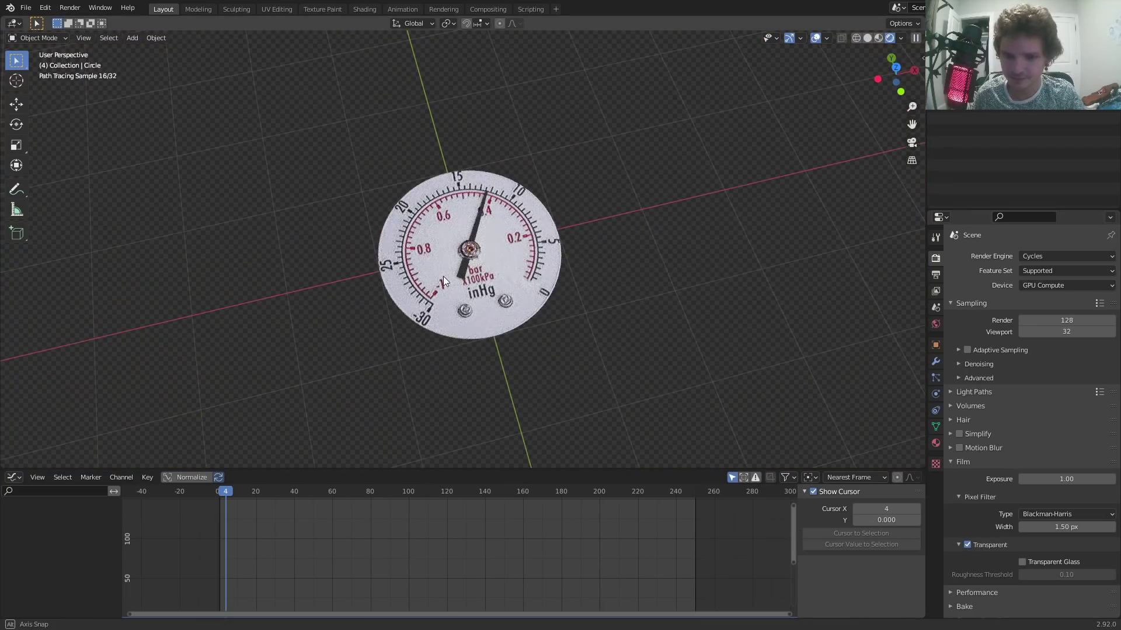
Select the gauge disc and tilt the view, undoing an accidental vertical move of the disc
scroll(521, 254, "up", 4)
left_click(534, 261)
middle_click_drag(534, 265, 548, 229)
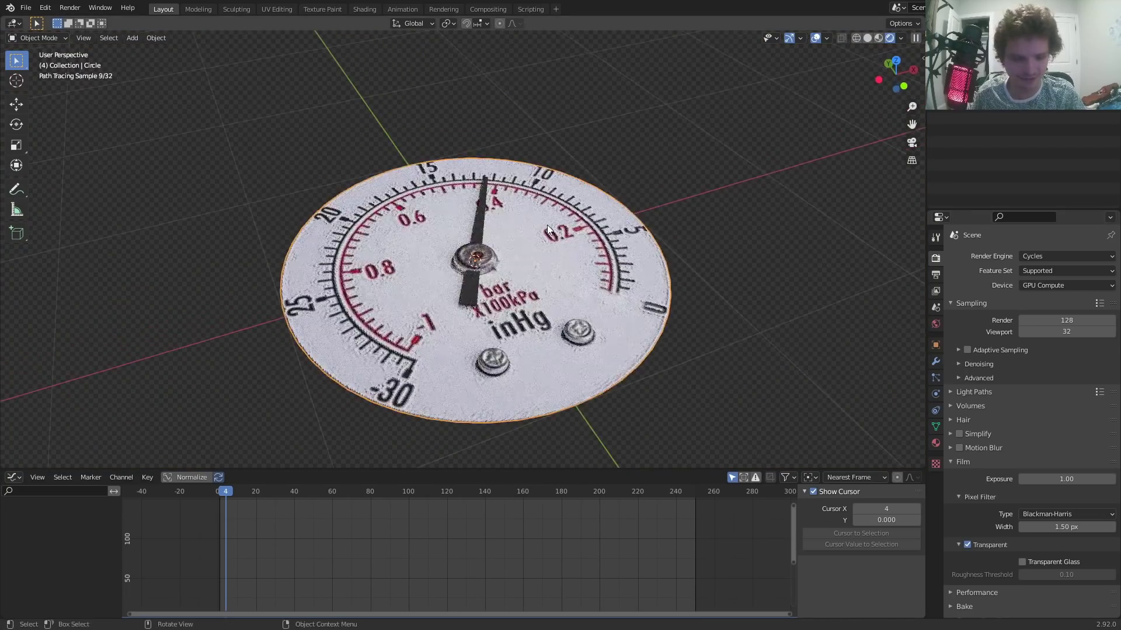
key("g")
key("z")
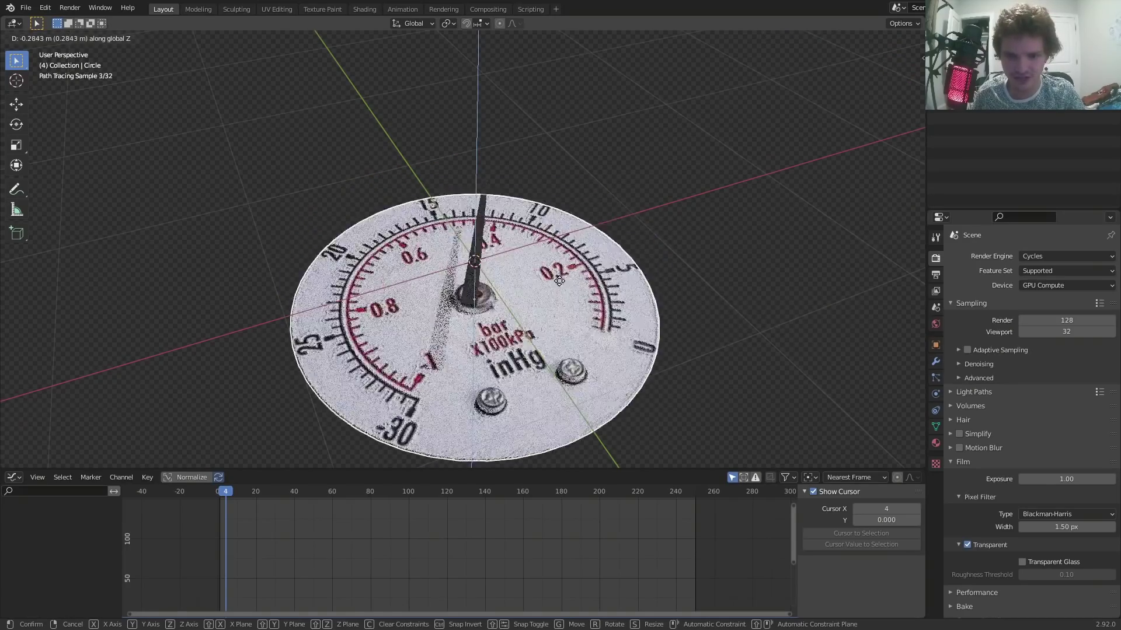
left_click(560, 267)
key("ctrl+z")
key("ctrl+z")
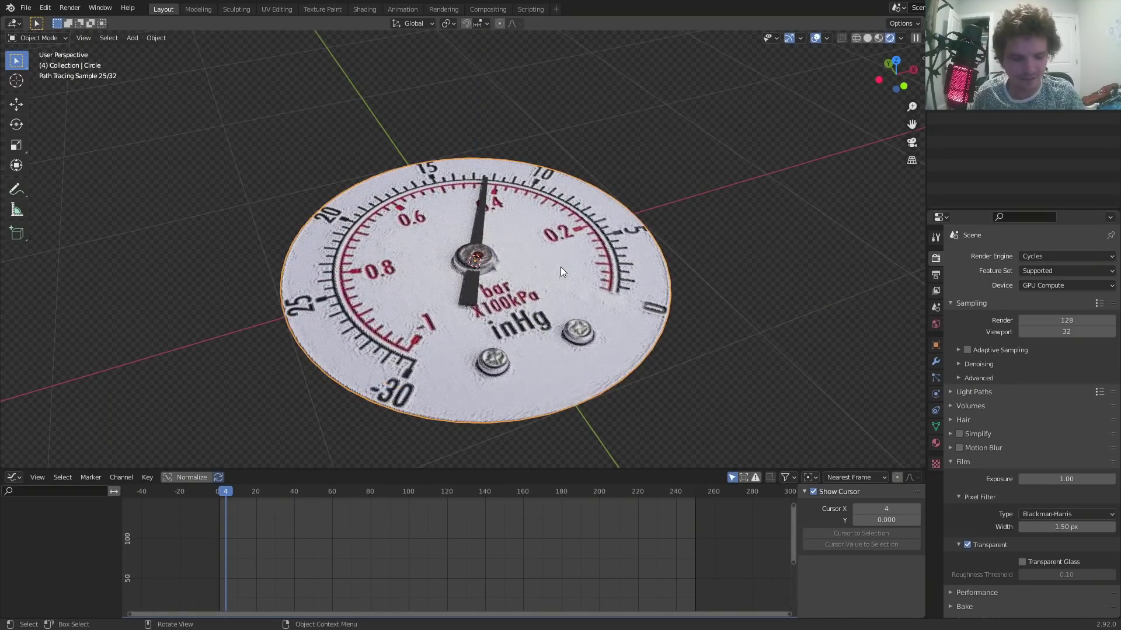
In edge mode, select the dial's outer rim loop and copy it 1 m up along Z
key("Tab")
key("2")
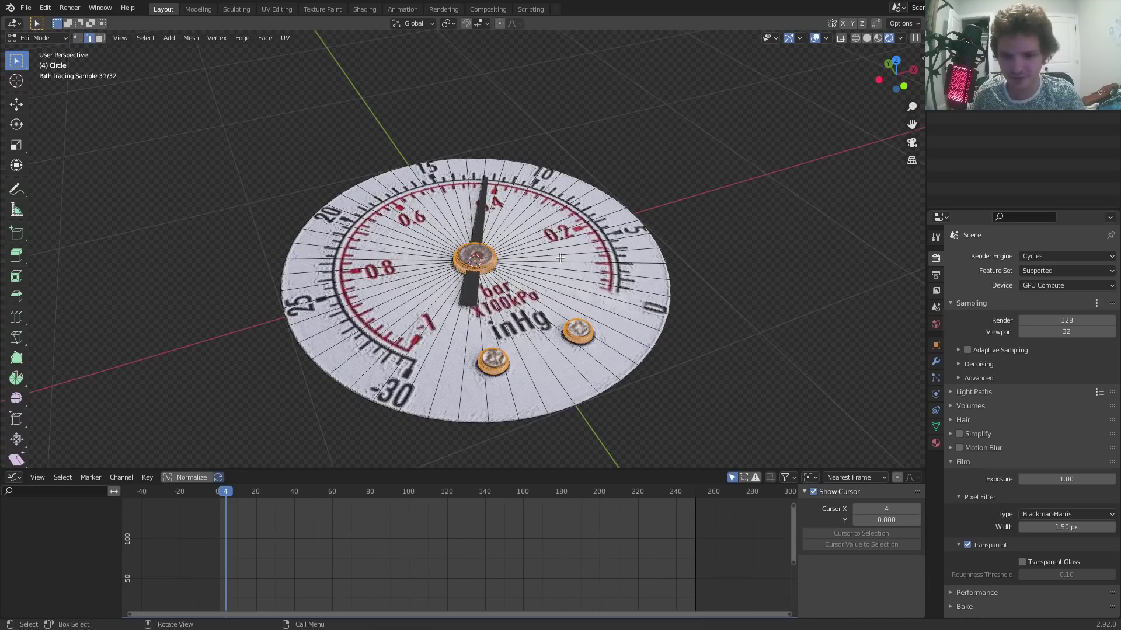
scroll(560, 257, "up", 2)
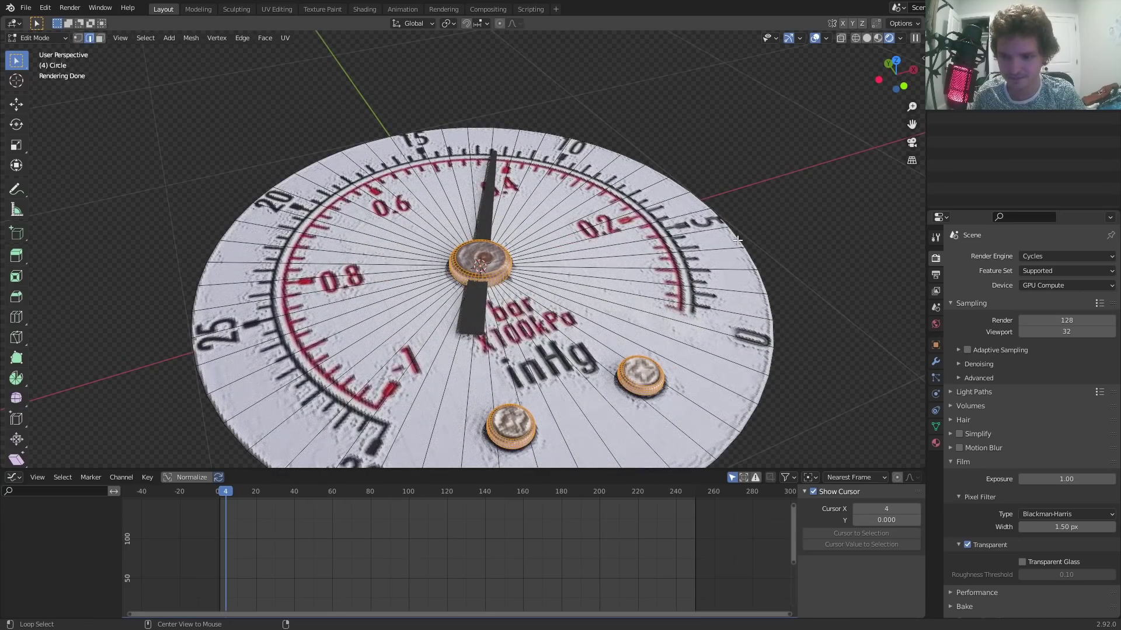
left_click(738, 241, "alt")
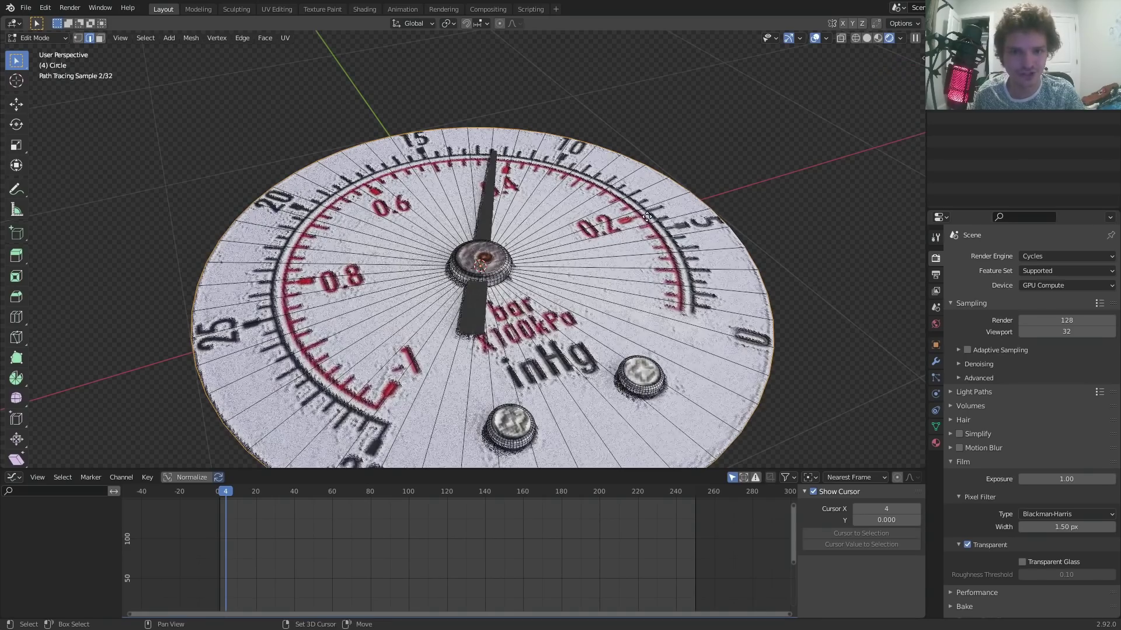
key("e")
key("z")
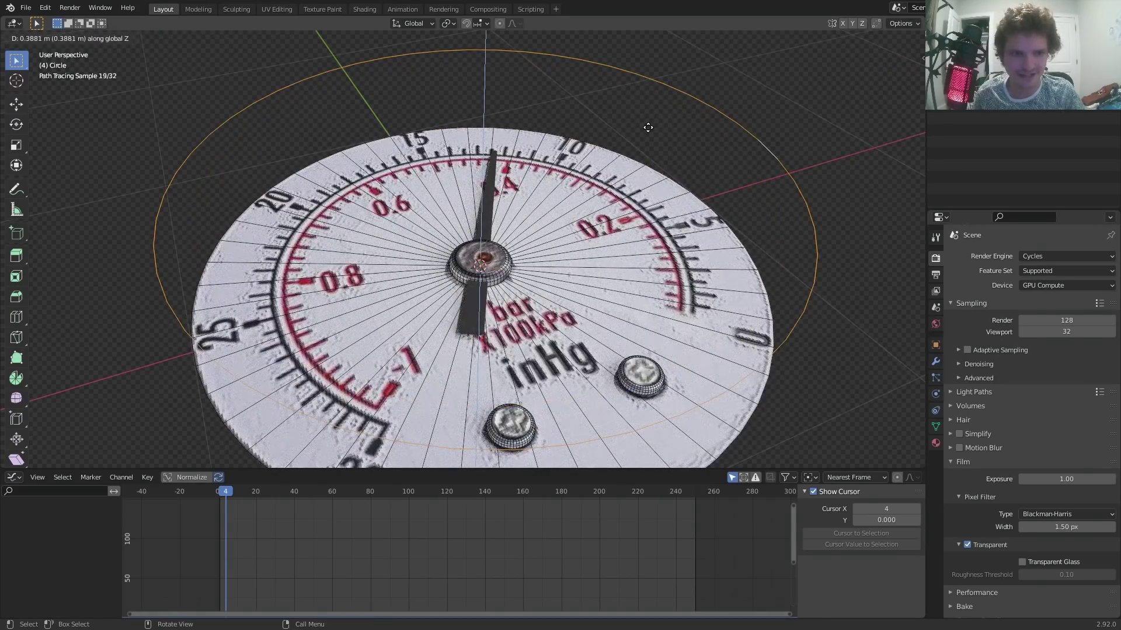
type("1")
key("Return")
Separate the raised rim loop into its own object
scroll(648, 128, "down", 1)
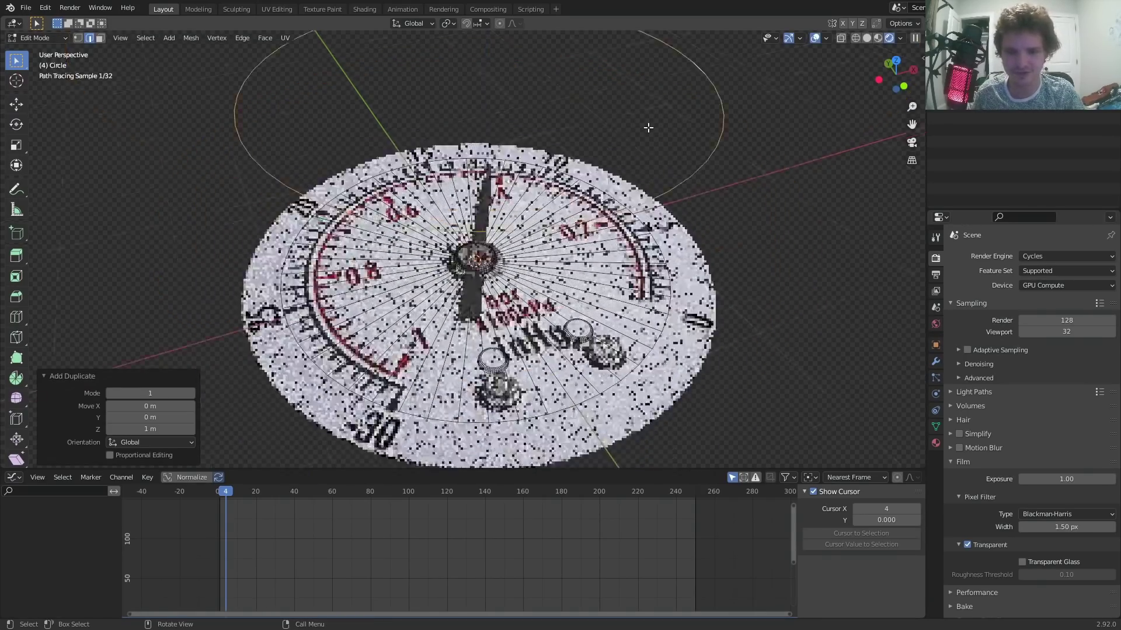
scroll(647, 127, "down", 4)
key("F3")
type("separ")
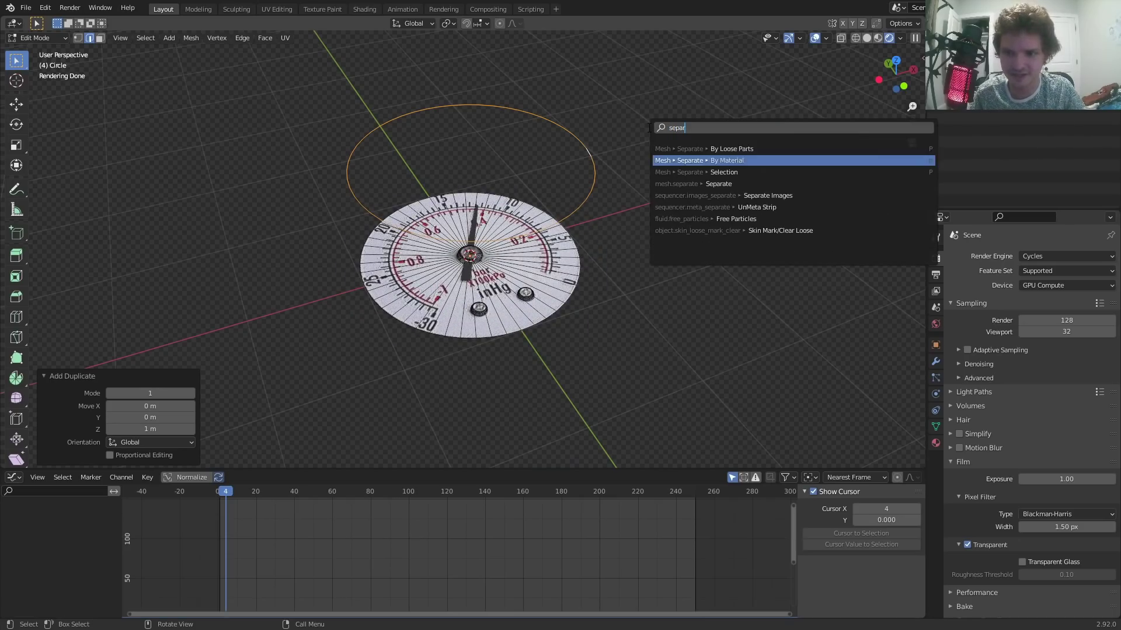
key("Down")
key("Return")
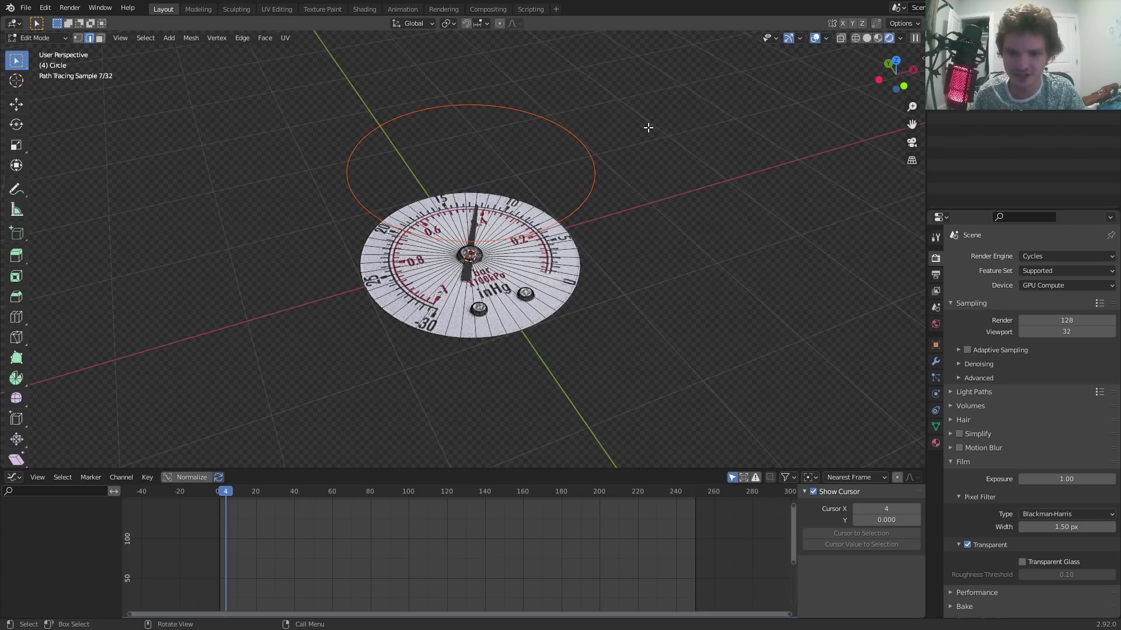
Select the new floating ring Circle.001 and enter its Edit Mode
key("Tab")
left_click(591, 187)
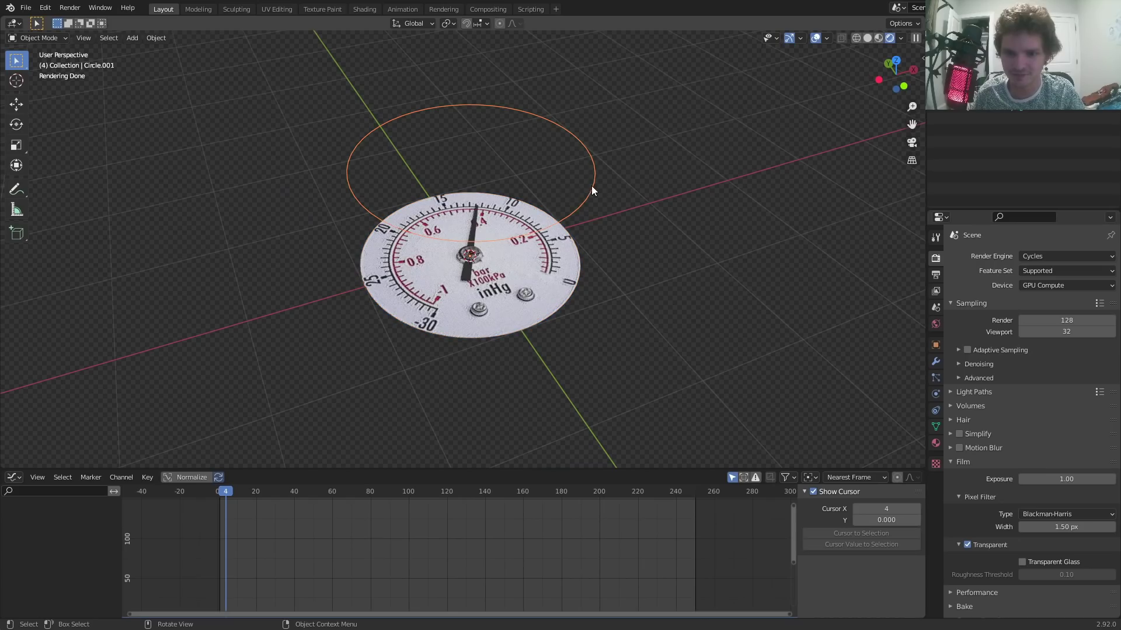
key("Tab")
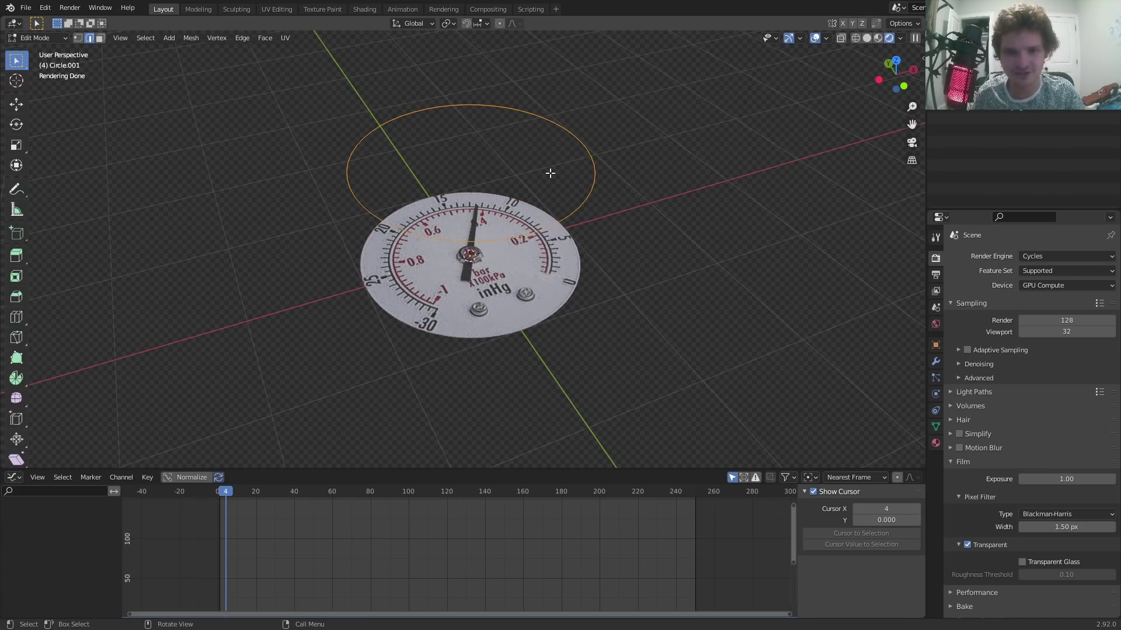
scroll(546, 213, "up", 3)
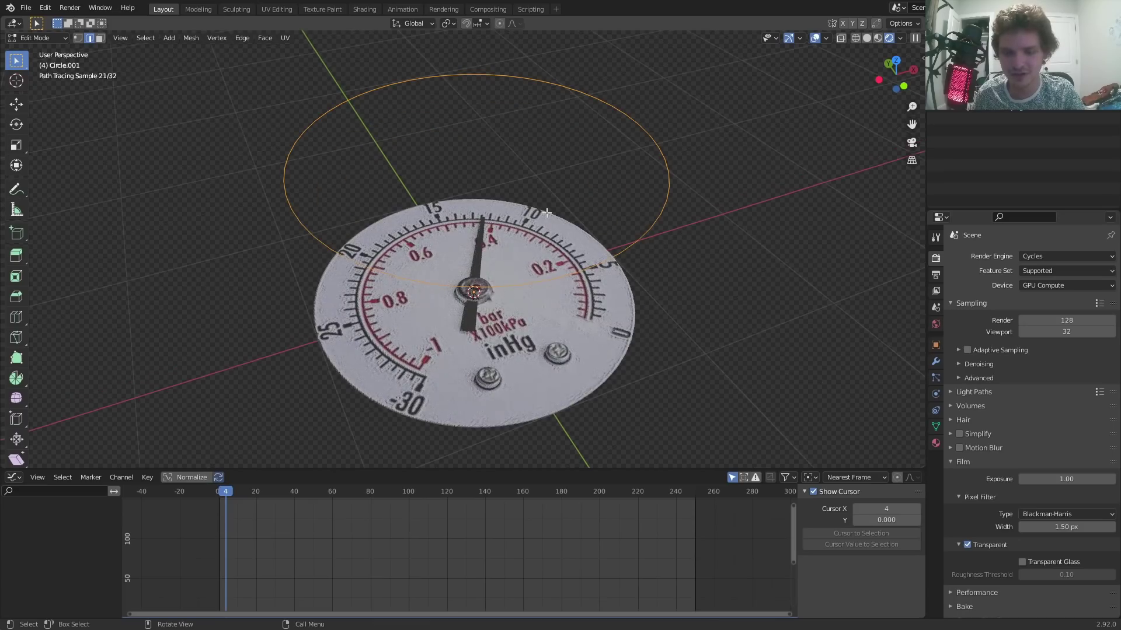
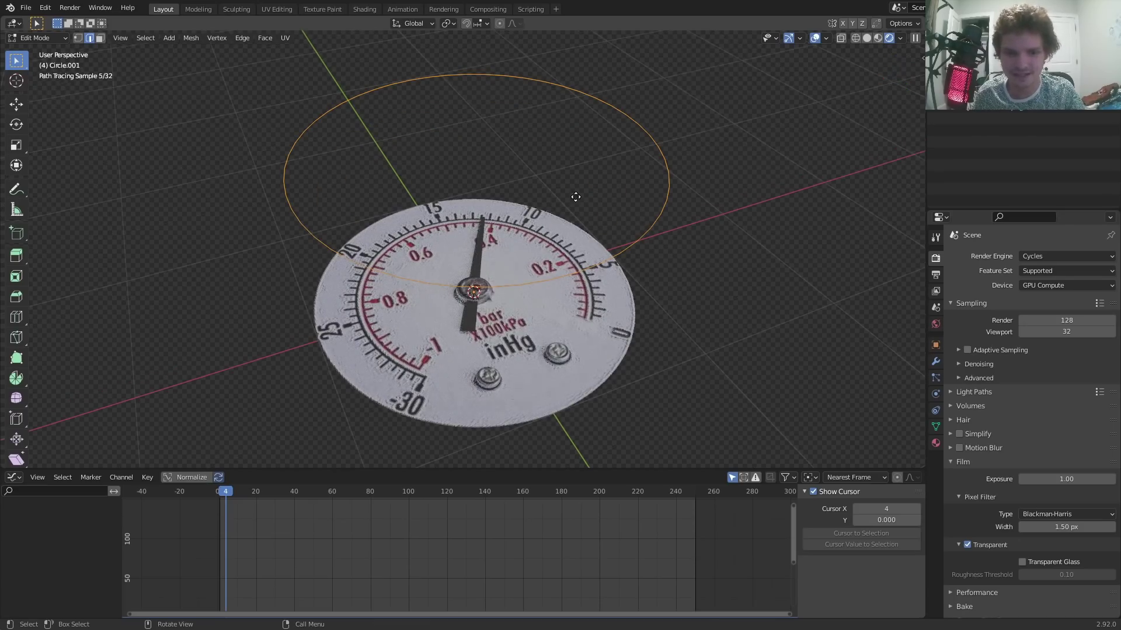
Extrude the ring upward into a wall and fill its top opening with a cap
left_click(560, 149)
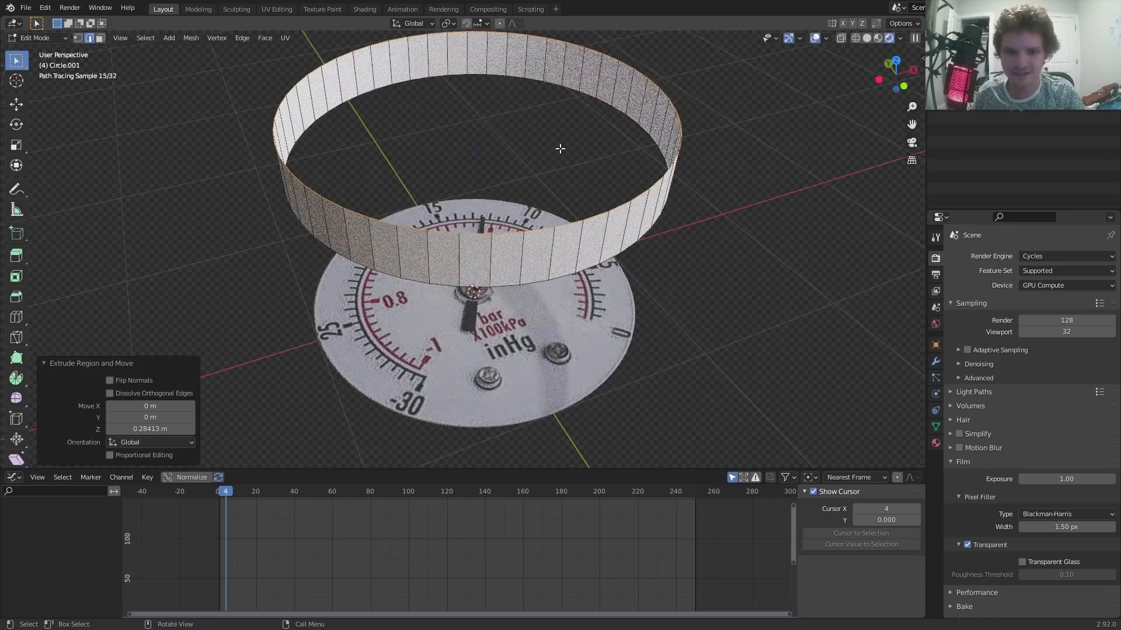
middle_click_drag(563, 155, 601, 205, "shift")
key("f")
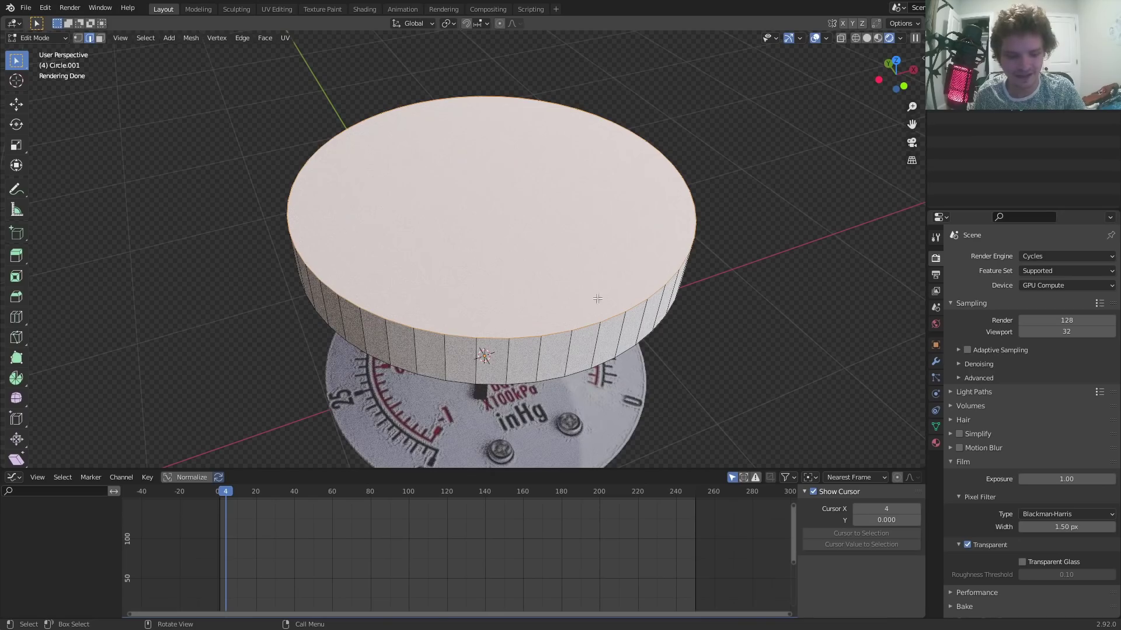
Bevel the cap's top edge with 7 segments (0.517 m) for a softly rounded rim
key("ctrl+b")
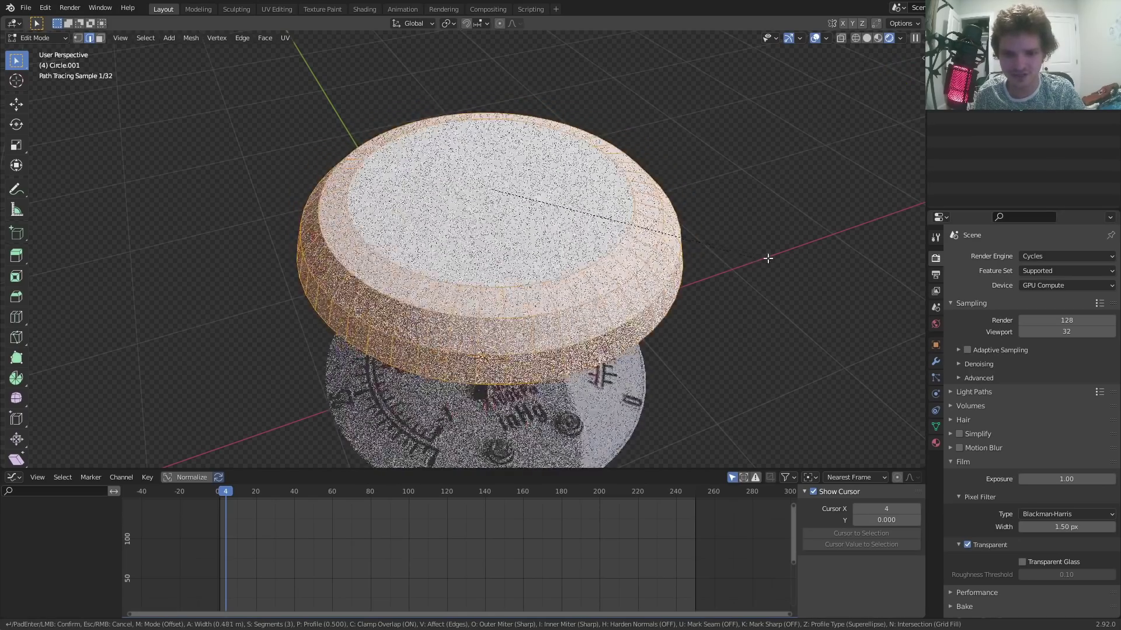
scroll(768, 259, "up", 4)
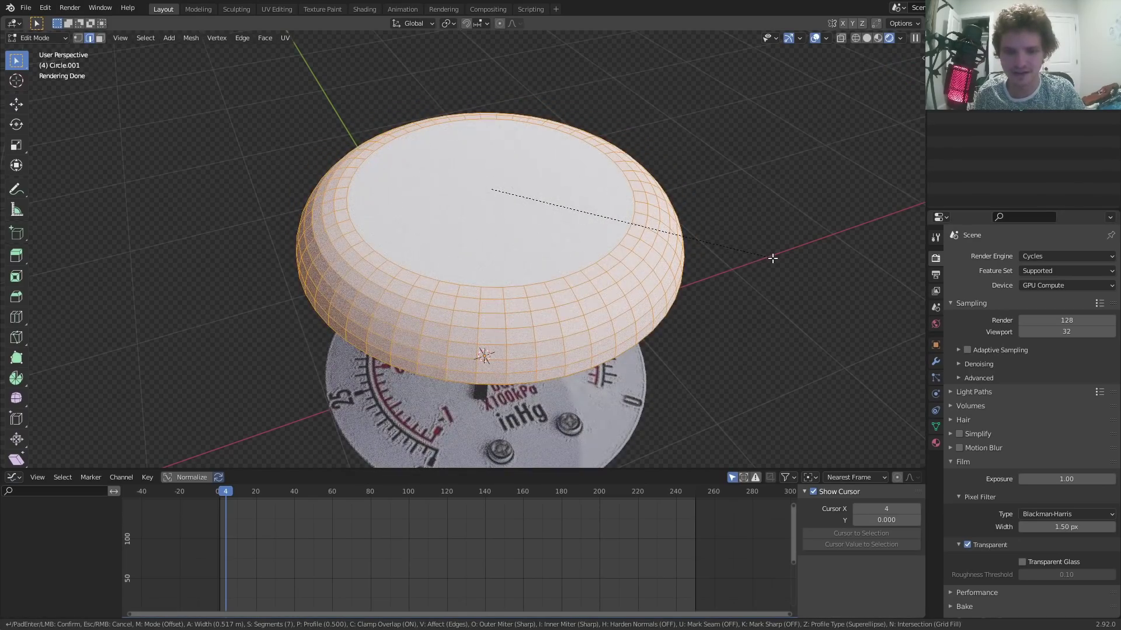
left_click(773, 258)
middle_click_drag(771, 256, 621, 226)
Run Merge by Distance to clean up overlapping vertices on the dome
key("F3")
type("merge")
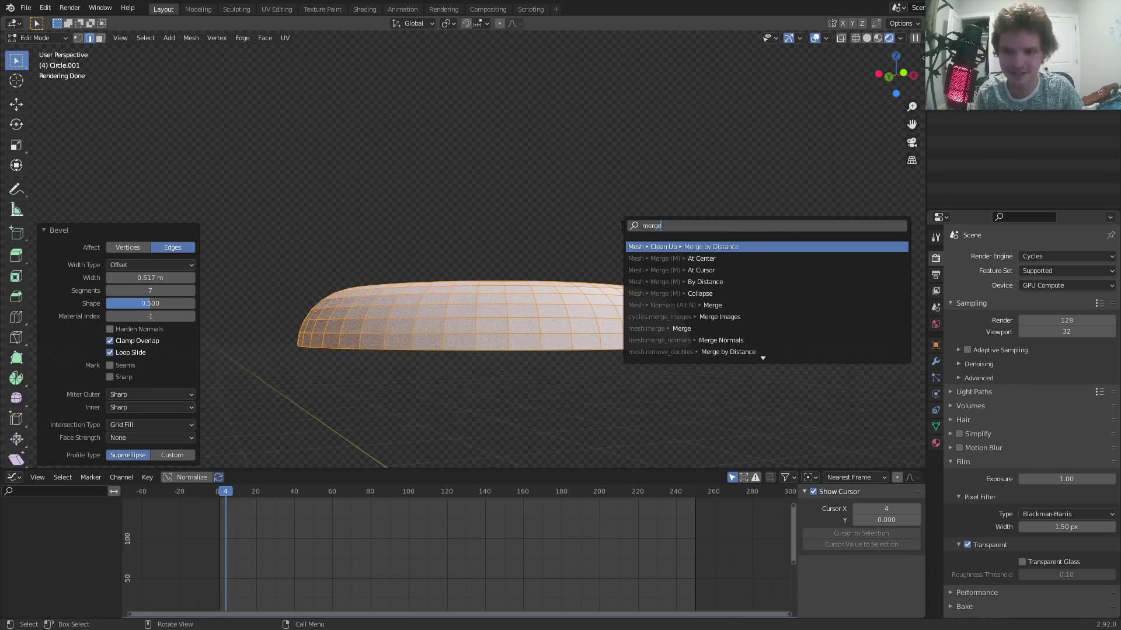
key("Return")
scroll(621, 225, "down", 3)
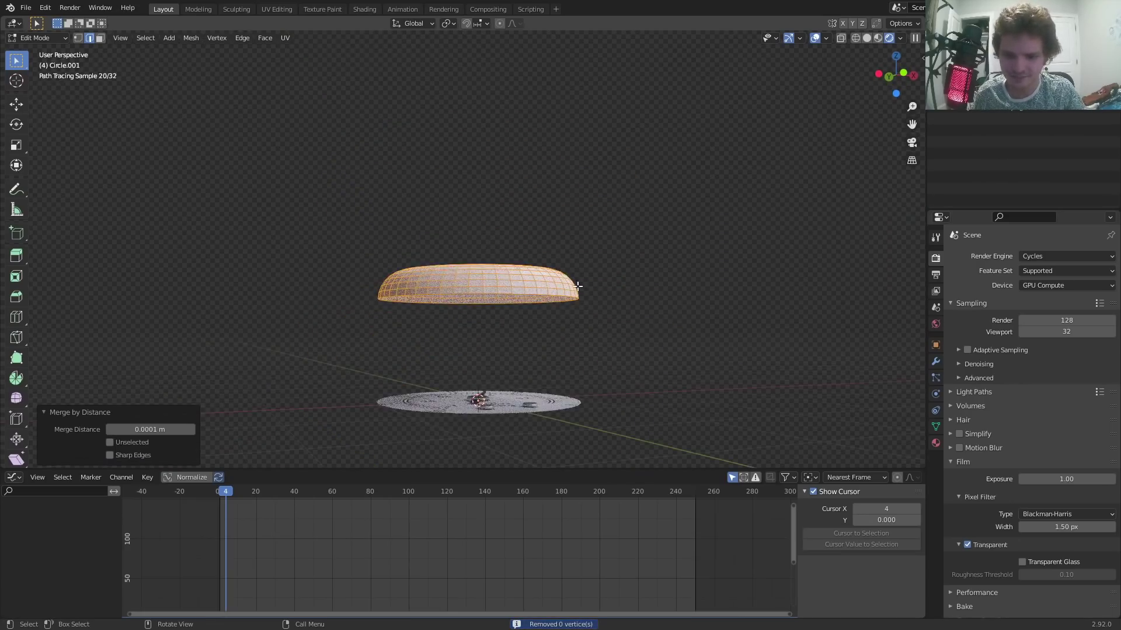
In Object Mode, lower the dome cover 1 m along Z onto the dial
key("Tab")
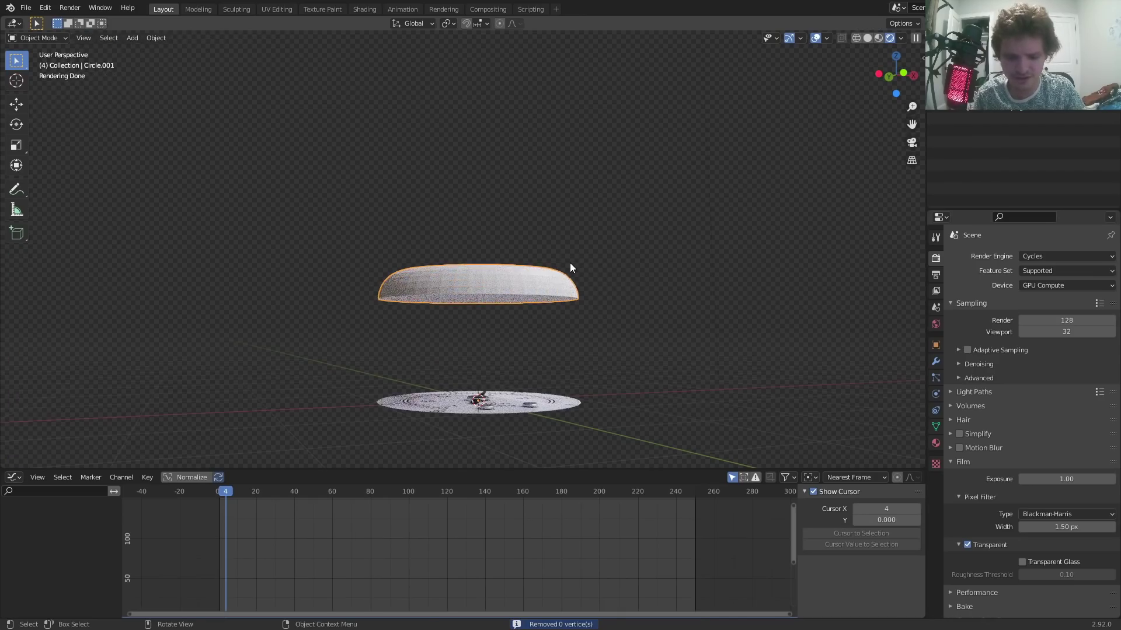
type("gz-1")
key("Return")
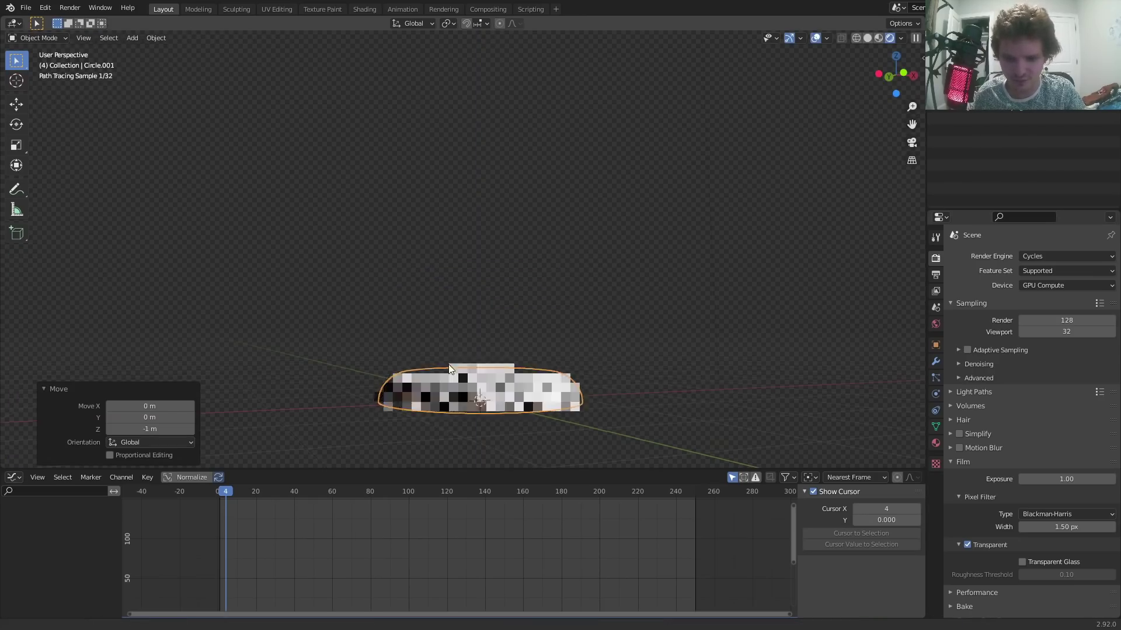
scroll(448, 365, "up", 5)
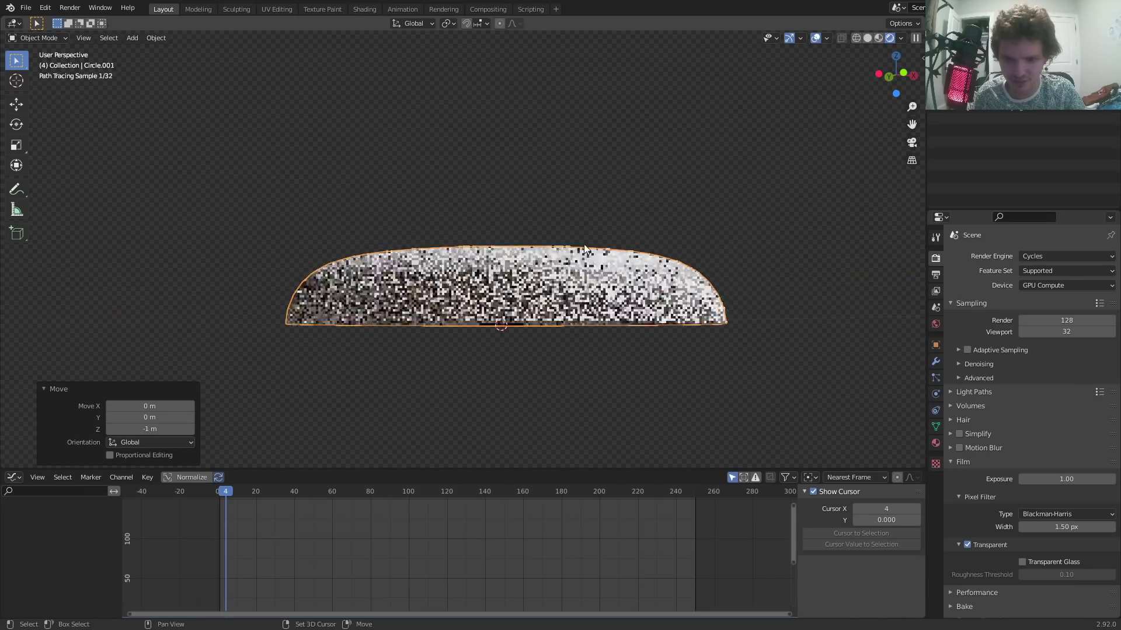
Shade the cover smooth from a front orthographic view
left_click(902, 72)
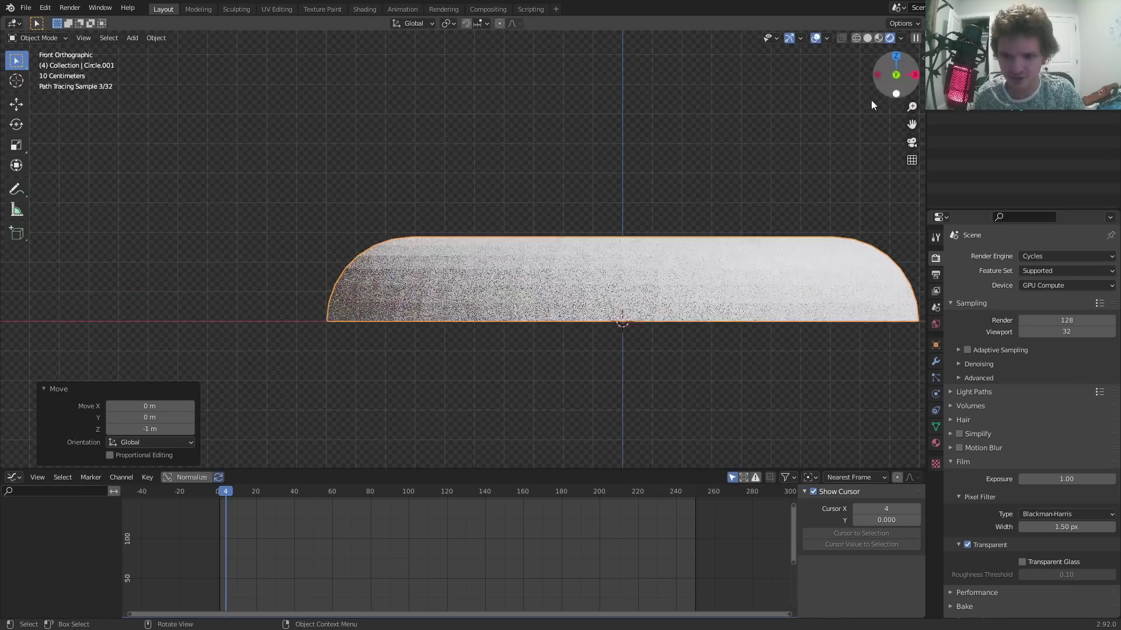
right_click(478, 254)
left_click(479, 254)
scroll(510, 272, "up", 2)
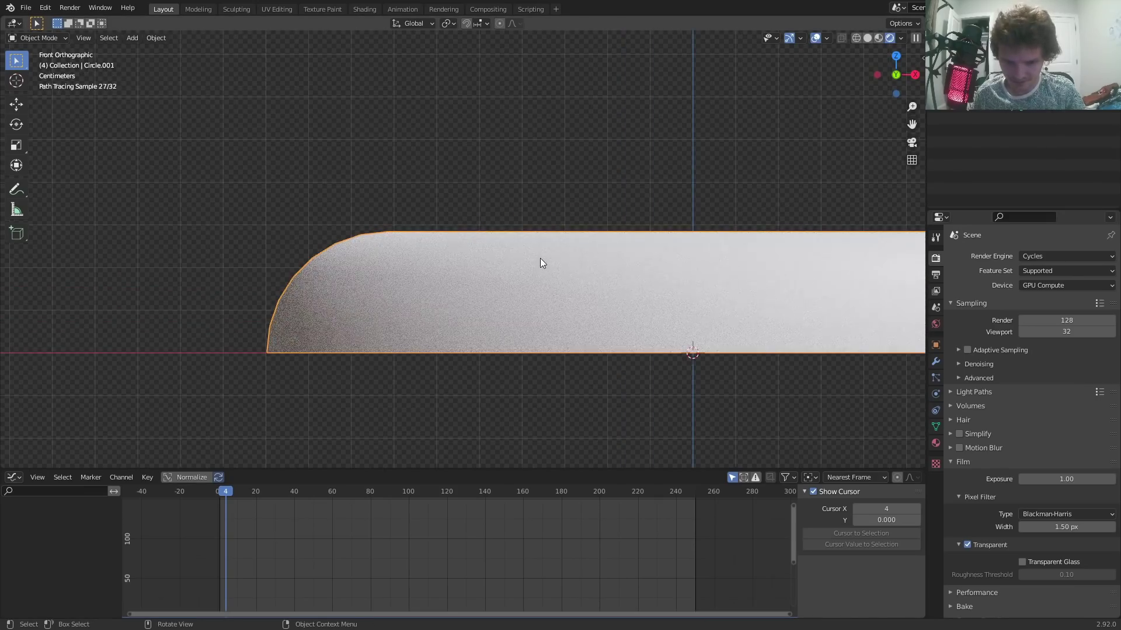
In Edit Mode, scale the cover's mesh down along Z
key("Tab")
key("s")
key("z")
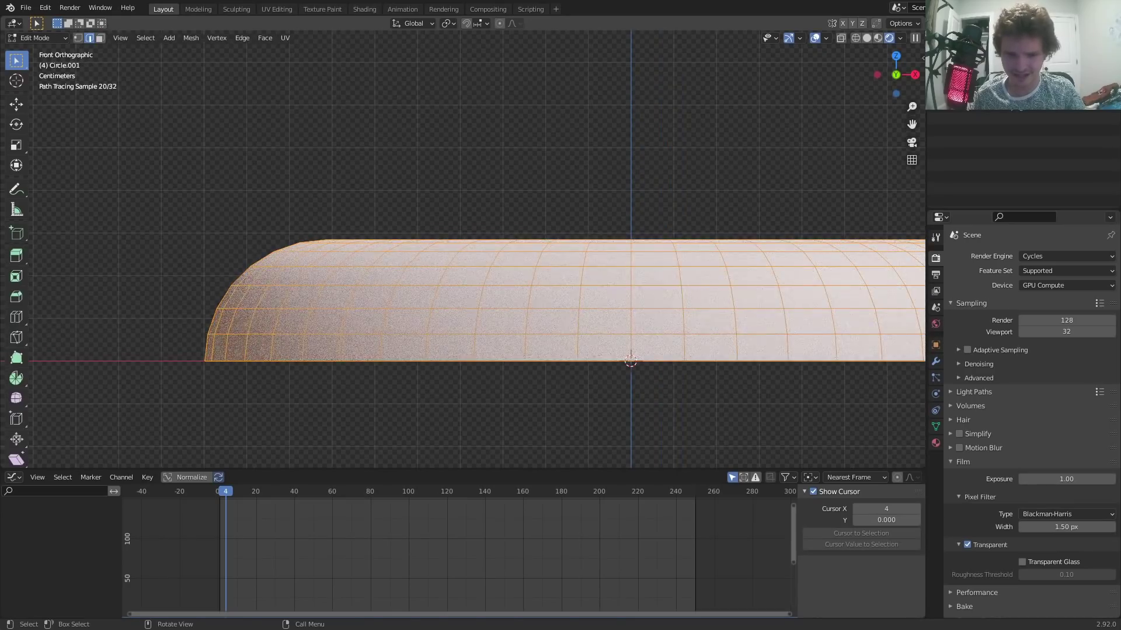
left_click(663, 200)
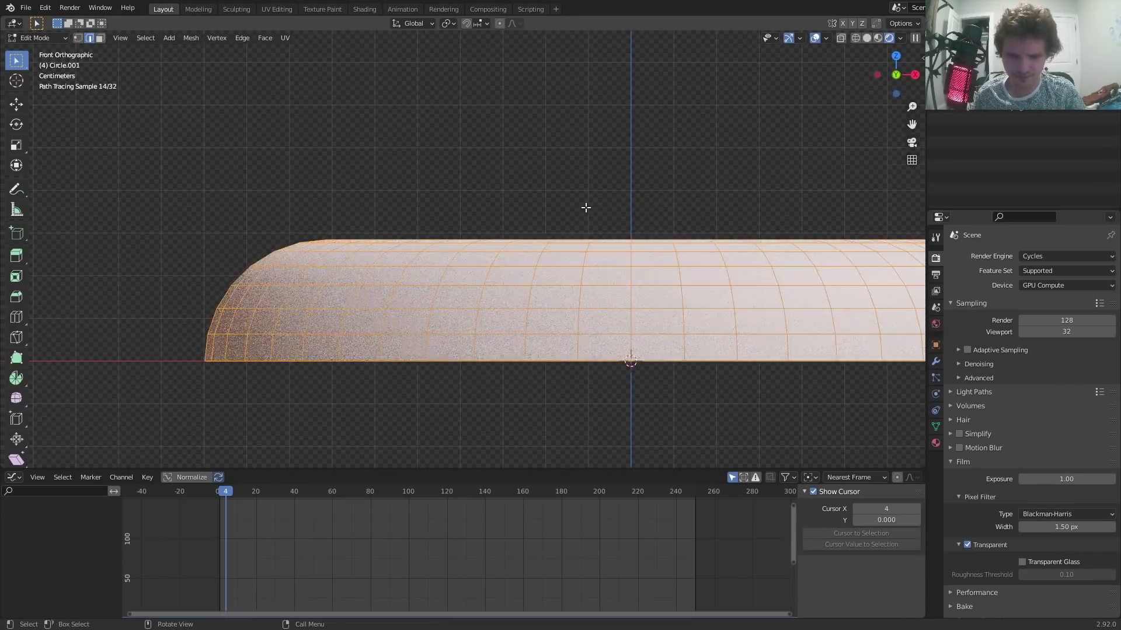
scroll(585, 205, "down", 2)
Set the pivot to 3D Cursor and squash the cover along Z to 0.448 height
left_click(454, 25)
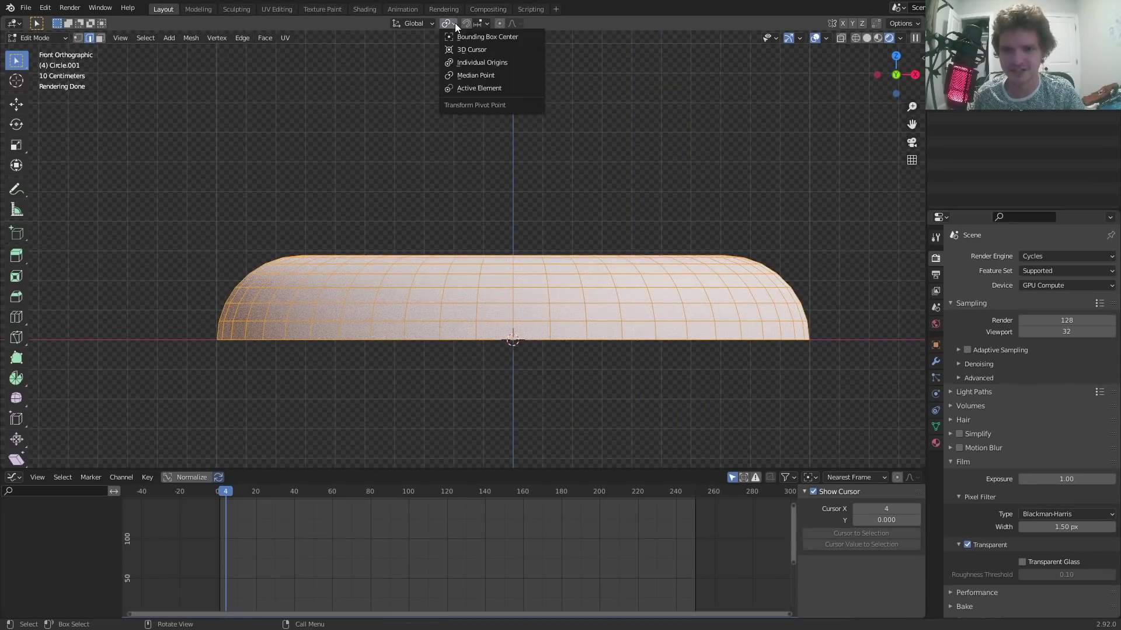
left_click(470, 50)
key("s")
key("z")
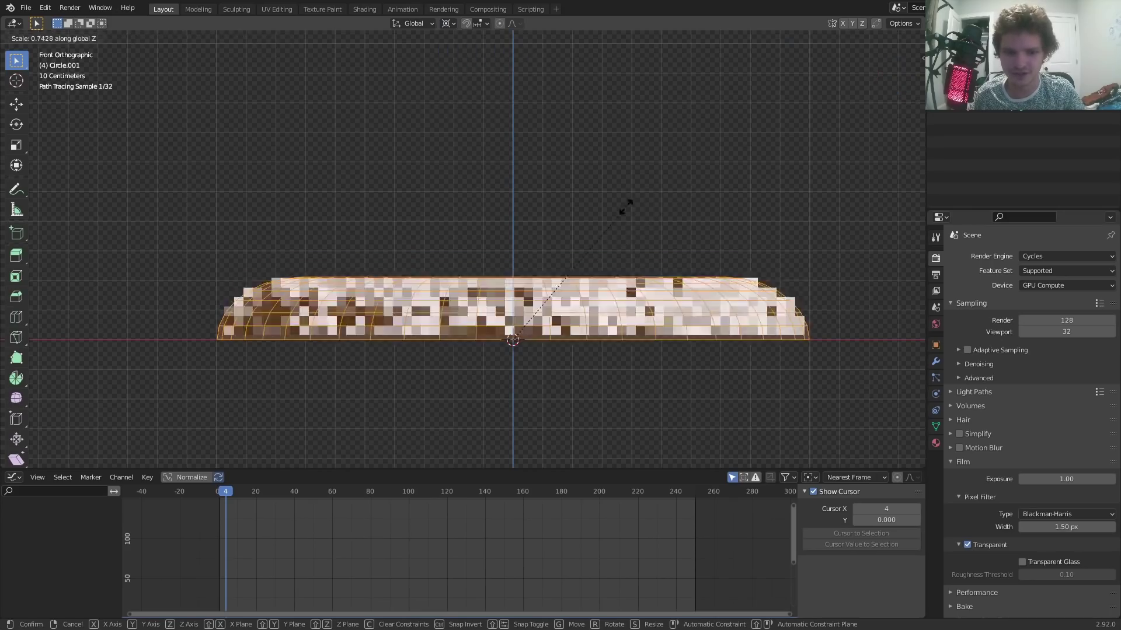
left_click(559, 245)
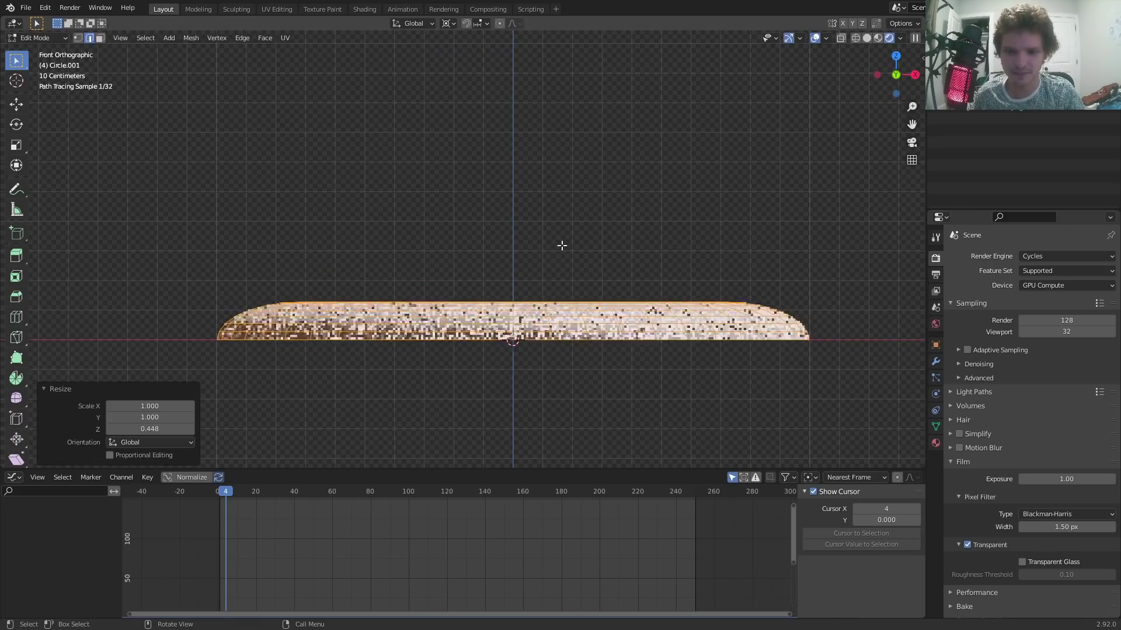
key("Tab")
middle_click_drag(357, 290, 349, 339)
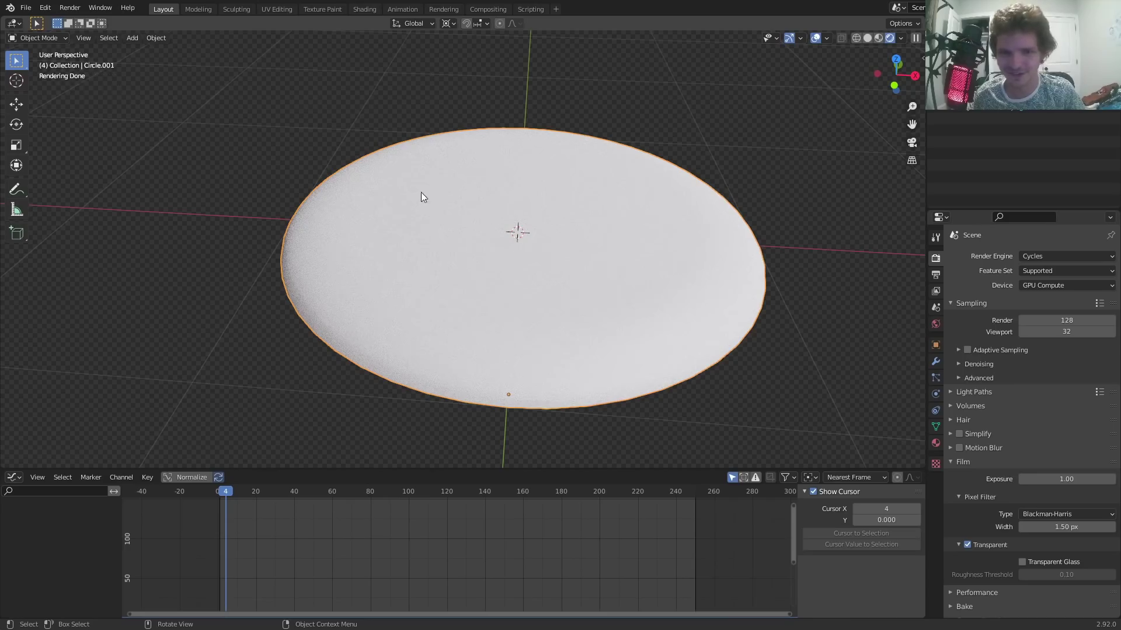
In the Shading workspace, replace the cover's metallic material with a new one named 'glass'
left_click(364, 9)
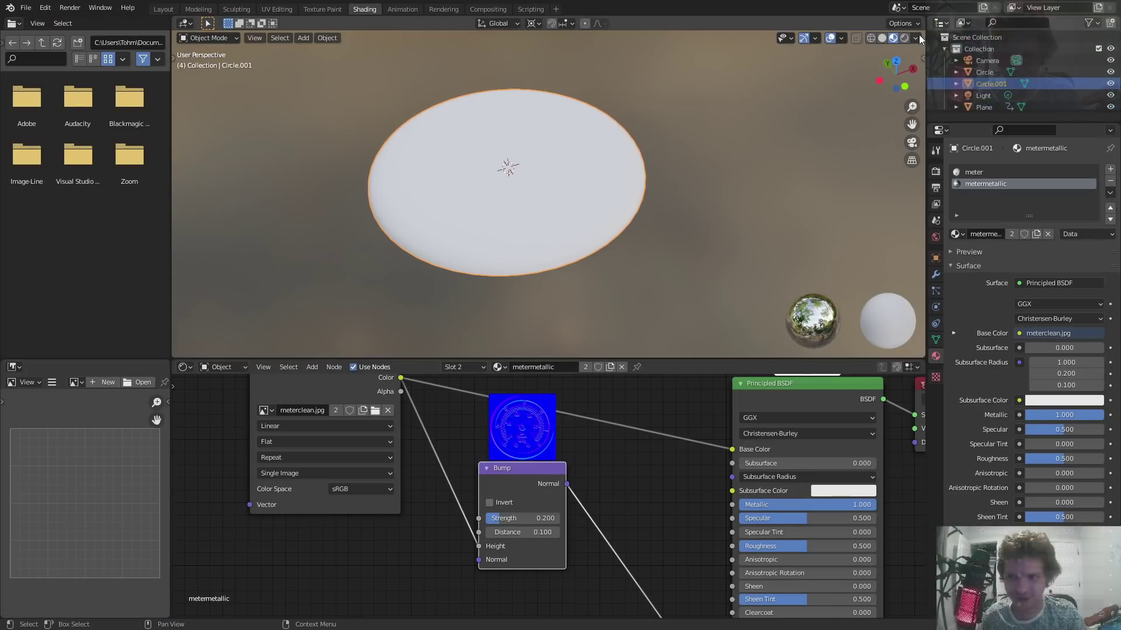
left_click(904, 38)
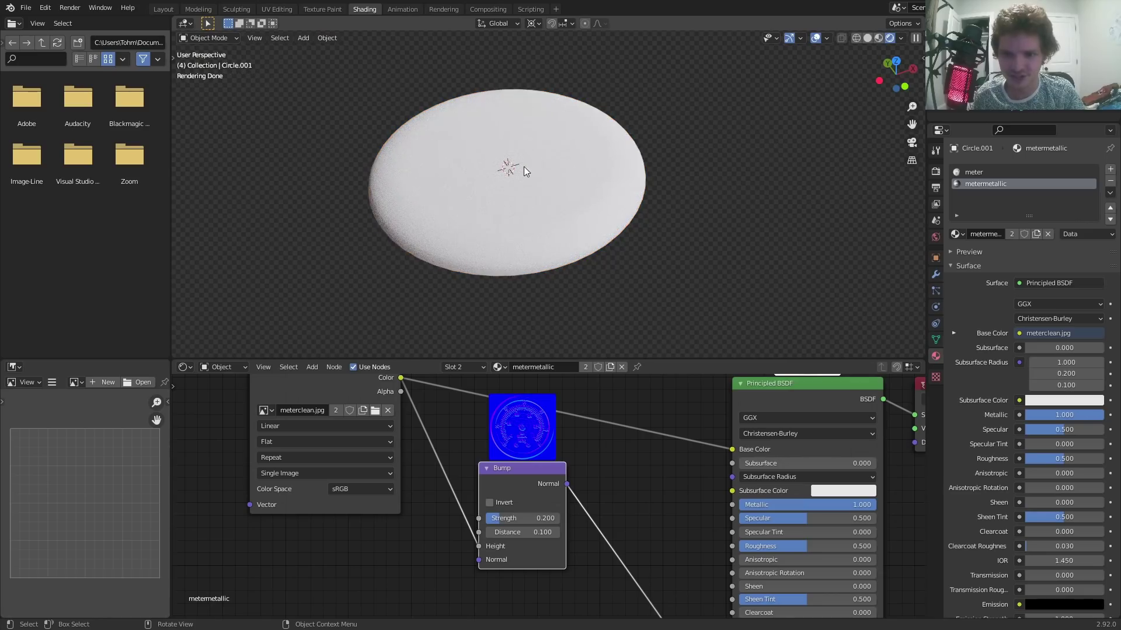
left_click(620, 366)
left_click(562, 369)
double_click(553, 368)
type("glass")
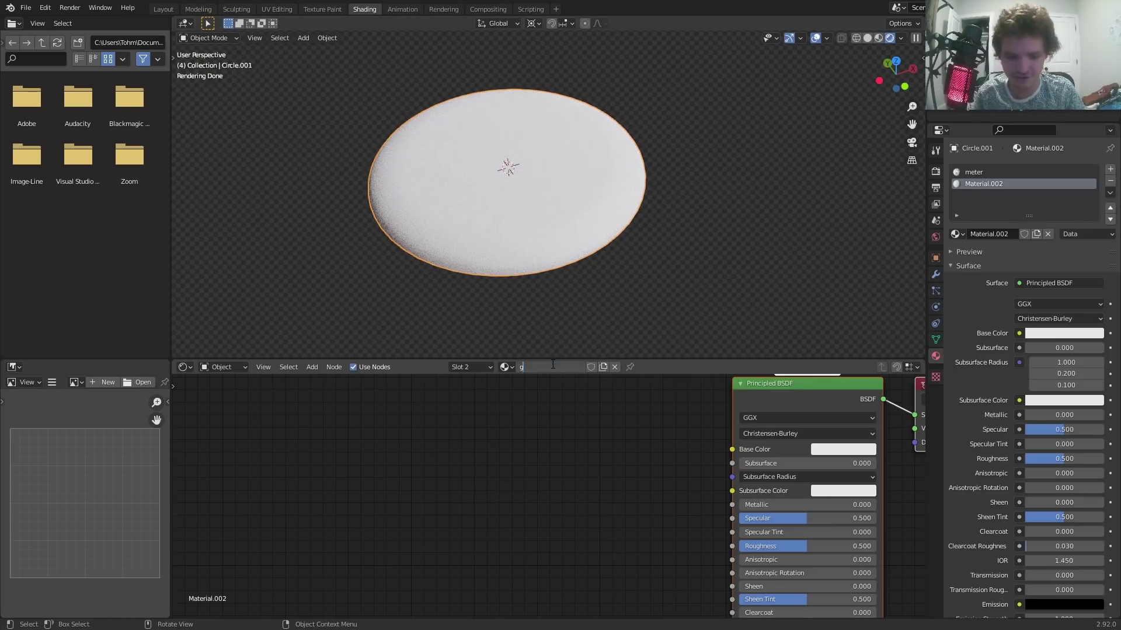
key("Return")
Set the glass material's Transmission to 1.000
middle_click_drag(598, 515, 408, 409)
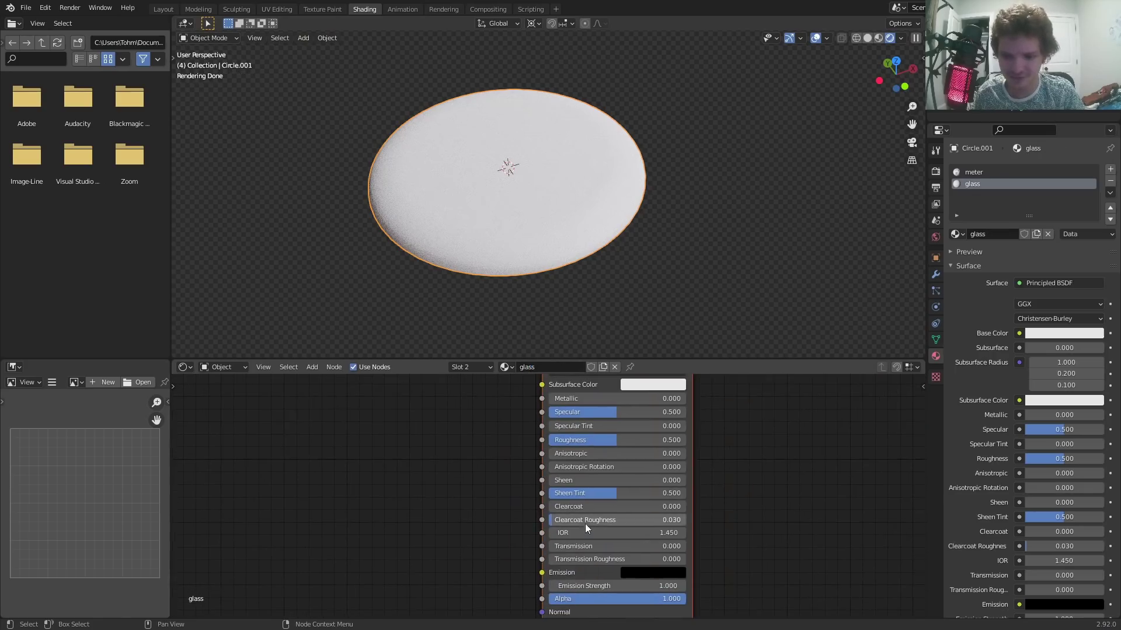
left_click_drag(580, 548, 683, 549)
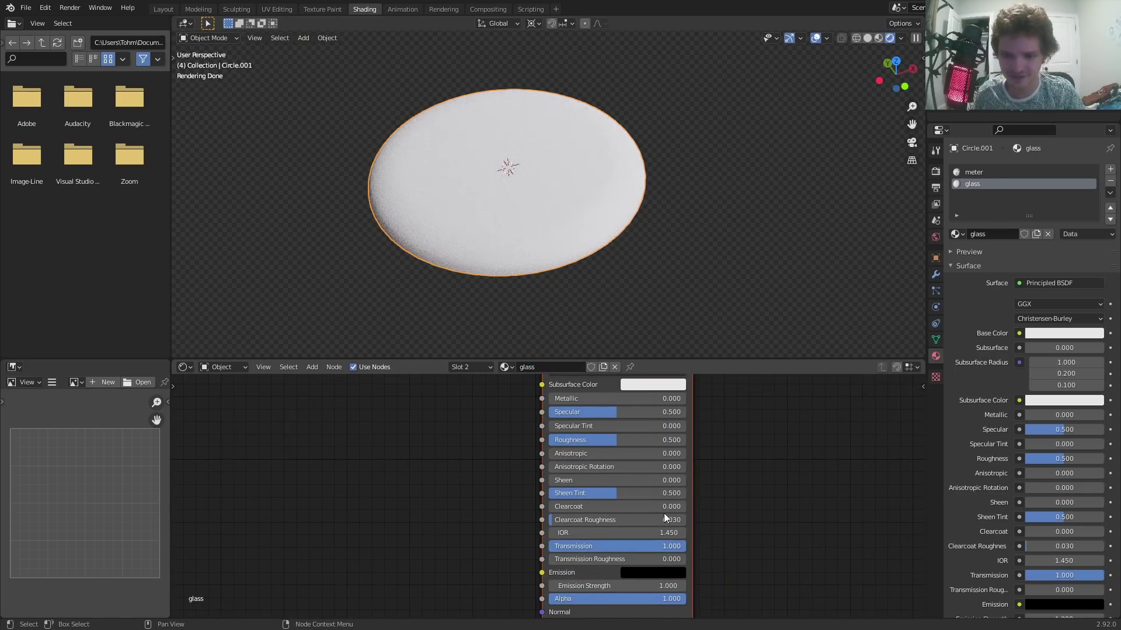
scroll(517, 189, "up", 2)
key("g")
key("z")
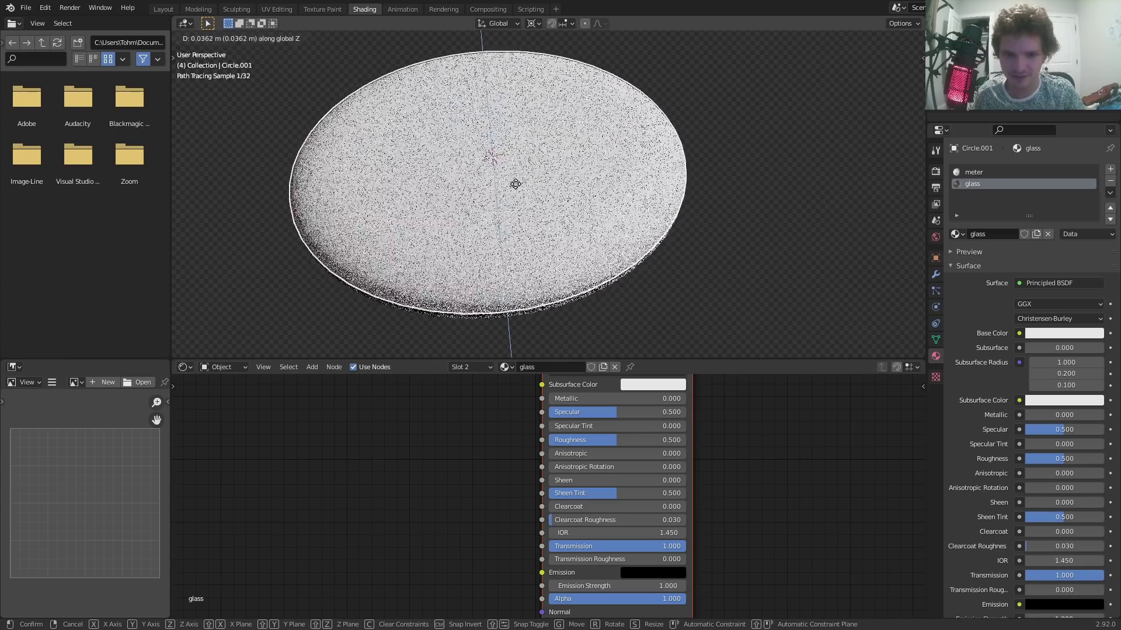
left_click(493, 120)
key("ctrl+z")
Set Roughness to 0.000 and remove the leftover meter material slot
middle_click_drag(758, 478, 754, 515)
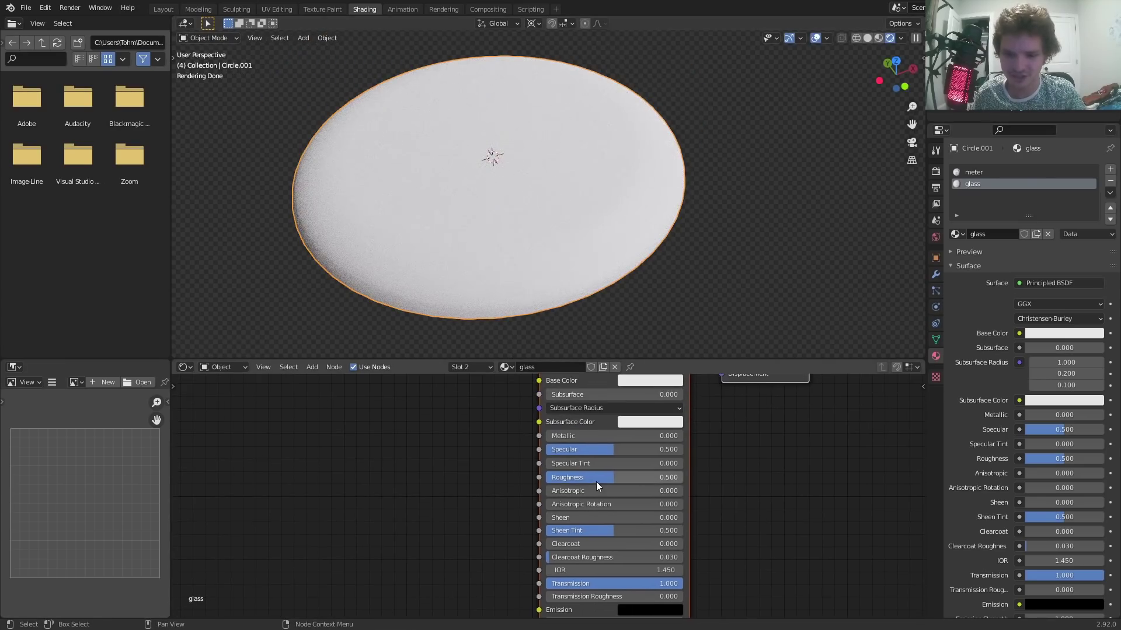
left_click_drag(597, 482, 554, 482)
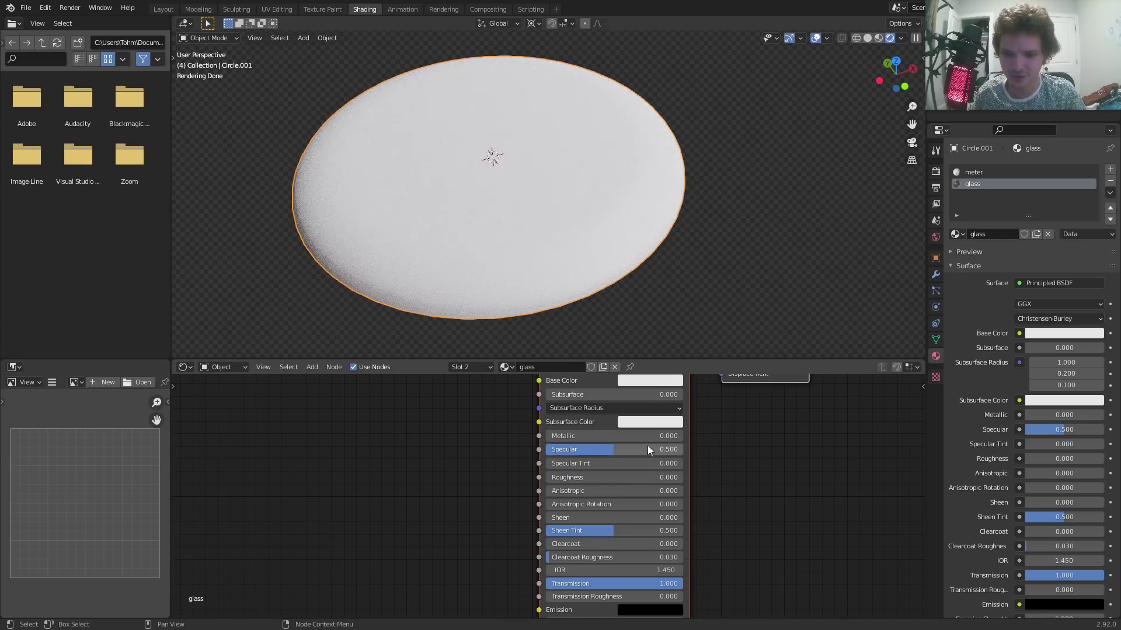
middle_click_drag(667, 428, 657, 520)
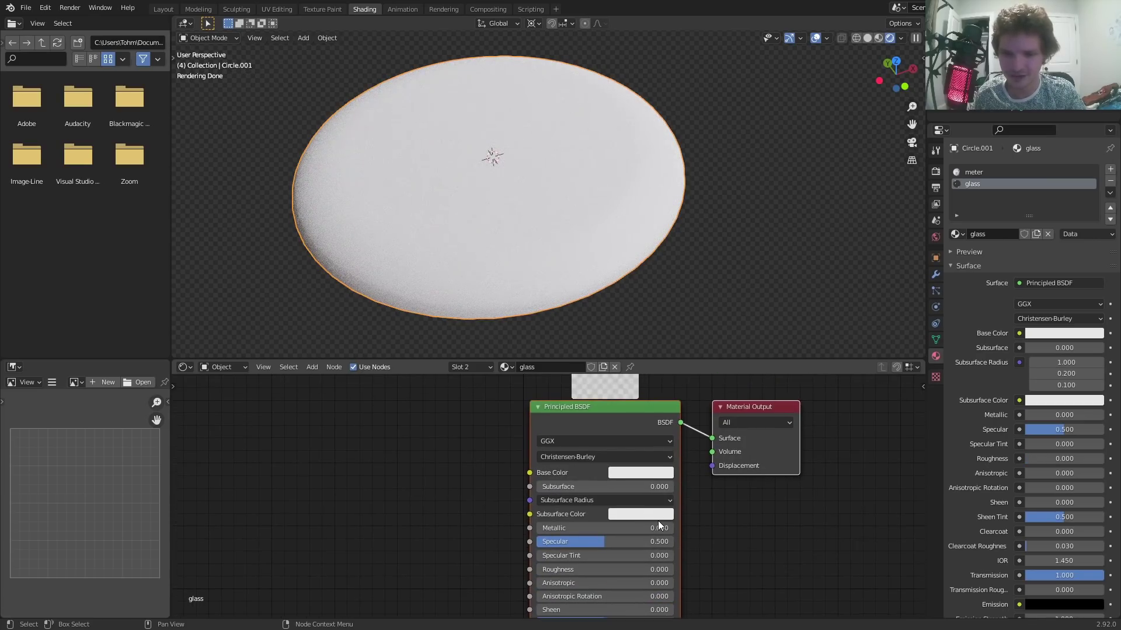
left_click(984, 172)
left_click(1110, 181)
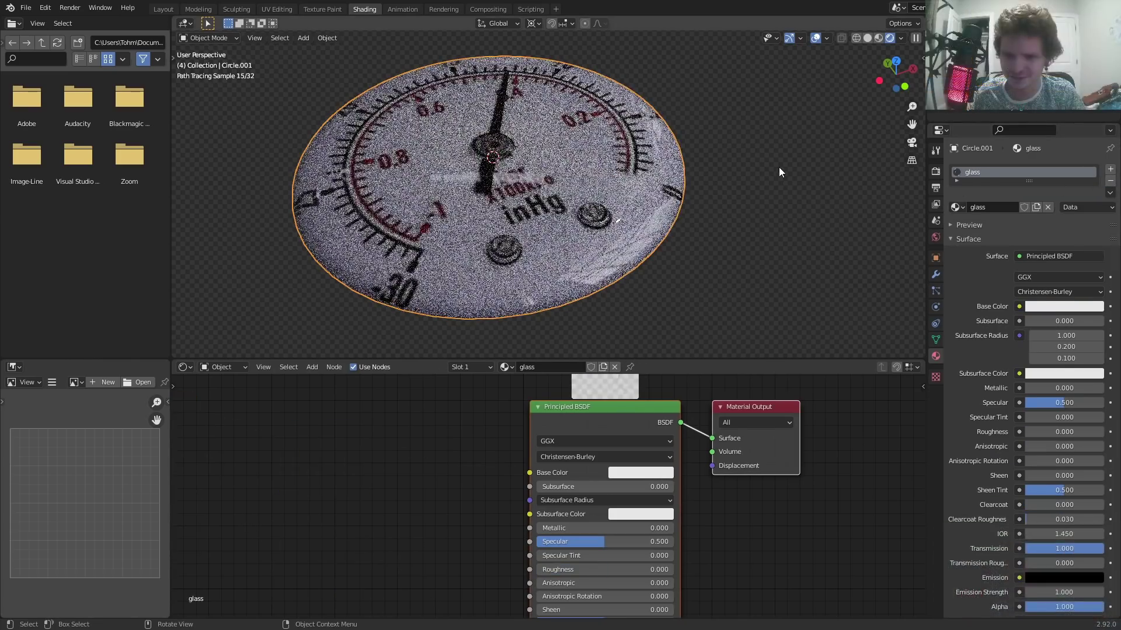
Preview the glass with transmission and roughness temporarily toggled to compare looks
scroll(734, 181, "down", 3)
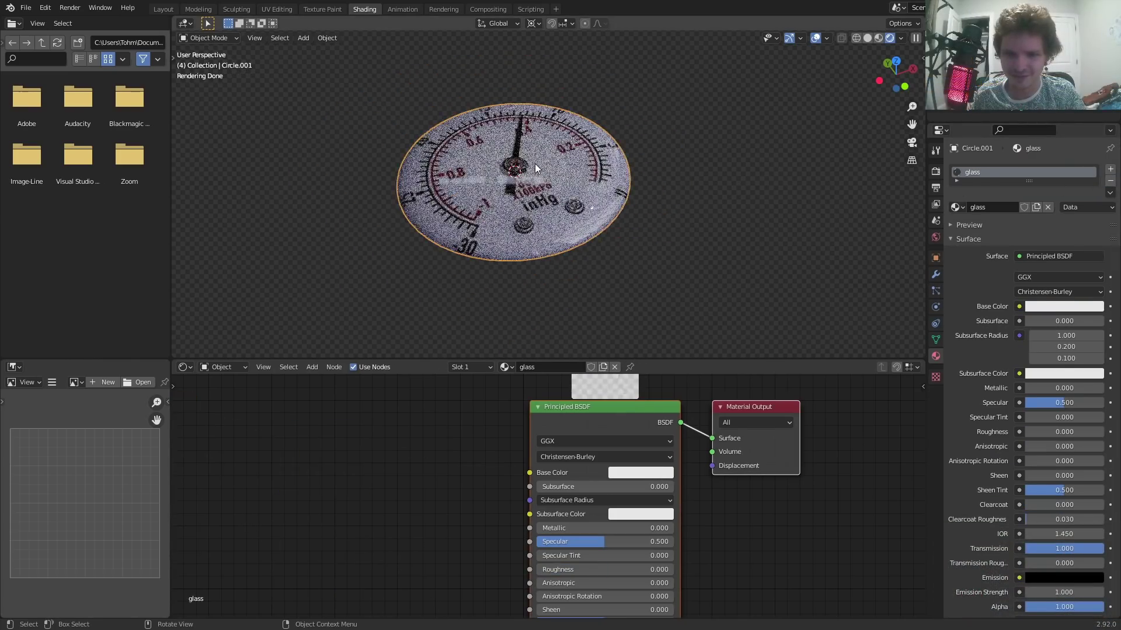
scroll(623, 172, "up", 3)
middle_click_drag(682, 544, 650, 404)
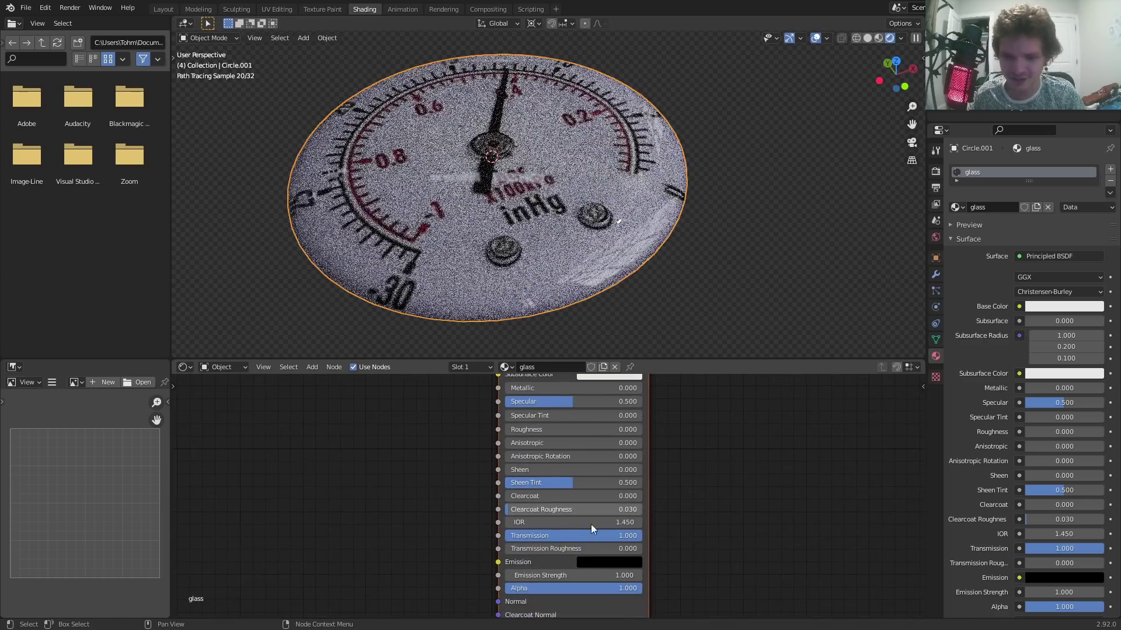
mouse_move(587, 538)
left_mouse_down()
mouse_move(451, 536)
mouse_move(607, 536)
left_mouse_up()
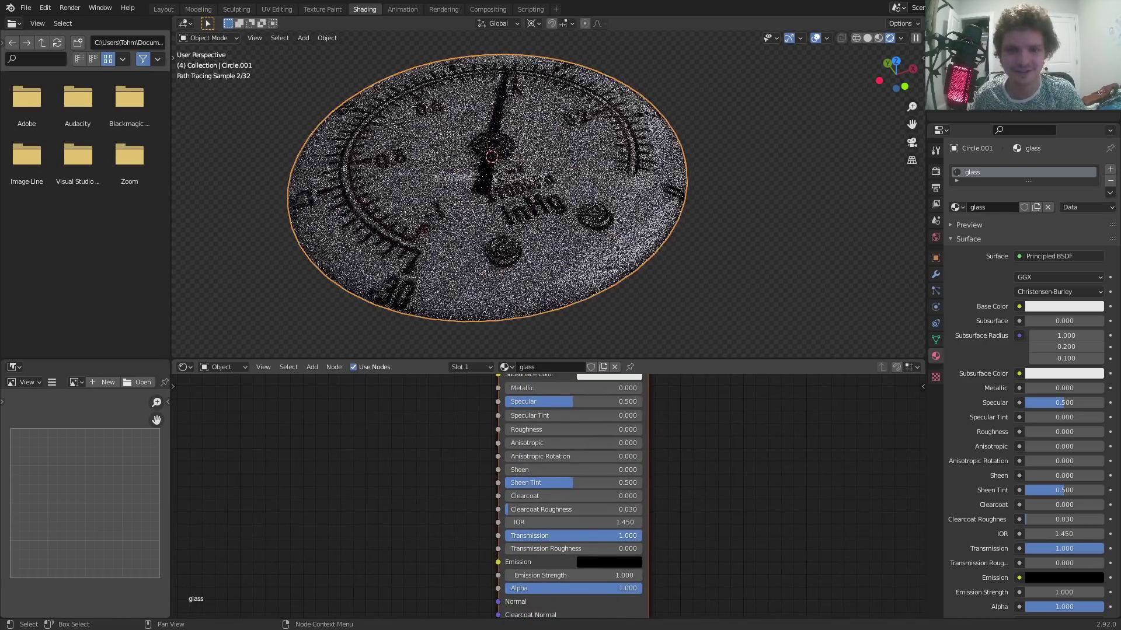
middle_click_drag(594, 436, 600, 489)
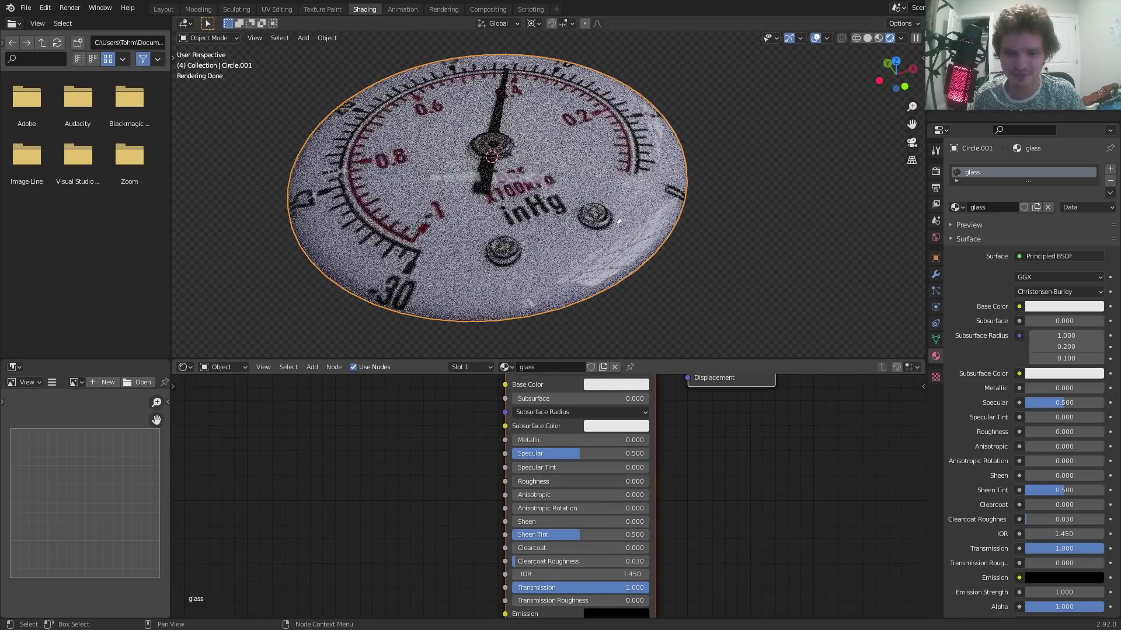
mouse_move(581, 482)
left_mouse_down()
mouse_move(720, 482)
mouse_move(578, 482)
left_mouse_up()
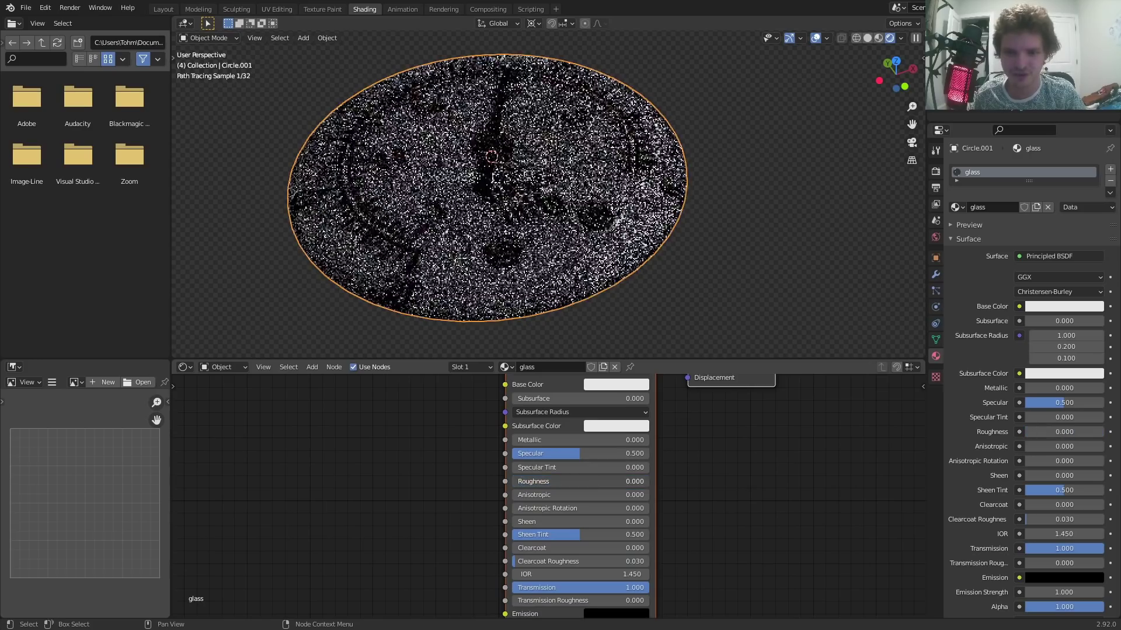
Add a Noise Texture node and preview its pattern on the glass
middle_click_drag(295, 426, 436, 439)
key("shift+a")
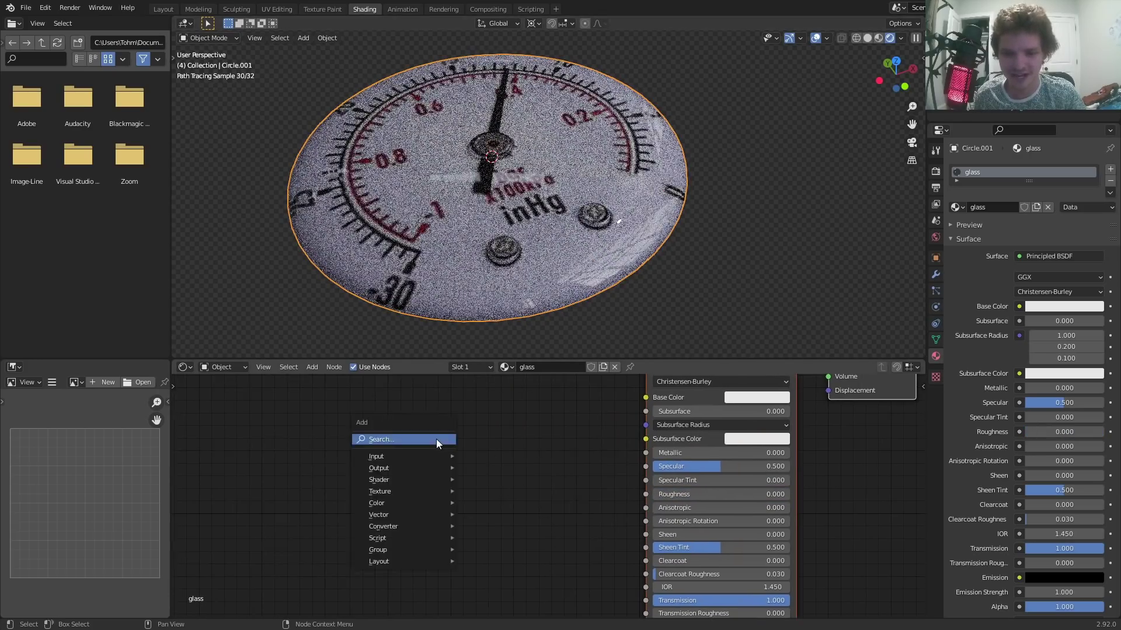
left_click(436, 439)
type("noise")
key("Return")
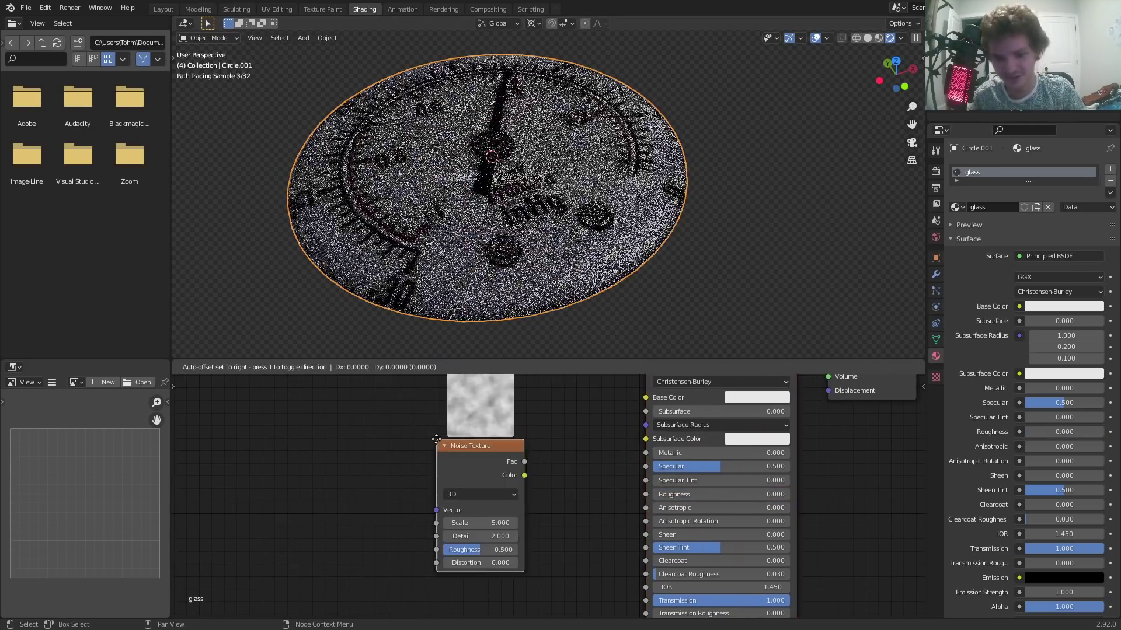
left_click(319, 449, "ctrl+shift")
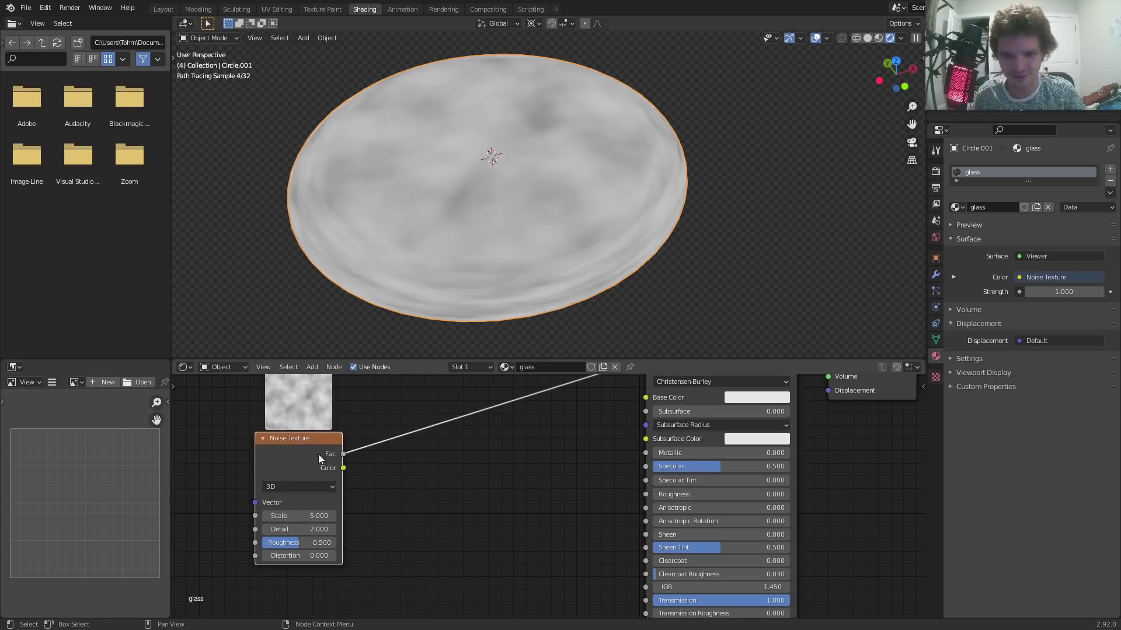
Feed Object coordinates into the noise Vector input and delete the Mapping node
key("ctrl+t")
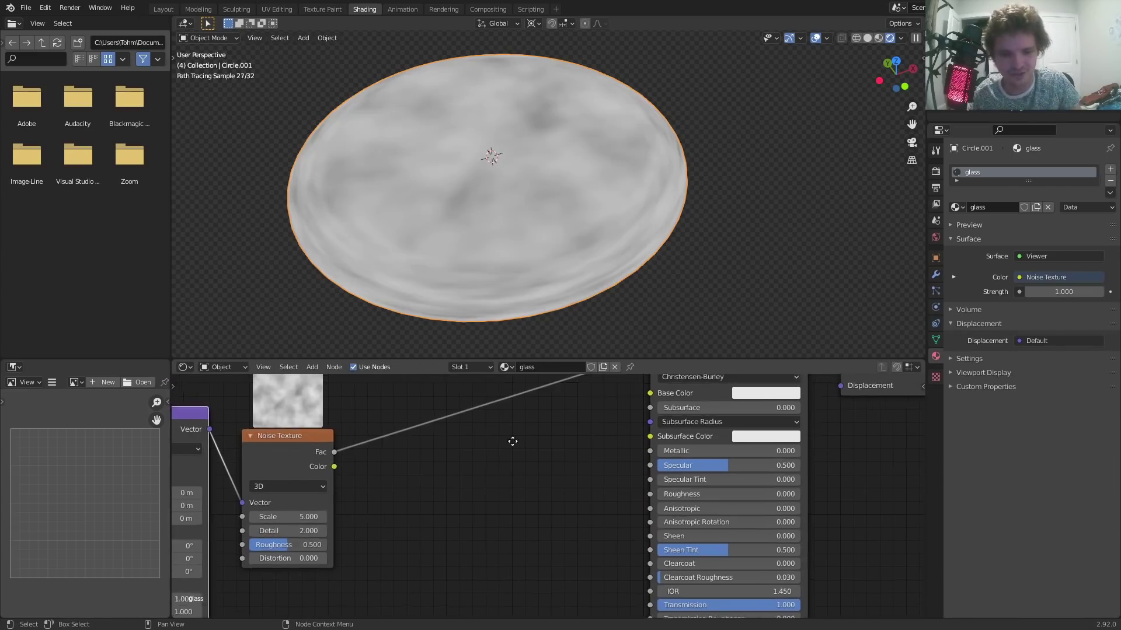
middle_click_drag(304, 485, 573, 453)
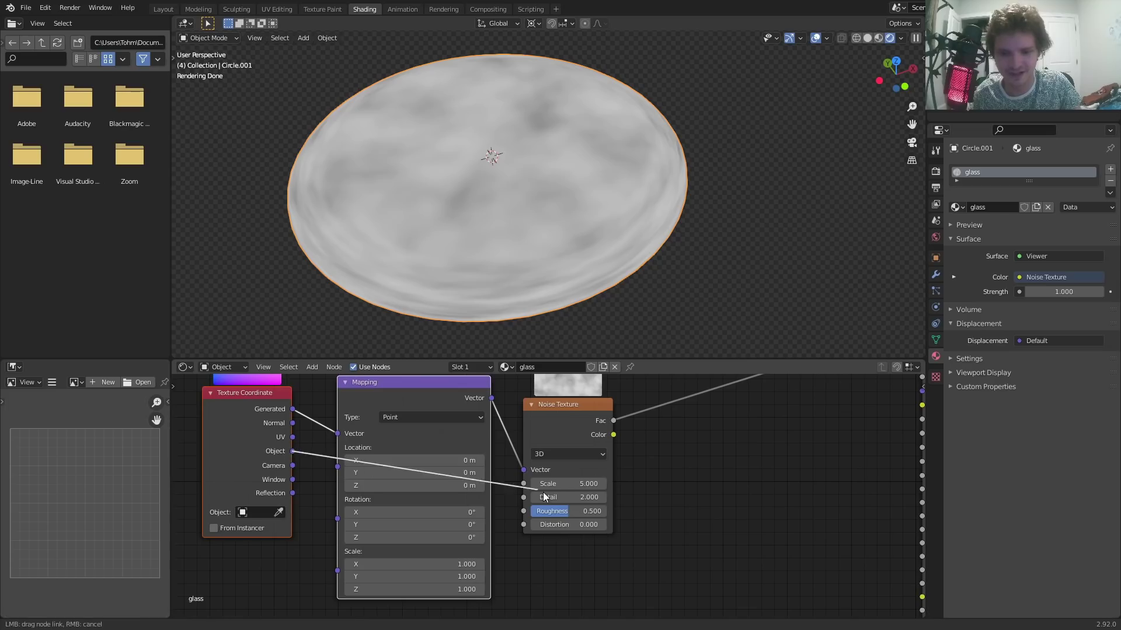
left_click_drag(544, 497, 524, 470)
left_click(440, 408)
key("x")
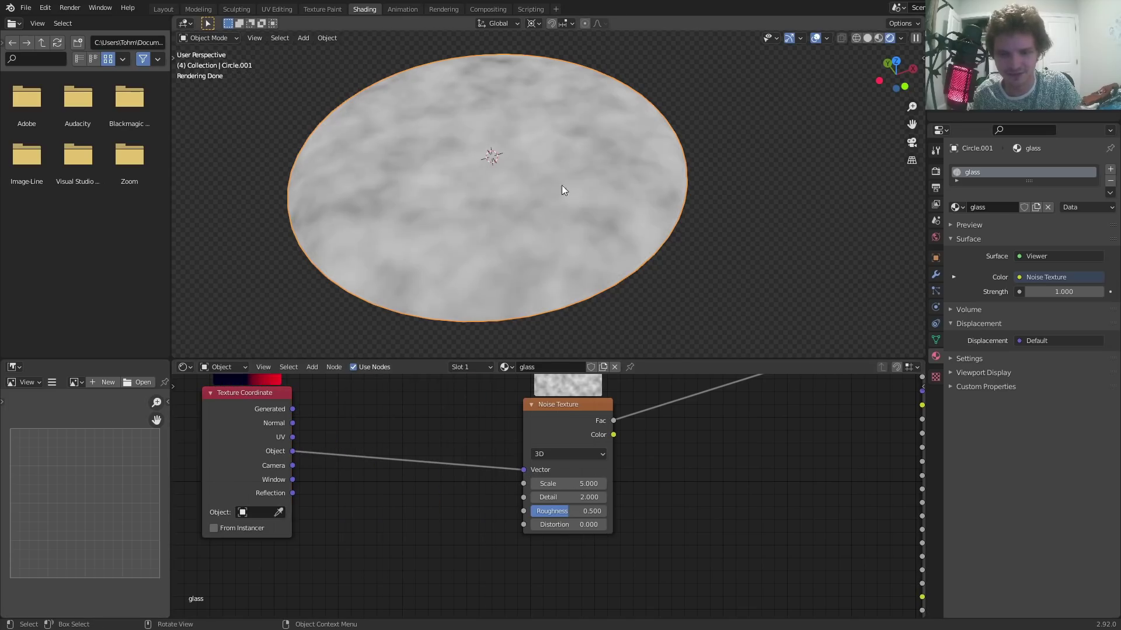
Connect the noise Fac output to the Principled BSDF Roughness input
middle_click_drag(668, 481, 415, 485)
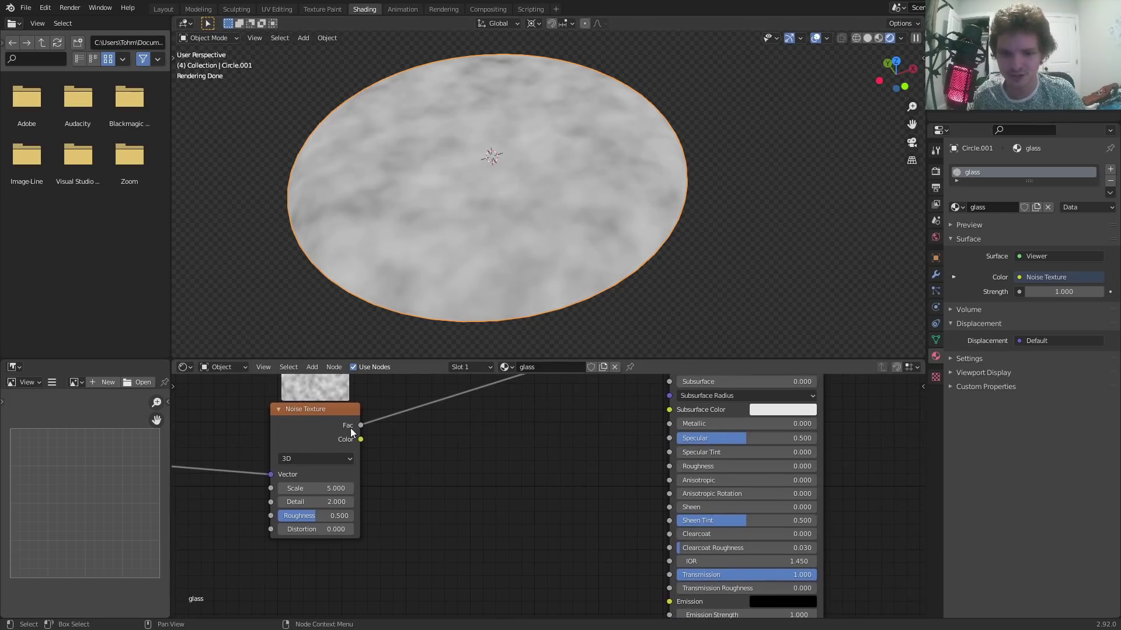
left_click_drag(358, 426, 670, 467)
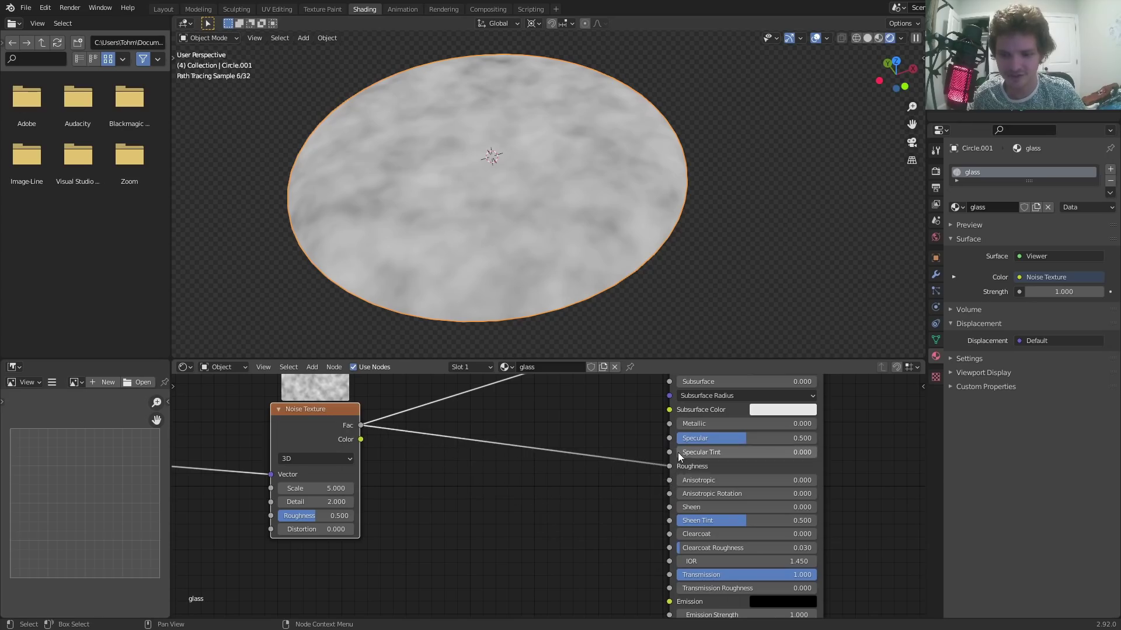
middle_click_drag(677, 453, 582, 404)
left_click(586, 387, "ctrl+shift")
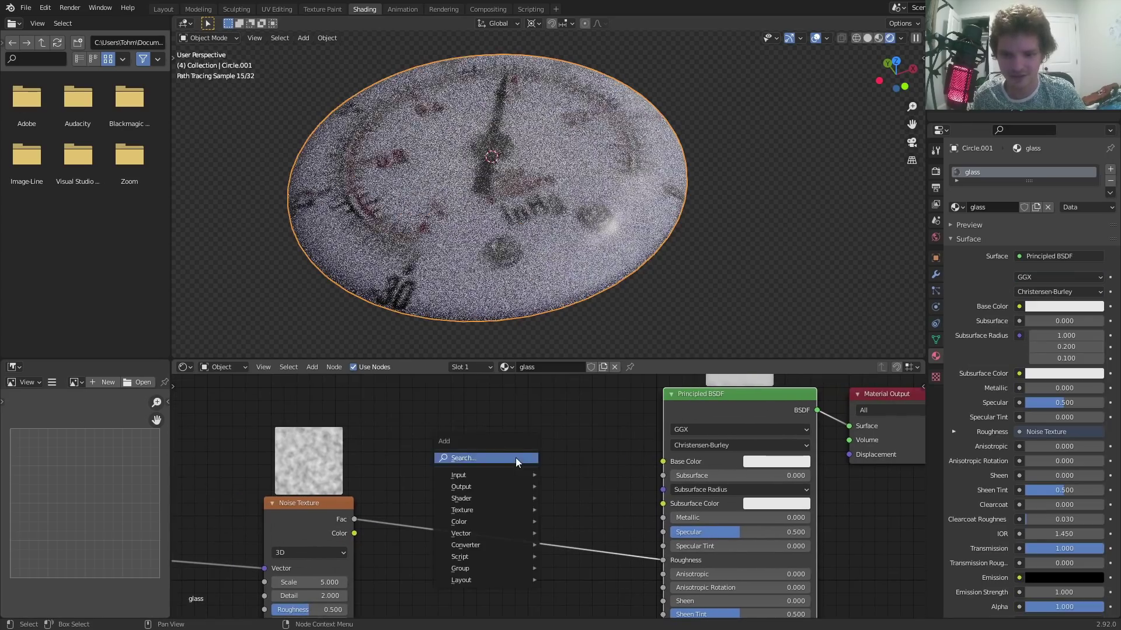
Insert a ColorRamp on the noise-roughness link and move its black stop for higher contrast
left_click(516, 460)
key("Down")
key("Return")
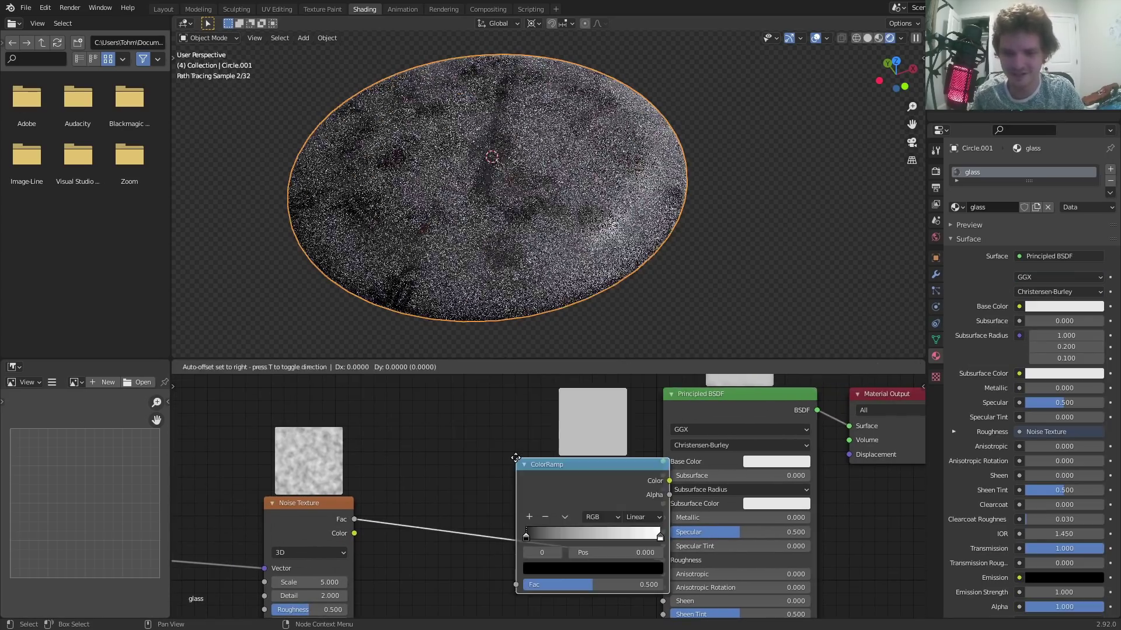
left_click(405, 448)
left_click(498, 474, "ctrl+shift")
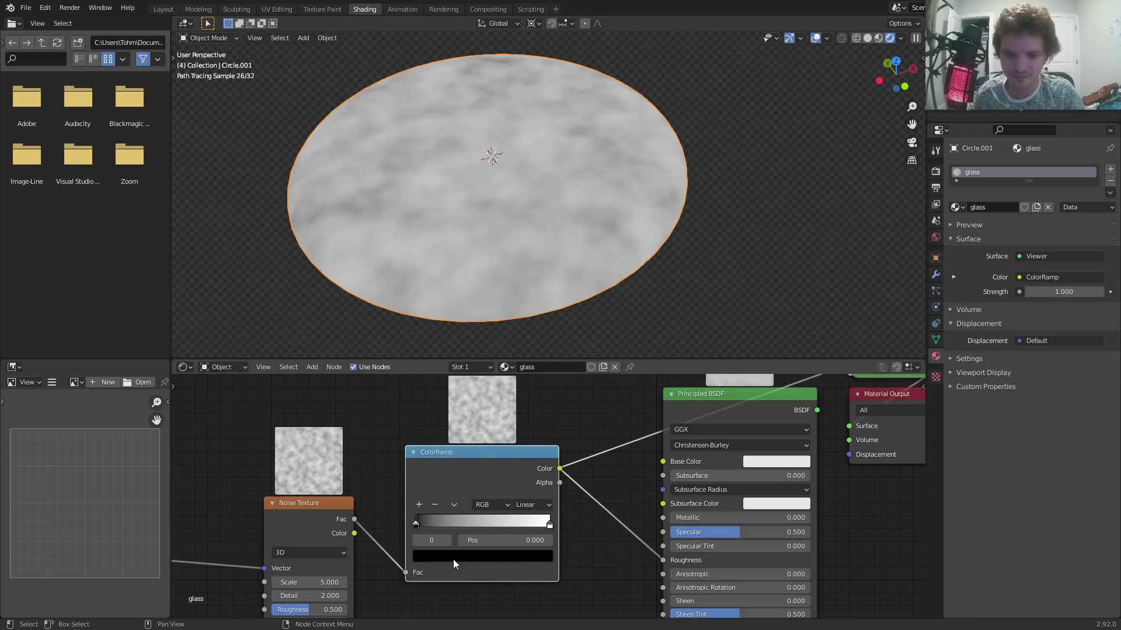
left_click_drag(506, 541, 477, 544)
left_click(449, 543)
Set the noise Detail to 16 and Roughness to 0.875
middle_click_drag(373, 538, 509, 470)
scroll(507, 467, "up", 3)
mouse_move(405, 532)
left_mouse_down()
mouse_move(402, 545)
mouse_move(452, 552)
left_mouse_up()
middle_click_drag(676, 498, 572, 528)
middle_click_drag(831, 393, 513, 520)
left_click(533, 457, "ctrl+shift")
Inspect the frosted gauge from top and low oblique angles, then reselect the glass cover
scroll(595, 186, "down", 4)
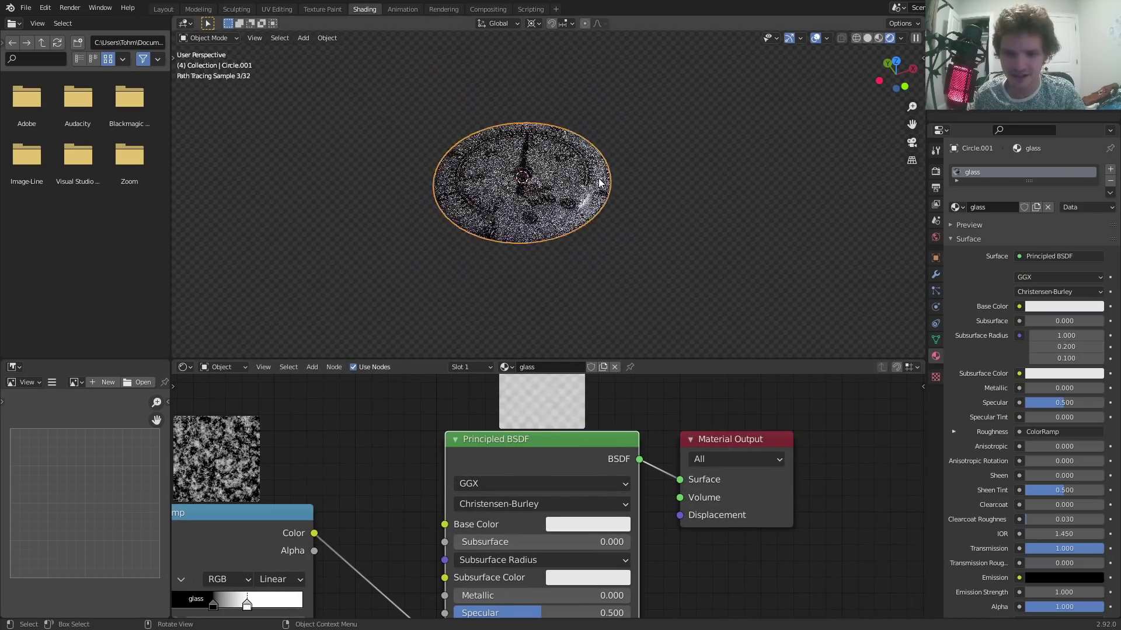
left_click(645, 195)
middle_click_drag(560, 197, 553, 244)
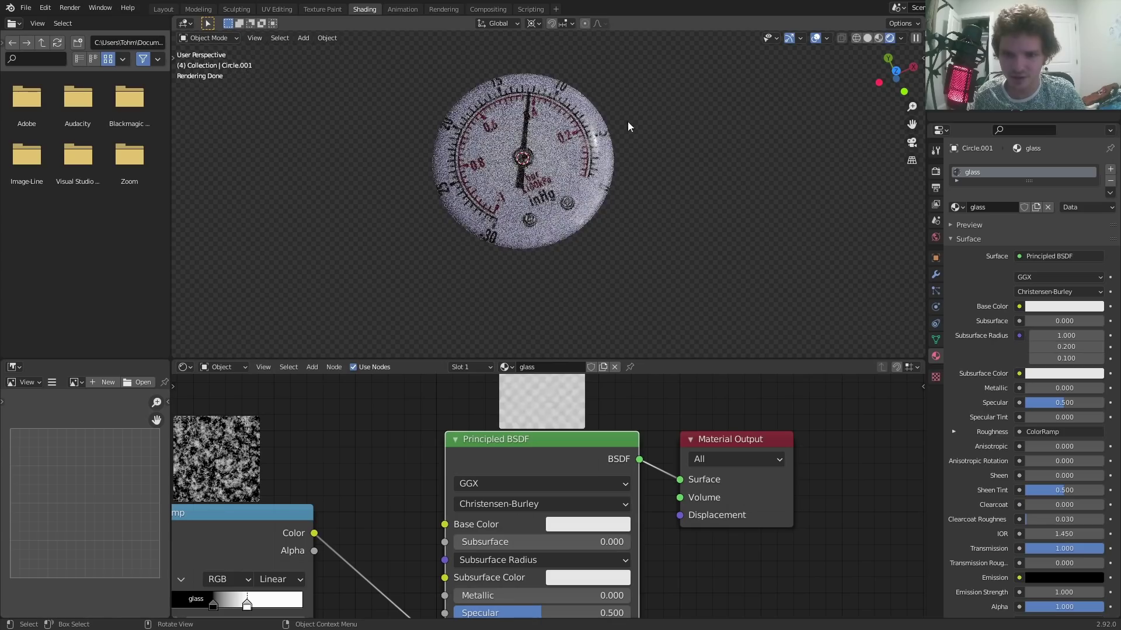
mouse_move(555, 168)
middle_mouse_down()
mouse_move(562, 116)
mouse_move(559, 148)
middle_mouse_up()
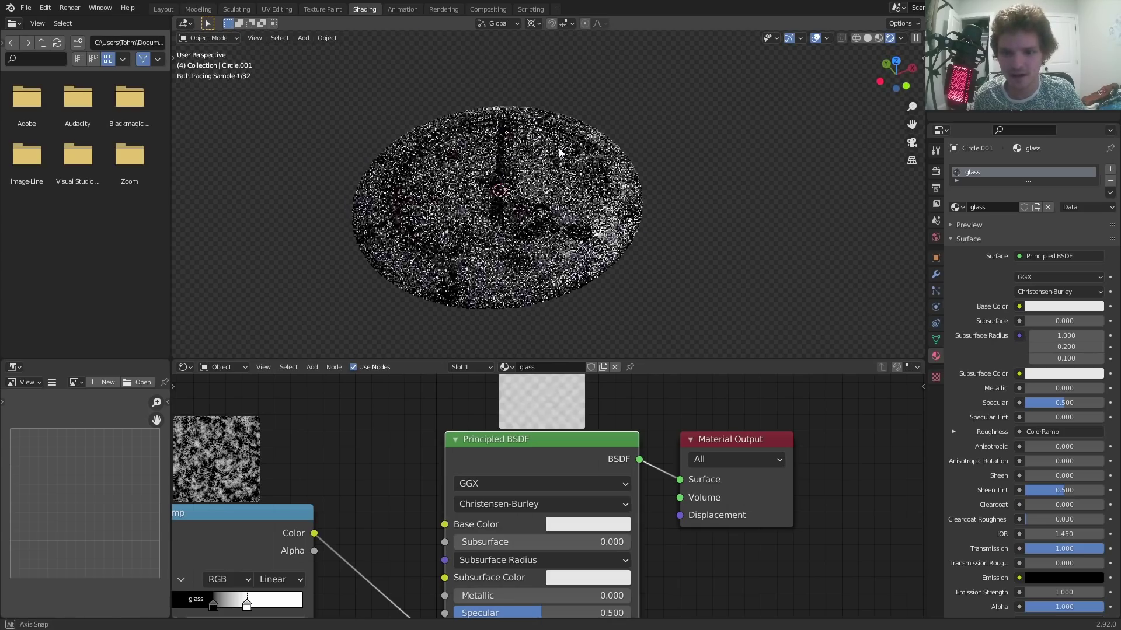
scroll(559, 149, "up", 4)
left_click(597, 197)
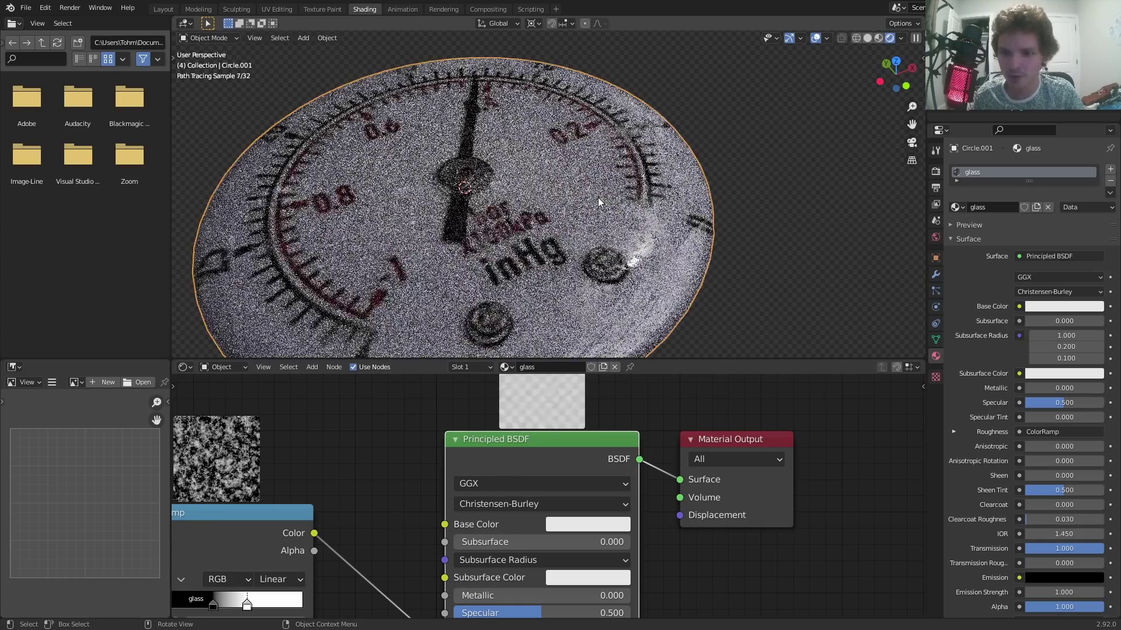
left_click(940, 272)
Add a Solidify modifier to the glass cover and set its thickness to about 0.017 m
left_click(995, 169)
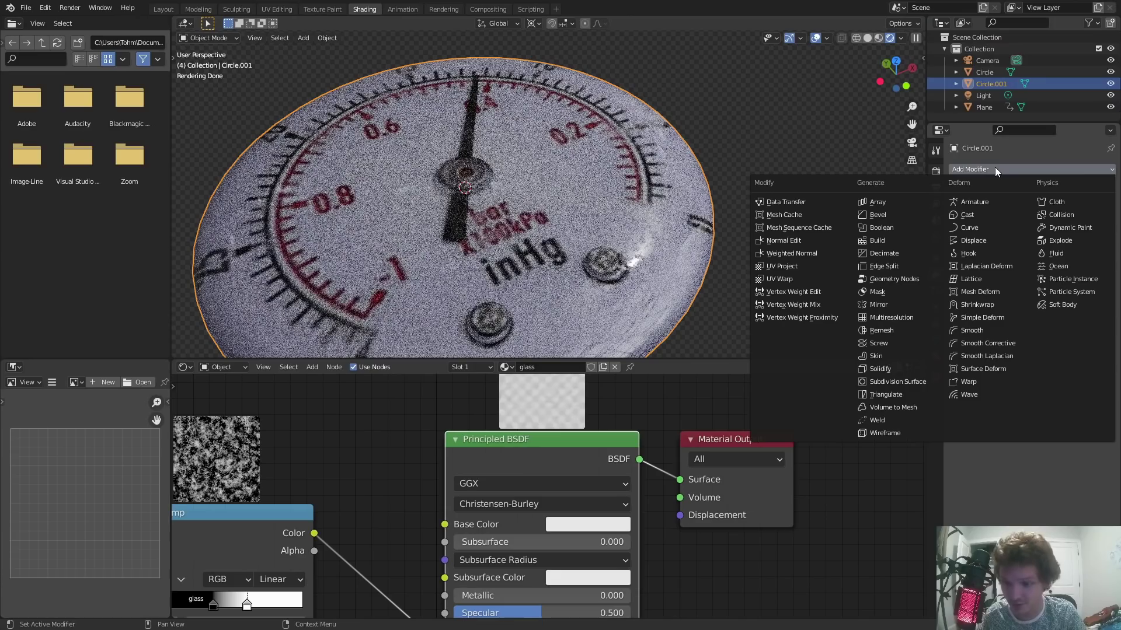
left_click(904, 370)
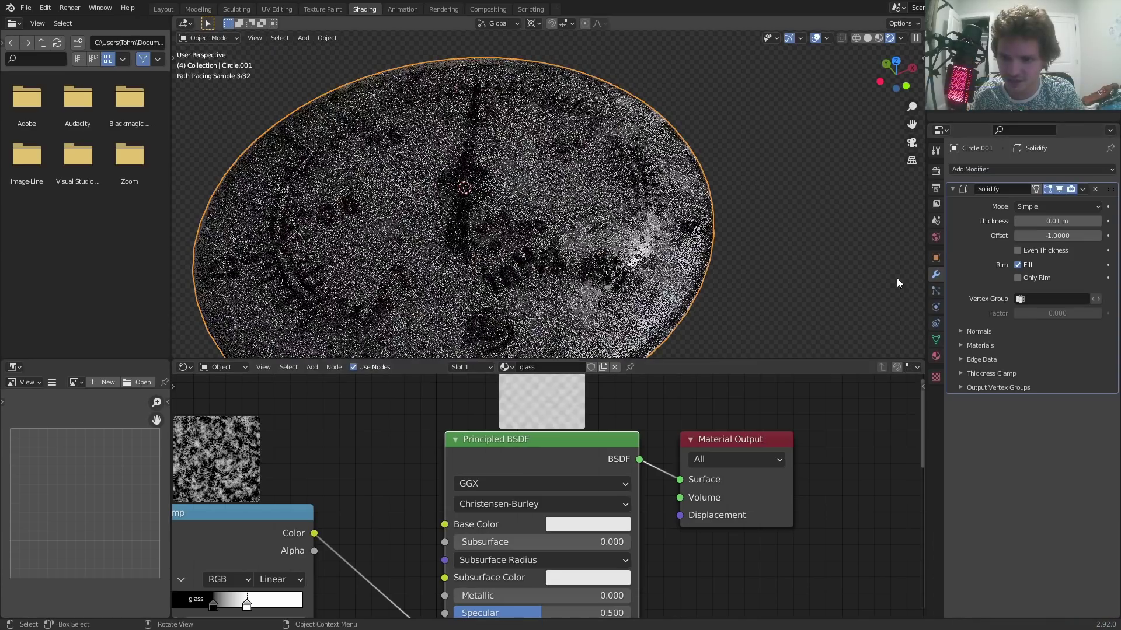
left_click(856, 38)
mouse_move(812, 140)
middle_mouse_down()
mouse_move(757, 231)
mouse_move(668, 236)
mouse_move(671, 275)
middle_mouse_up()
mouse_move(1057, 221)
left_mouse_down()
mouse_move(1080, 221)
mouse_move(1068, 221)
left_mouse_up()
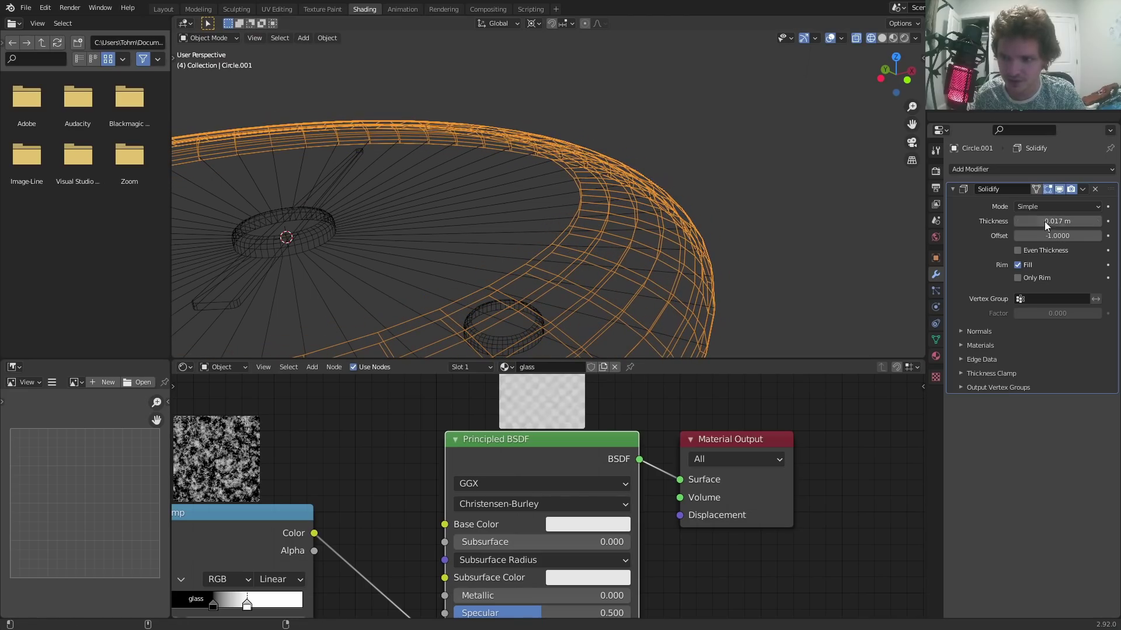
left_click(904, 37)
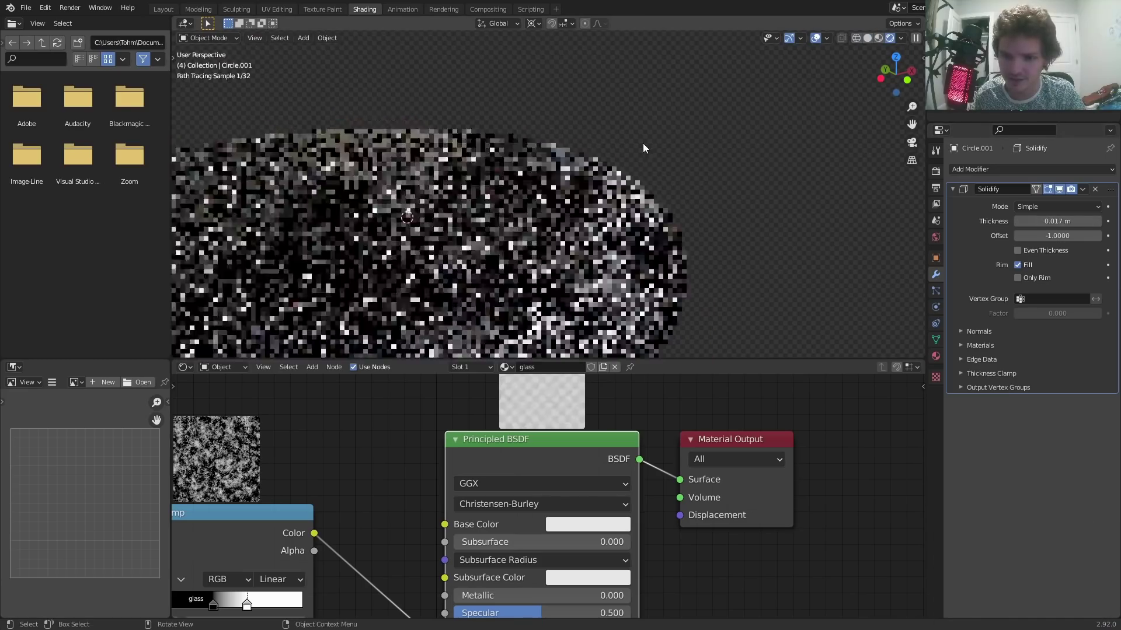
middle_click_drag(642, 142, 528, 229)
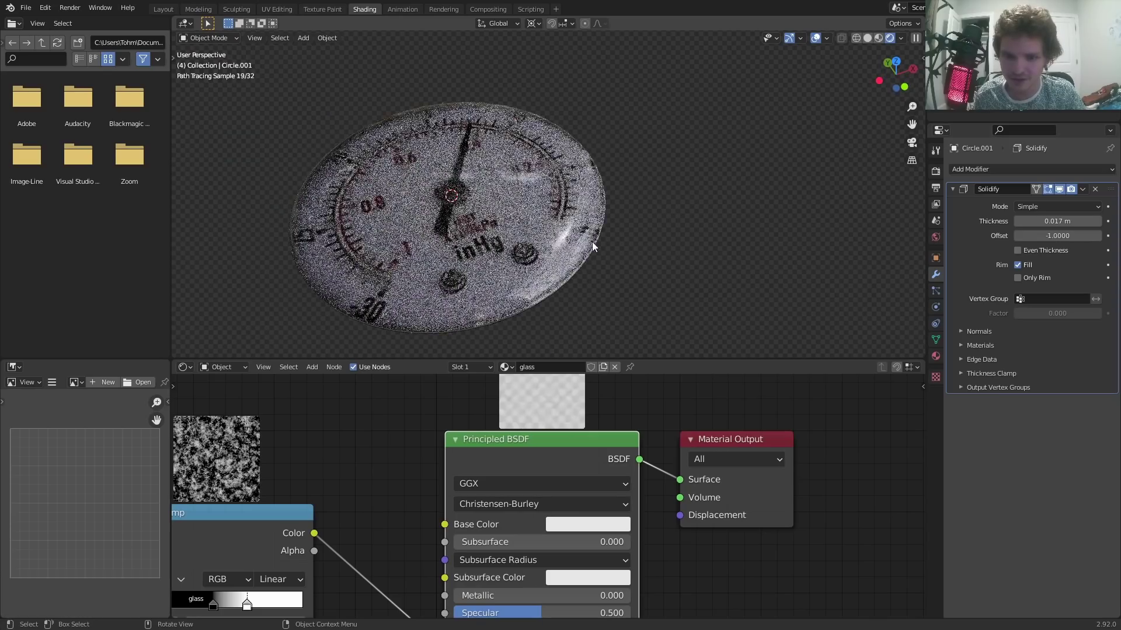
middle_click_drag(592, 241, 584, 263)
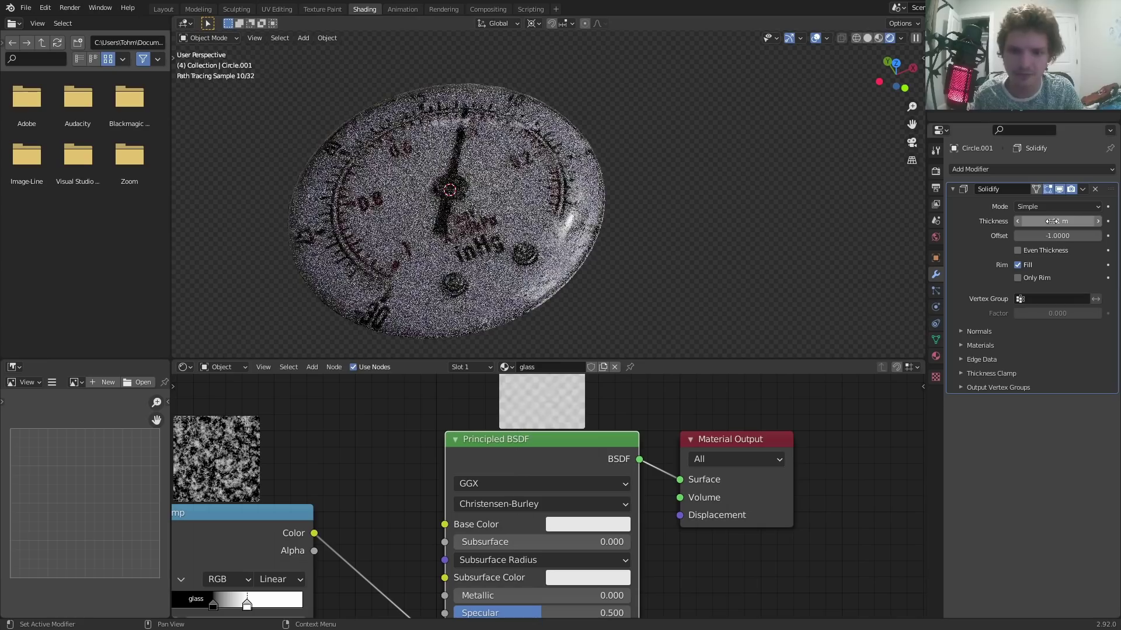
Brighten the glass cover's base colour
scroll(606, 206, "down", 3)
left_click(491, 198)
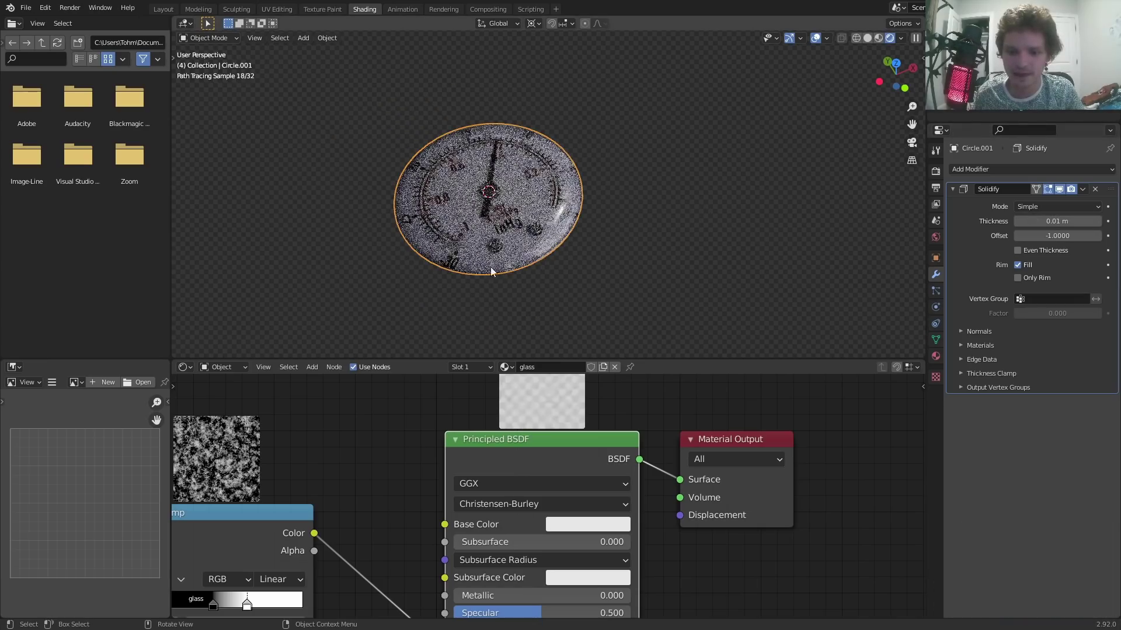
left_click(590, 524)
left_click(683, 302)
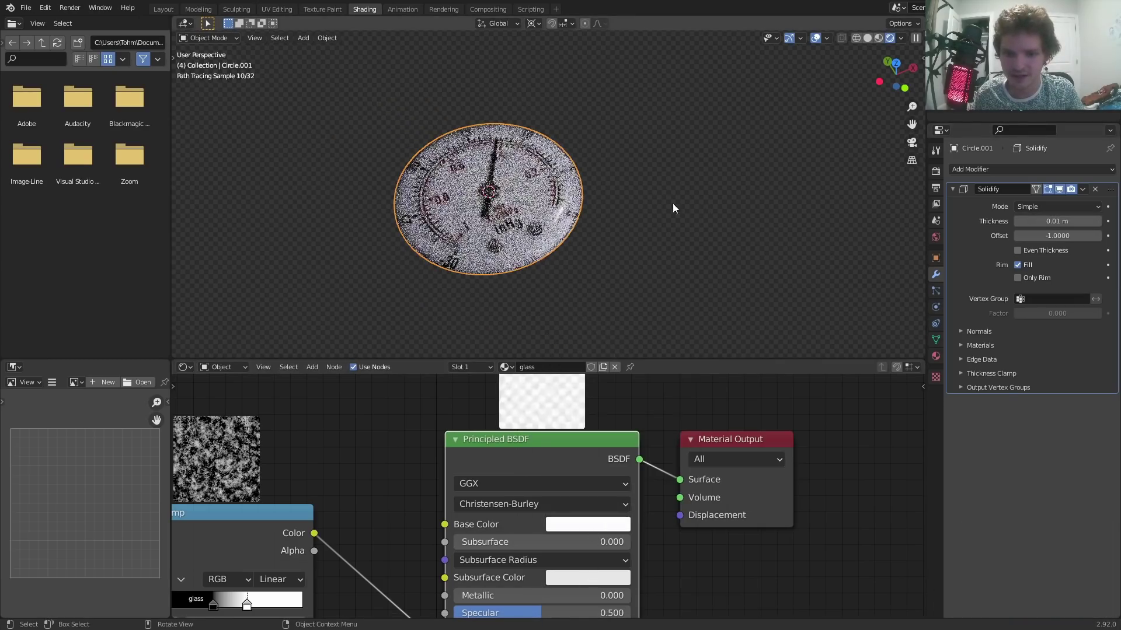
middle_click_drag(534, 137, 507, 220)
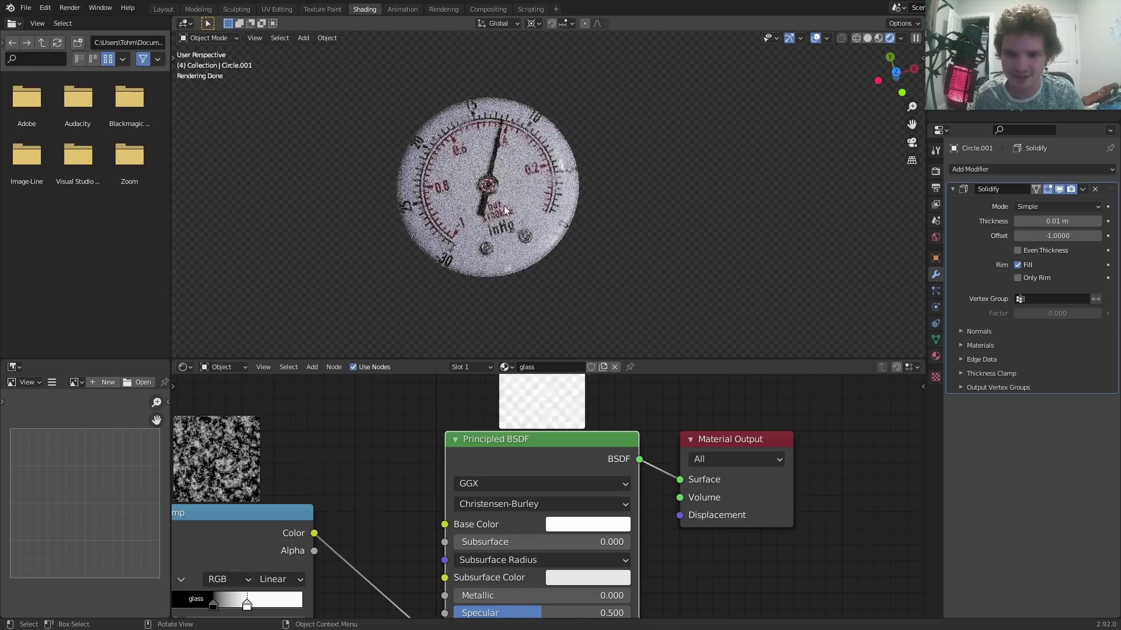
Play the animation and watch the needle from edge-on and top-down views
key("space")
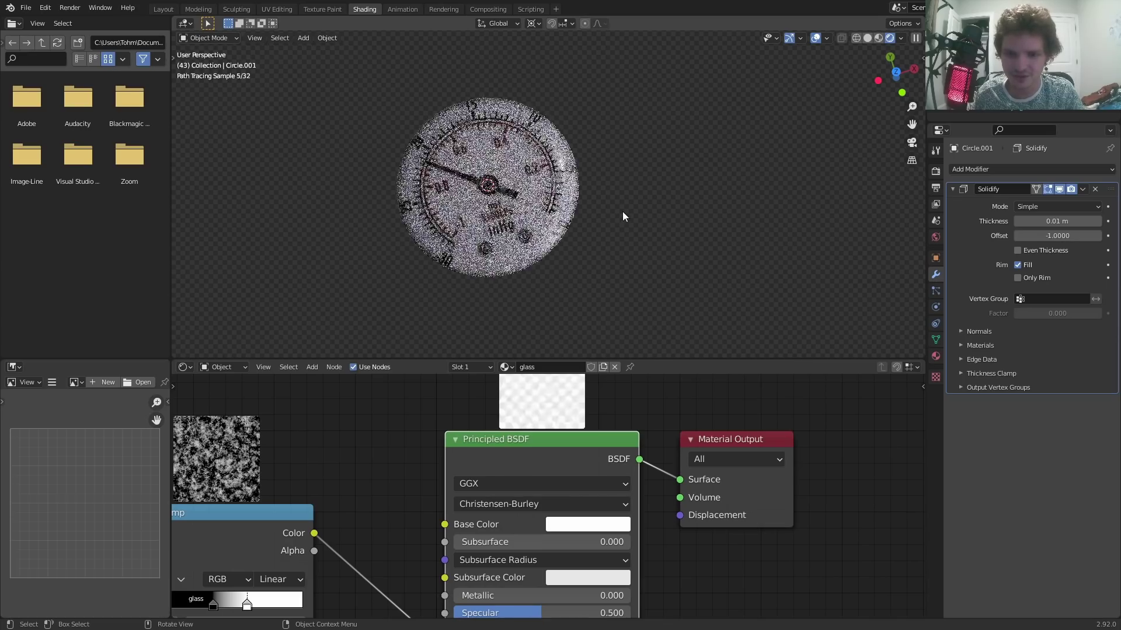
scroll(521, 177, "up", 3)
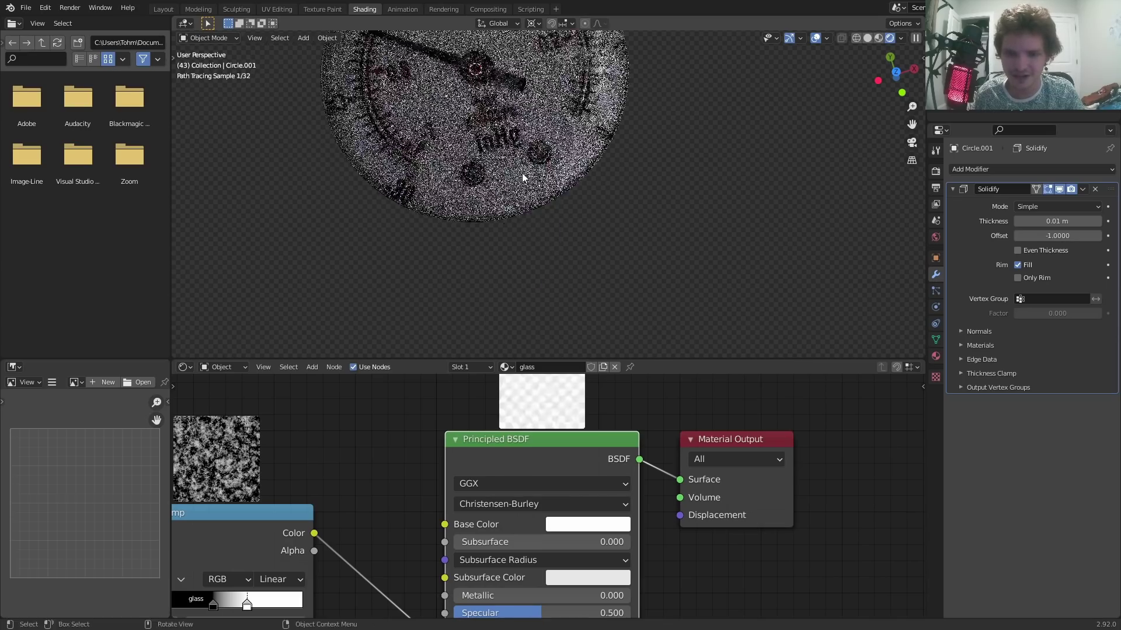
middle_click_drag(522, 173, 519, 75)
middle_click_drag(503, 187, 862, 40)
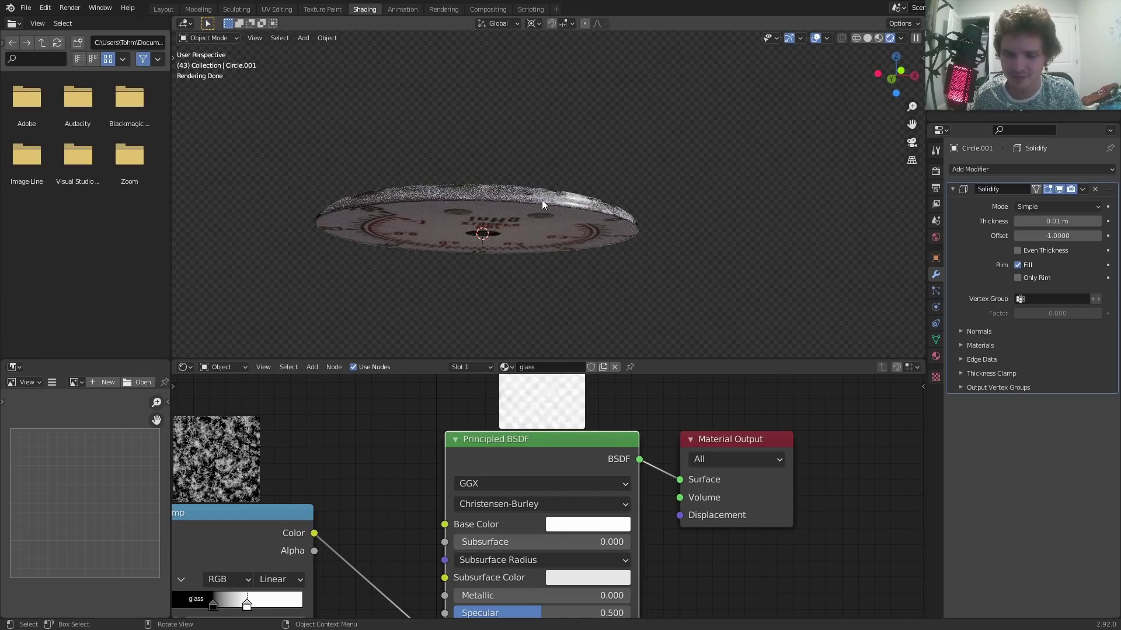
middle_click_drag(542, 200, 501, 243)
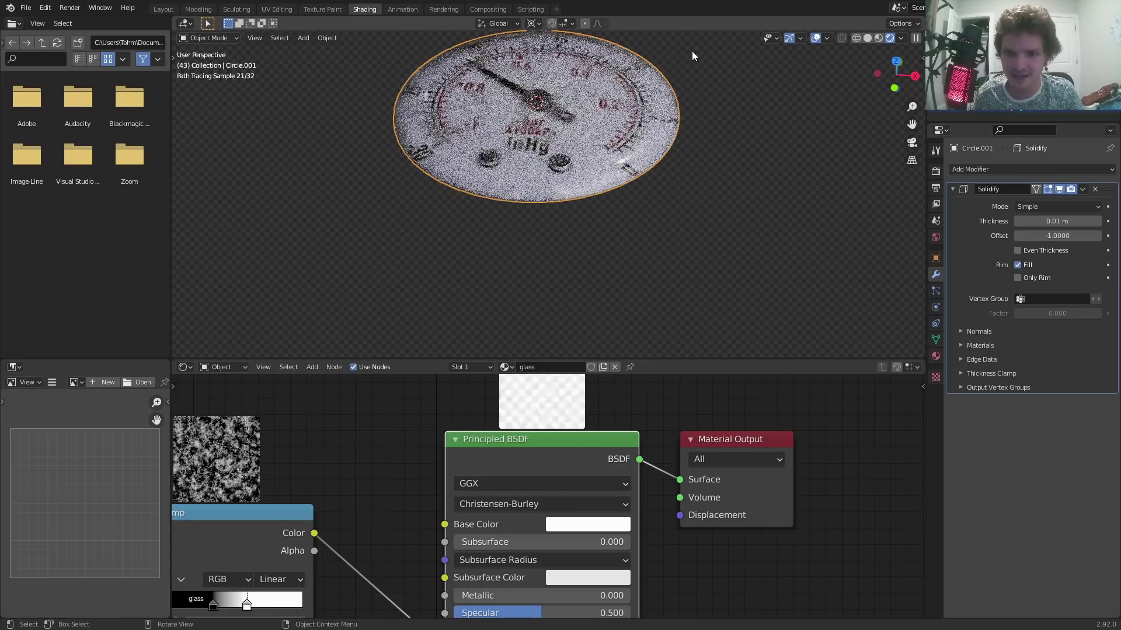
Pick the glass cover Circle.001 from the stacked objects and undo a test move
left_click(520, 88)
middle_click_drag(603, 138, 559, 106)
left_click(408, 215)
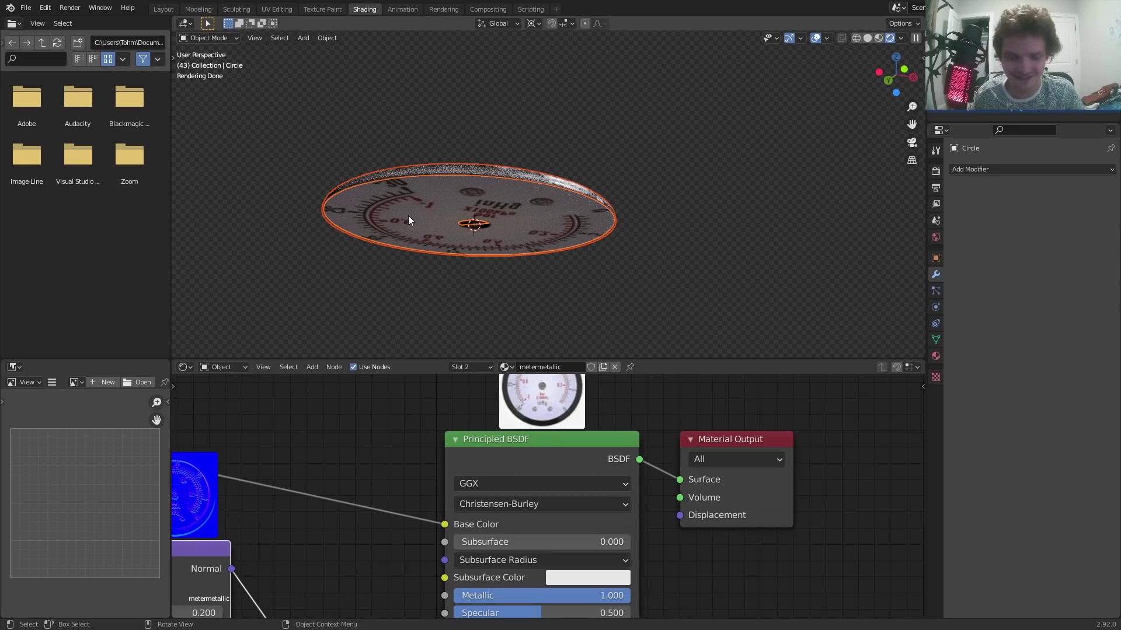
left_click(407, 216, "alt")
left_click(408, 216)
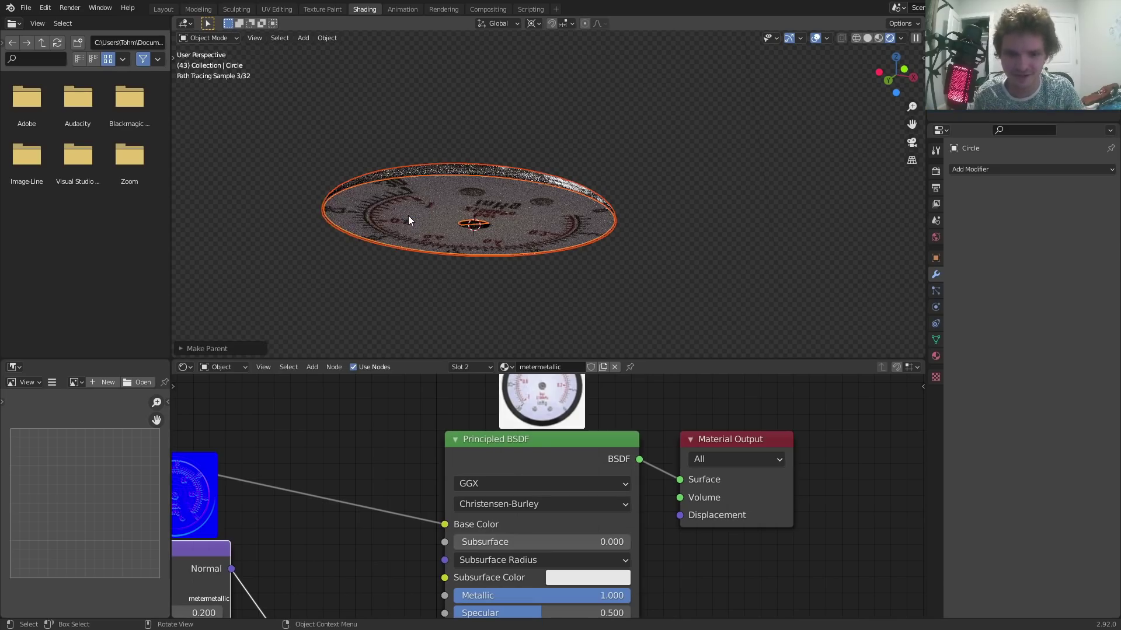
left_click_drag(408, 215, 426, 295)
key("ctrl+z")
key("ctrl+z")
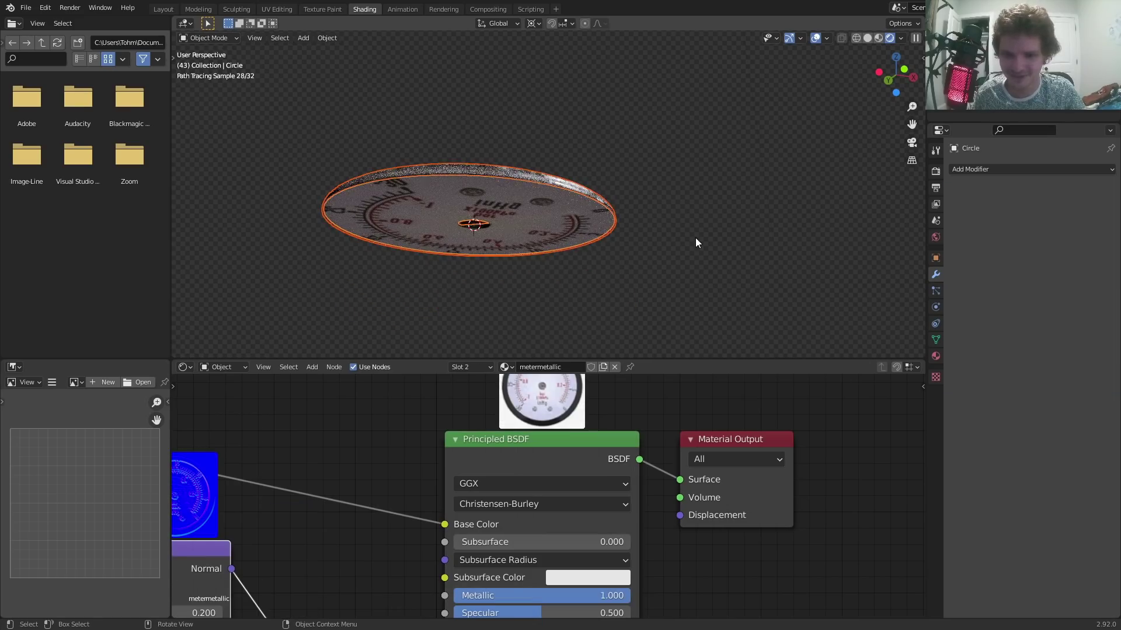
In top orthographic view, box-select all the gauge's parts
left_click(894, 53)
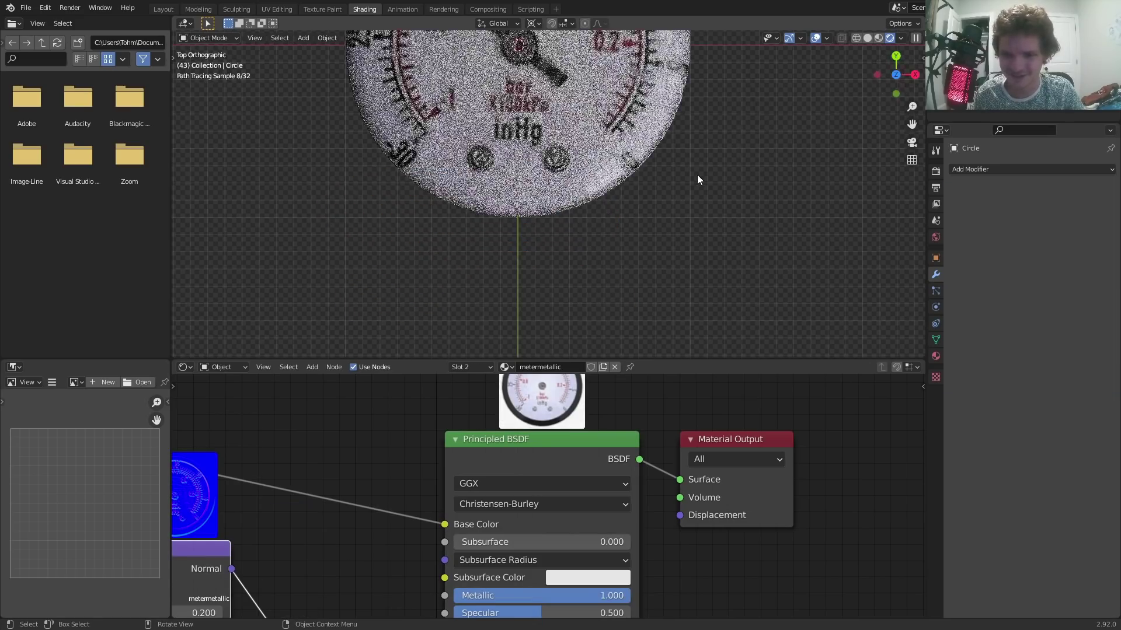
scroll(695, 175, "down", 4)
middle_click_drag(677, 152, 554, 235, "shift")
left_click_drag(621, 294, 243, 99)
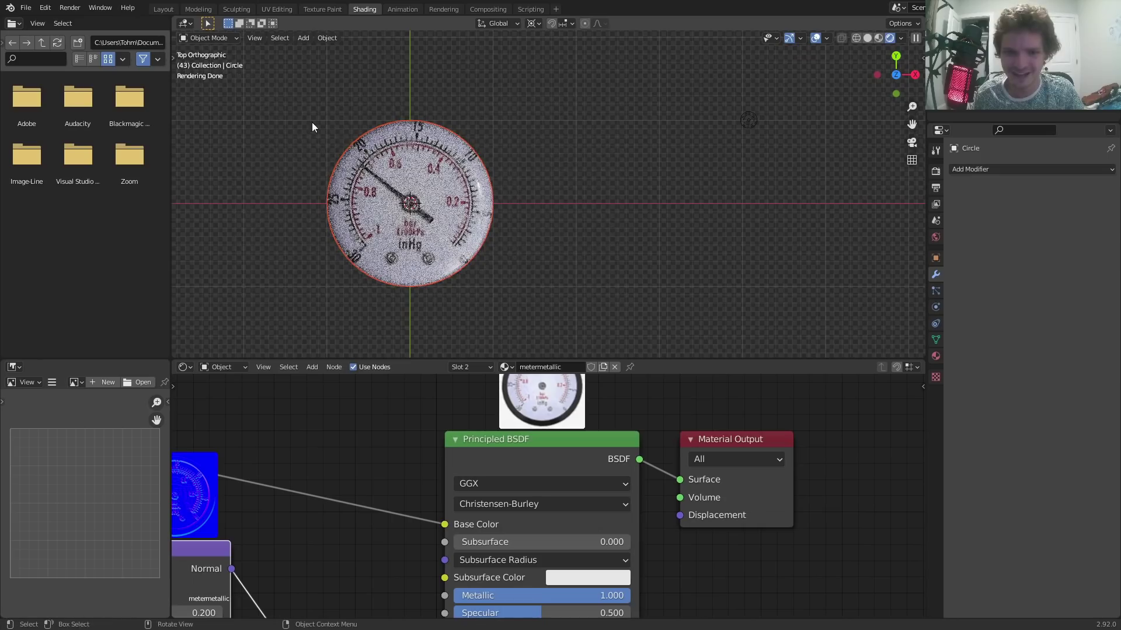
In wireframe view, duplicate the gauge and place the copy to its right along X
left_click(855, 38)
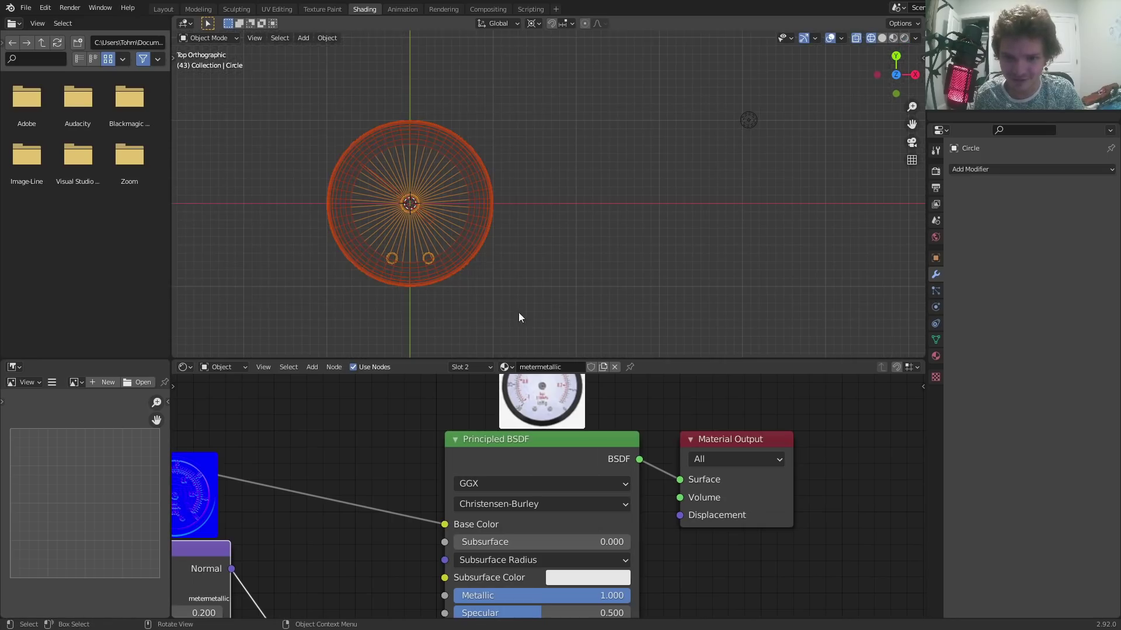
key("shift+d")
key("x")
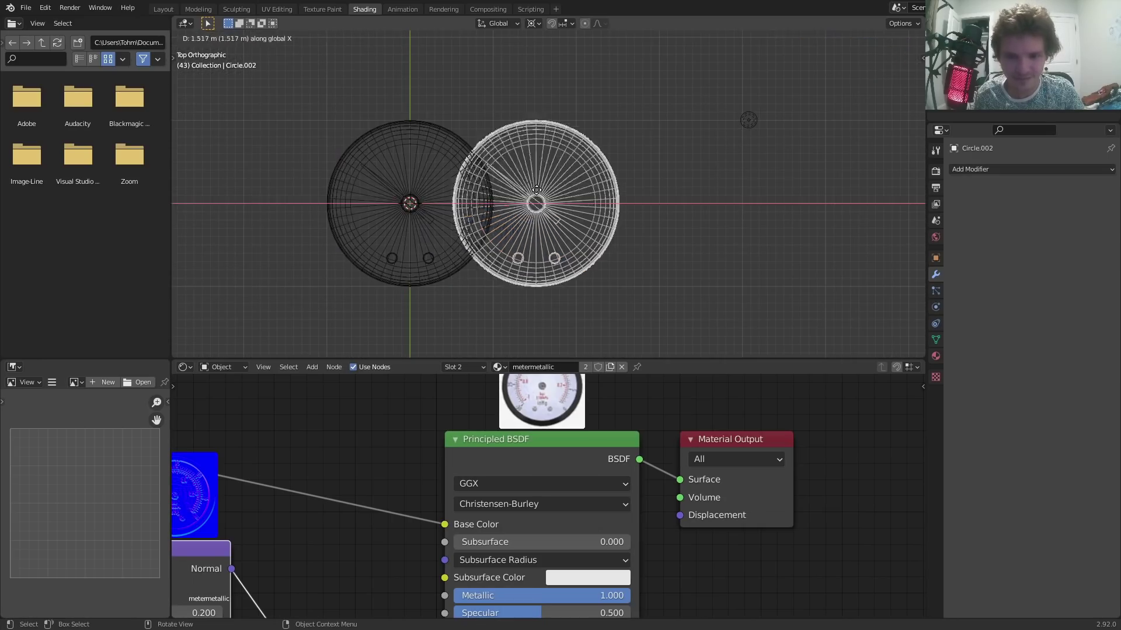
left_click(593, 187)
scroll(601, 192, "up", 3)
middle_click_drag(648, 199, 583, 200, "shift")
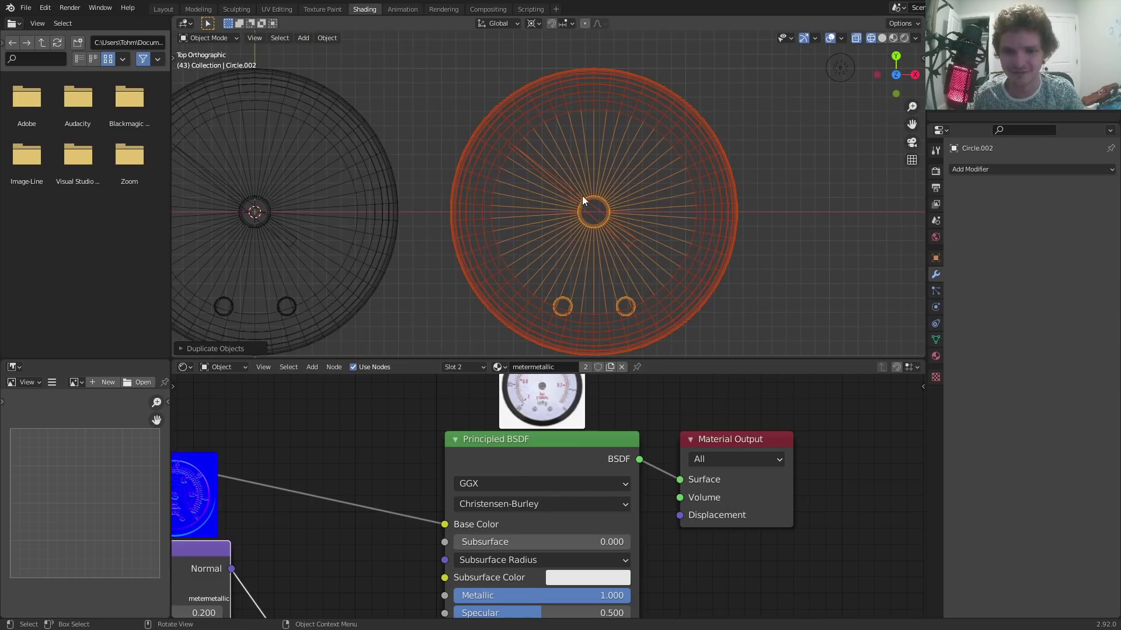
Start playback, select the duplicate's needle Plane.001, and frame both gauges from the top
key("space")
scroll(583, 196, "down", 1)
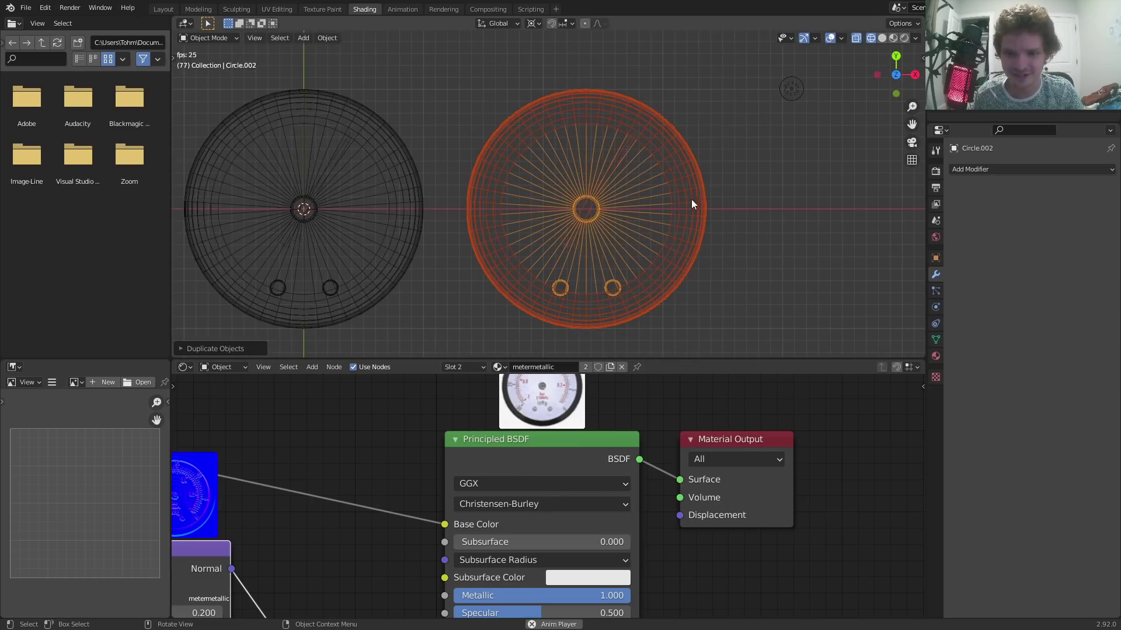
left_click(755, 191)
left_click(584, 178)
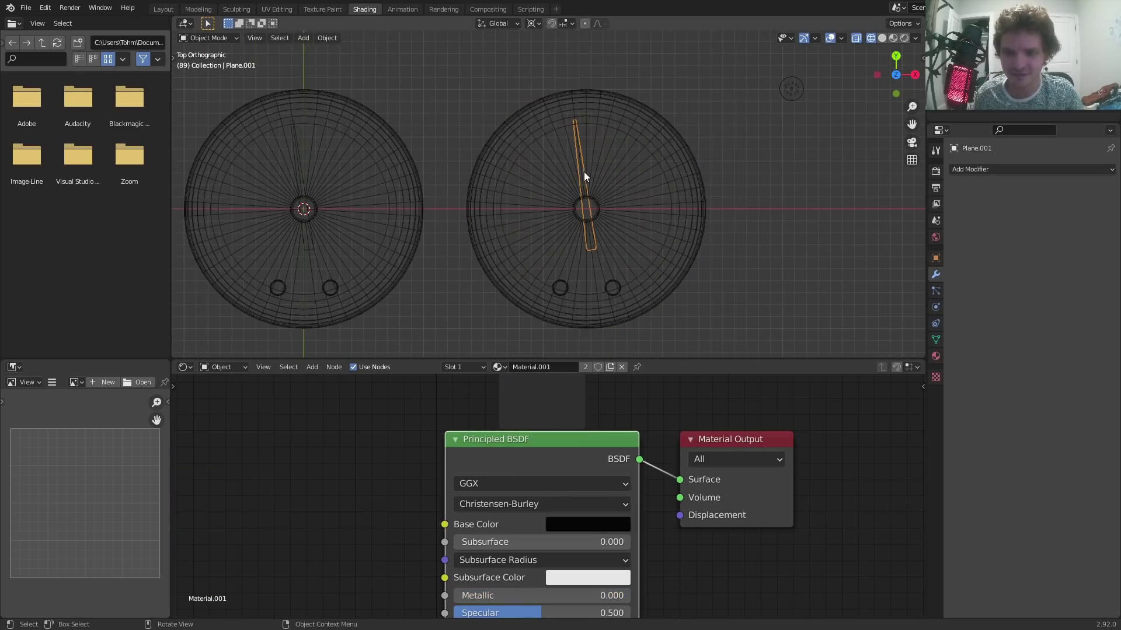
left_click(163, 9)
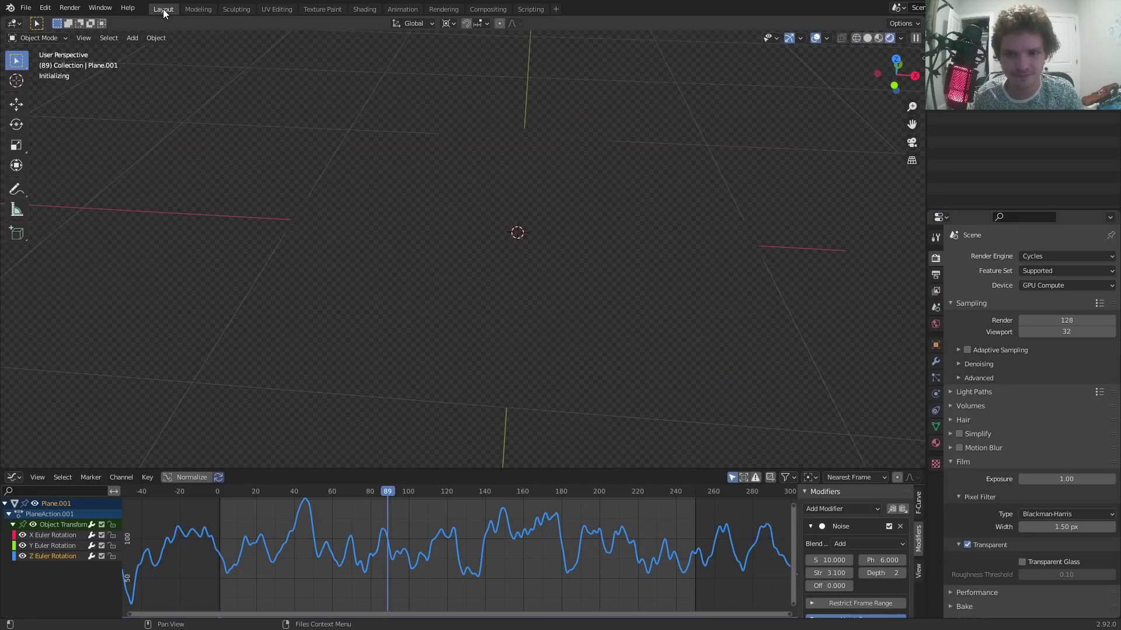
left_click(896, 60)
scroll(795, 91, "down", 5)
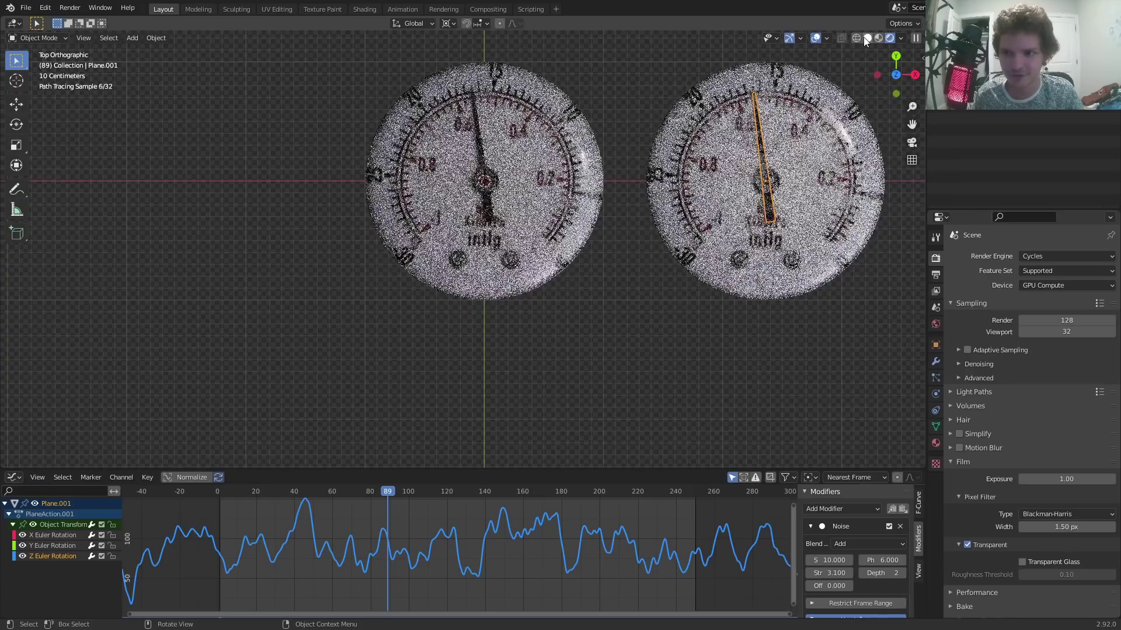
left_click(855, 39)
middle_click_drag(766, 221, 610, 255, "shift")
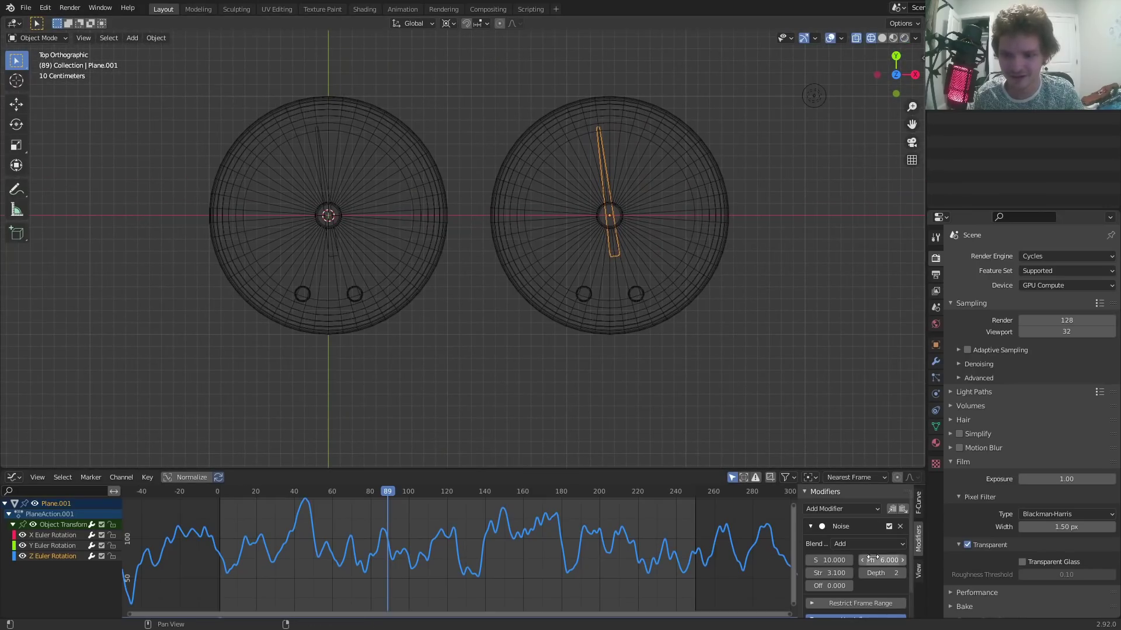
Set the needle's Noise modifier to phase 35.1, scale 5 and strength 1
left_click_drag(872, 559, 913, 559)
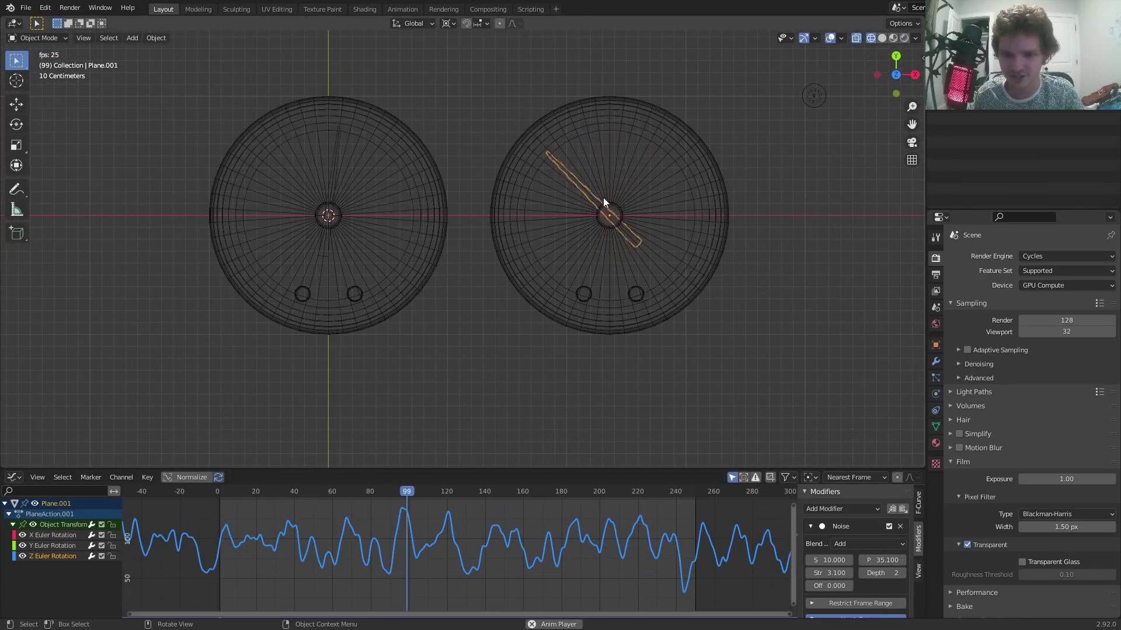
double_click(827, 557)
type("5")
key("Return")
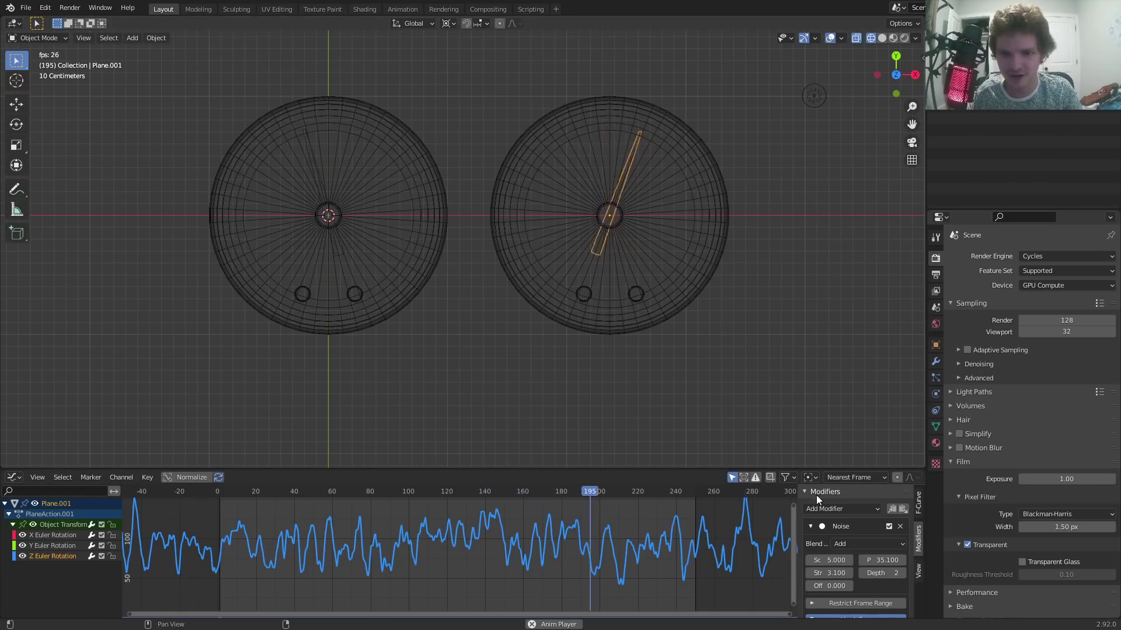
left_click(835, 573)
type("1")
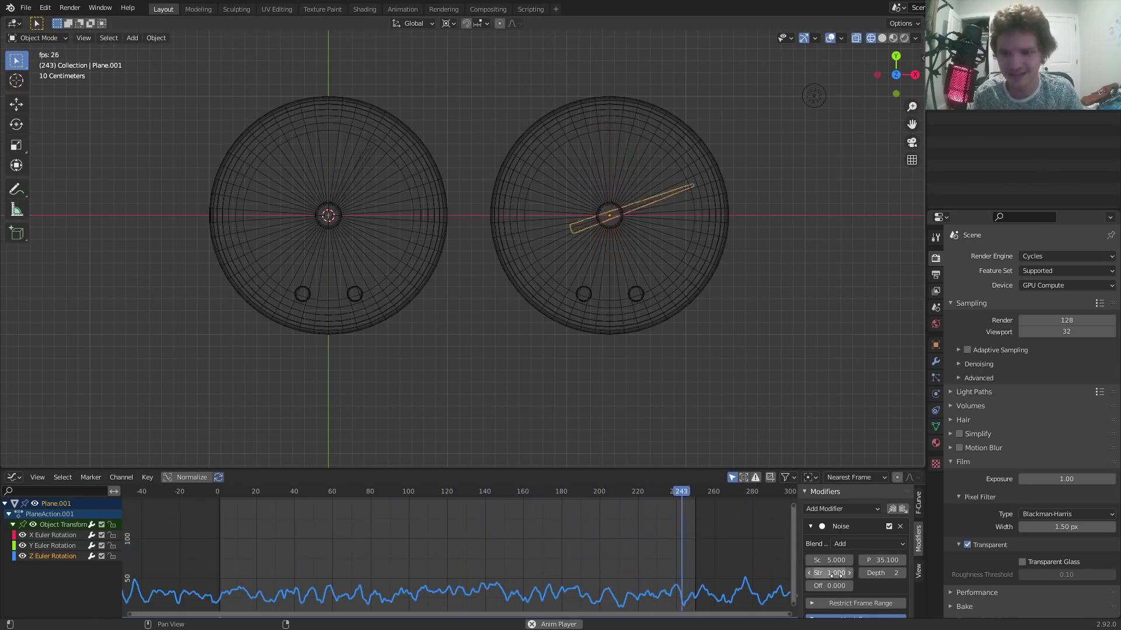
key("Return")
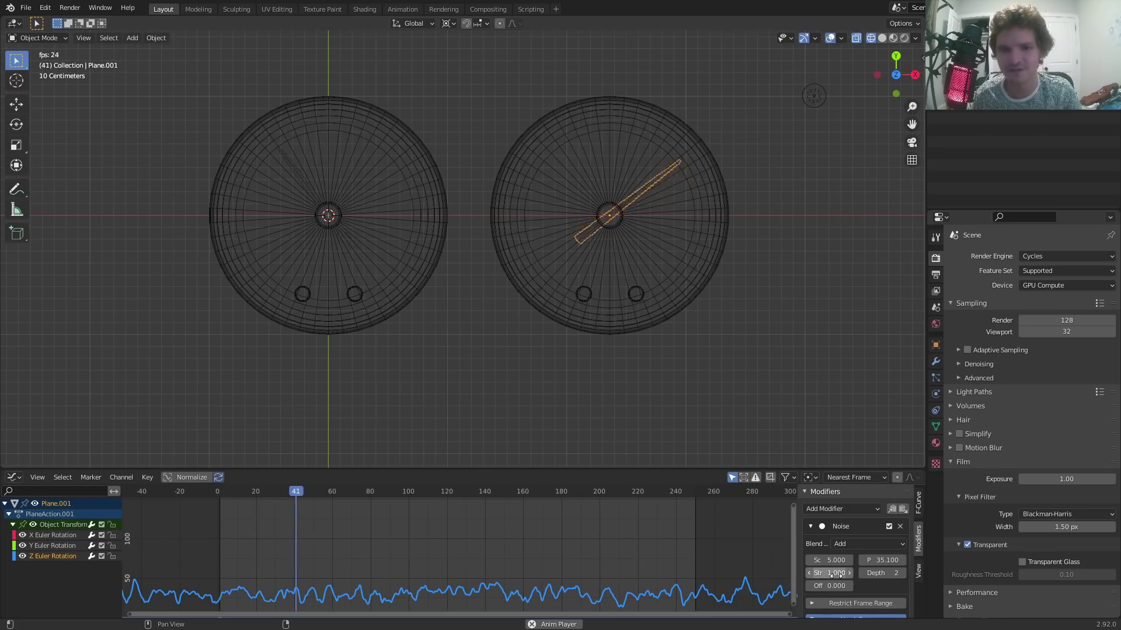
Show both gauges rendered in a perspective view with nothing selected
left_click(904, 38)
left_click_drag(887, 81, 670, 166)
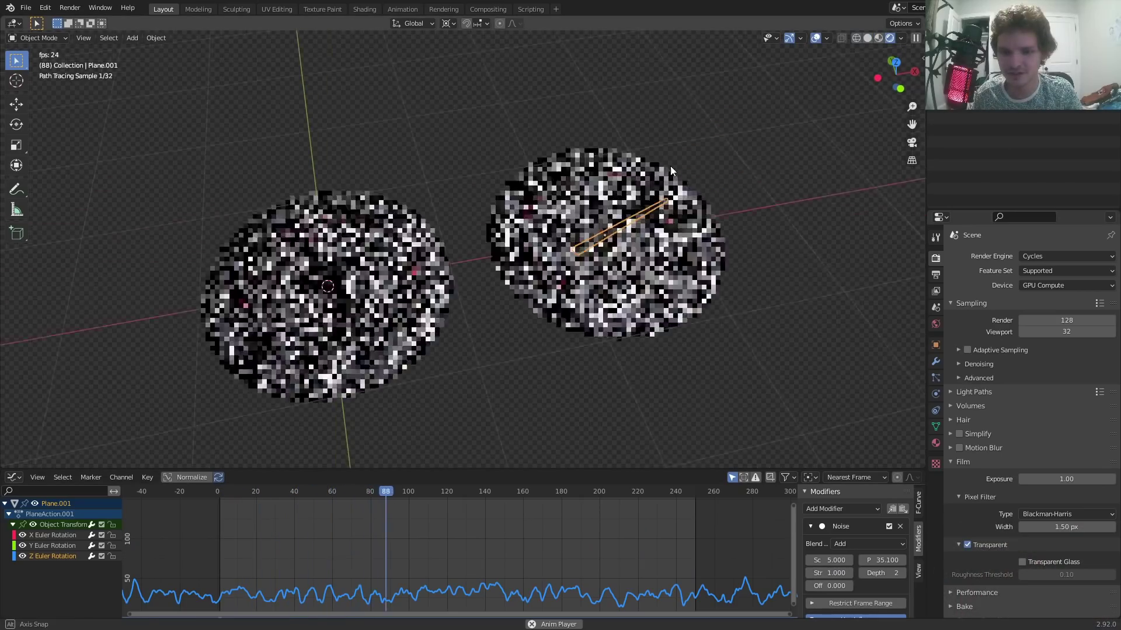
left_click(746, 170)
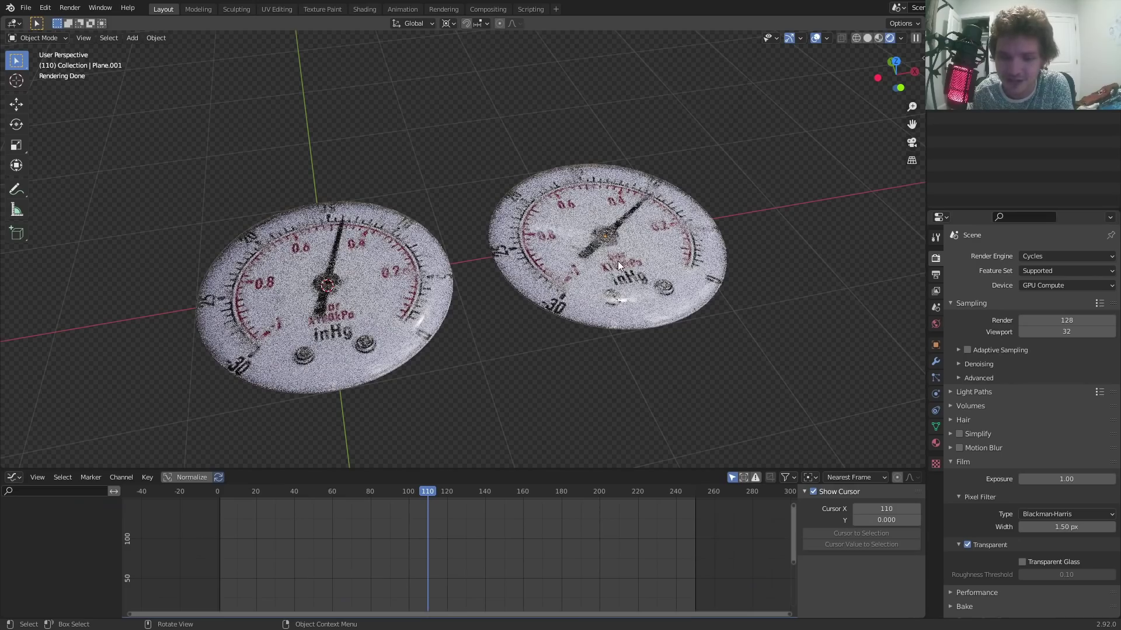
Exit Blender fullscreen through the Q quick favorites menu and bring up the OBS window
key("q")
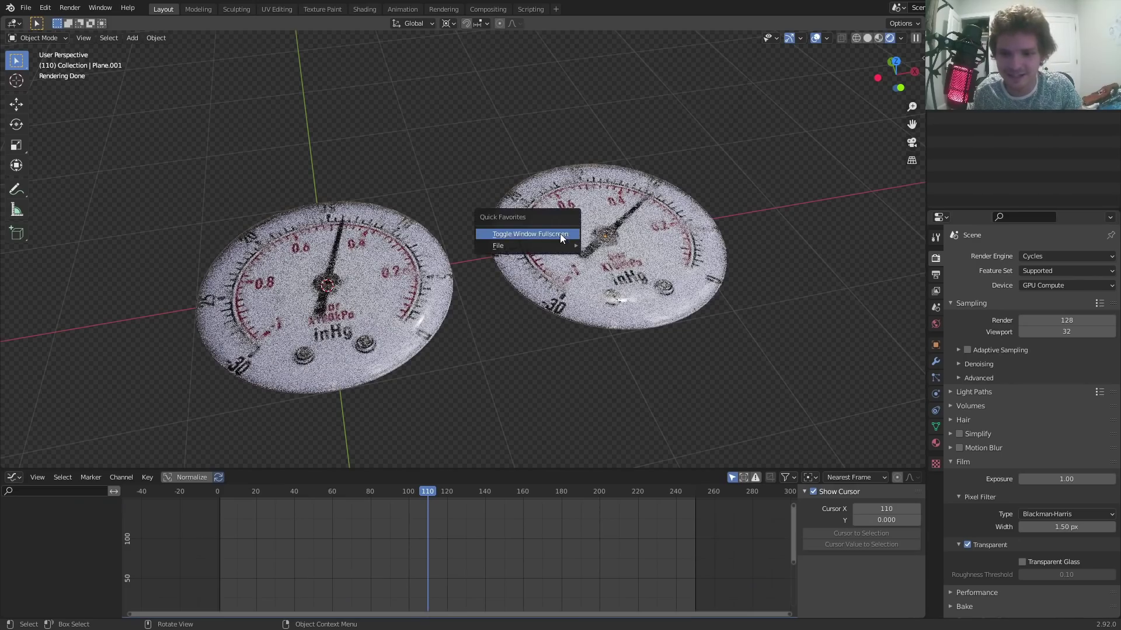
left_click(560, 233)
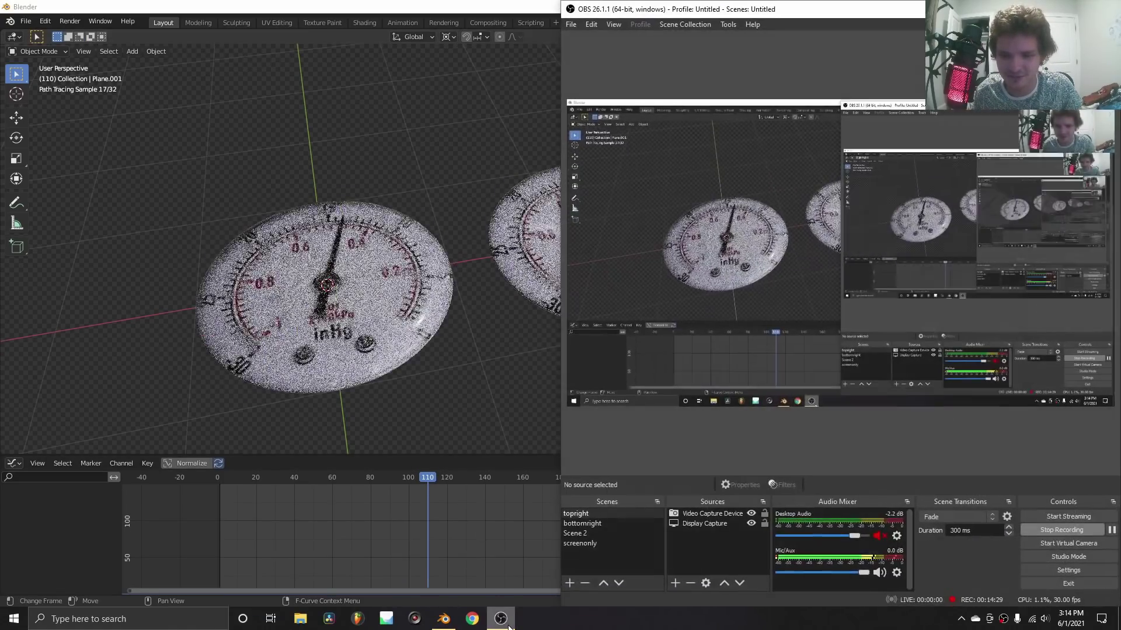
left_click(500, 618)
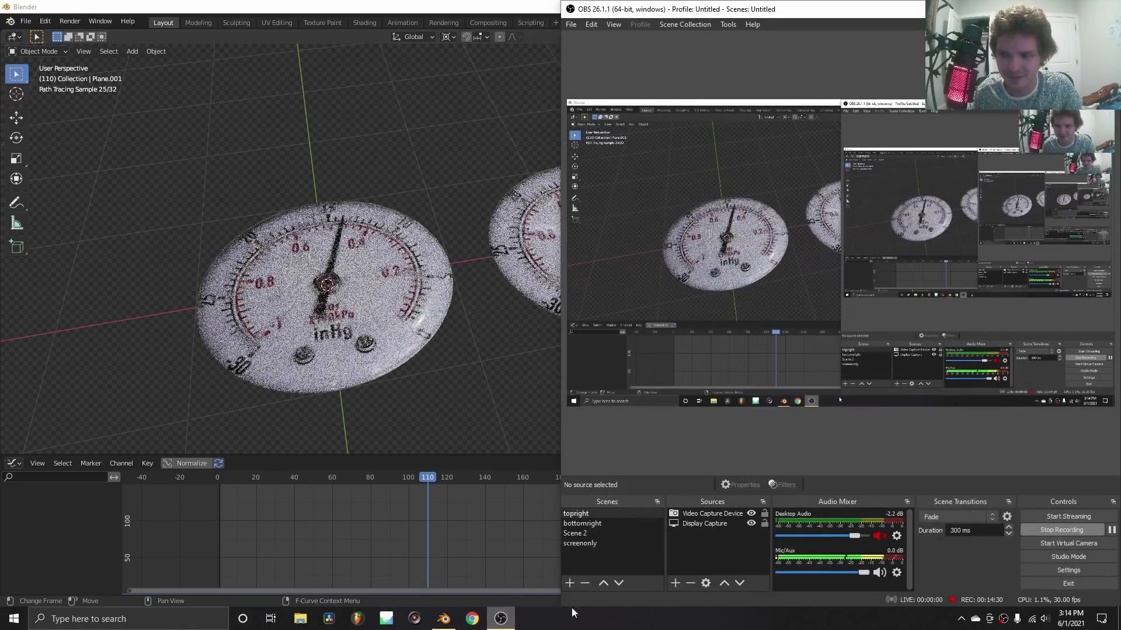